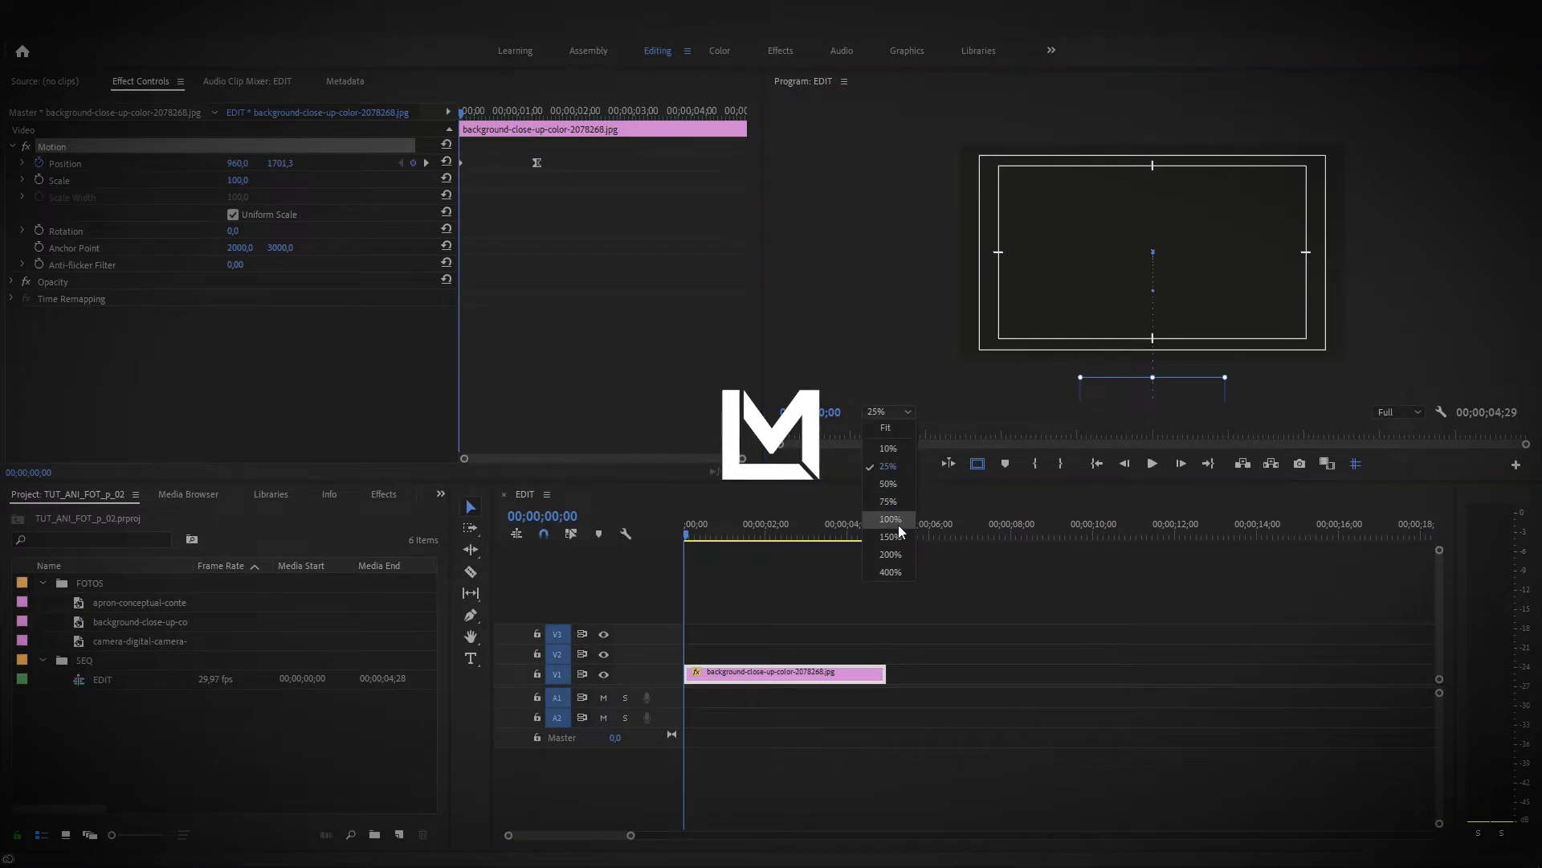
# Examine the program preview at 100% zoom and return it to Fit.
pyautogui.click(884, 521)
pyautogui.scroll(5, 1157, 277)
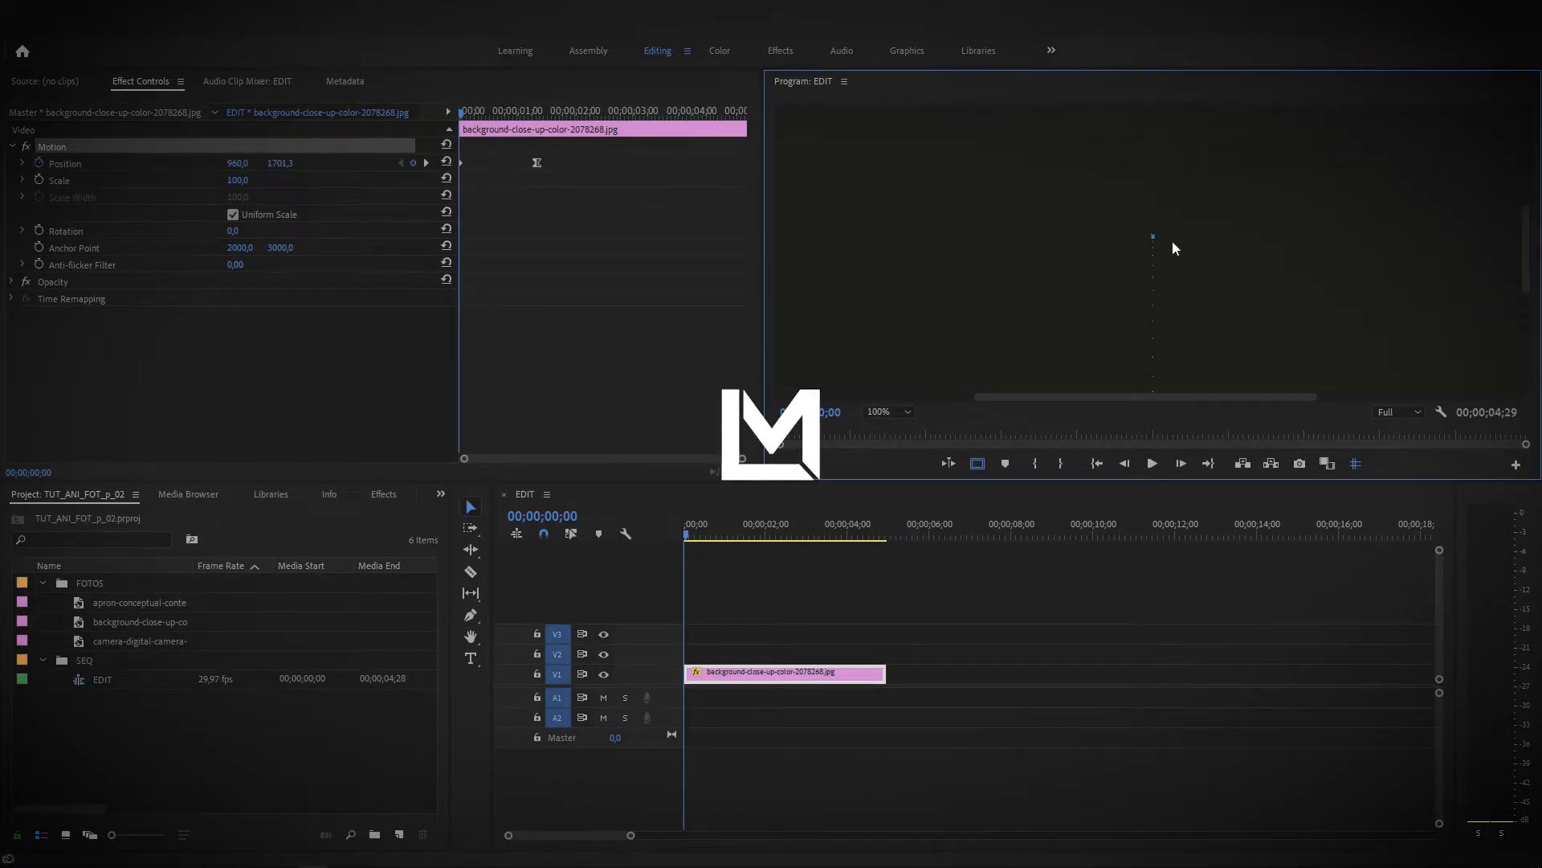
pyautogui.click(889, 411)
pyautogui.click(884, 424)
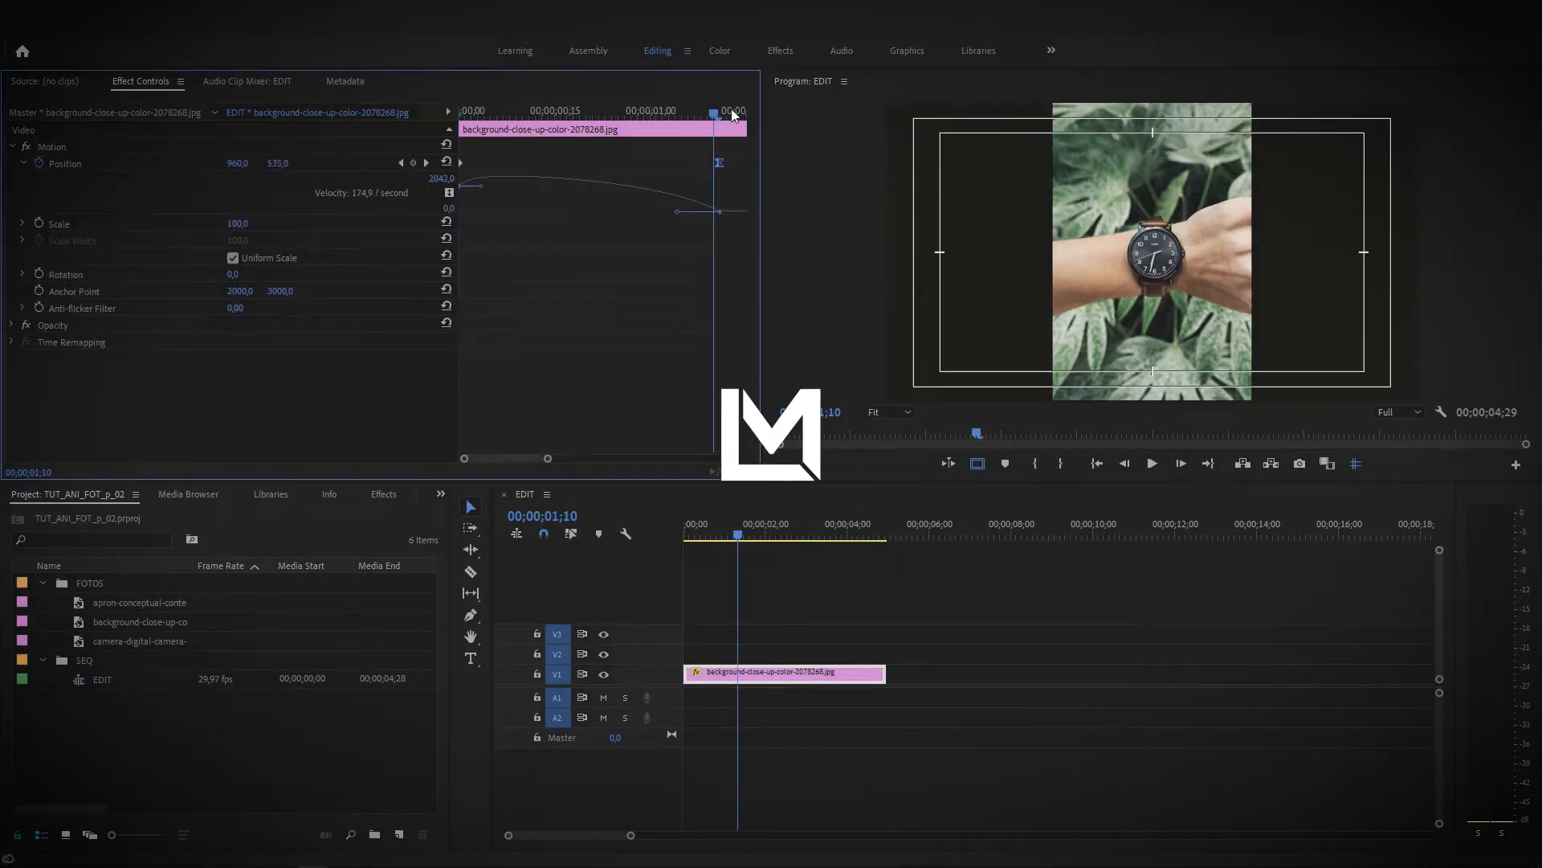
# Scrub through the watch photo's rise and lengthen the incoming velocity handle of its second Position keyframe.
pyautogui.moveTo(731, 108); pyautogui.dragTo(549, 137)
pyautogui.click(720, 163)
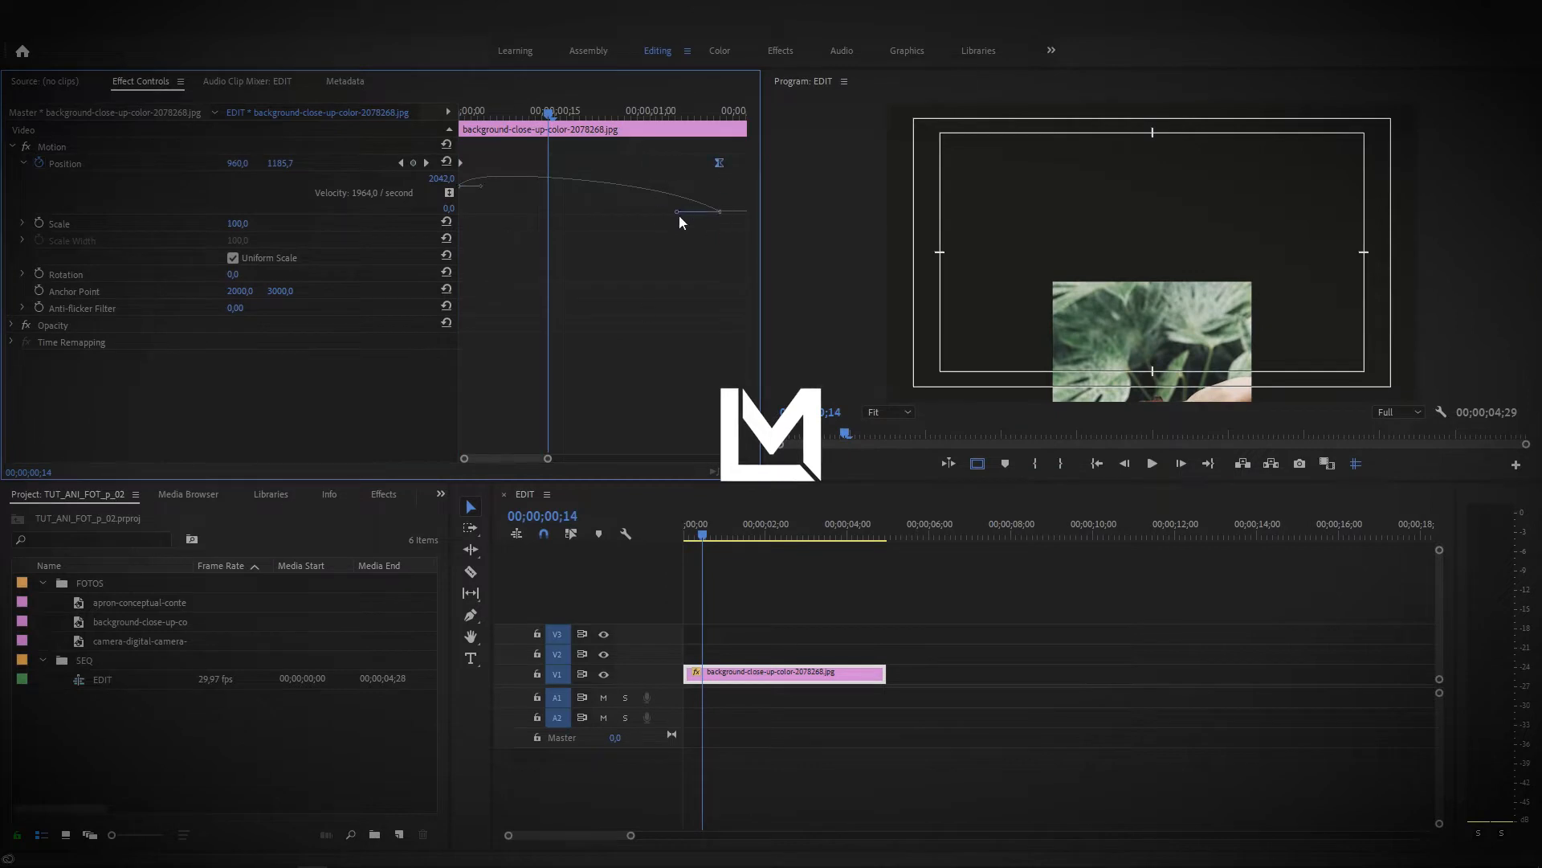
pyautogui.moveTo(691, 112); pyautogui.dragTo(606, 113)
pyautogui.moveTo(678, 213); pyautogui.dragTo(607, 215)
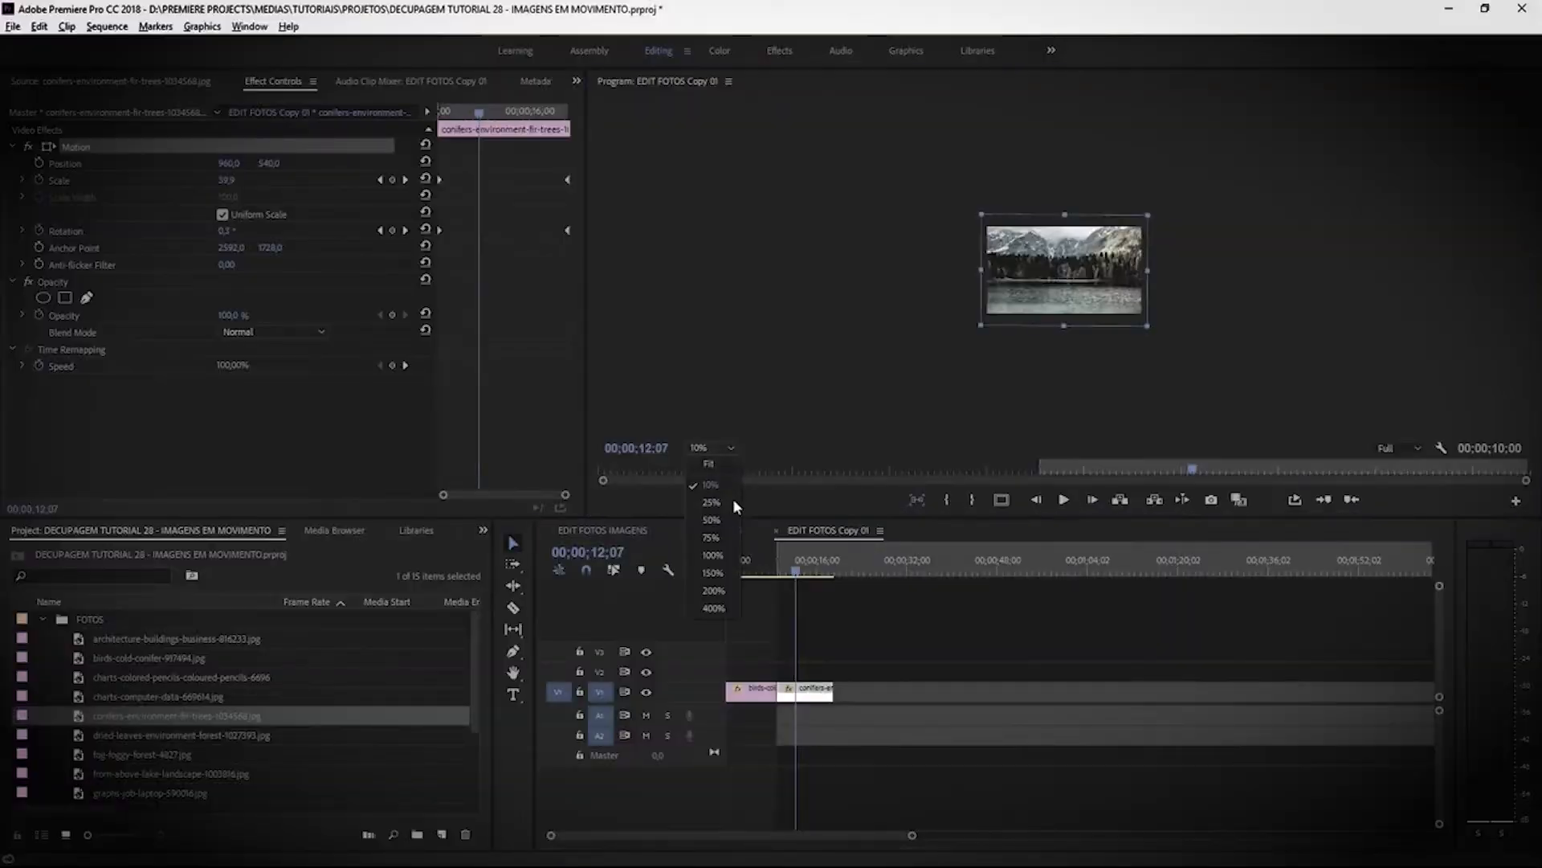
# Preview the birds and conifers photo animations at 25% zoom and examine the birds clip's Motion settings.
pyautogui.click(734, 503)
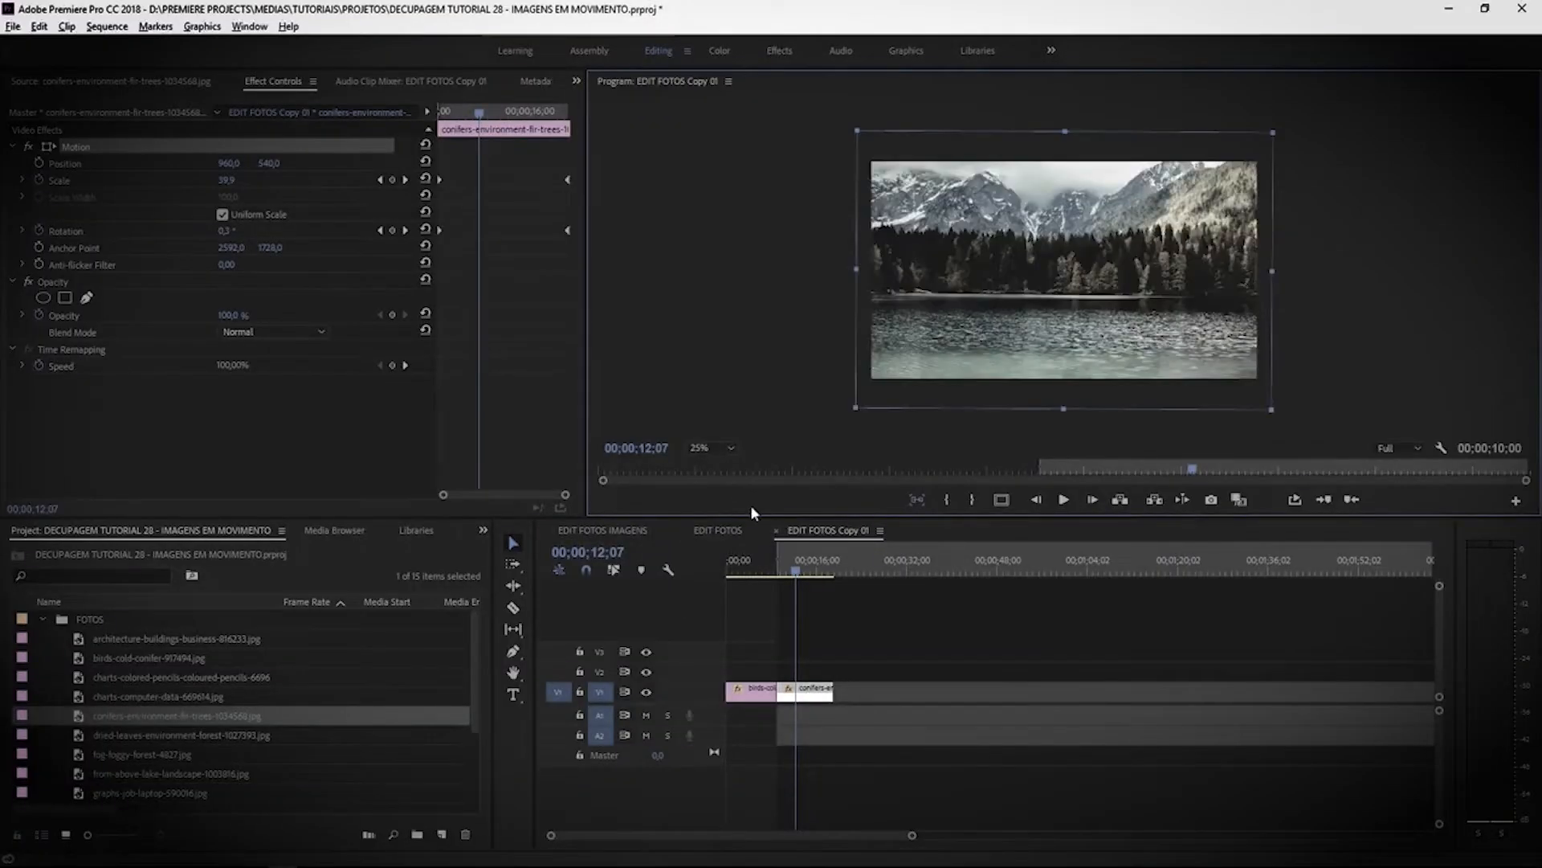
pyautogui.click(825, 569)
pyautogui.moveTo(827, 572); pyautogui.dragTo(761, 573)
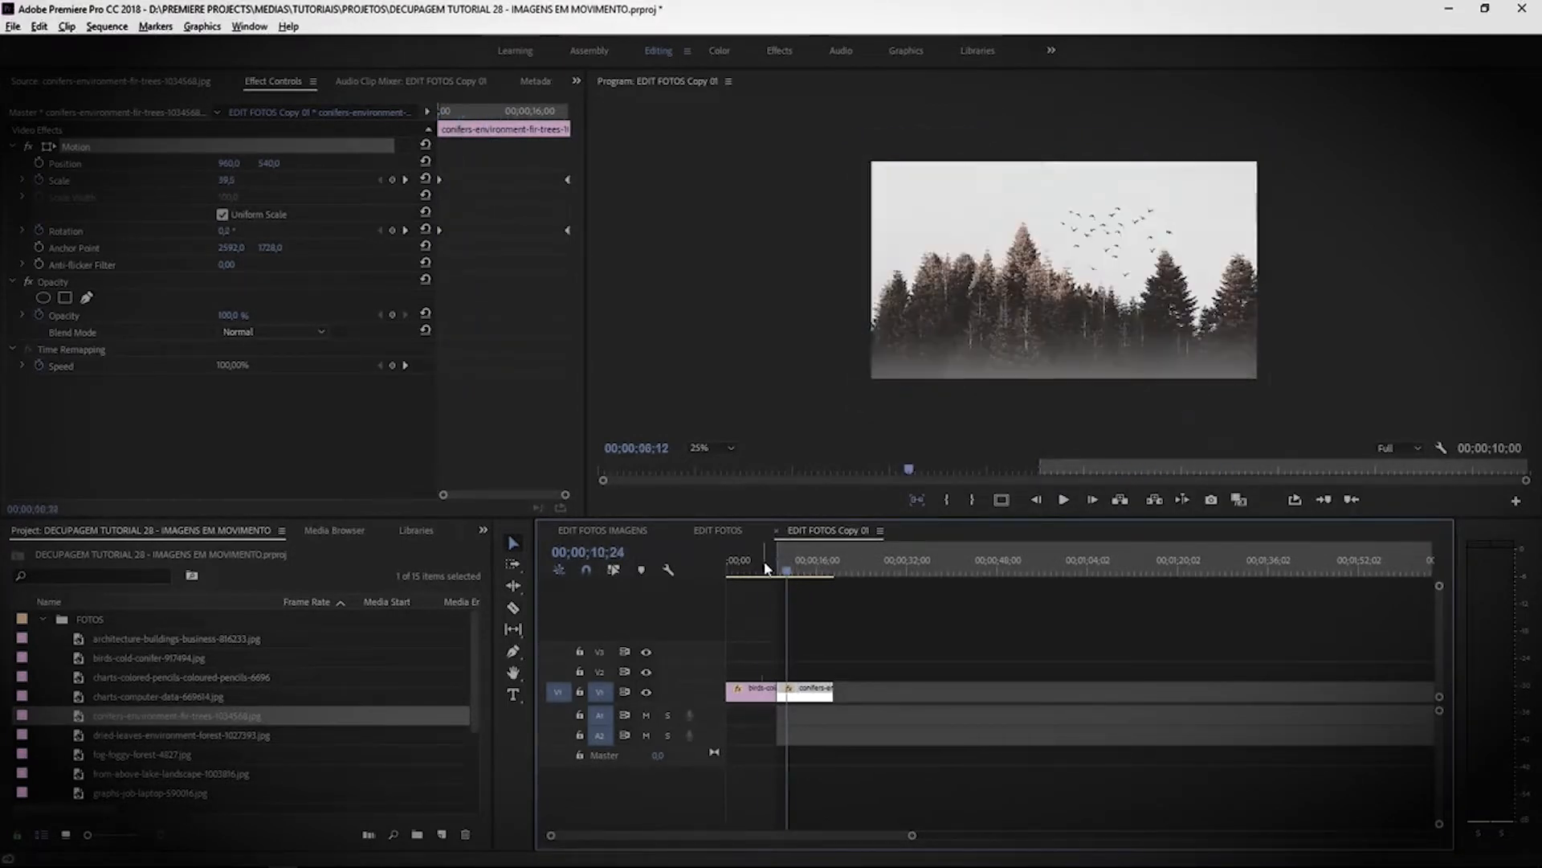
pyautogui.click(745, 689)
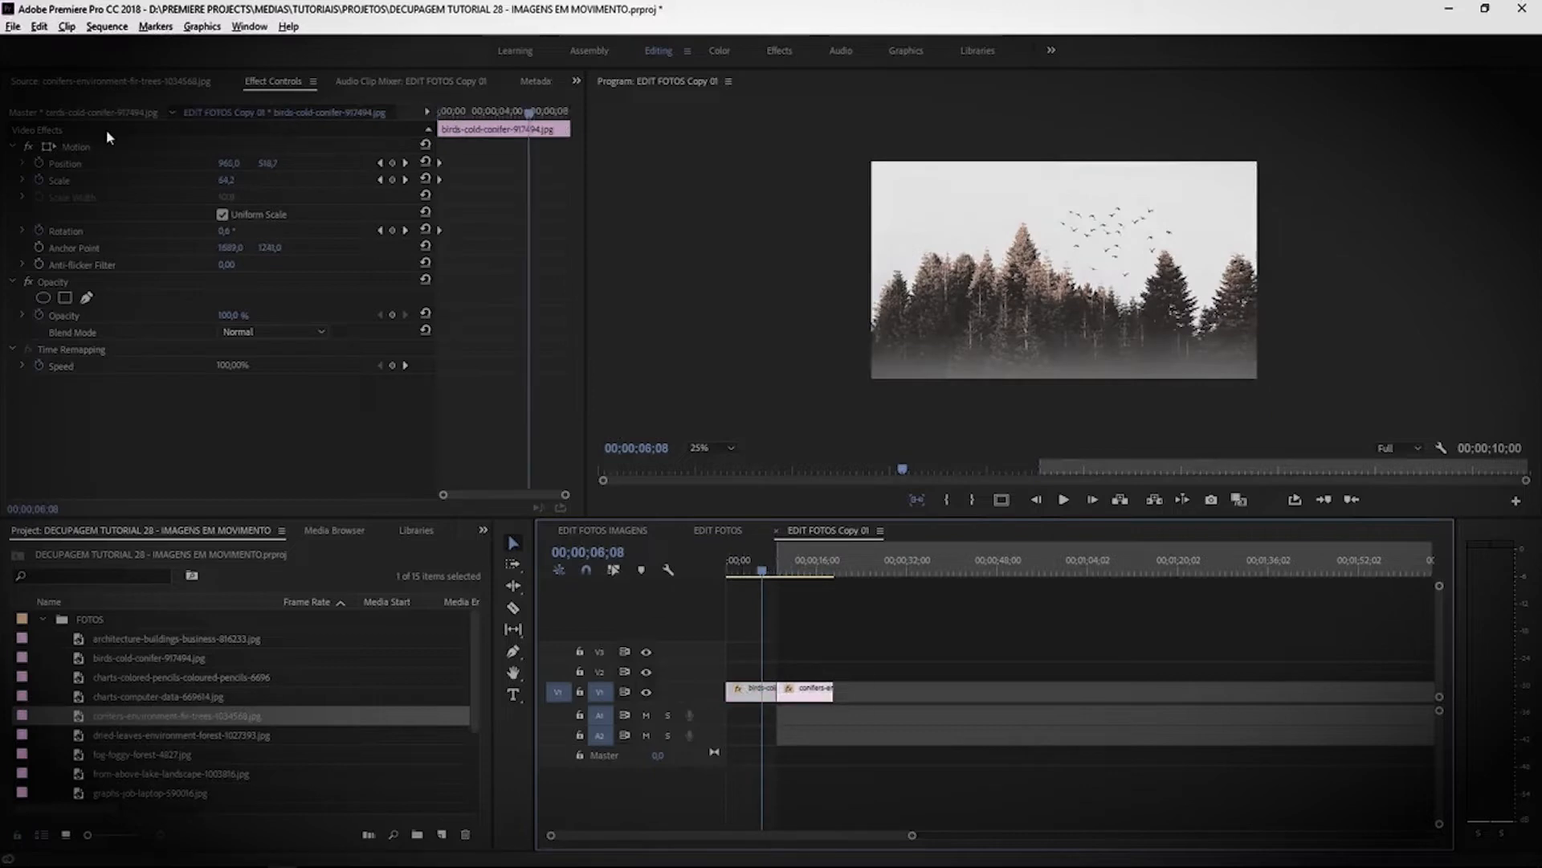
pyautogui.click(76, 147)
pyautogui.moveTo(747, 572); pyautogui.dragTo(774, 575)
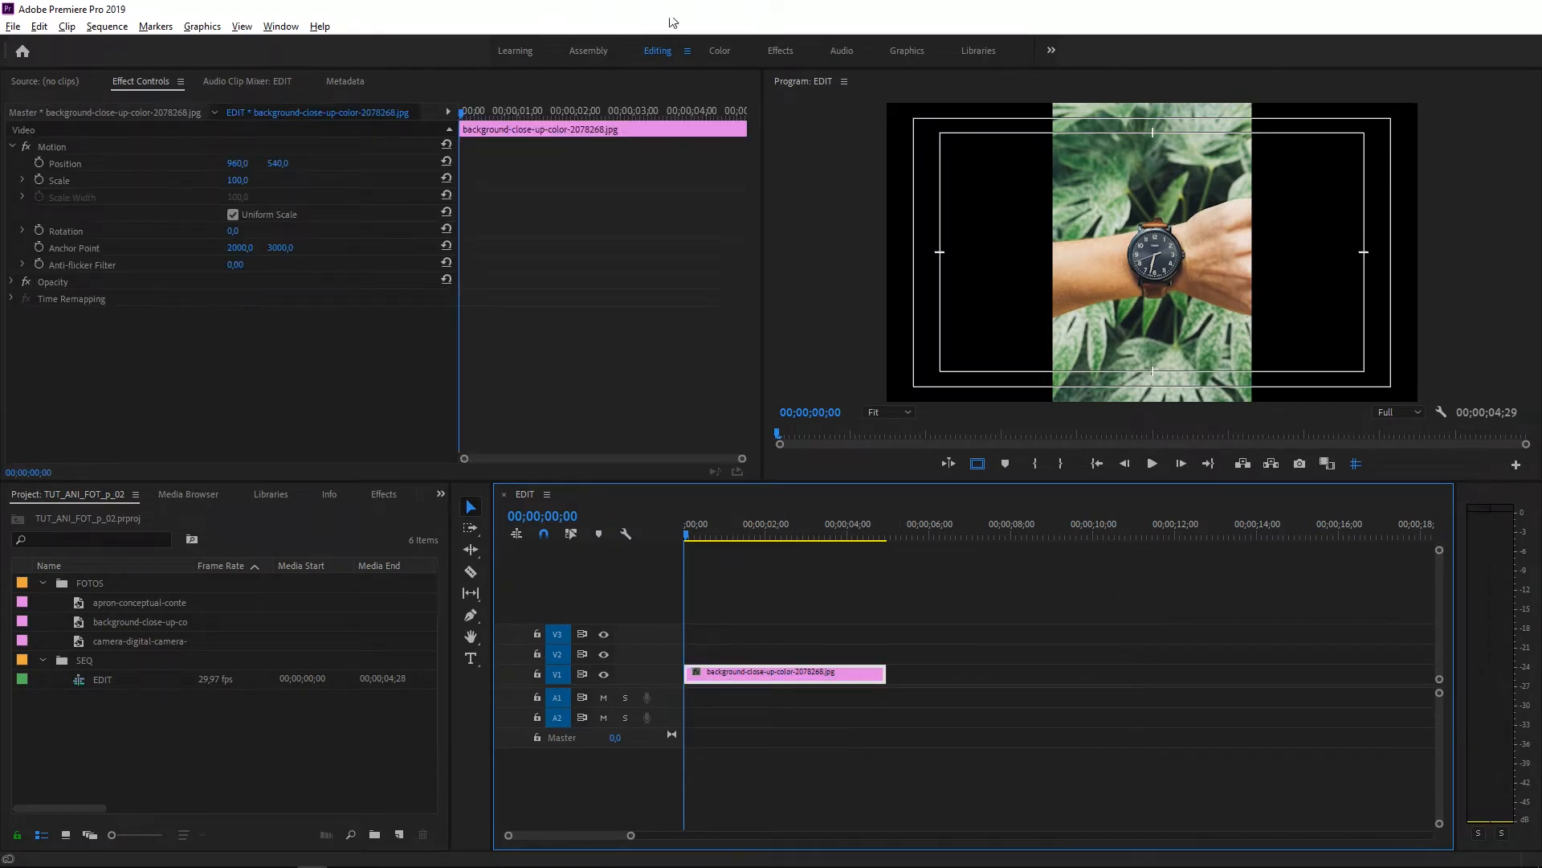
# Show the effect settings of the watch photo clip on V1.
pyautogui.click(71, 80)
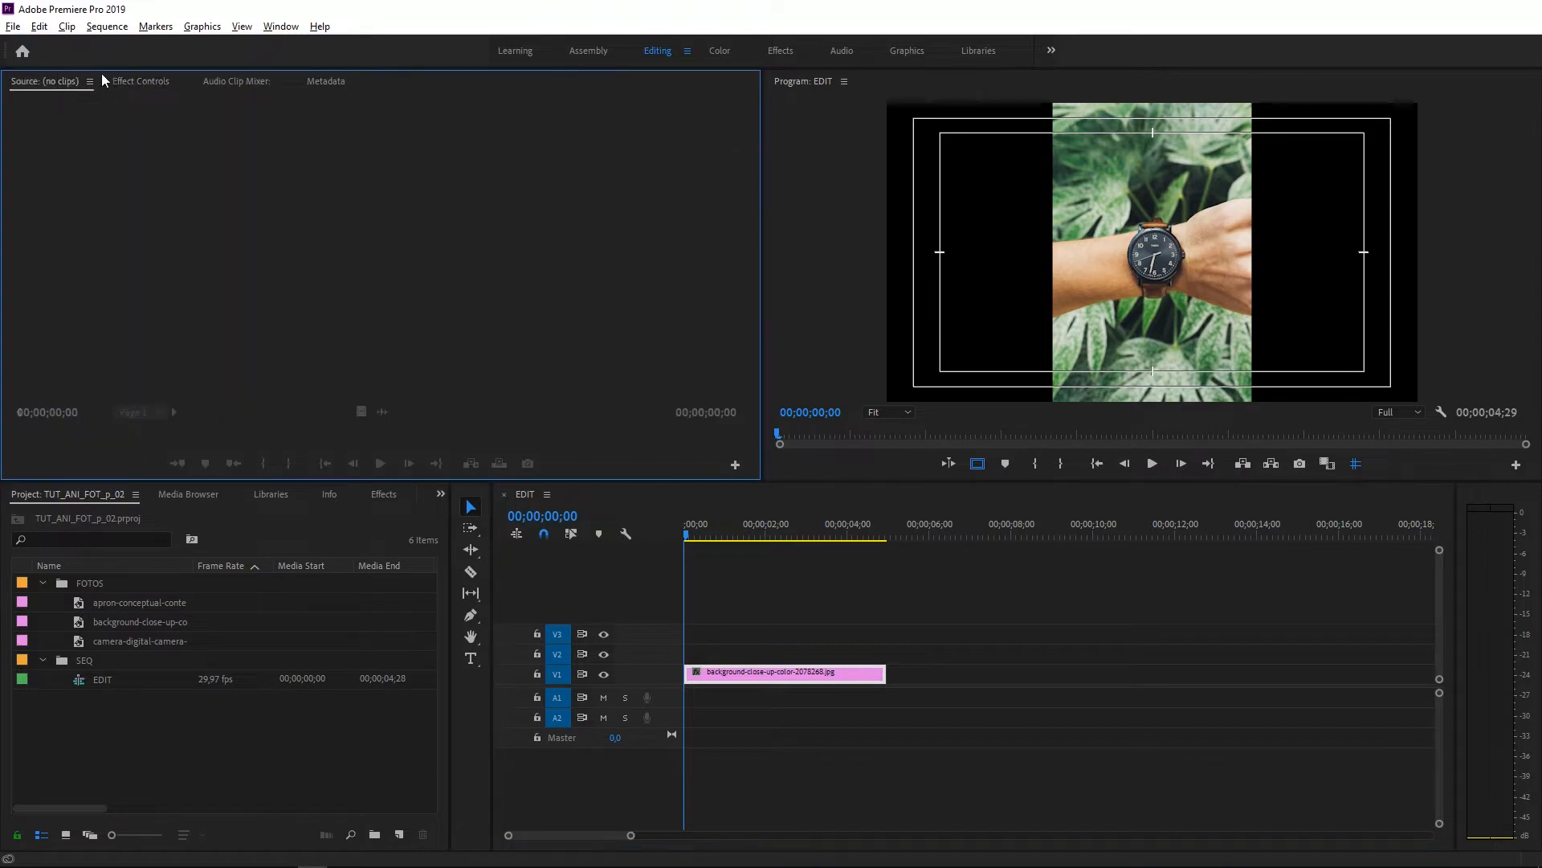
pyautogui.click(133, 77)
pyautogui.moveTo(908, 573); pyautogui.dragTo(771, 672)
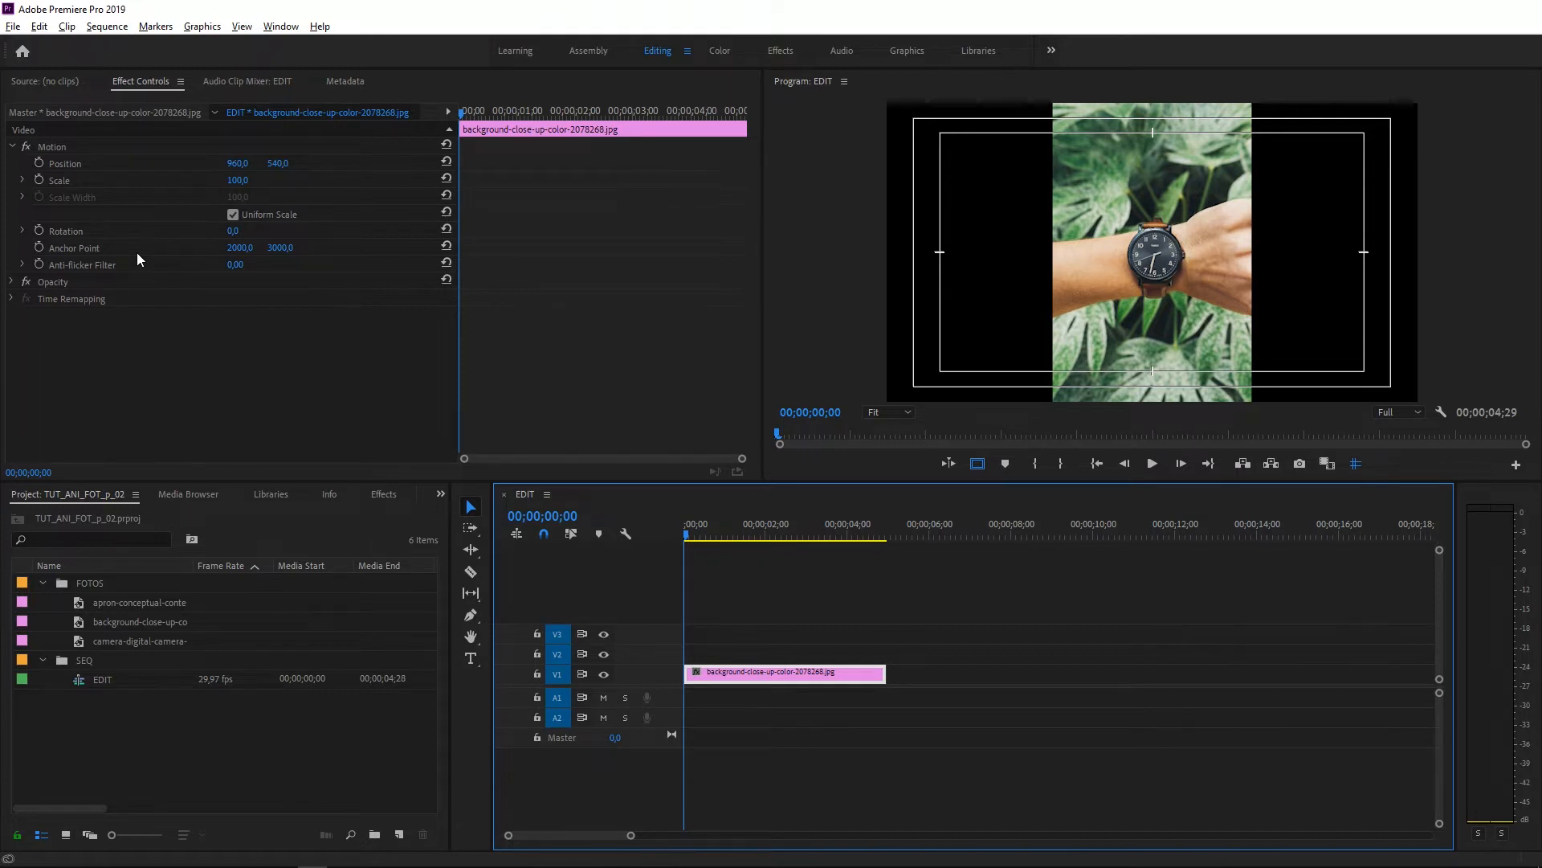
# Try moving the watch photo freely within the frame to about 779.9, 815.8, and undo the move.
pyautogui.click(55, 148)
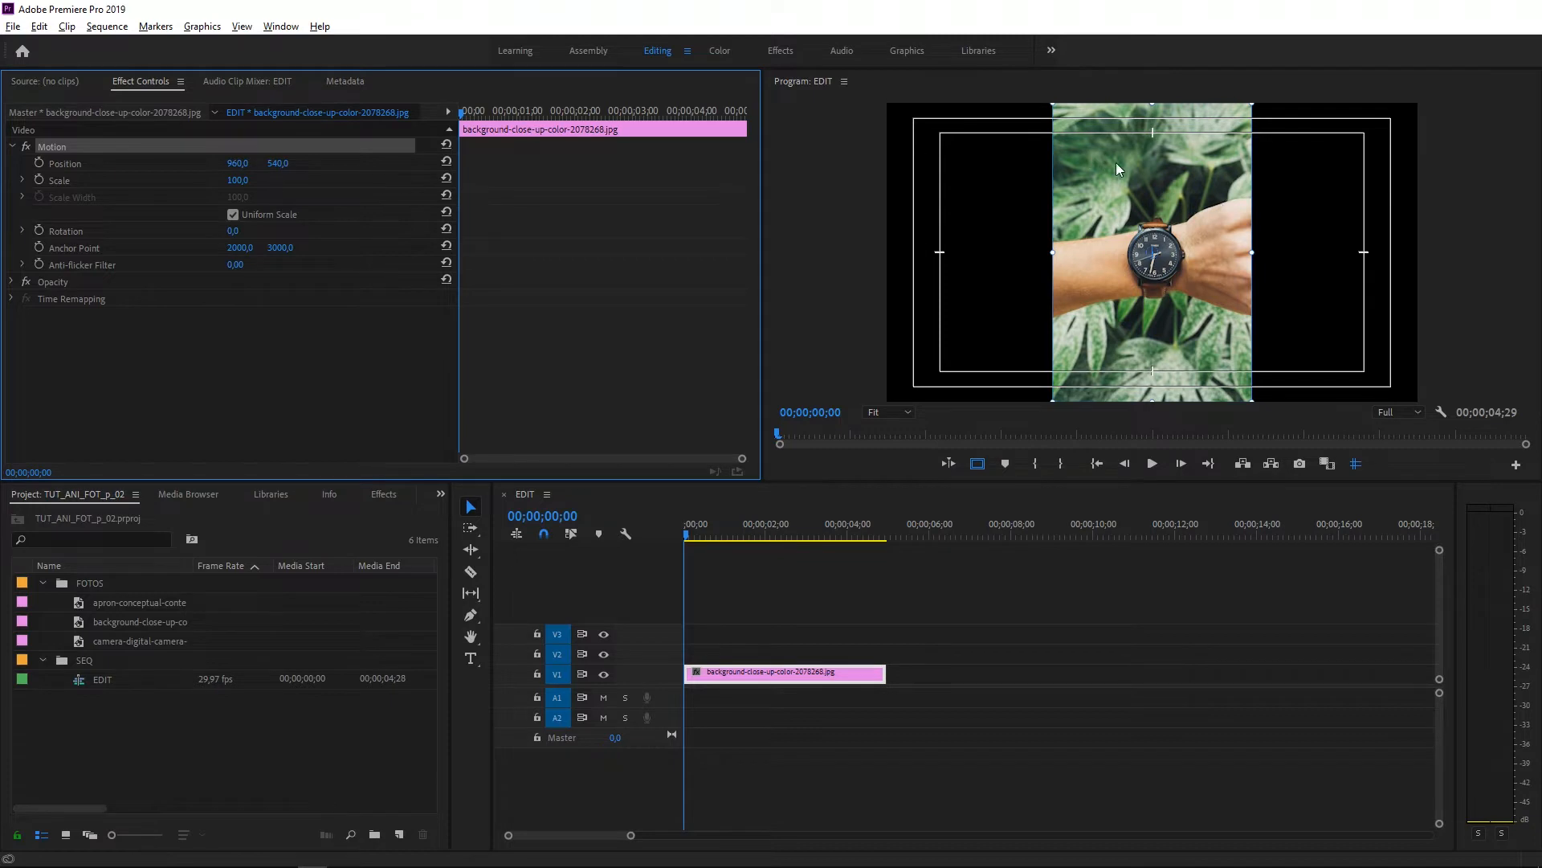
pyautogui.moveTo(1115, 162); pyautogui.dragTo(1063, 244)
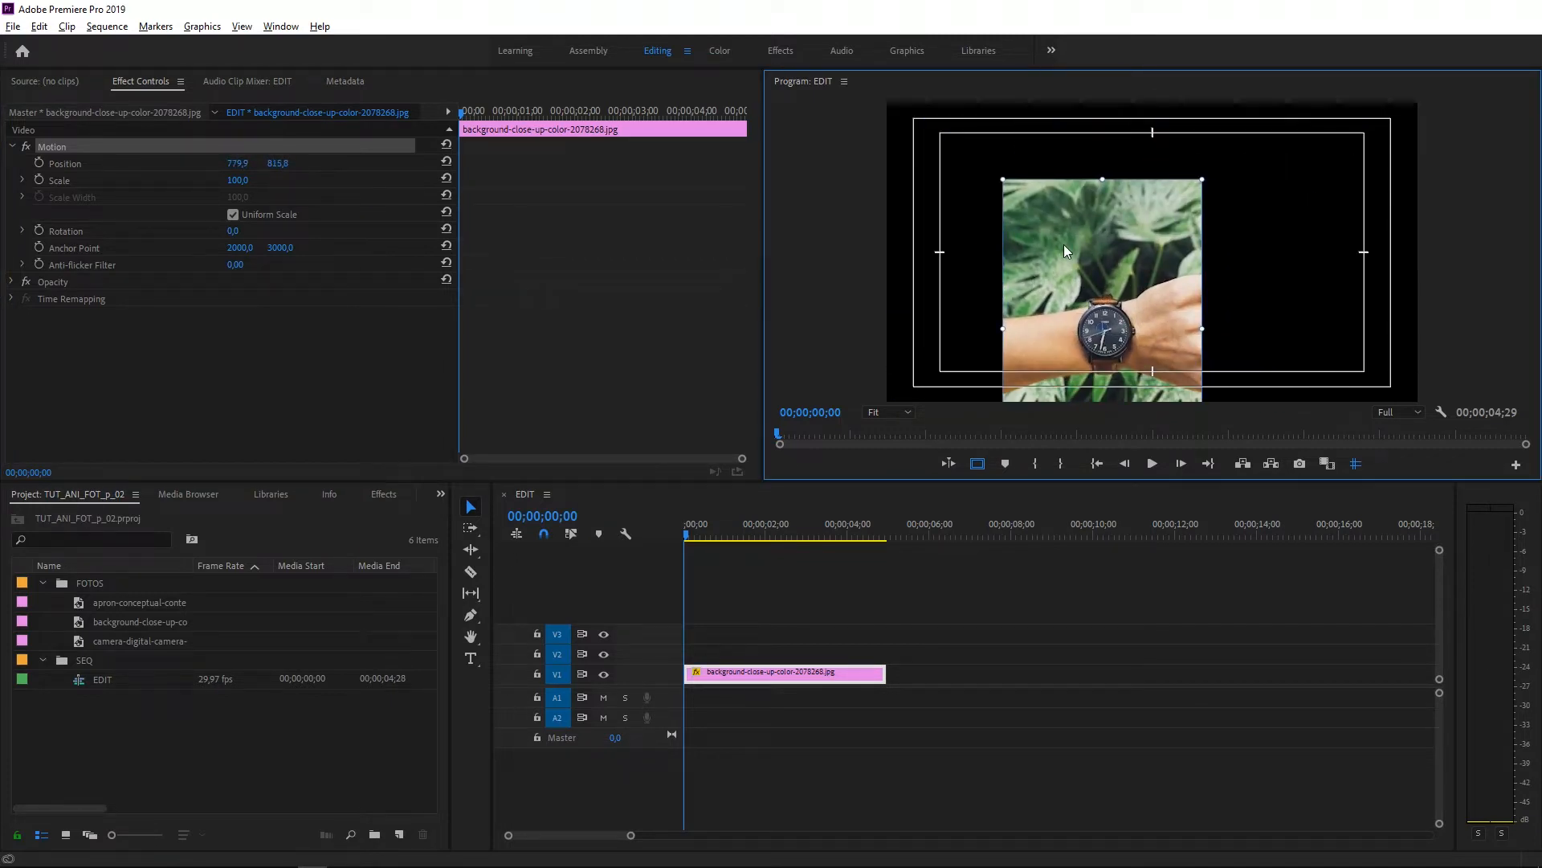
pyautogui.hotkey('ctrl', 'z')
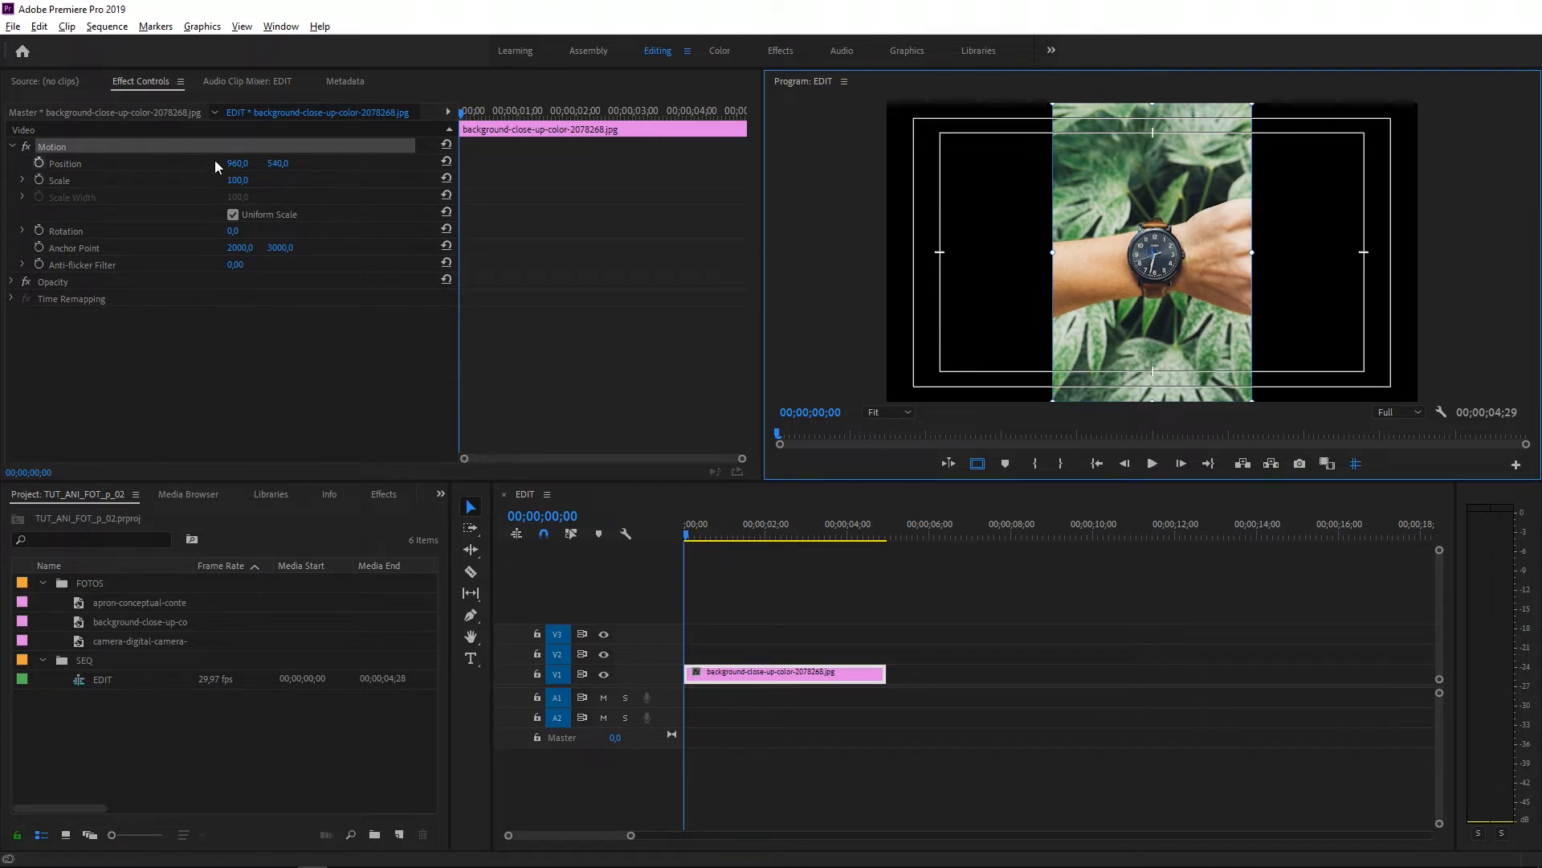
# Enable Position keyframing at 00;00;00;00 and move the watch photo straight down out of the frame to about 960, 1701.3.
pyautogui.click(39, 163)
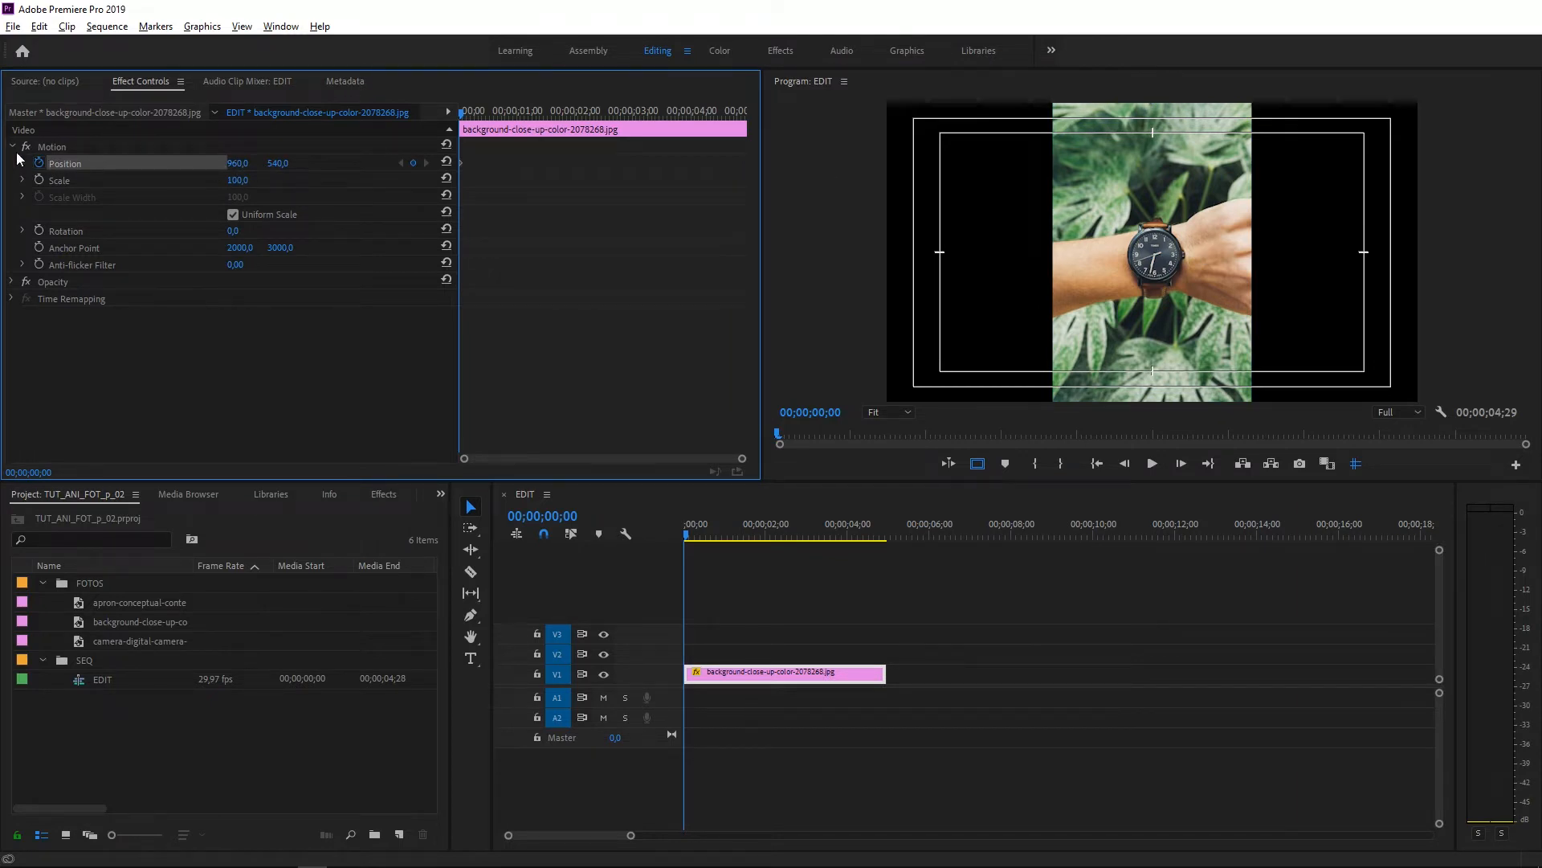
pyautogui.click(61, 147)
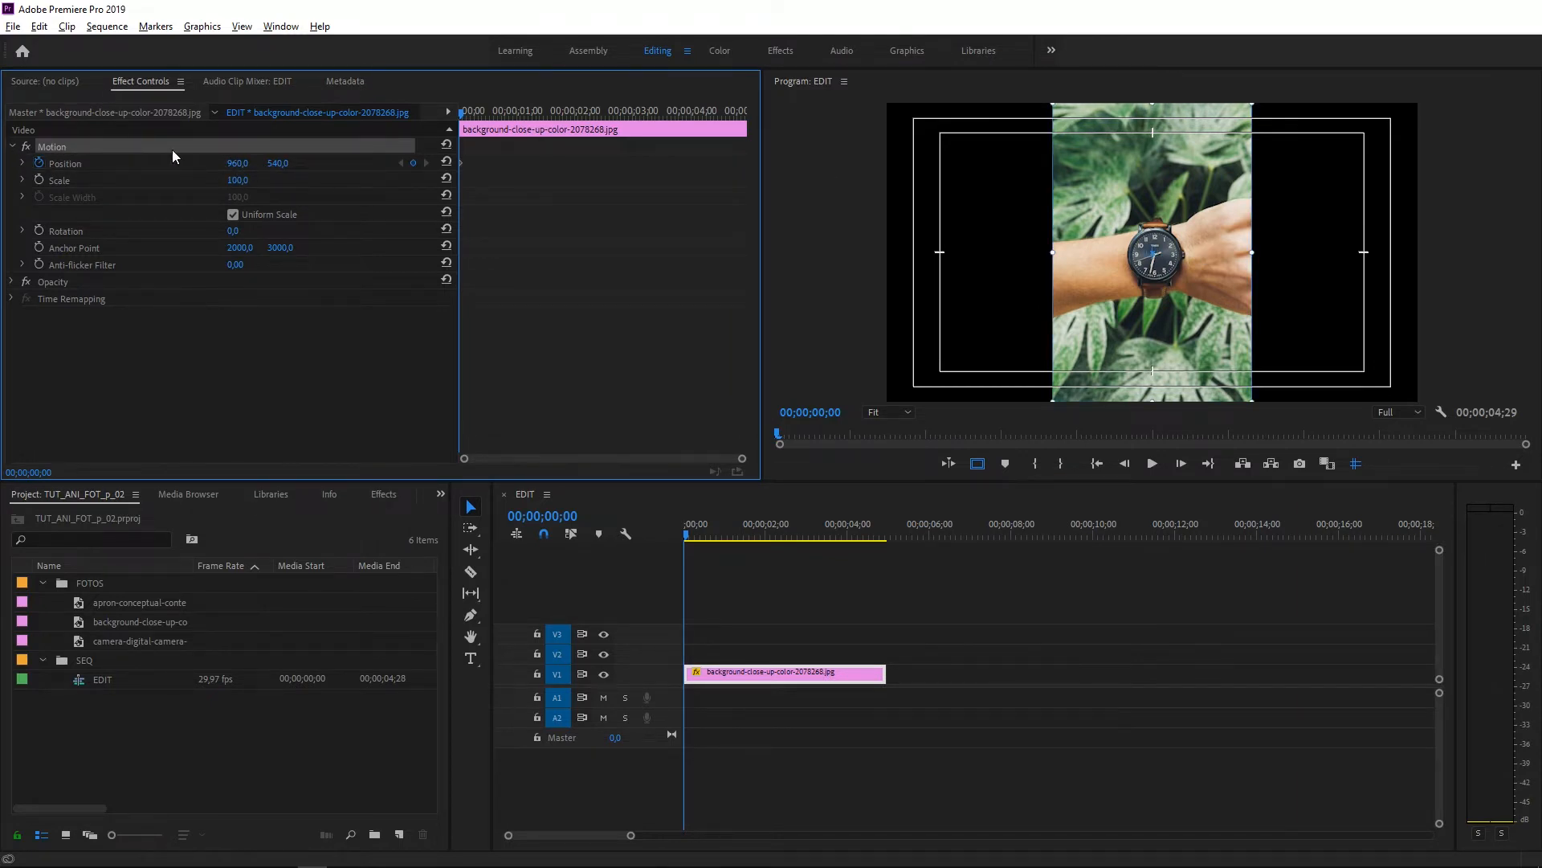
pyautogui.click(1145, 200)
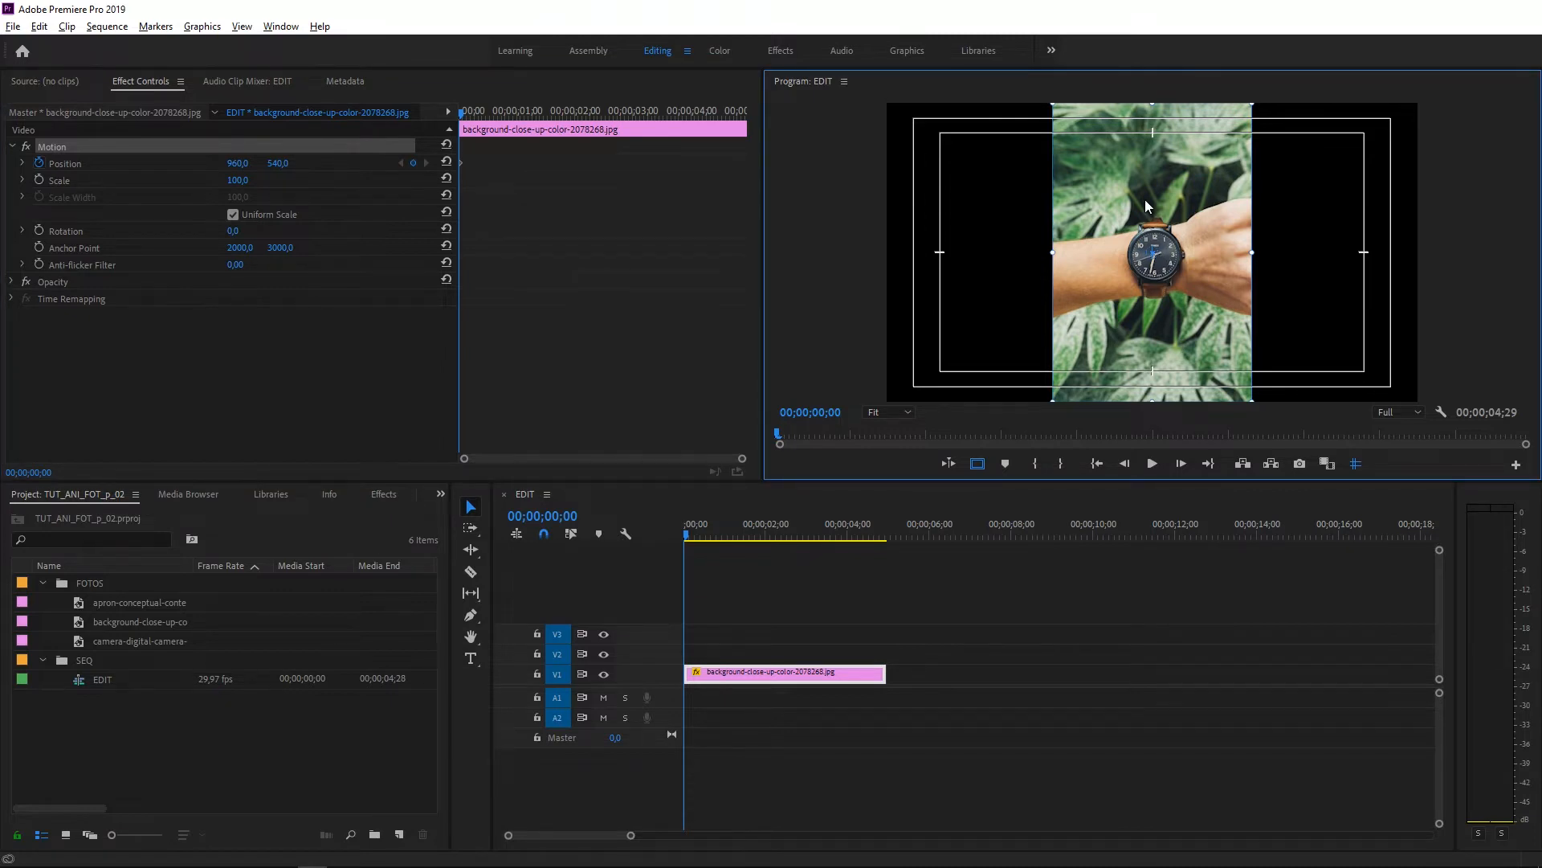
pyautogui.moveTo(1144, 199); pyautogui.dragTo(1160, 520)
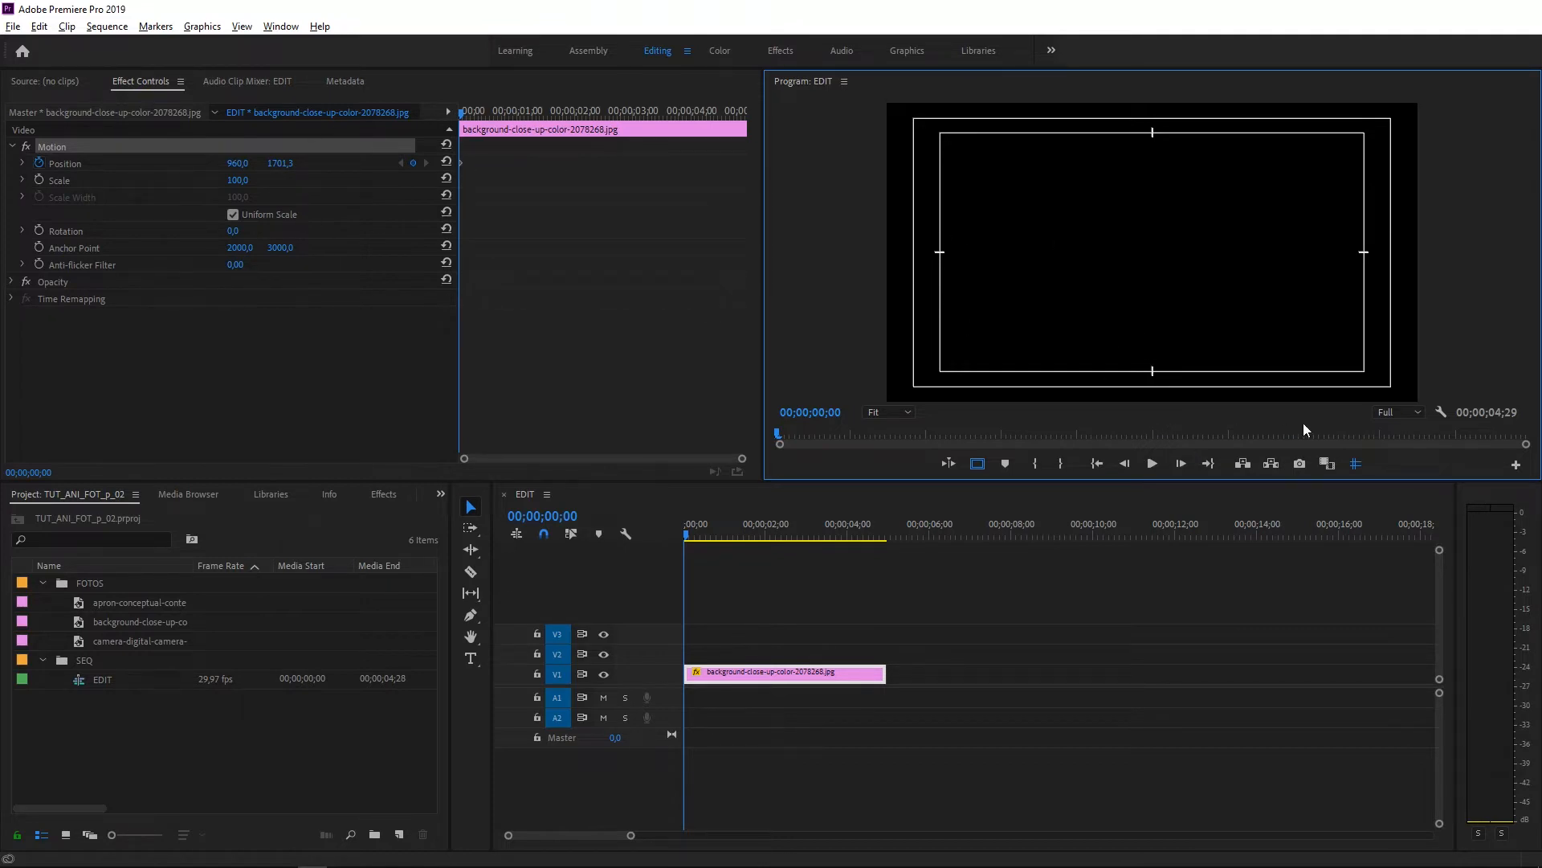
# Set the program preview zoom to 25% to expose the area around the frame.
pyautogui.click(889, 412)
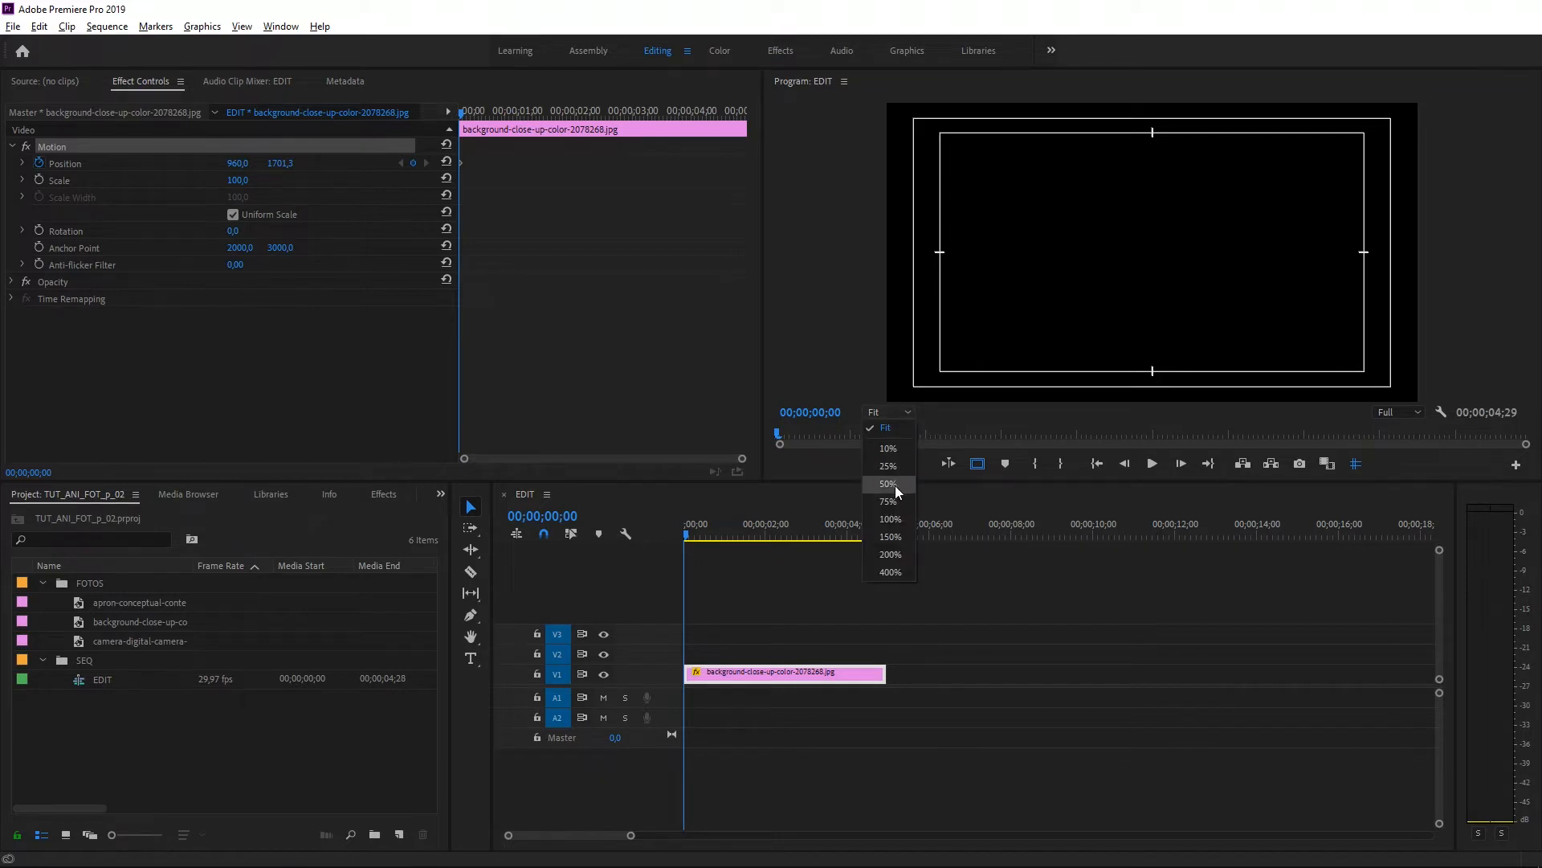
pyautogui.click(895, 485)
pyautogui.click(891, 408)
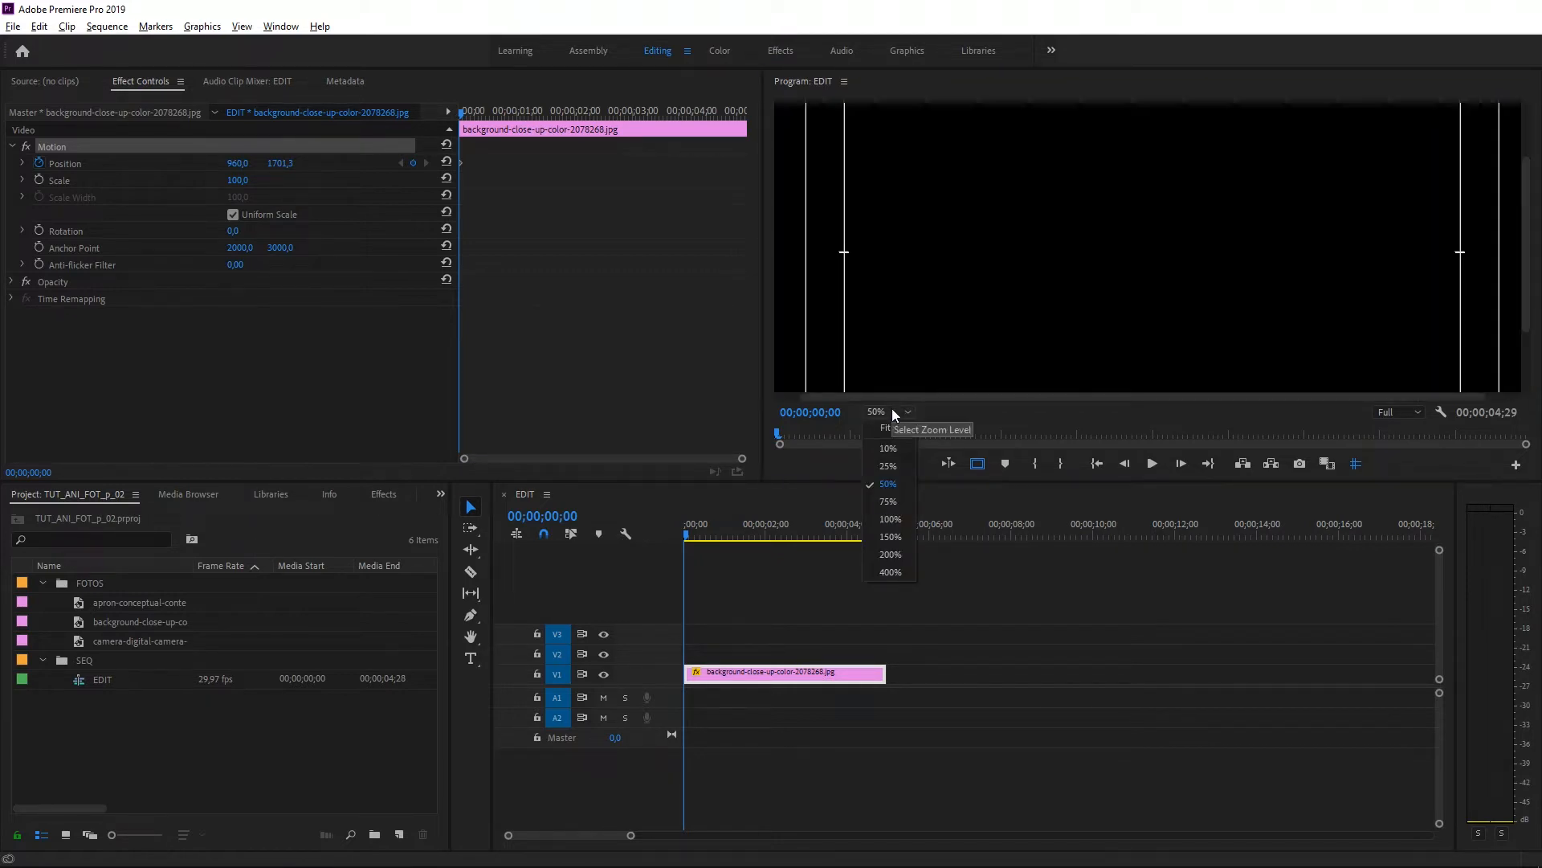
pyautogui.click(890, 467)
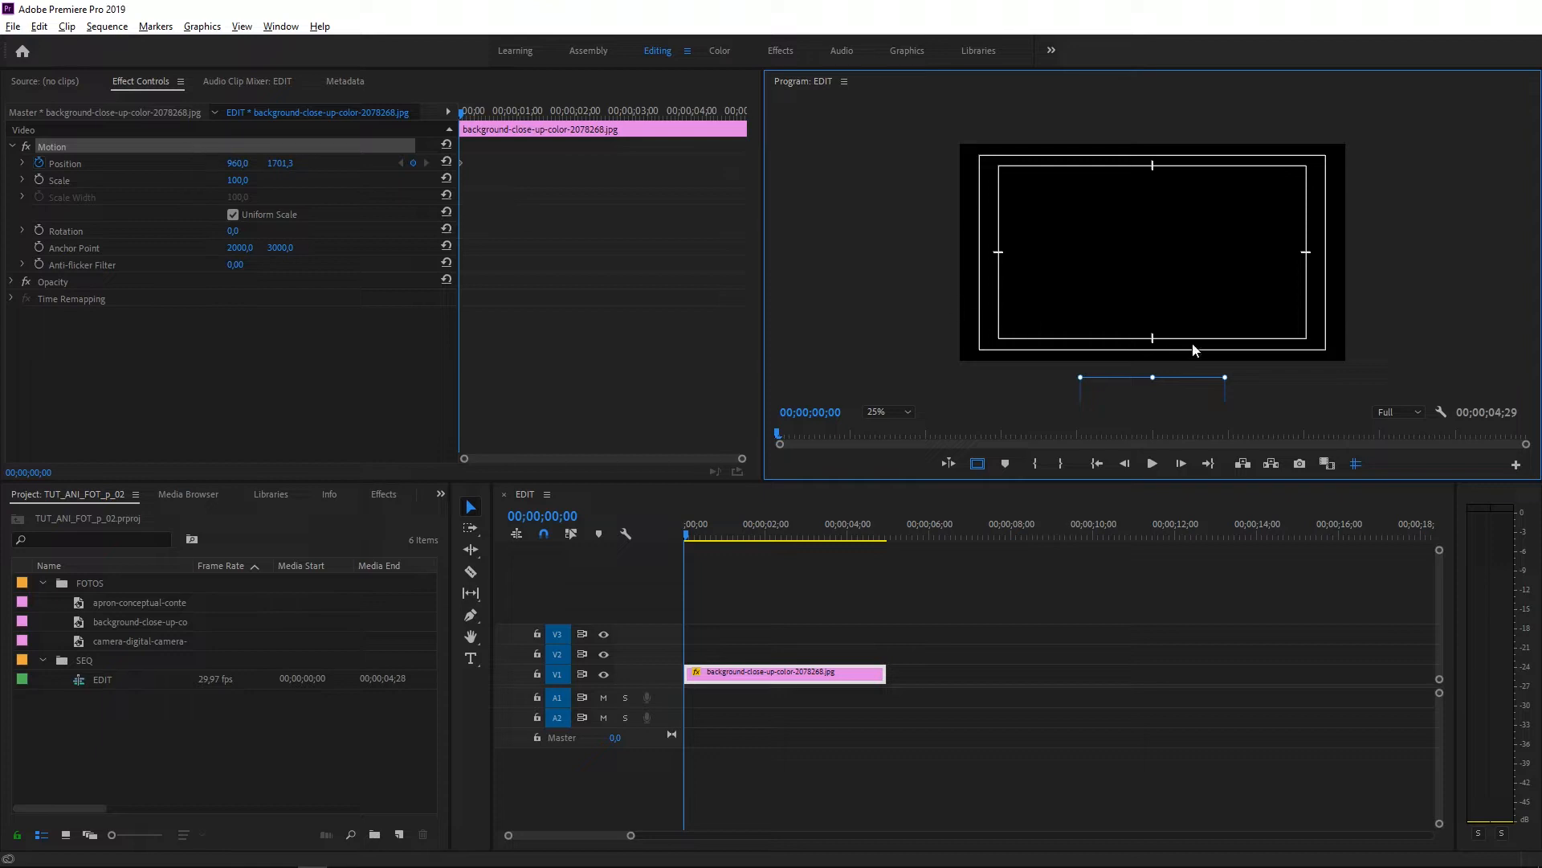
# Try a +15 frame offset with the watch clip still selected, and undo it.
pyautogui.click(686, 533)
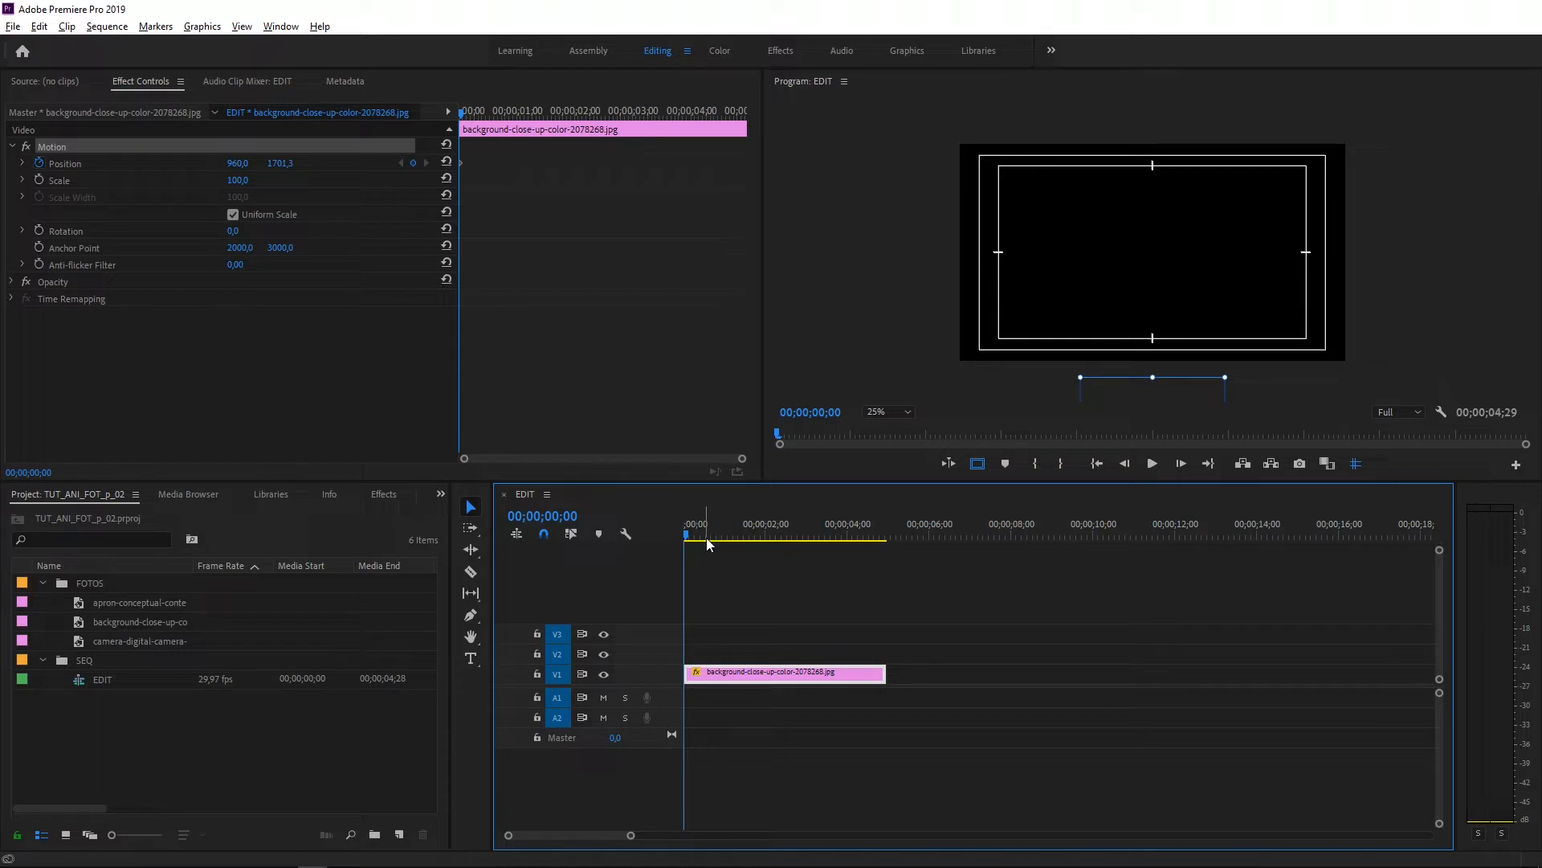
pyautogui.write('+15')
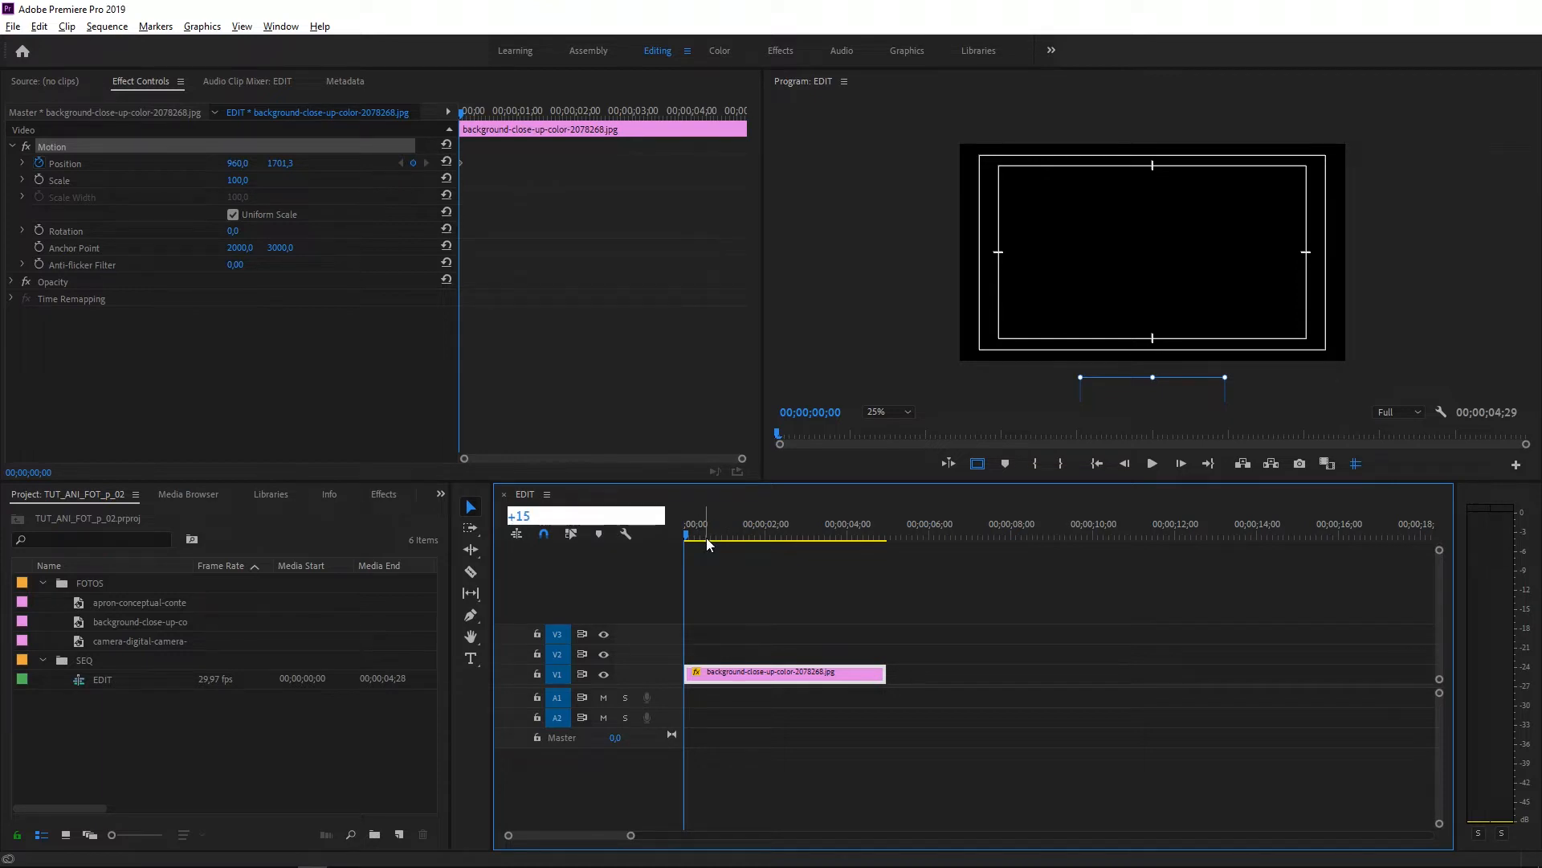
pyautogui.press('Return')
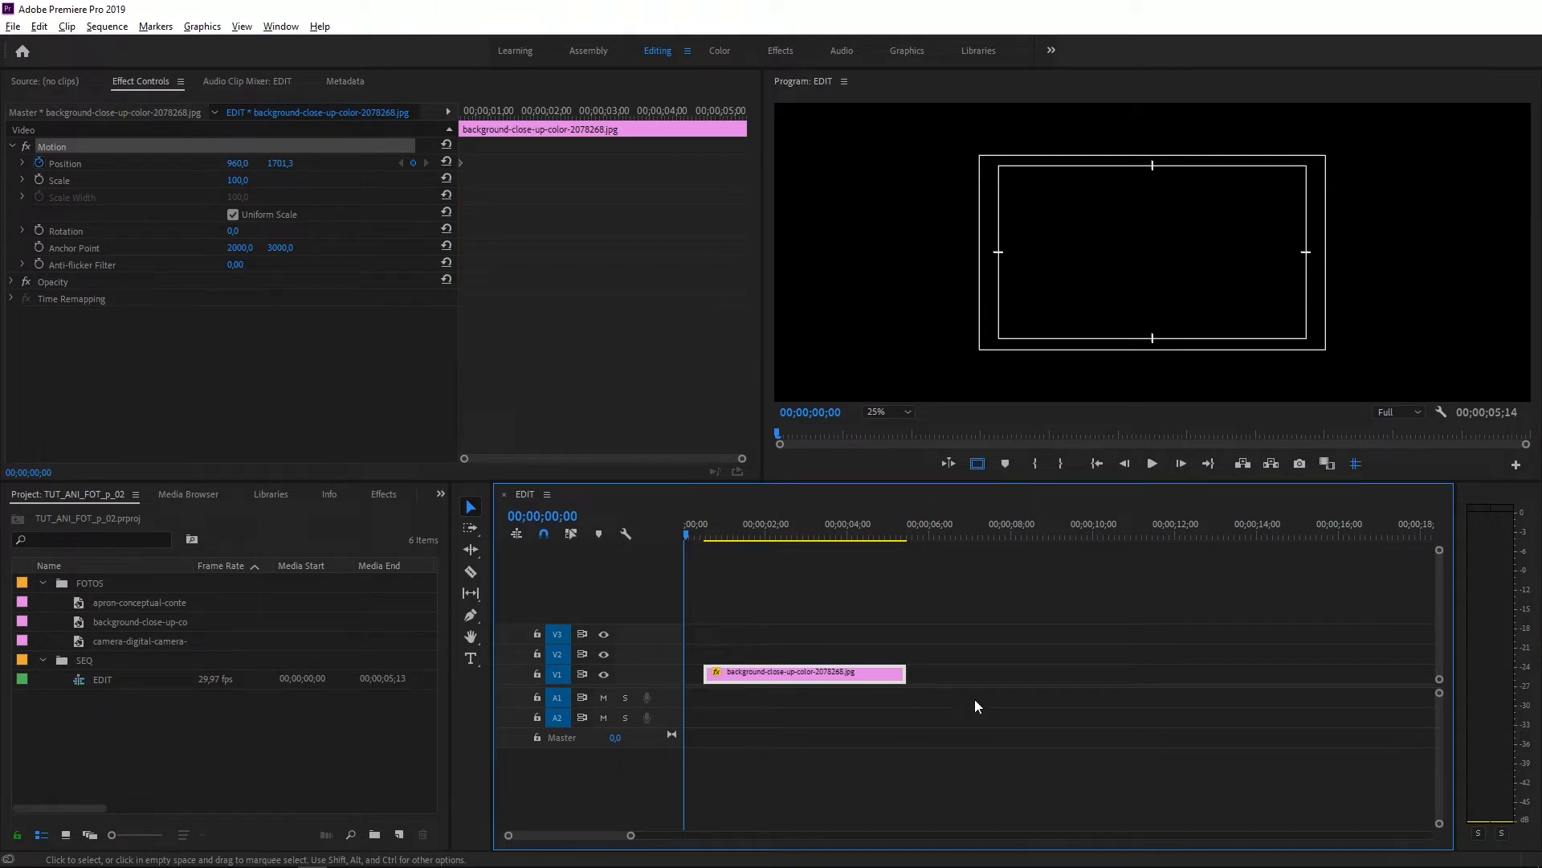
pyautogui.hotkey('ctrl', 'z')
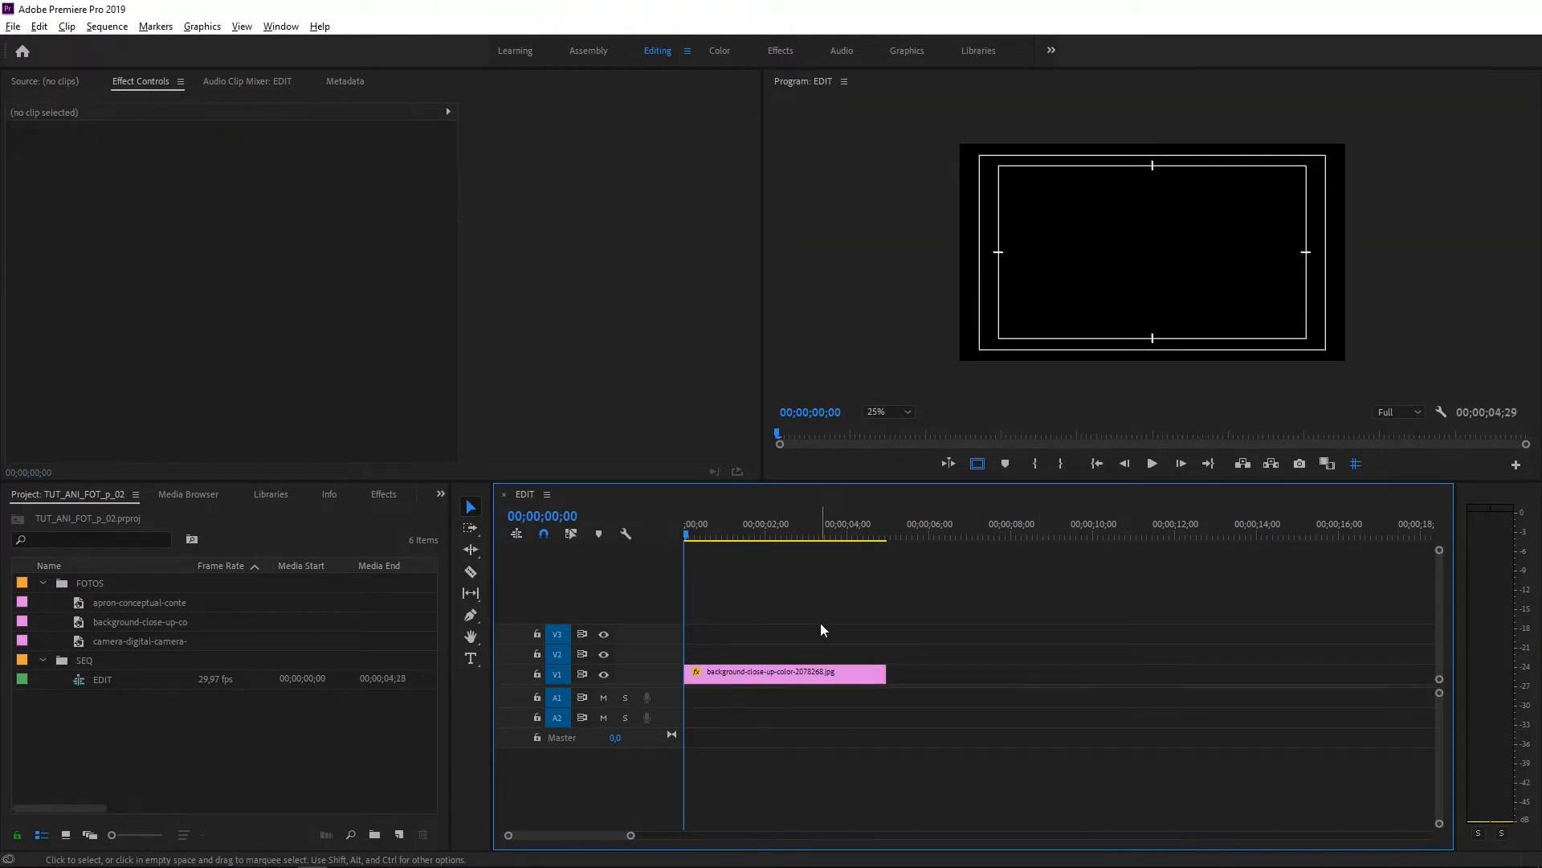
# Move the playhead to 00;00;00;15 with no clip selected, and add a Position keyframe to the watch photo there.
pyautogui.write('+150')
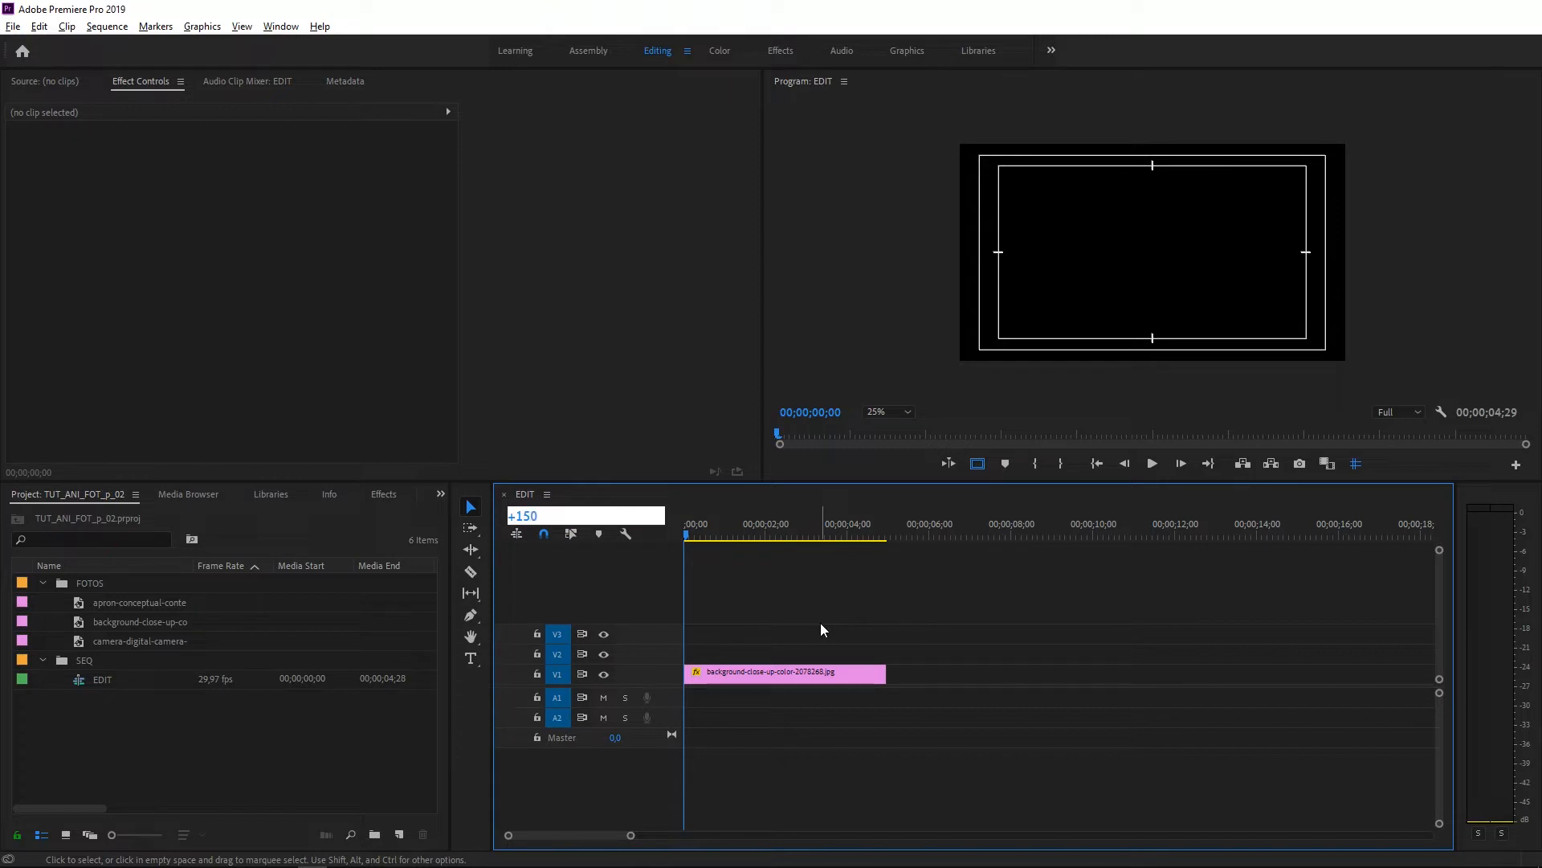
pyautogui.press('Return')
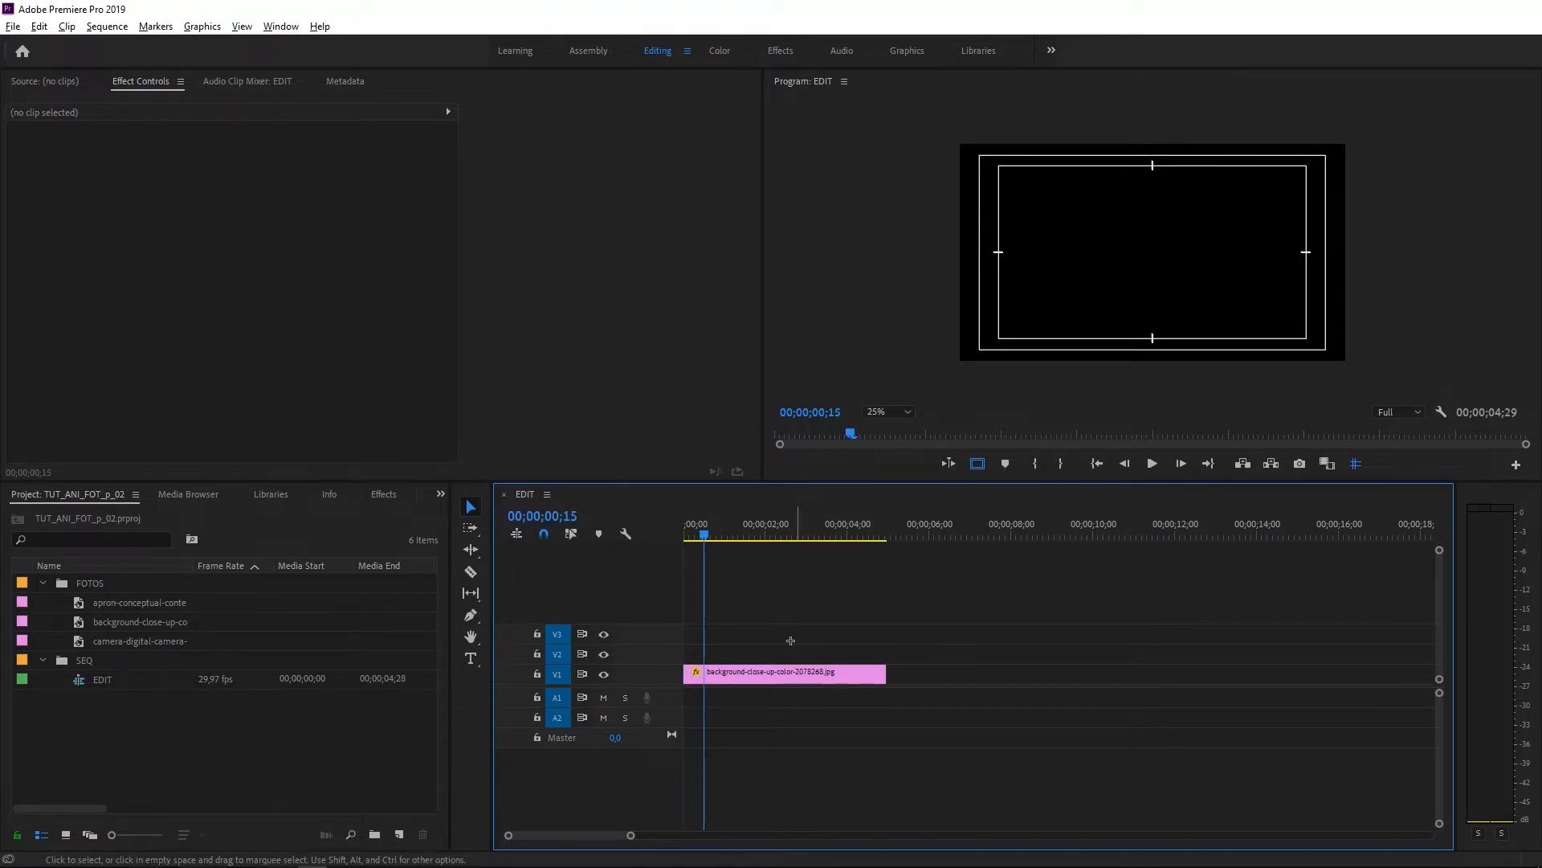
pyautogui.click(741, 672)
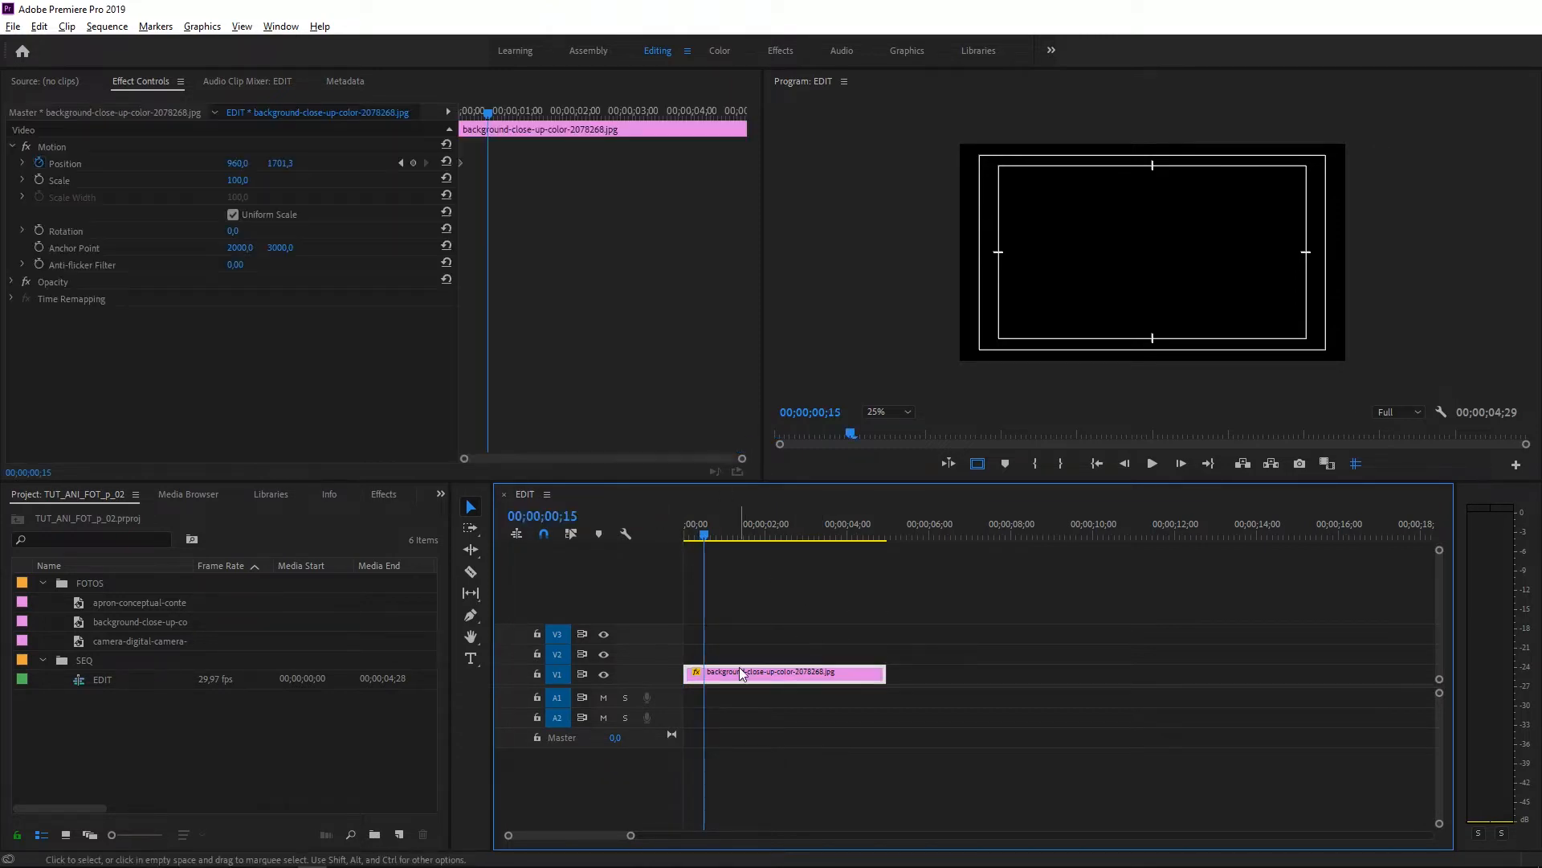
pyautogui.click(416, 165)
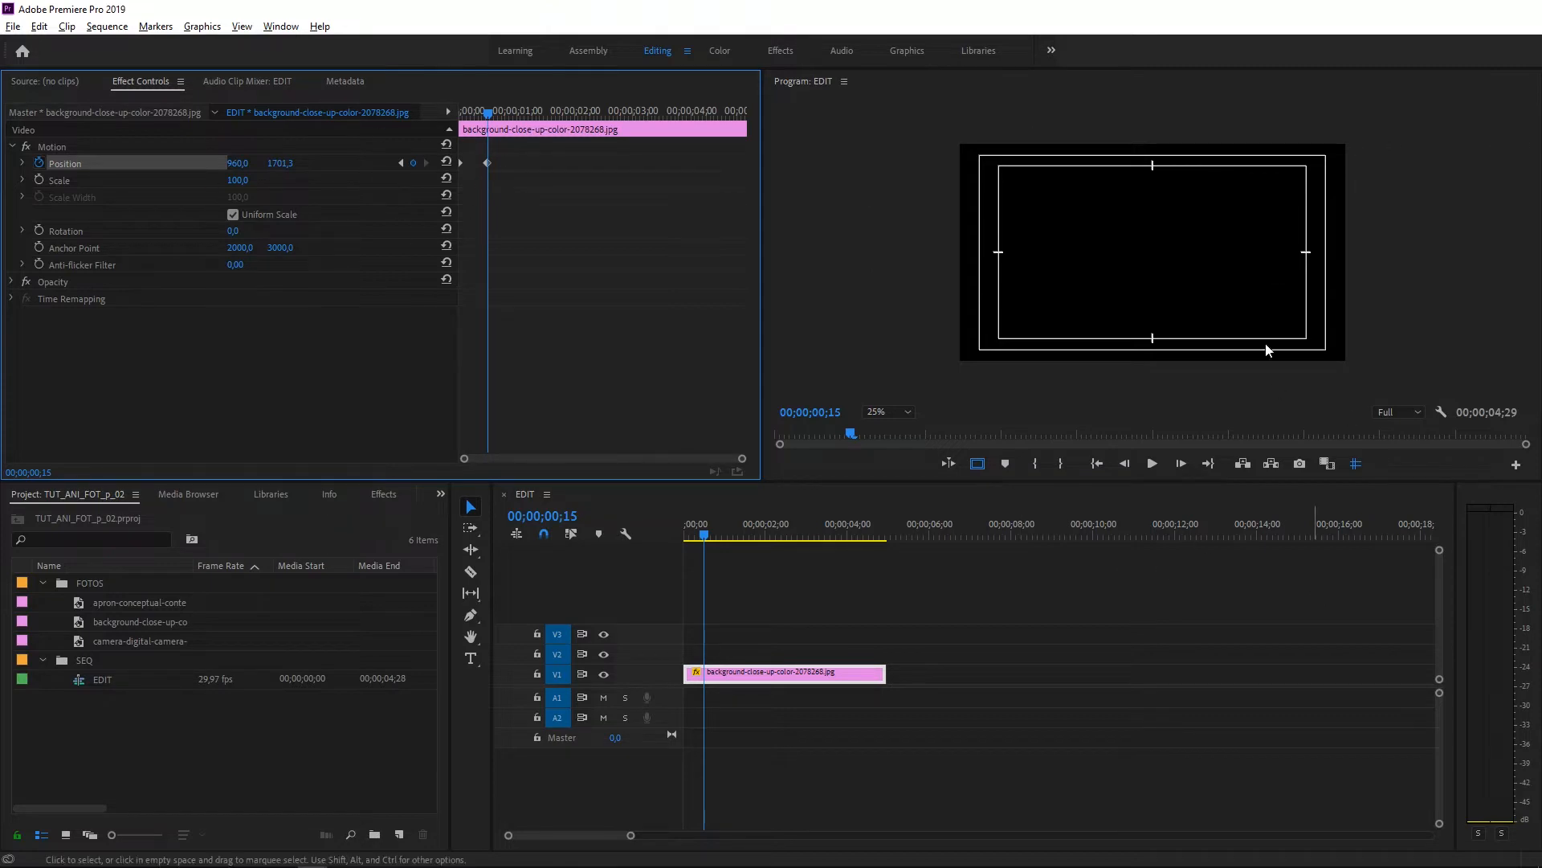
# Move the watch photo straight up to the centre of the frame at about 960, 533.3 on the second keyframe.
pyautogui.click(63, 146)
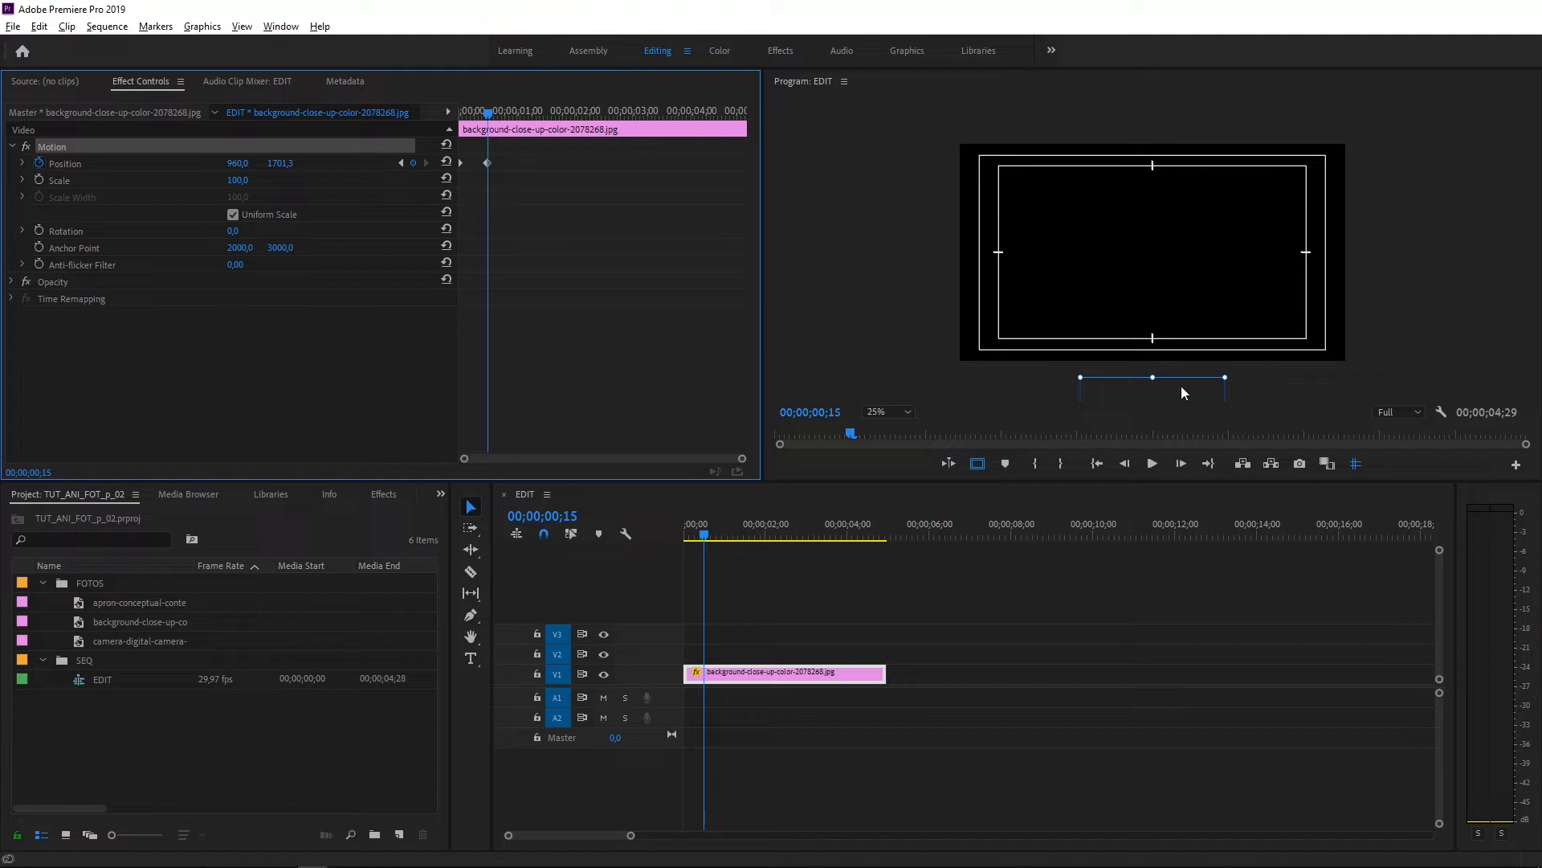
pyautogui.click(1114, 386)
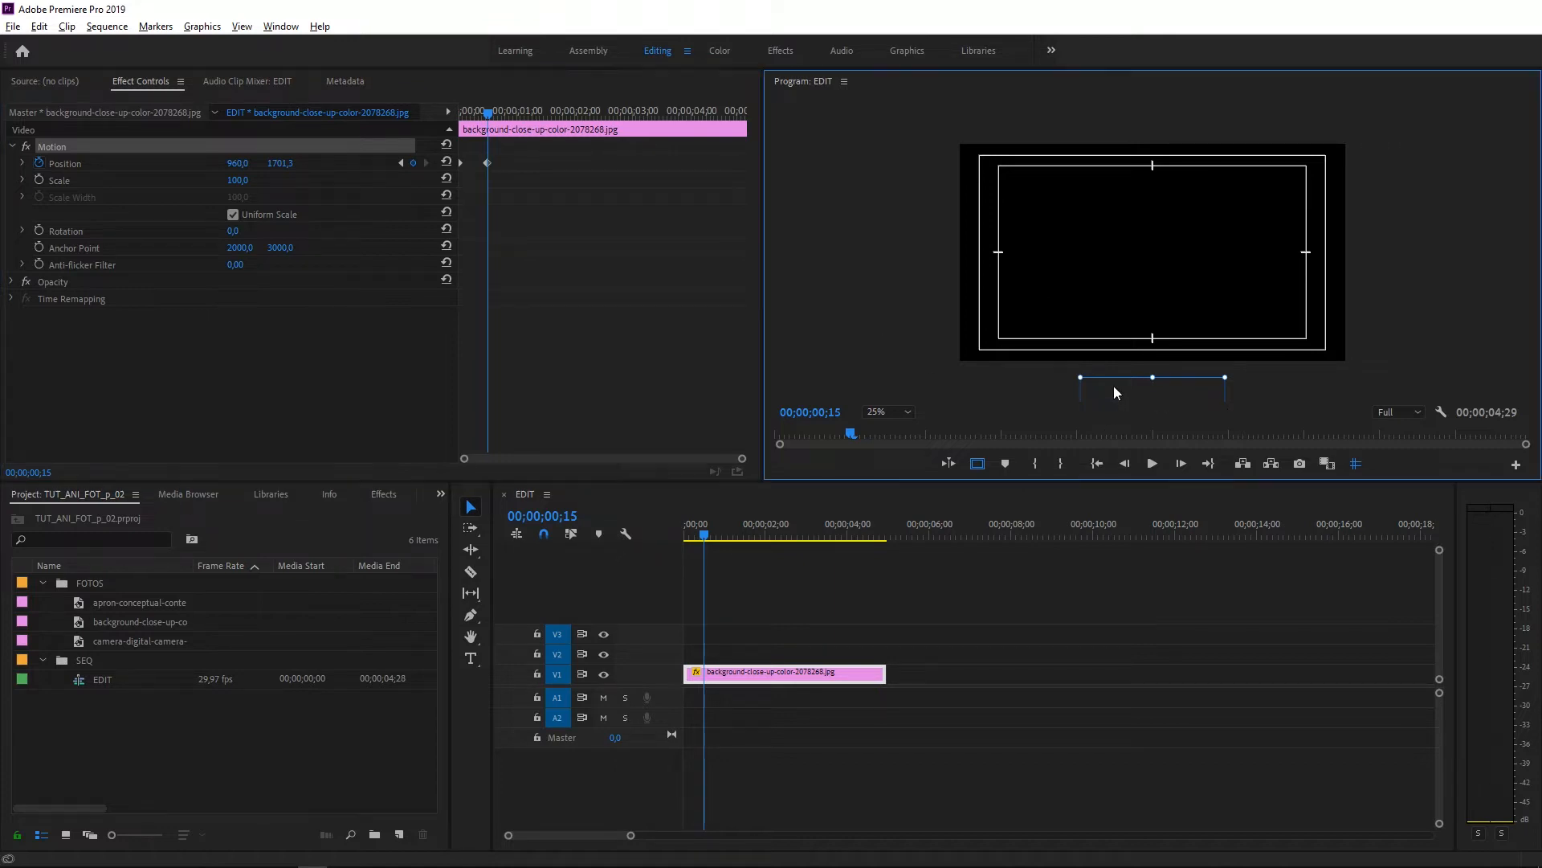
pyautogui.moveTo(1113, 385); pyautogui.dragTo(1111, 151)
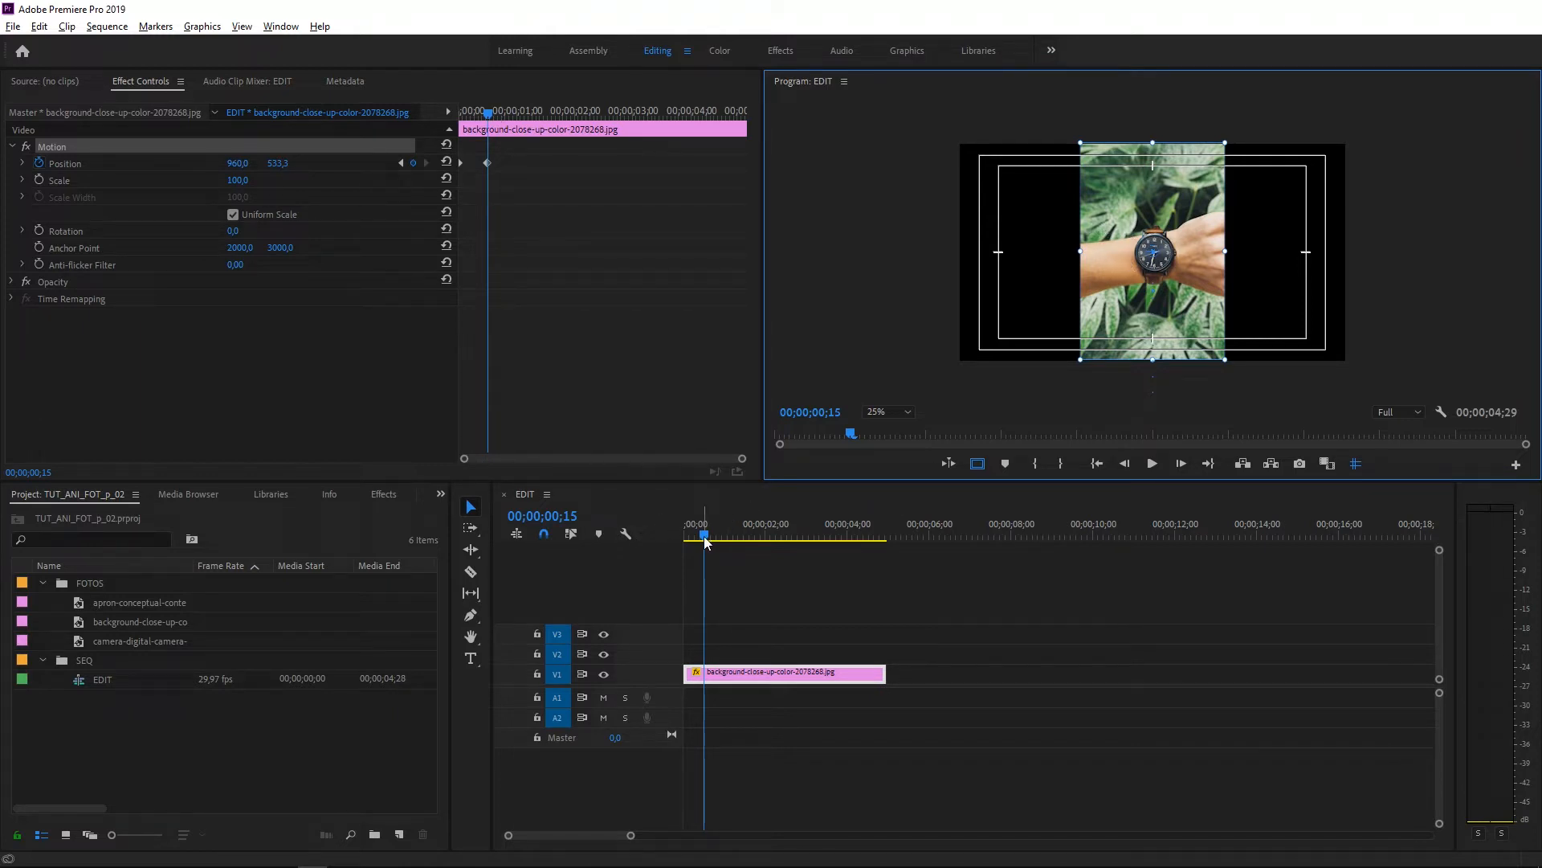
# Play the animation from the start and move the second Position keyframe to about 00;00;01;11 to slow the entrance.
pyautogui.moveTo(706, 542); pyautogui.dragTo(675, 544)
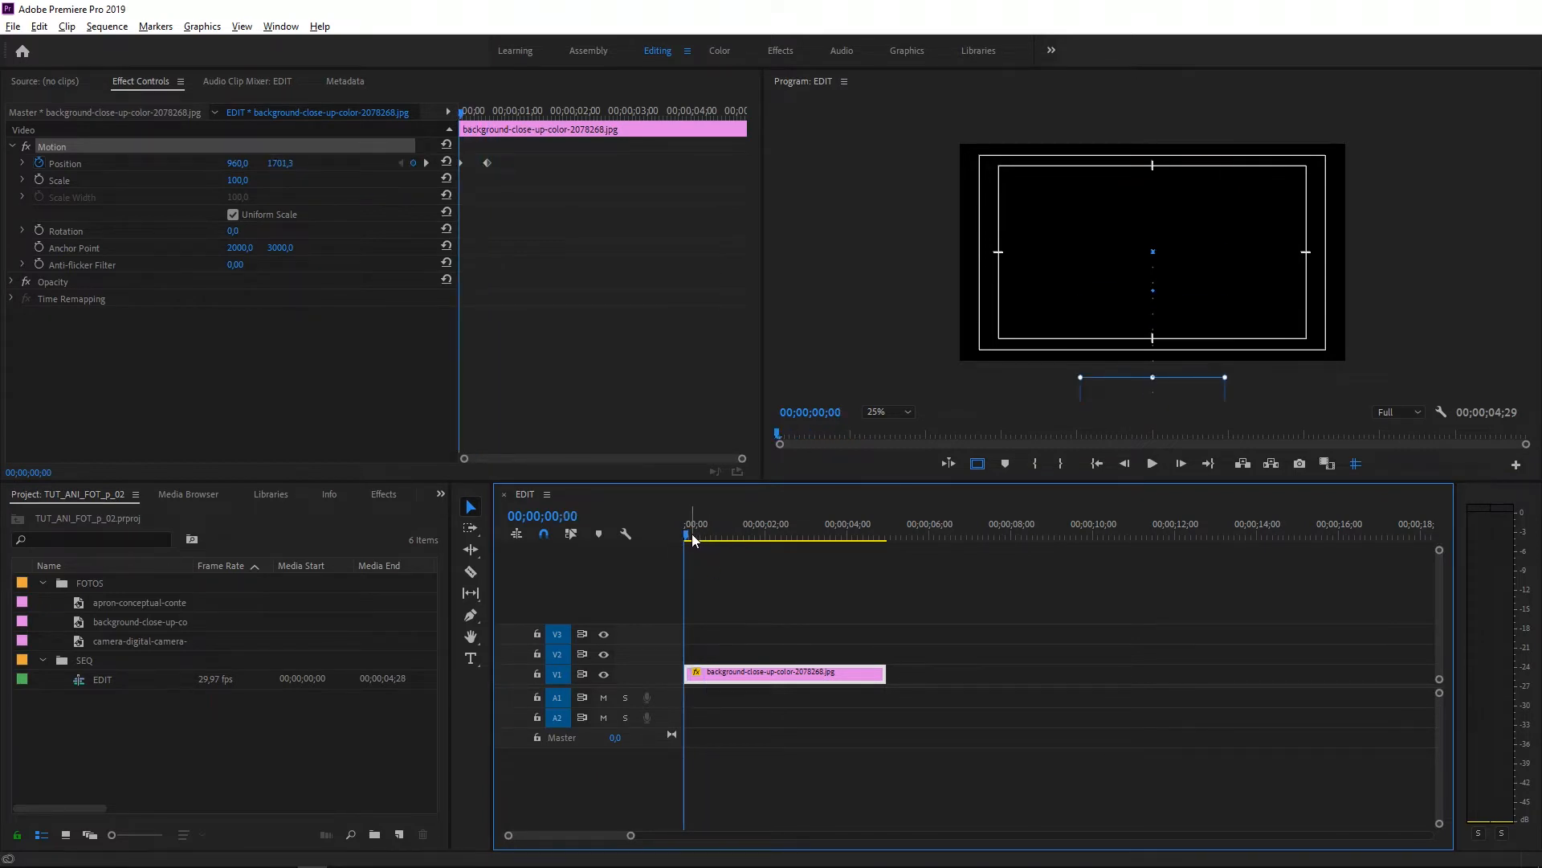
pyautogui.press('space')
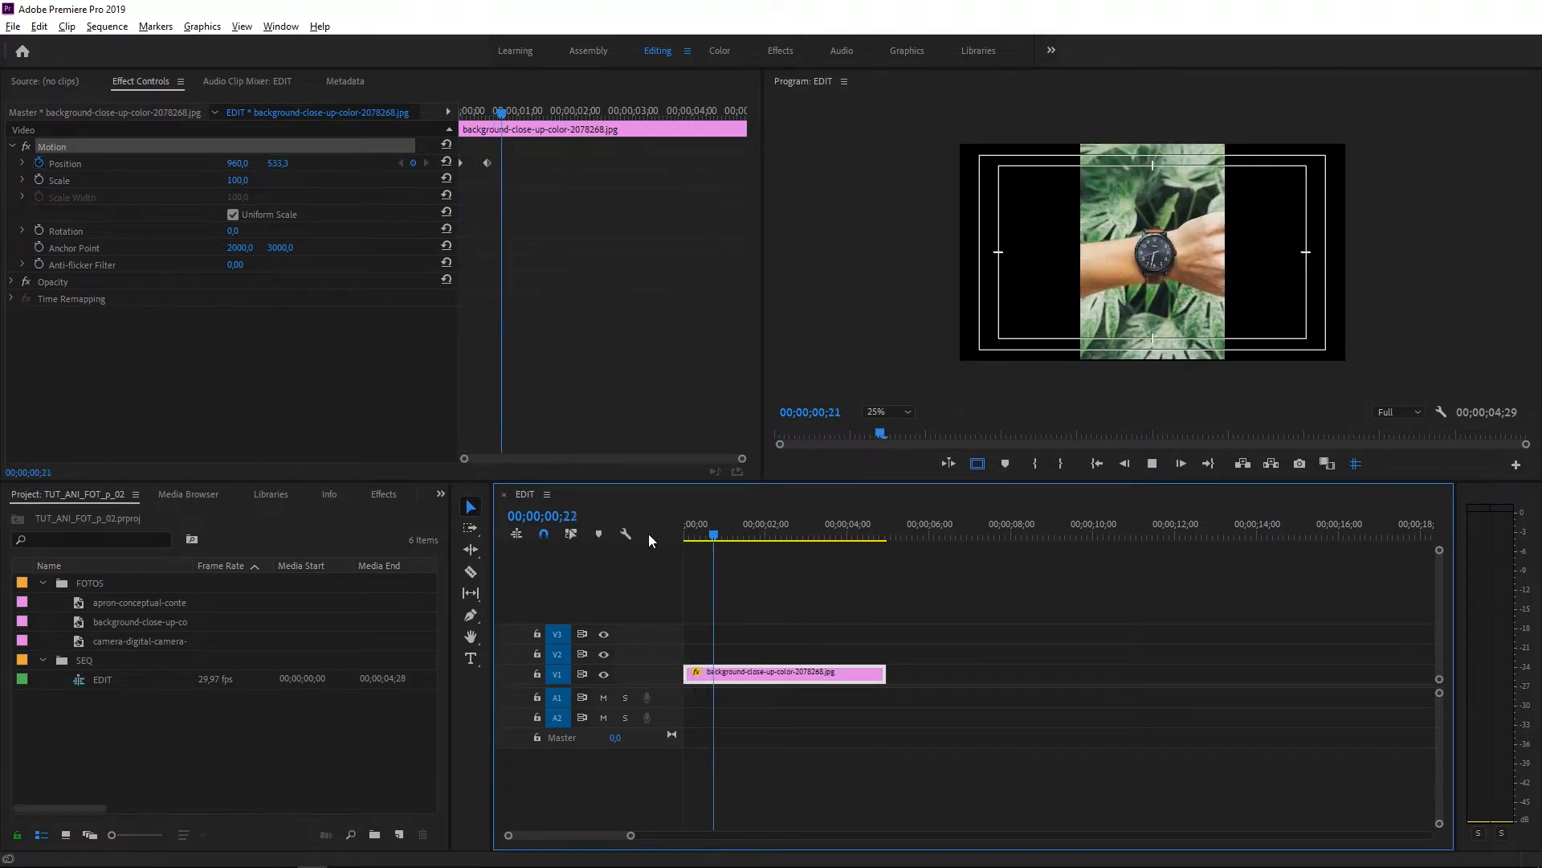
pyautogui.press('space')
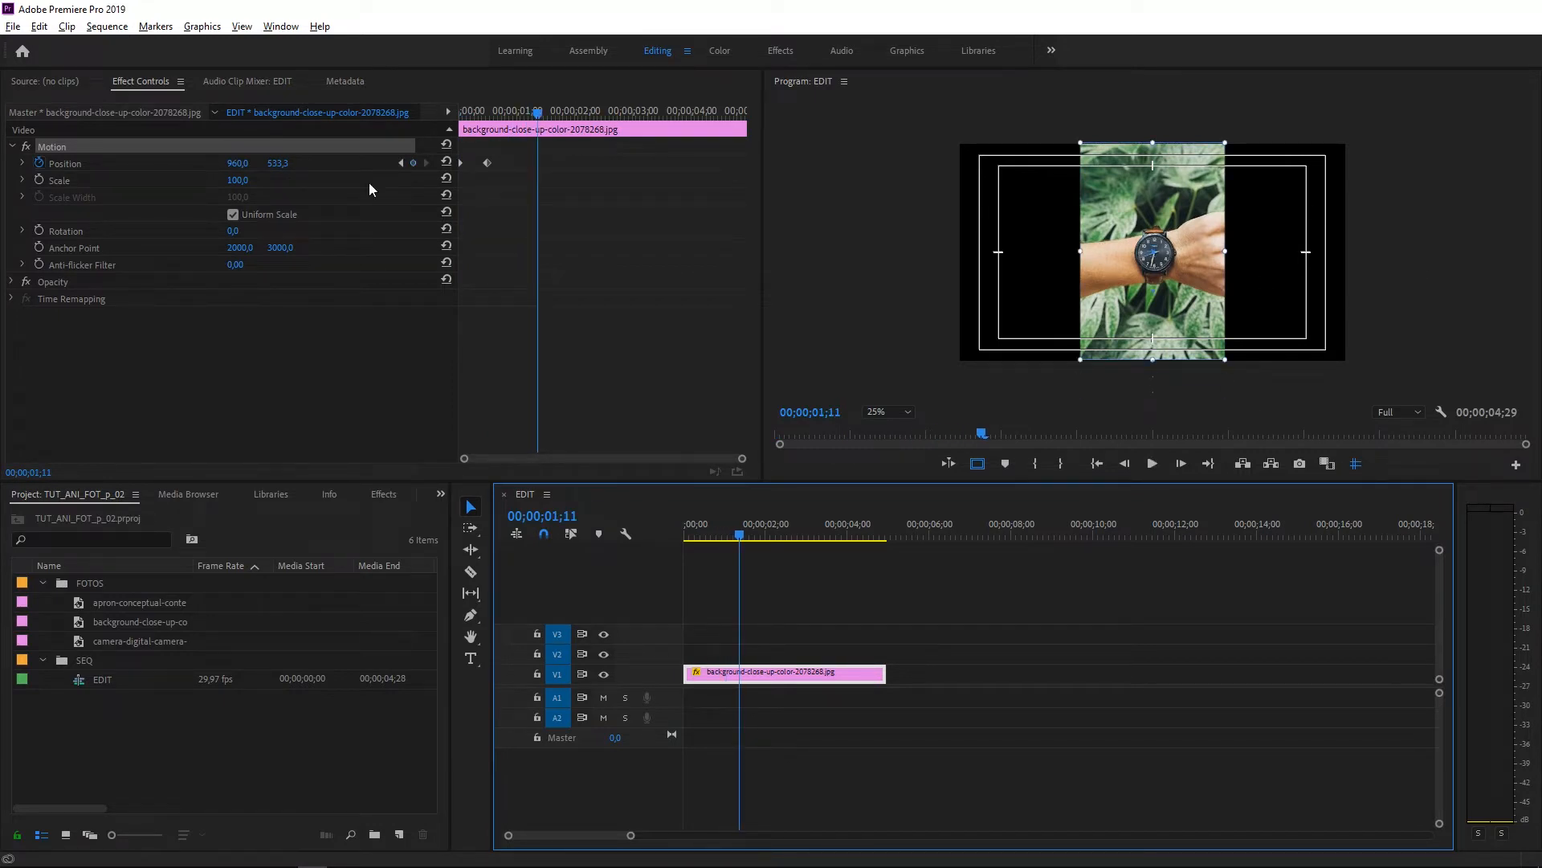
pyautogui.click(489, 161)
pyautogui.moveTo(489, 162); pyautogui.dragTo(535, 167)
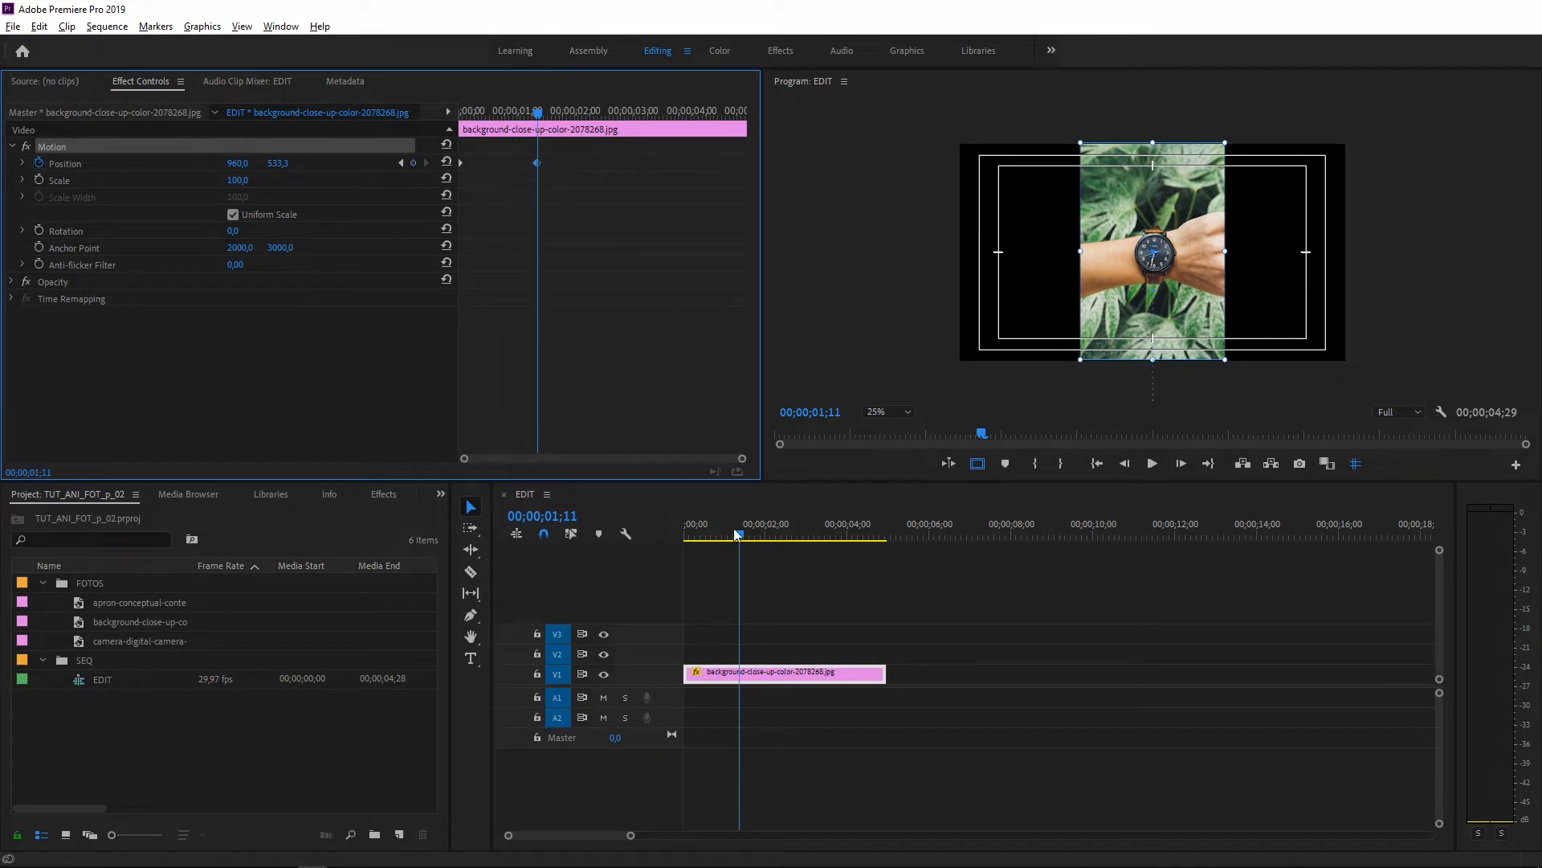
# Deselect the watch clip and play its slowed entrance from the start of the sequence.
pyautogui.click(757, 612)
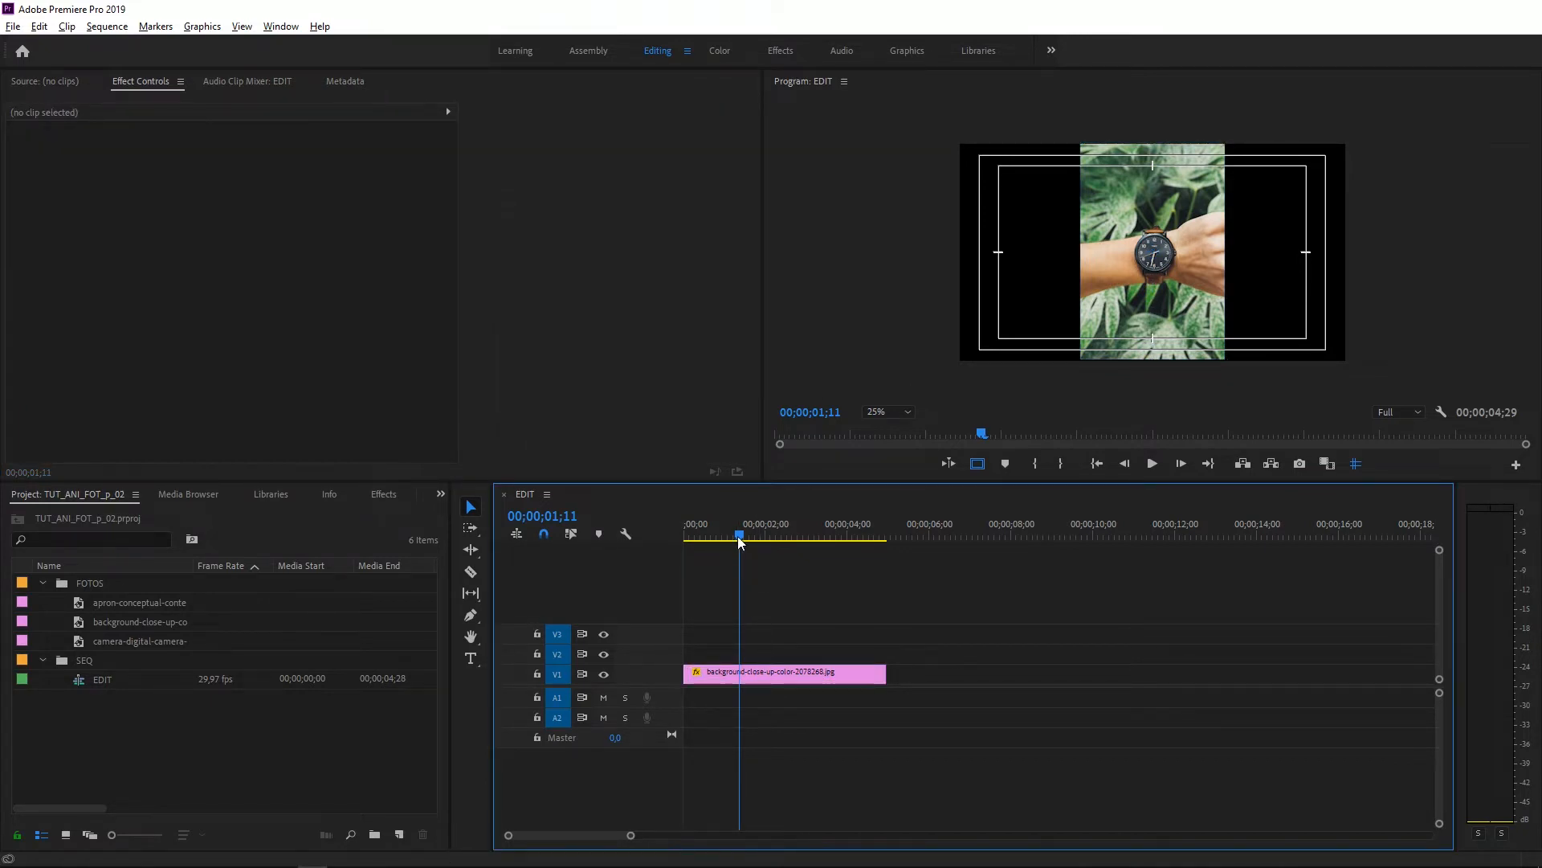
pyautogui.moveTo(739, 536); pyautogui.dragTo(648, 542)
pyautogui.press('space')
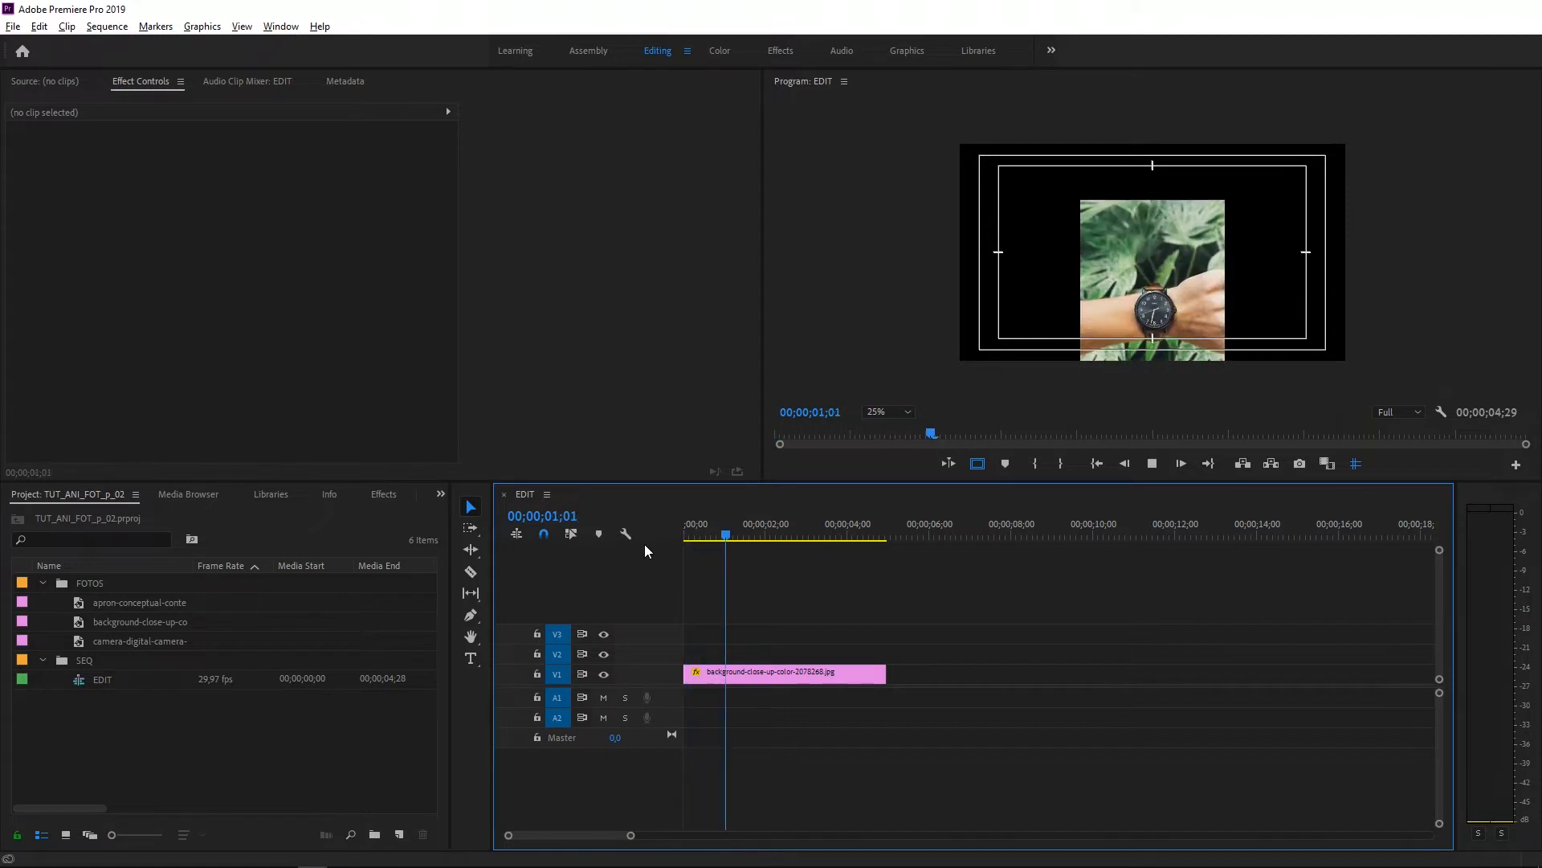
pyautogui.press('space')
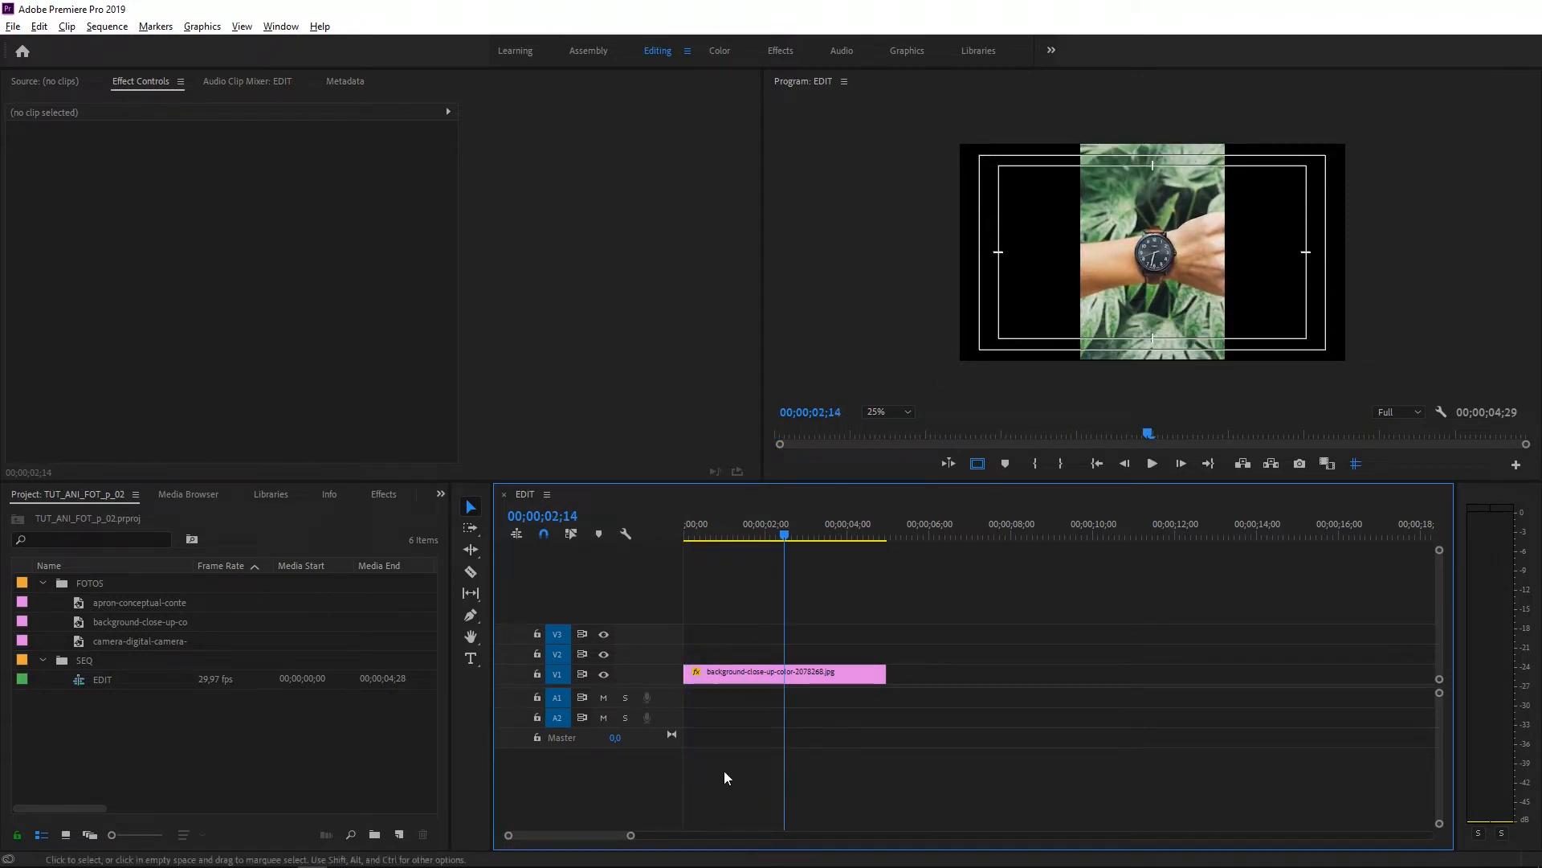
# Select the watch clip and replay its entrance several times, examining how the movement stops at the second Position keyframe.
pyautogui.click(789, 679)
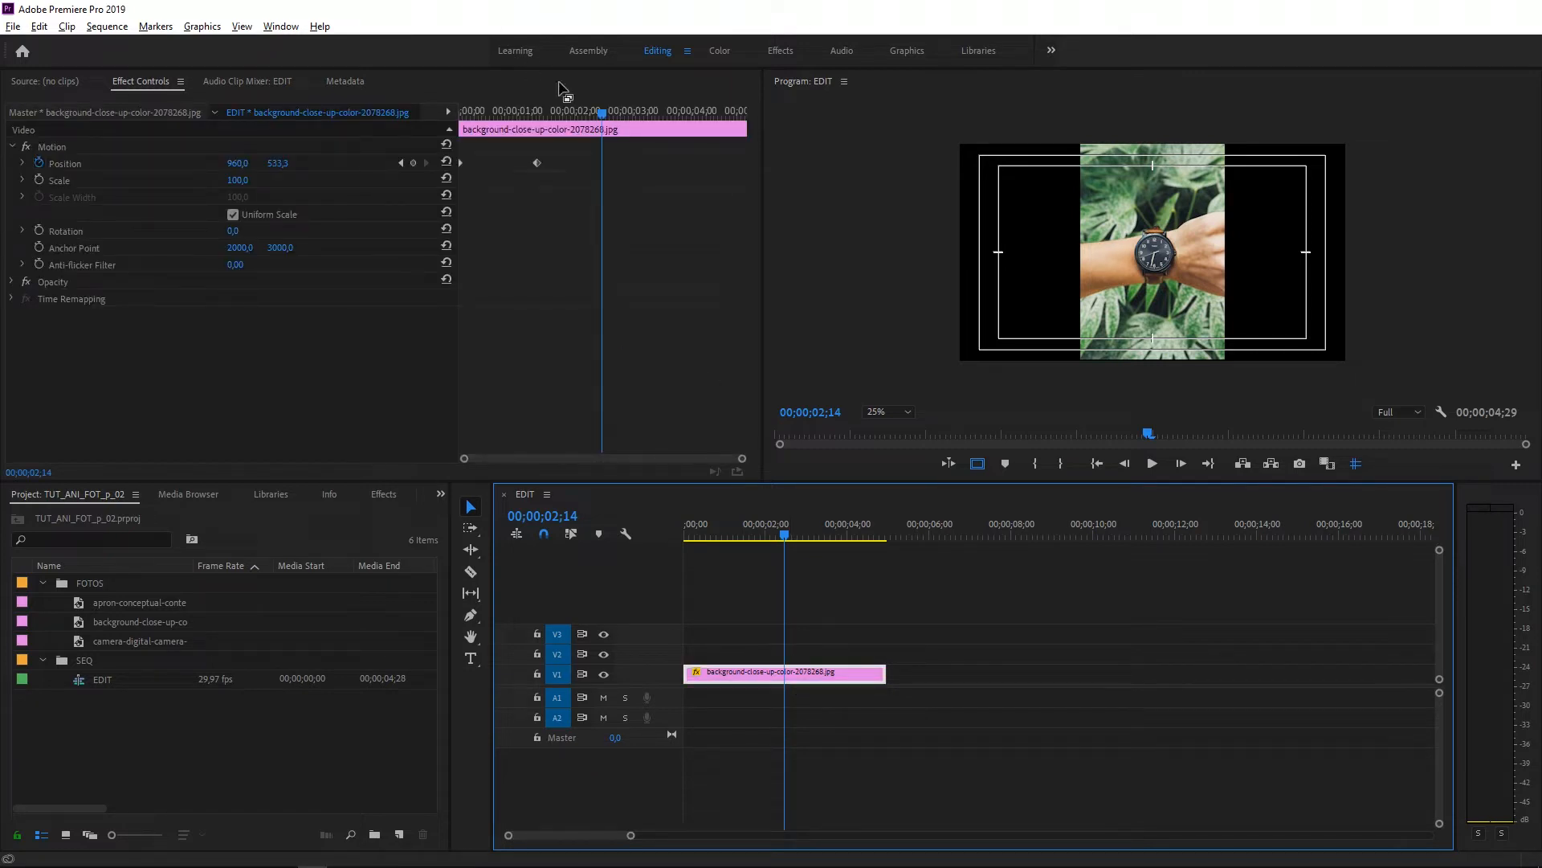
pyautogui.moveTo(601, 110); pyautogui.dragTo(498, 111)
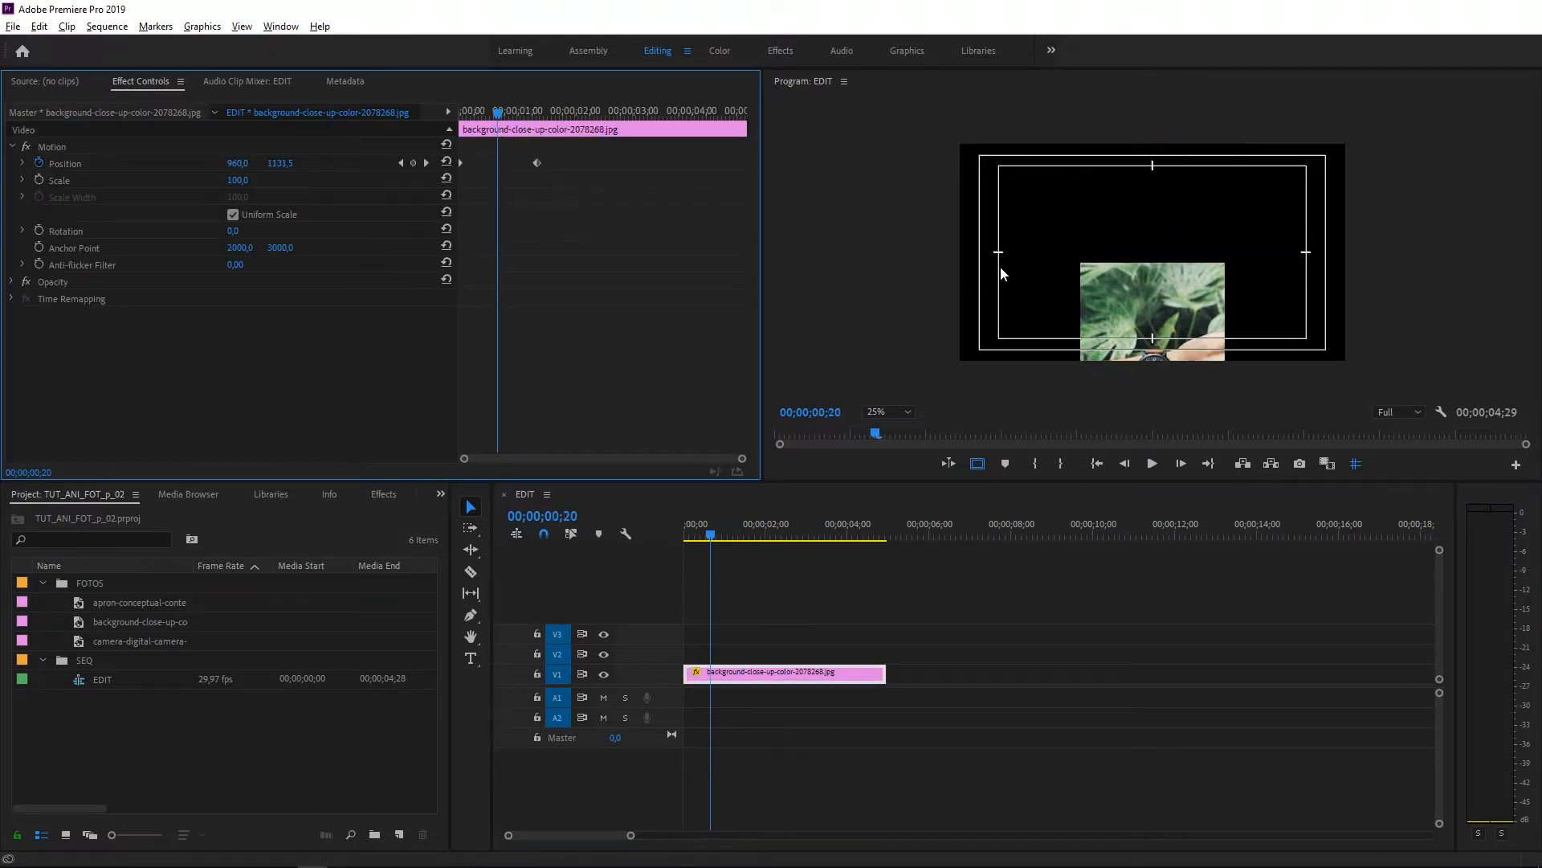
pyautogui.press('space')
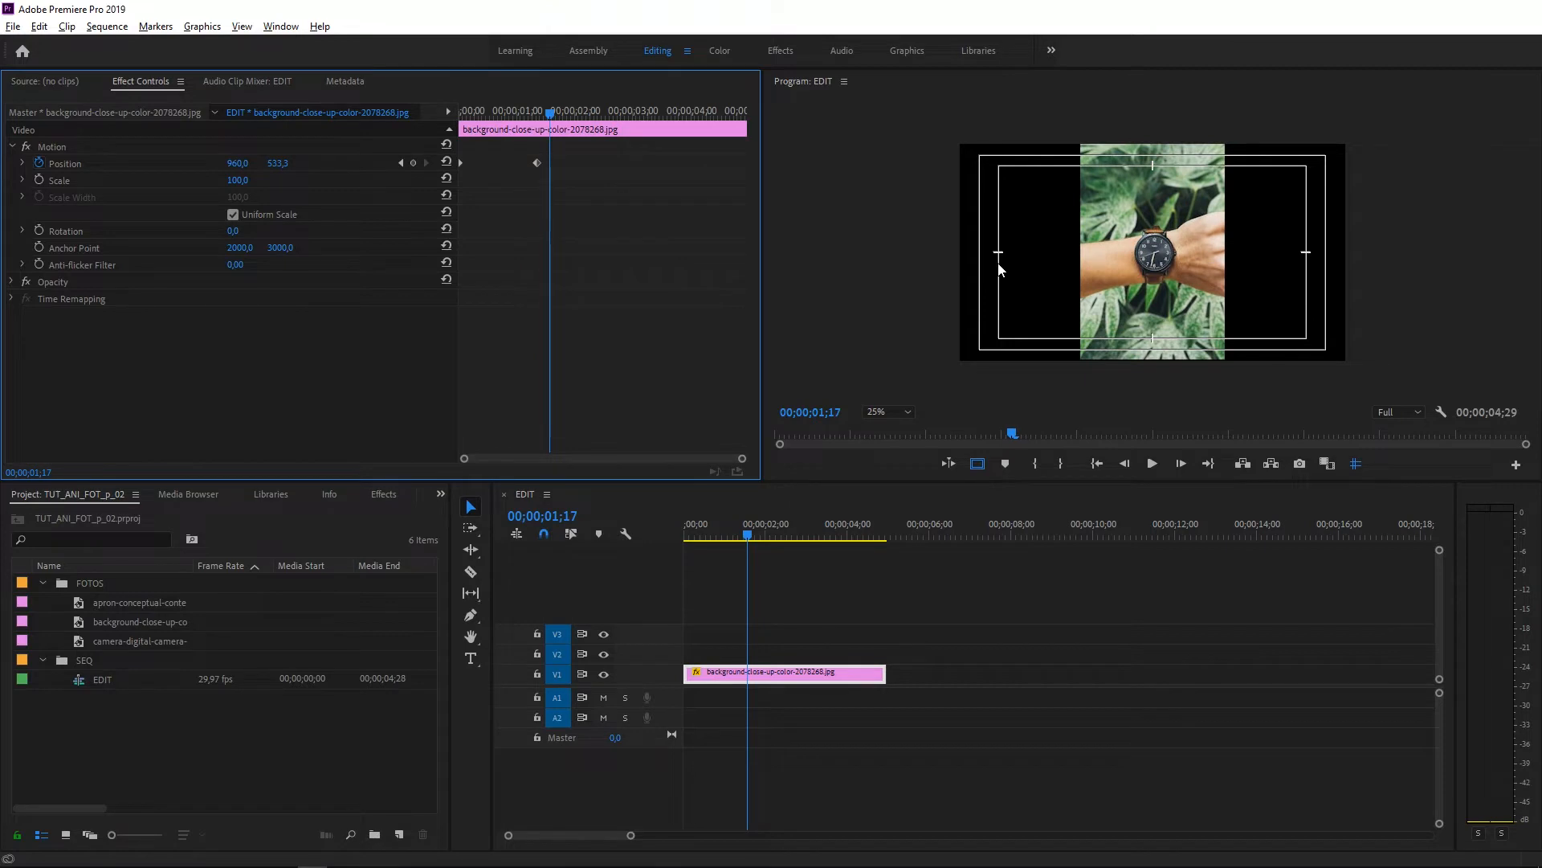
pyautogui.moveTo(537, 113); pyautogui.dragTo(438, 121)
pyautogui.press('space')
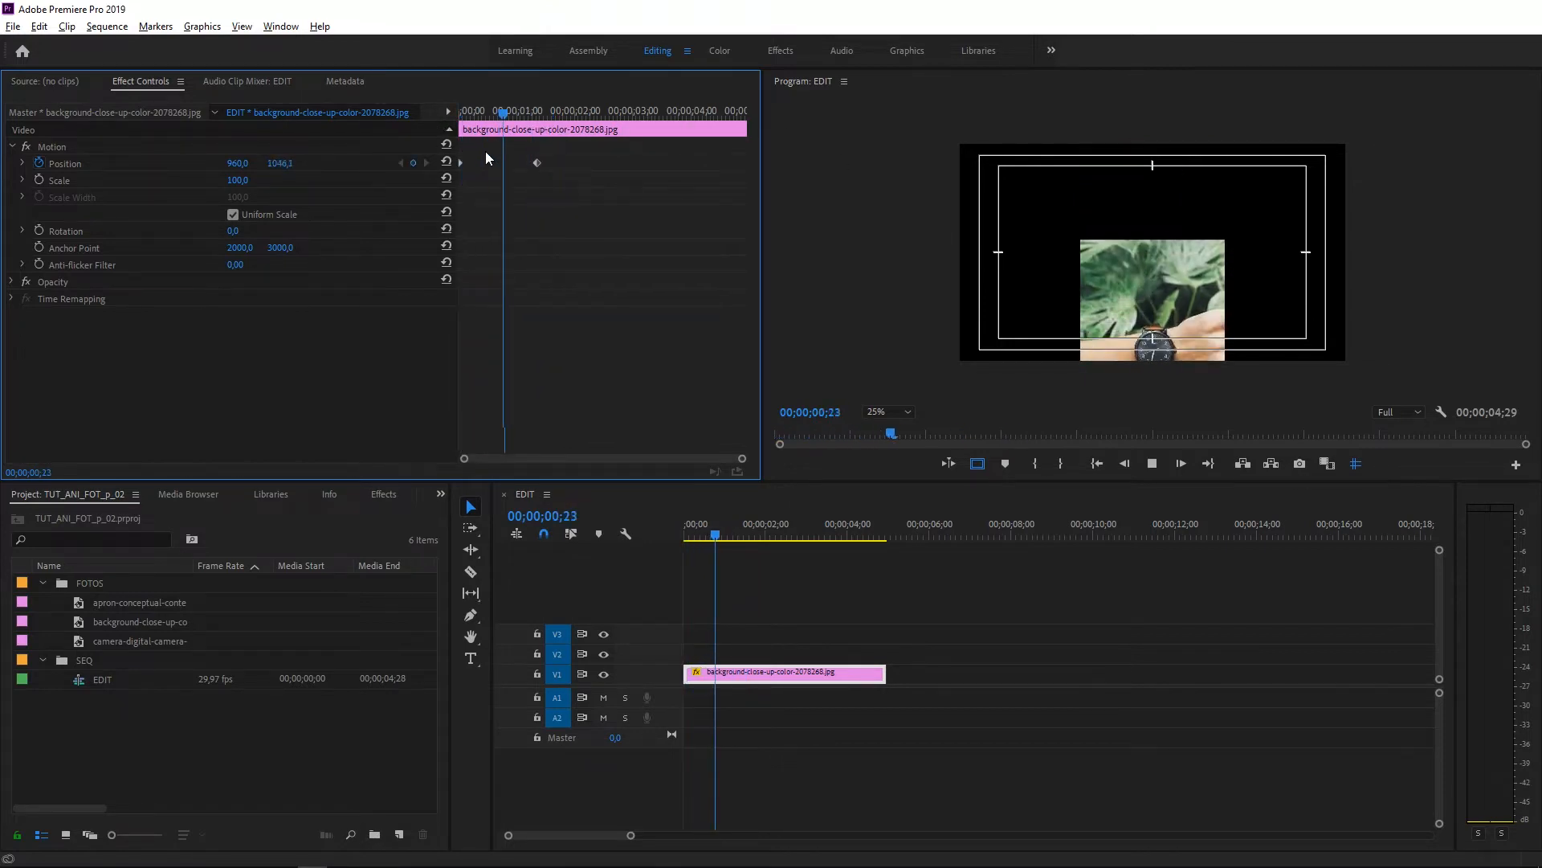
pyautogui.press('space')
pyautogui.moveTo(527, 111); pyautogui.dragTo(437, 82)
pyautogui.press('space')
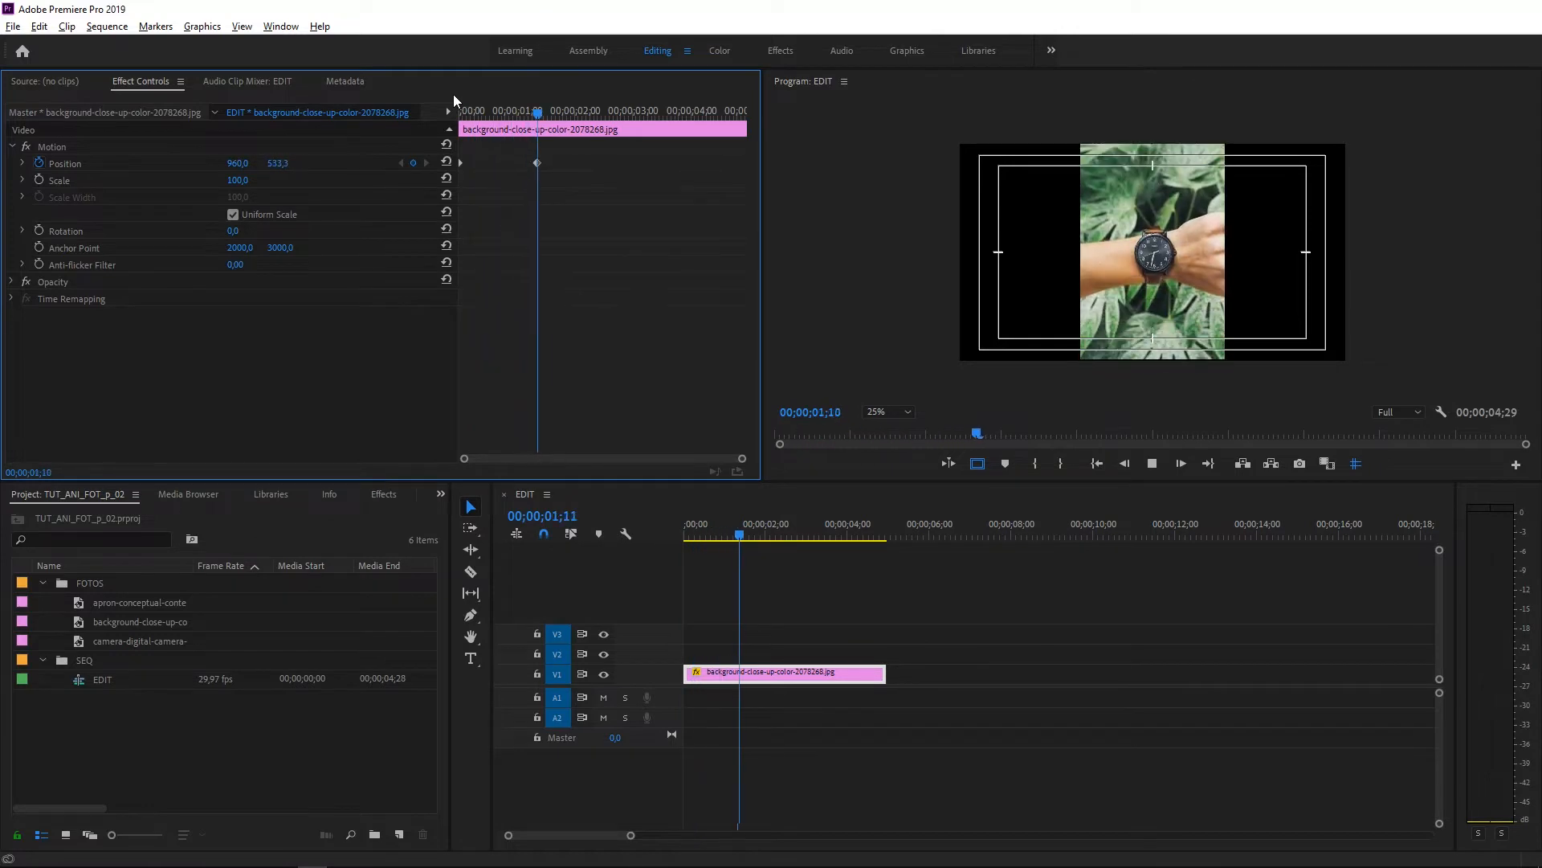
pyautogui.click(524, 112)
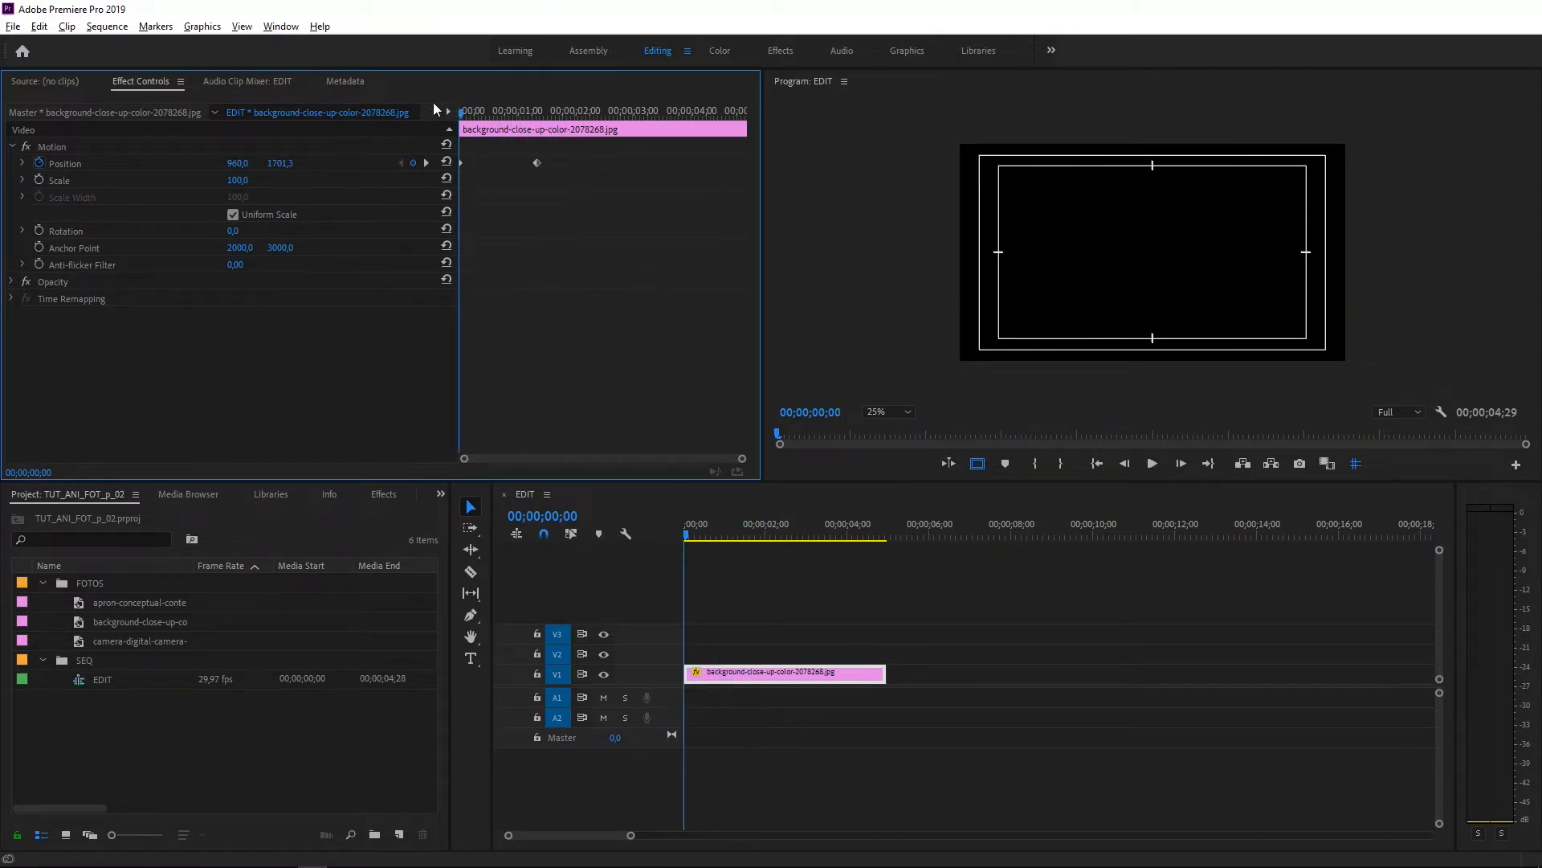
pyautogui.press('space')
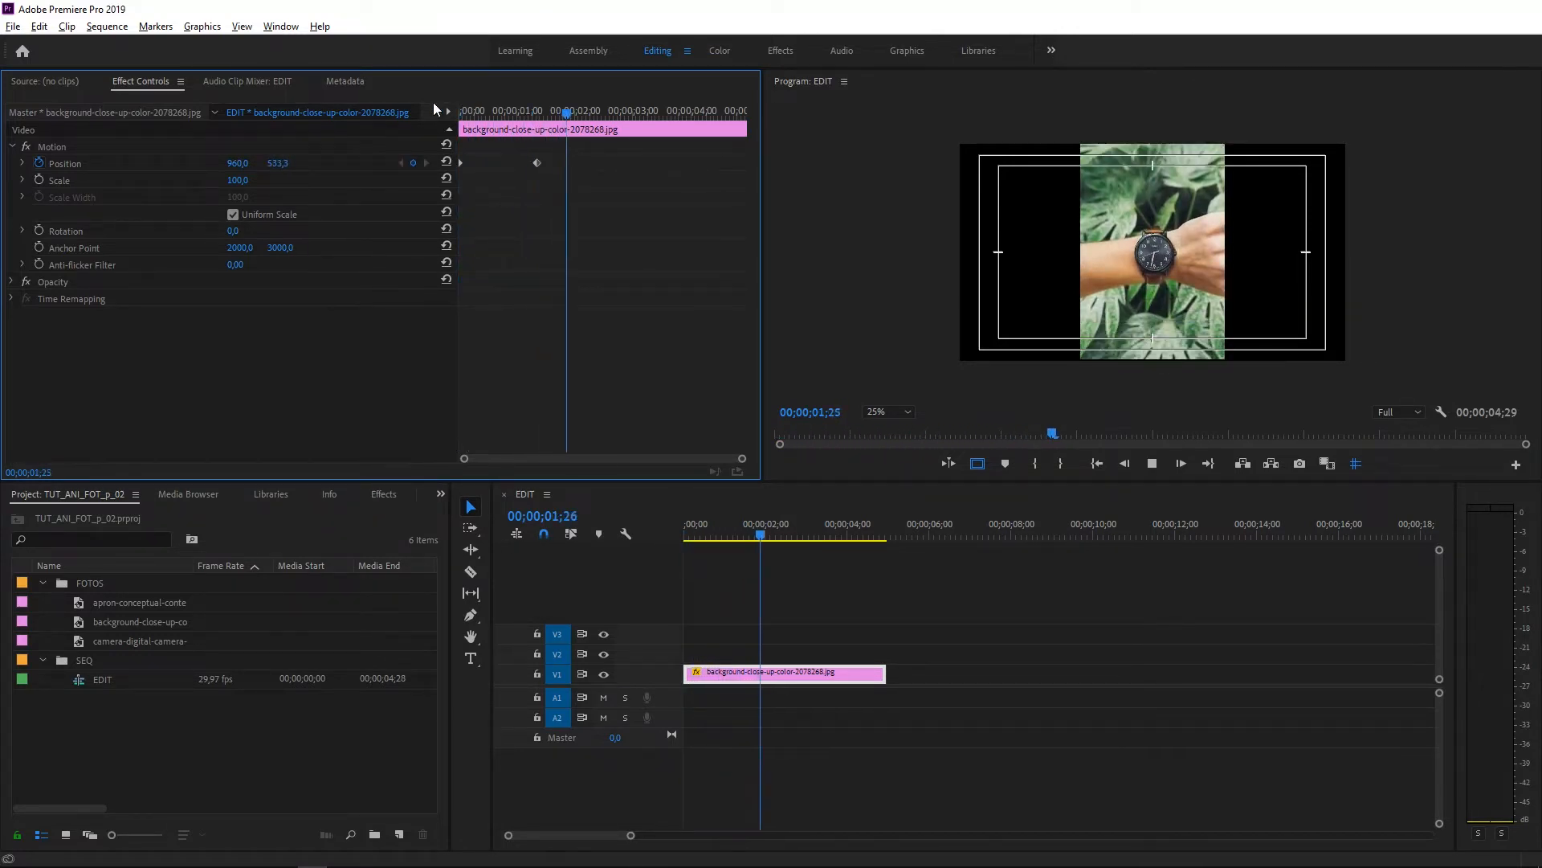
pyautogui.press('space')
pyautogui.press('Home')
pyautogui.press('space')
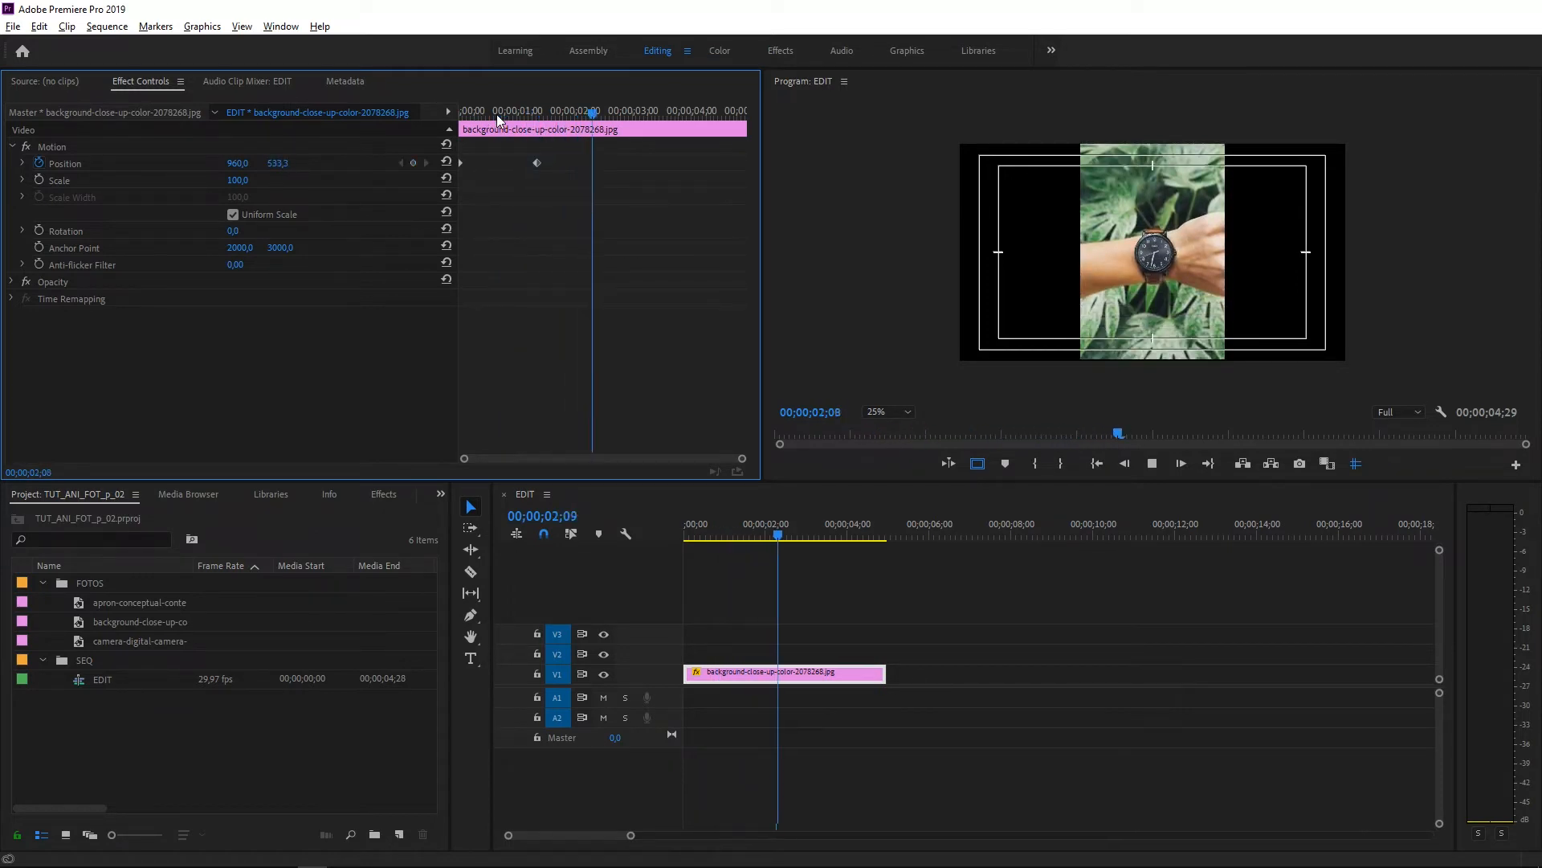
pyautogui.click(496, 114)
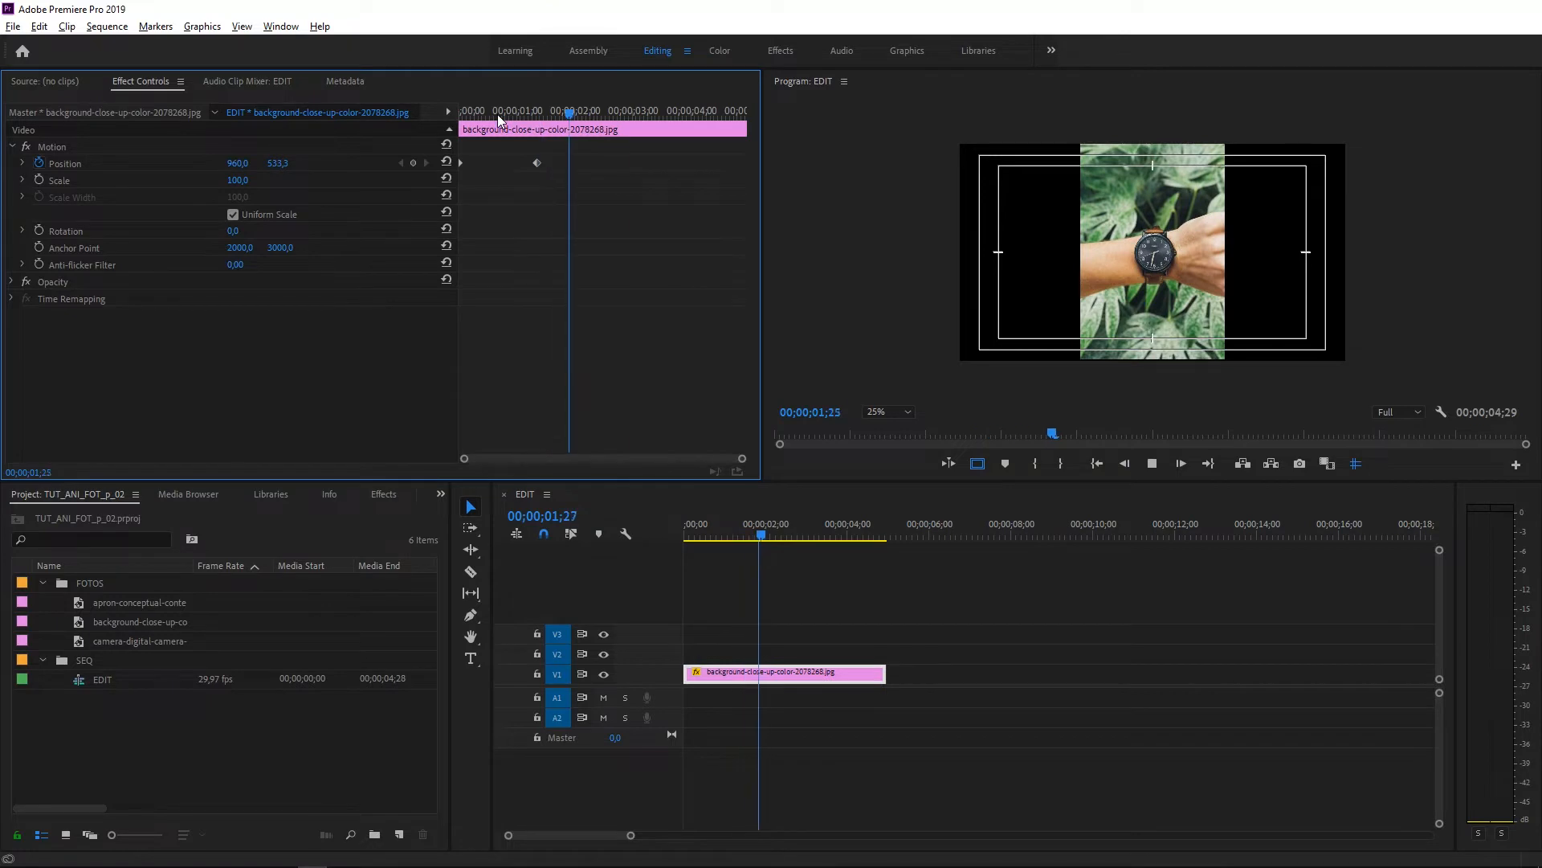
pyautogui.press('space')
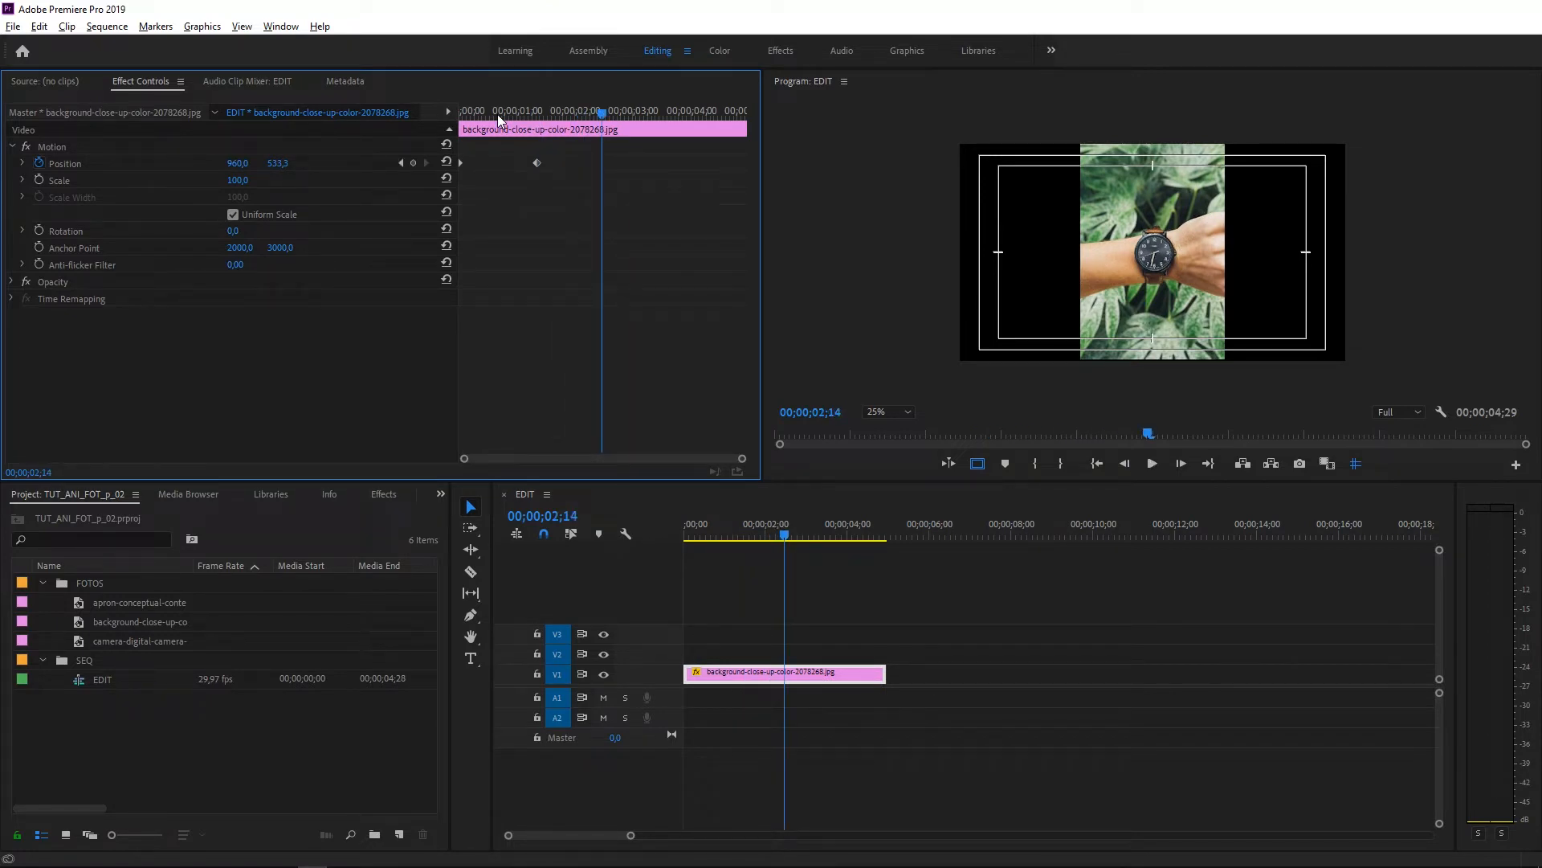
pyautogui.click(541, 110)
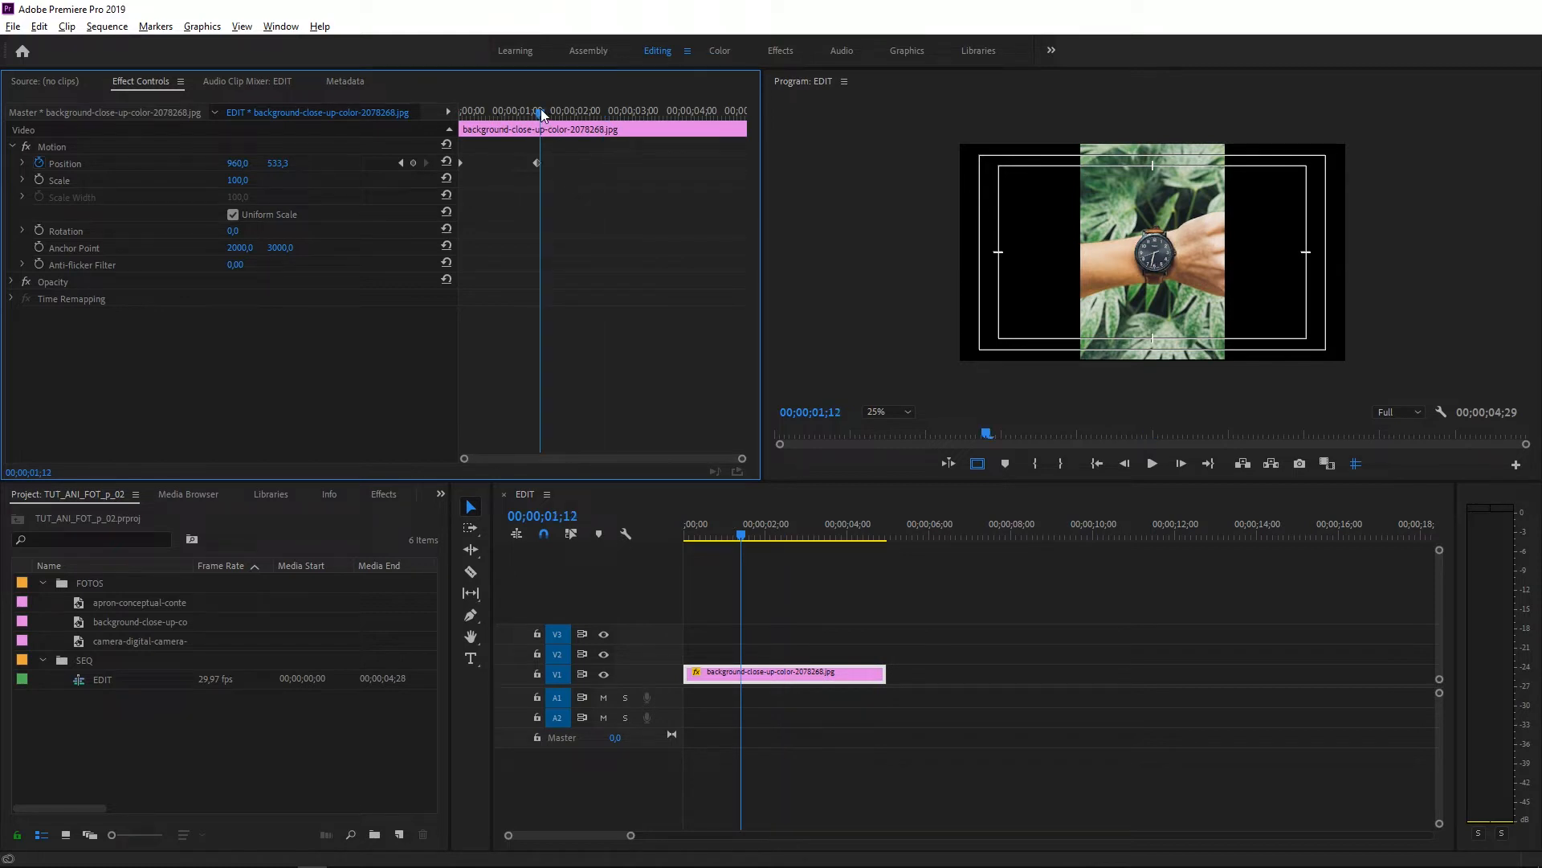
pyautogui.click(493, 118)
pyautogui.press('space')
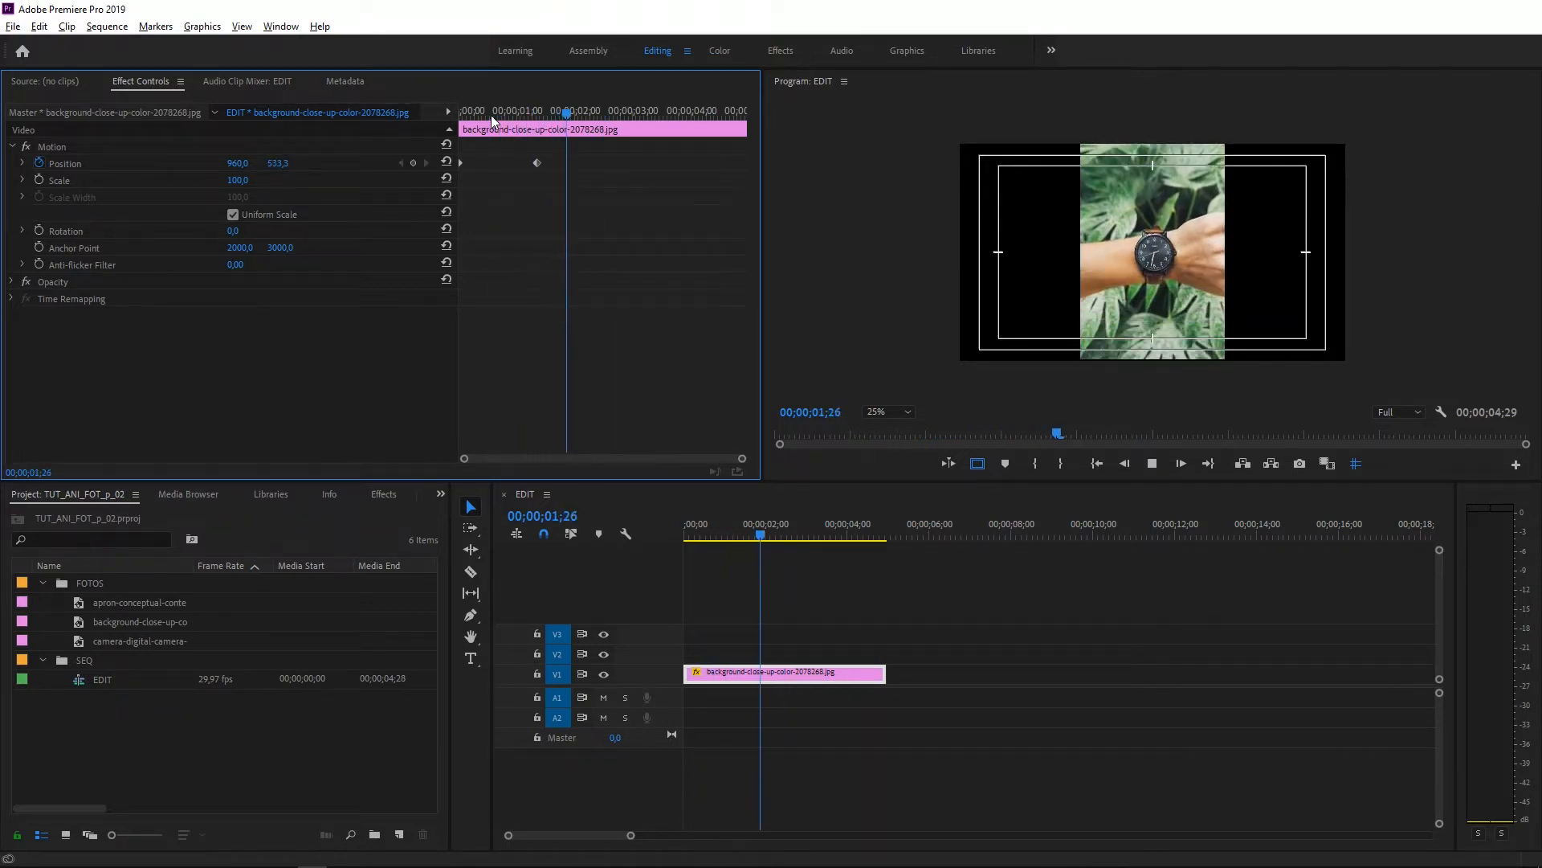
pyautogui.press('space')
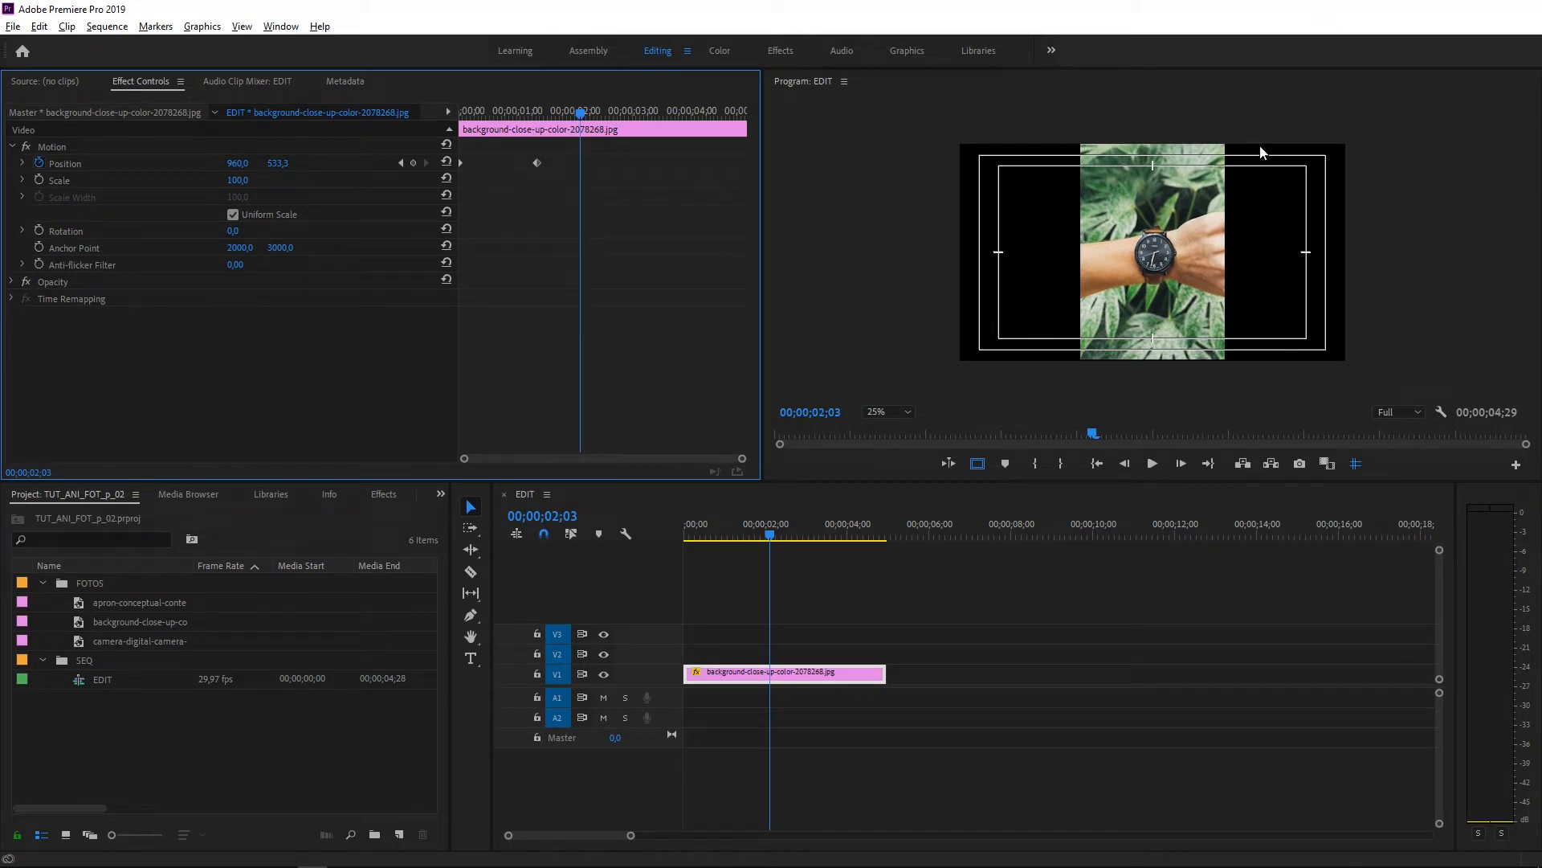
# Set the program preview's zoom level to Fit and play the sequence from the start.
pyautogui.click(908, 411)
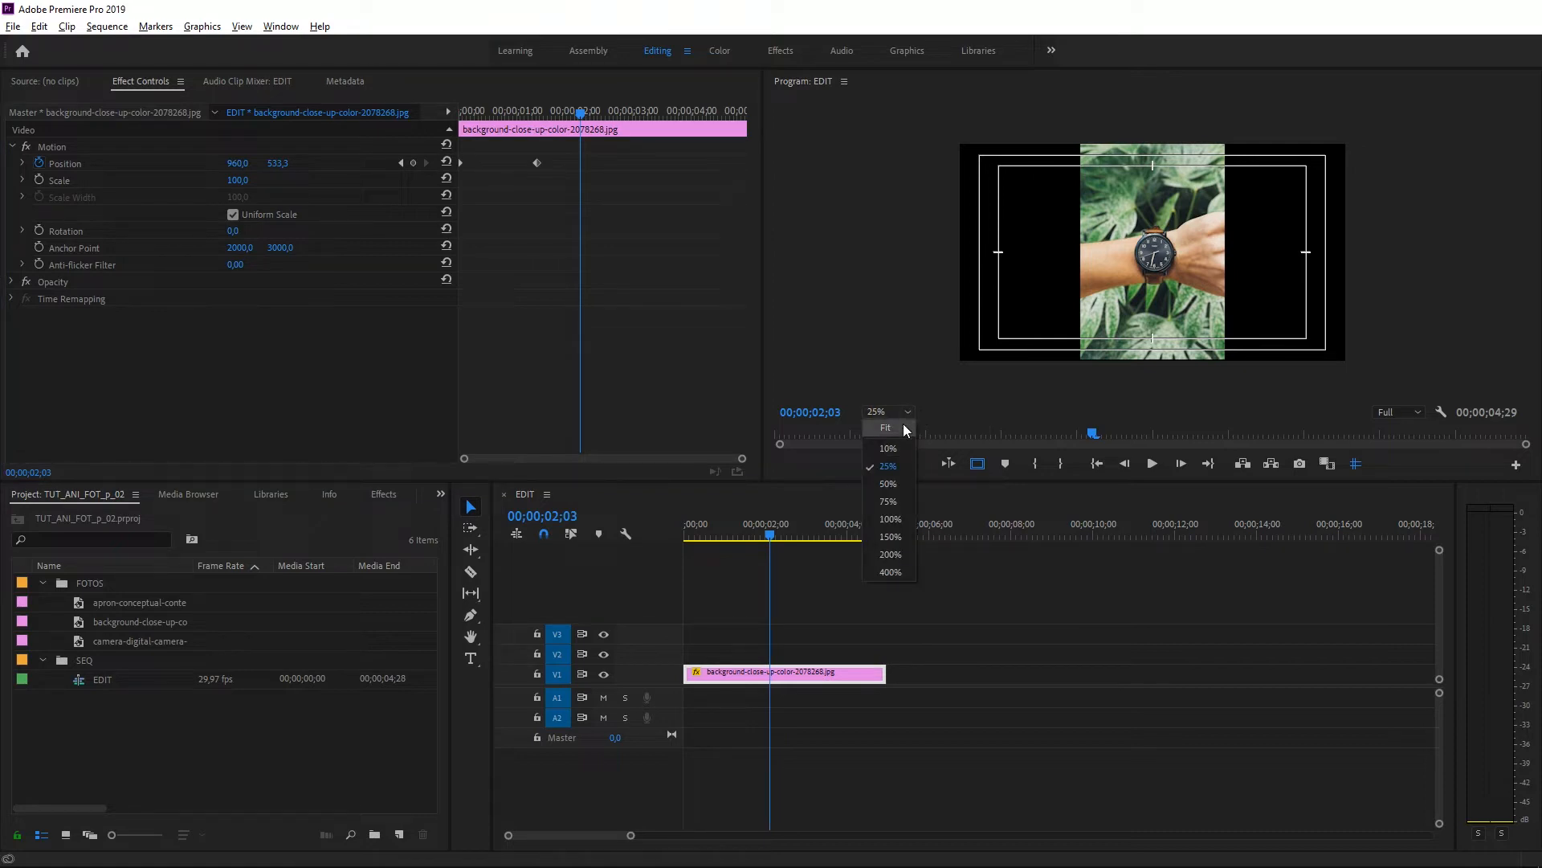
pyautogui.click(904, 425)
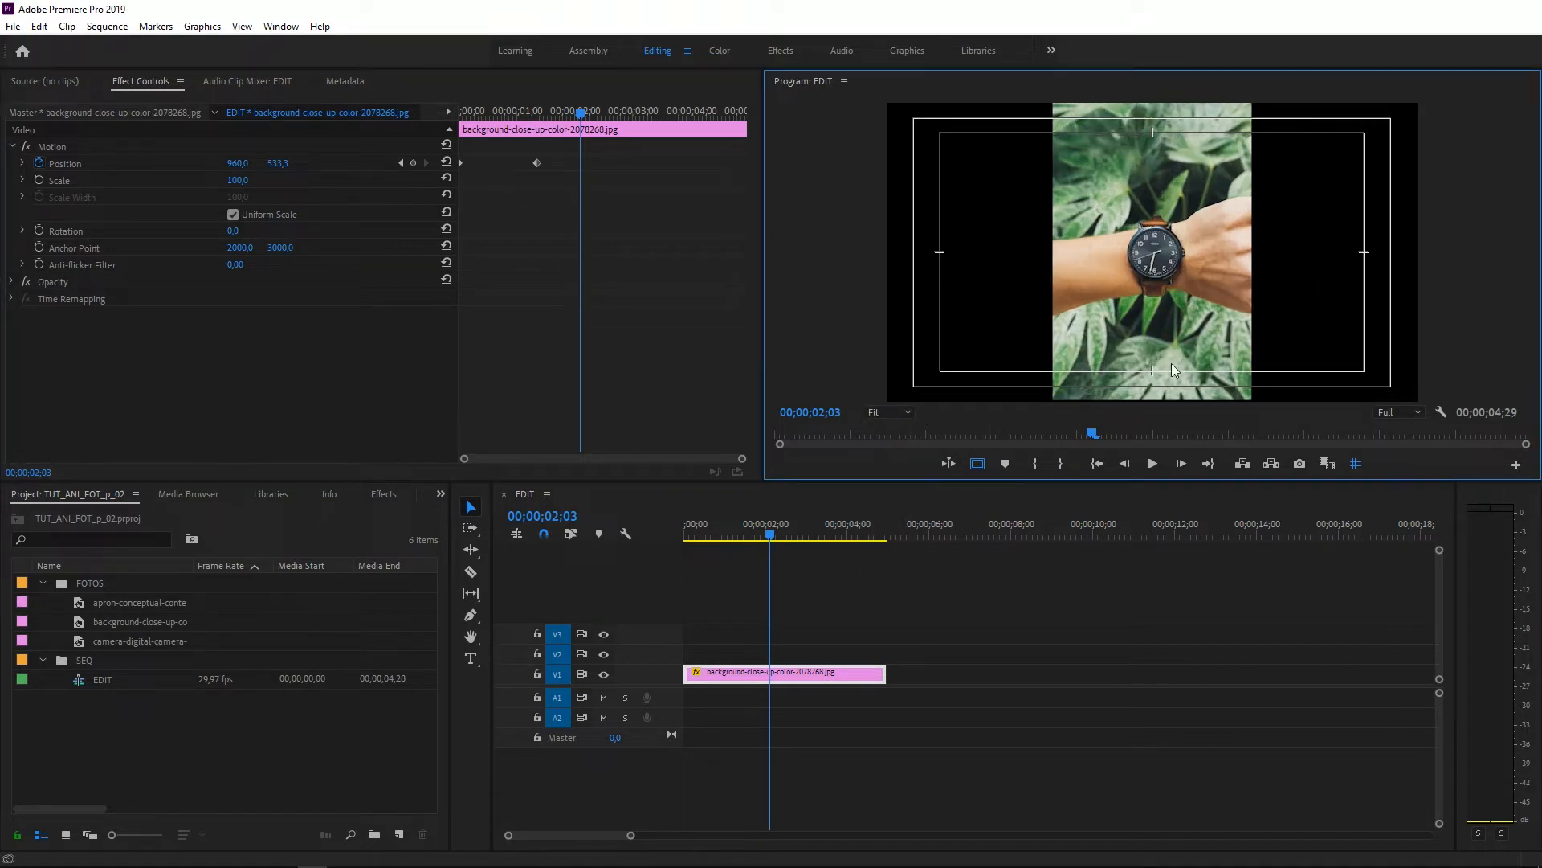
pyautogui.moveTo(756, 536); pyautogui.dragTo(629, 524)
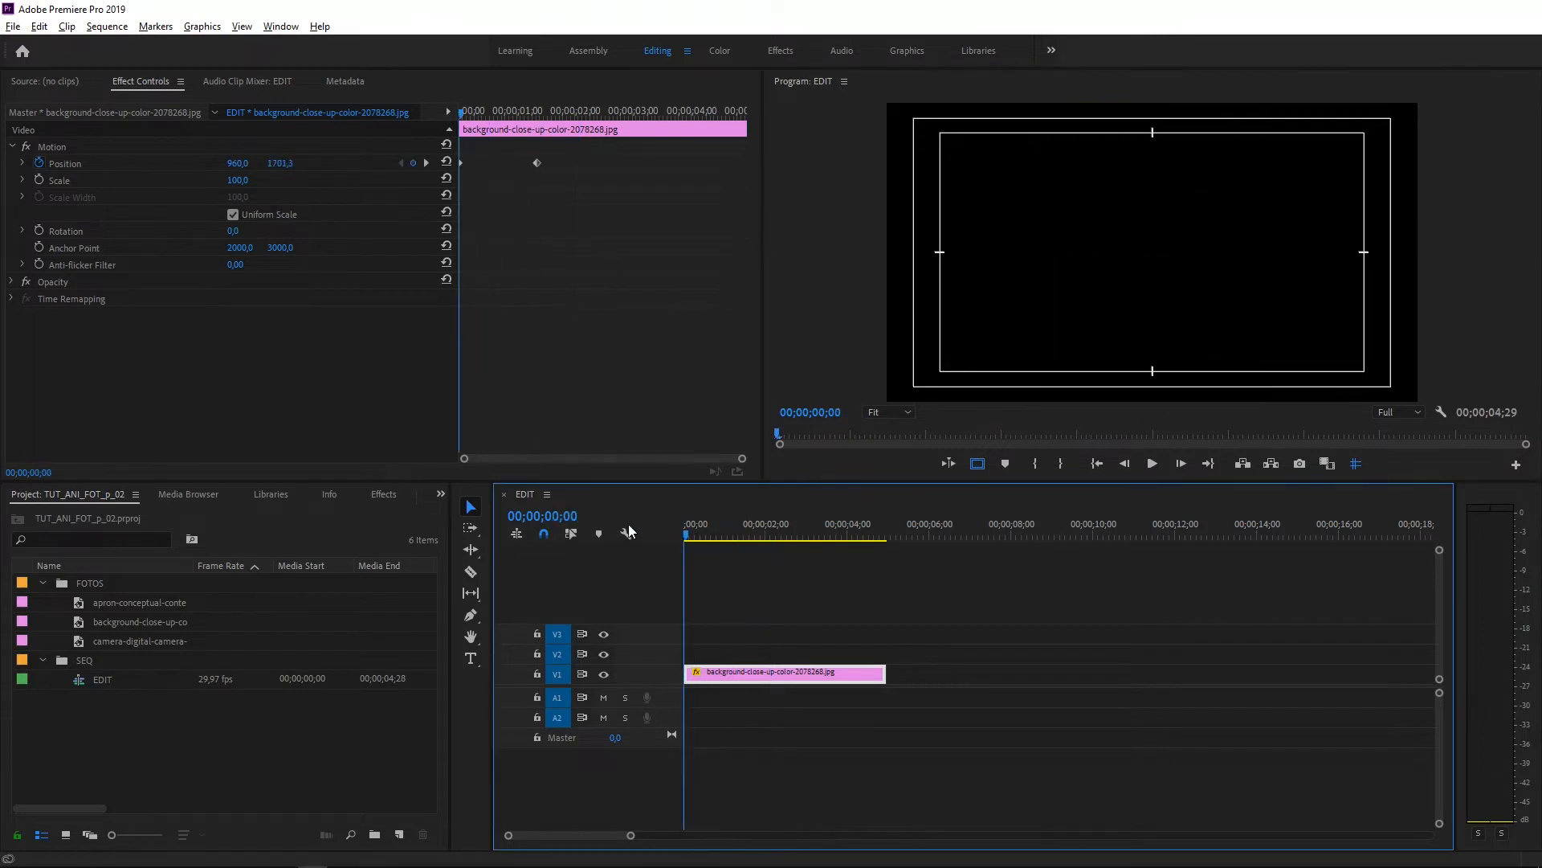
pyautogui.press('space')
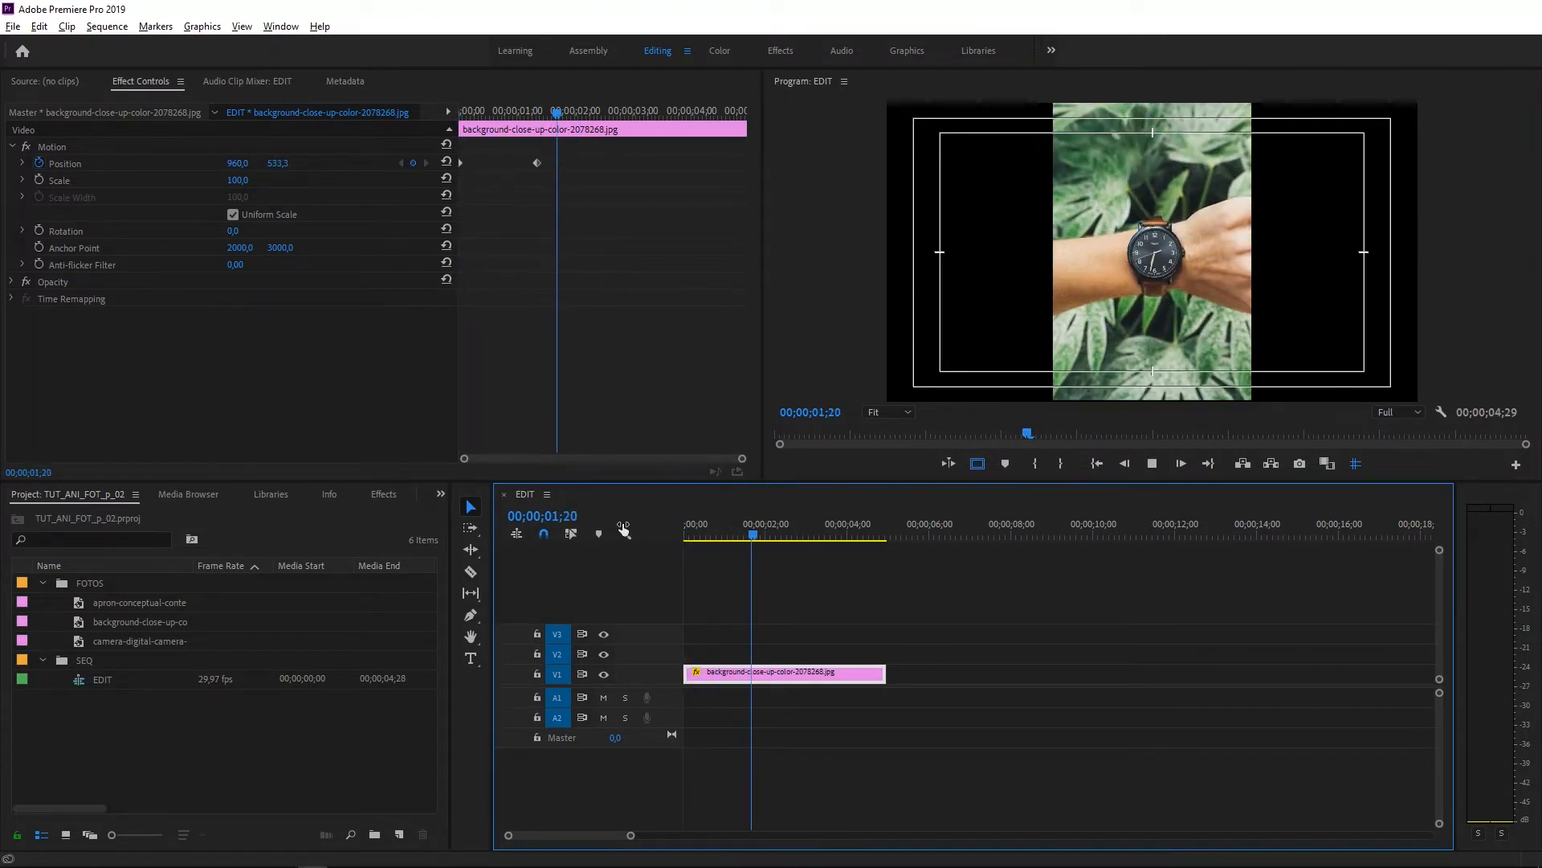
pyautogui.press('space')
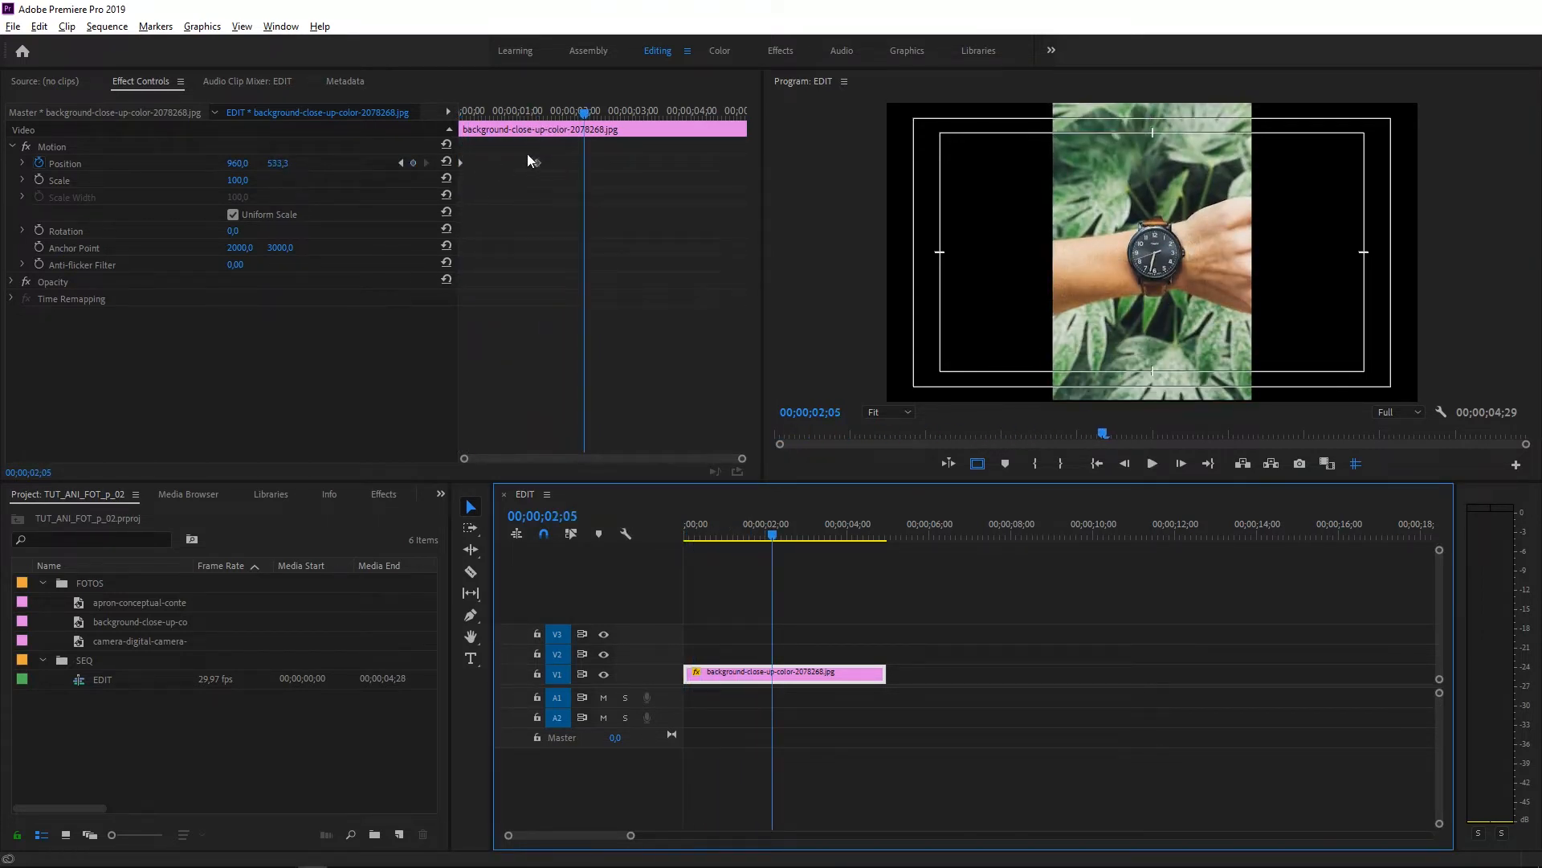
# Apply Ease In temporal interpolation to the watch photo's second Position keyframe.
pyautogui.moveTo(527, 155); pyautogui.dragTo(549, 178)
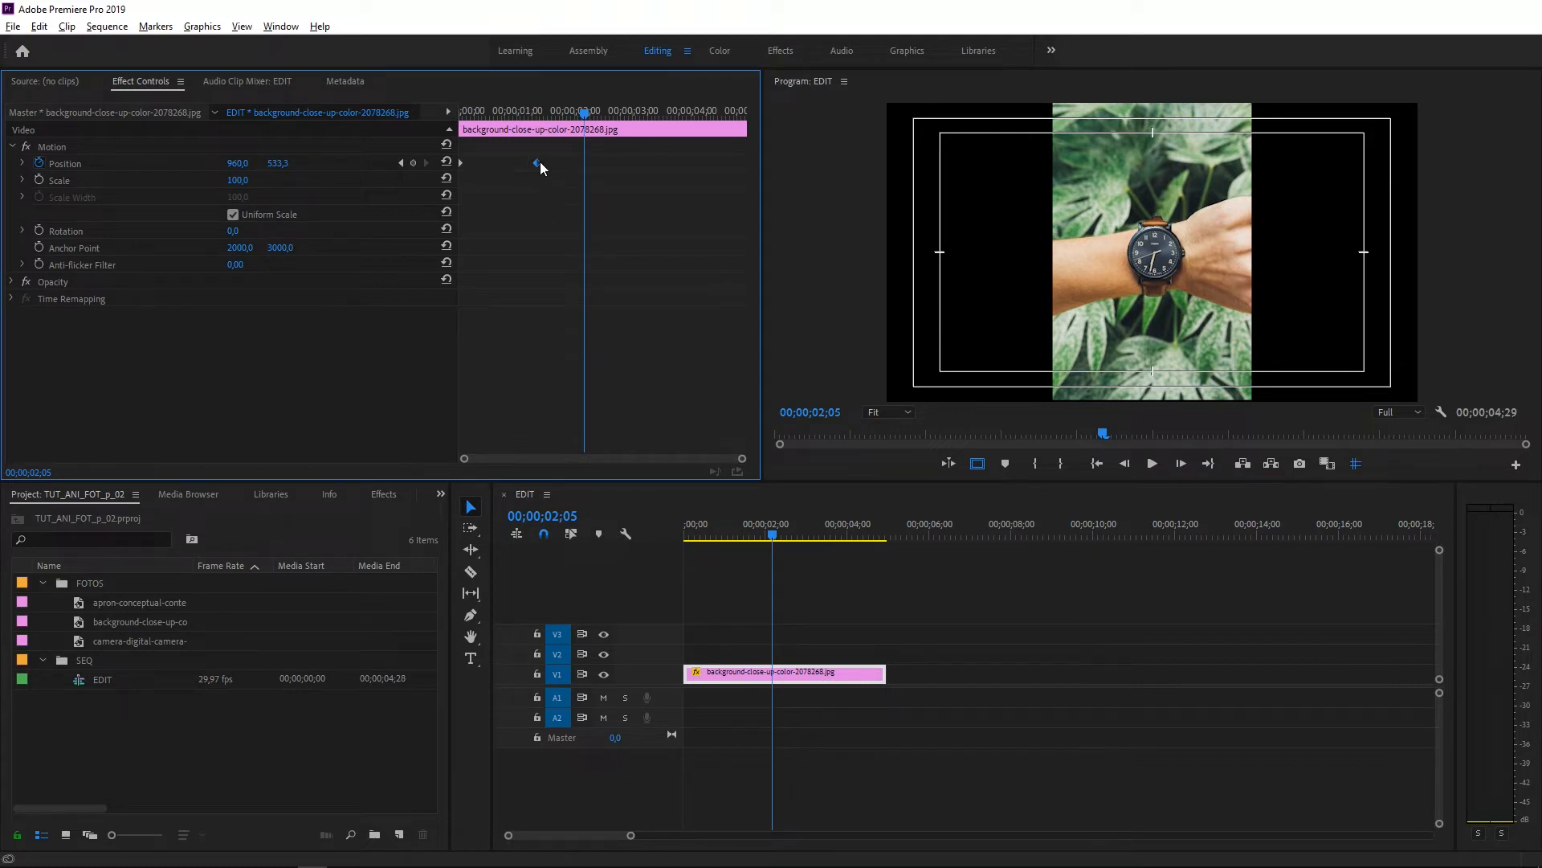
pyautogui.rightClick(540, 163)
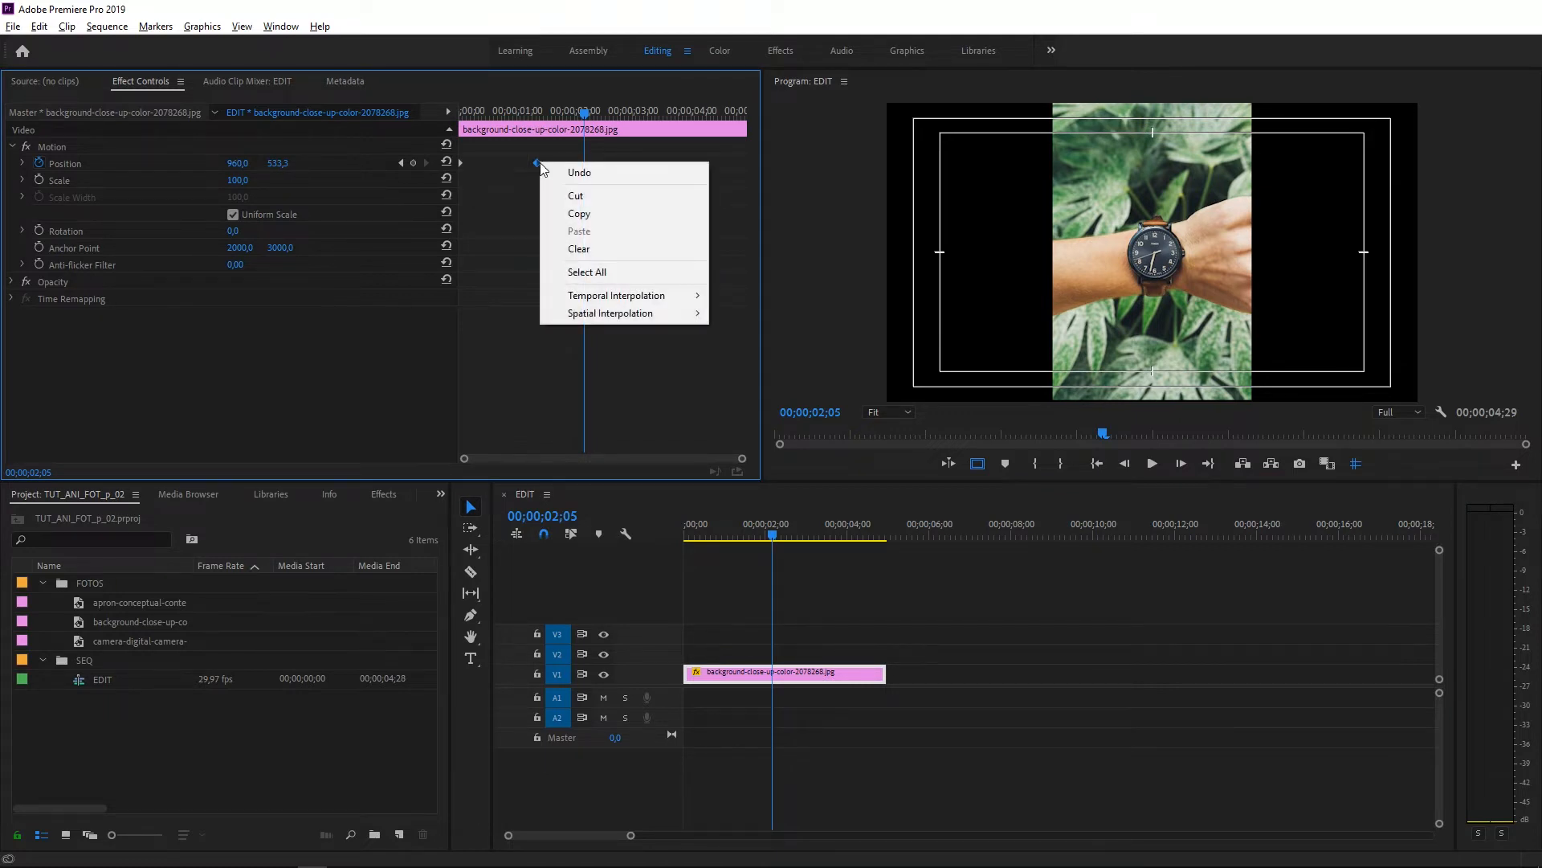
pyautogui.moveTo(698, 300)
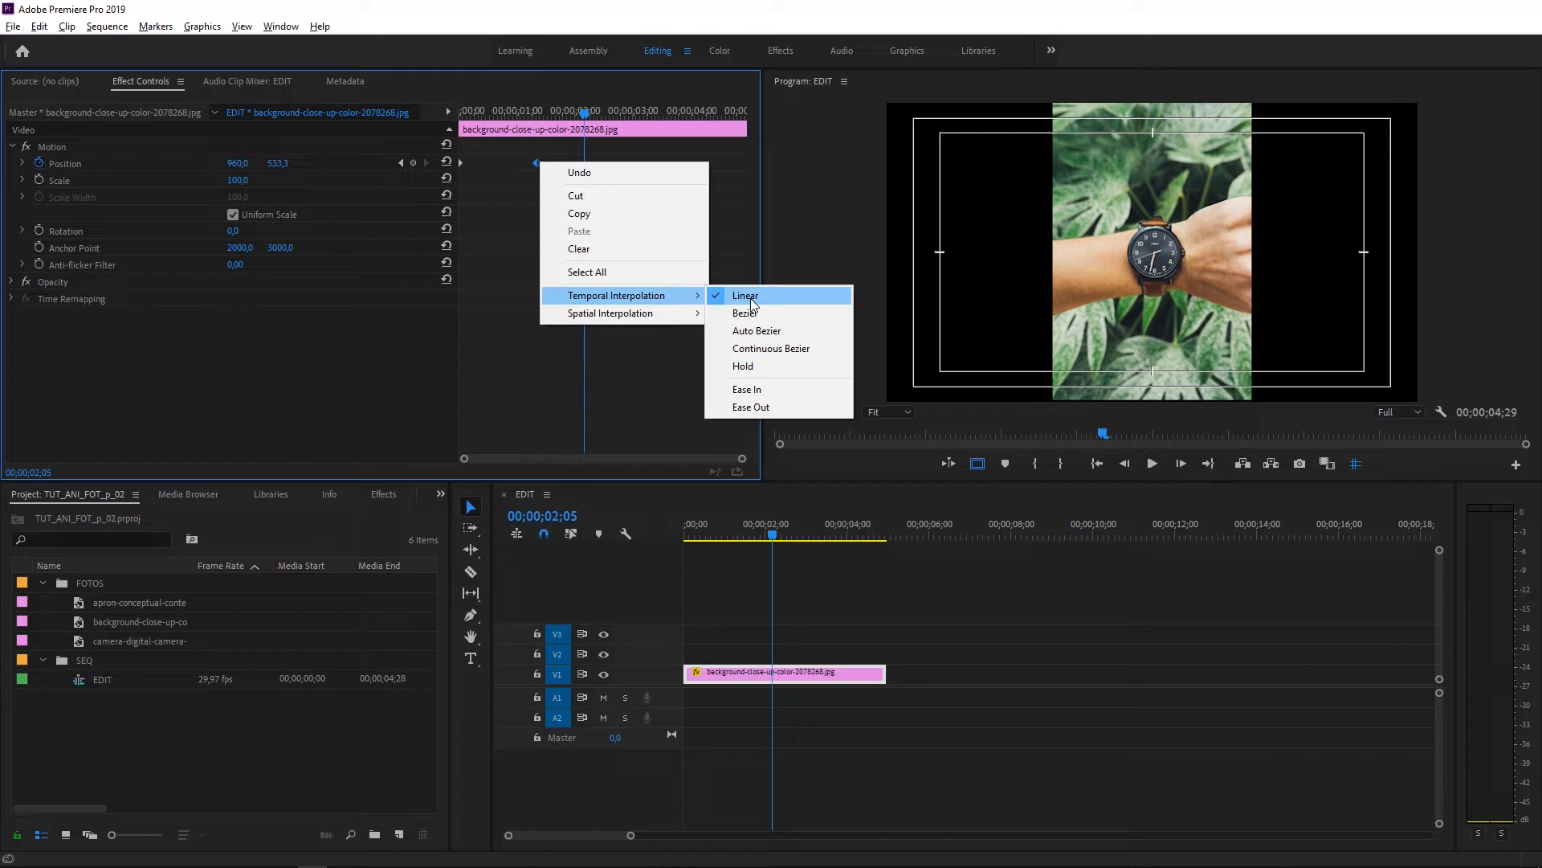
pyautogui.click(790, 391)
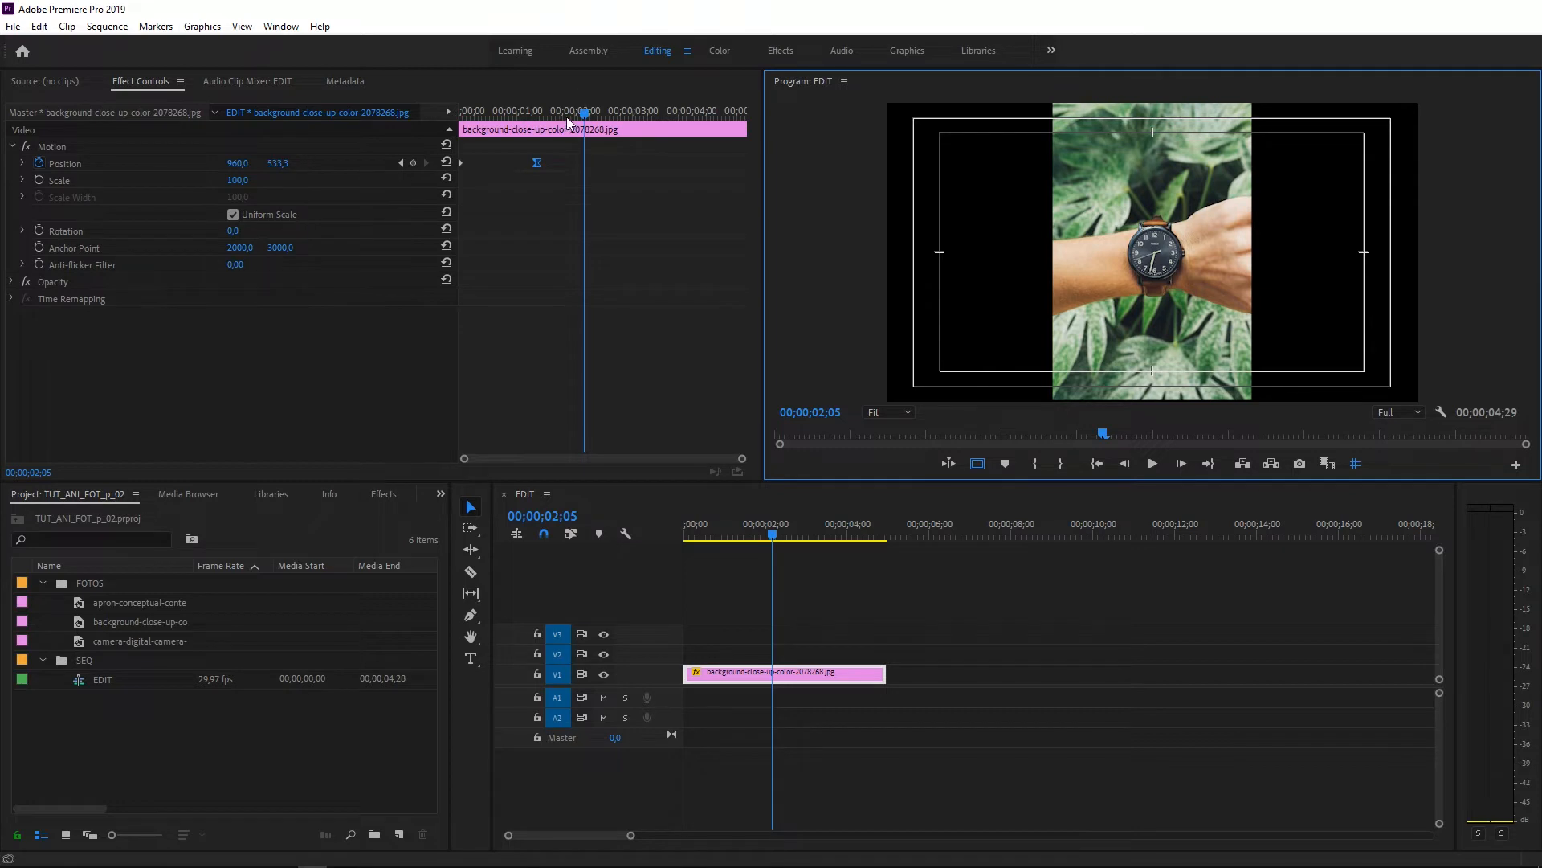
# Replay the watch photo's entrance from the start several times to examine the eased arrival at the second keyframe.
pyautogui.moveTo(572, 121); pyautogui.dragTo(438, 130)
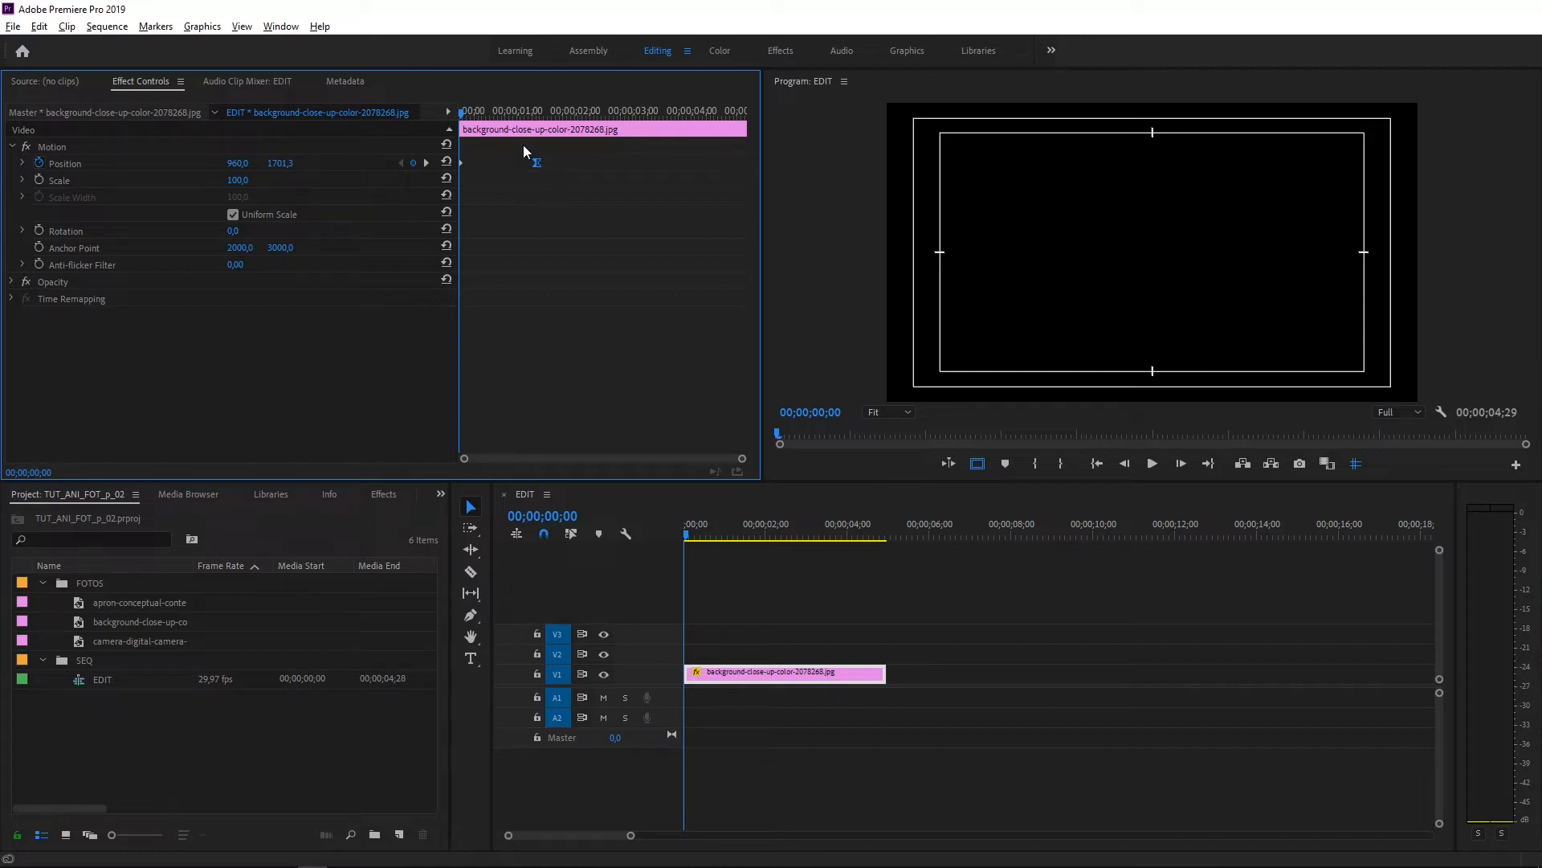
pyautogui.press('space')
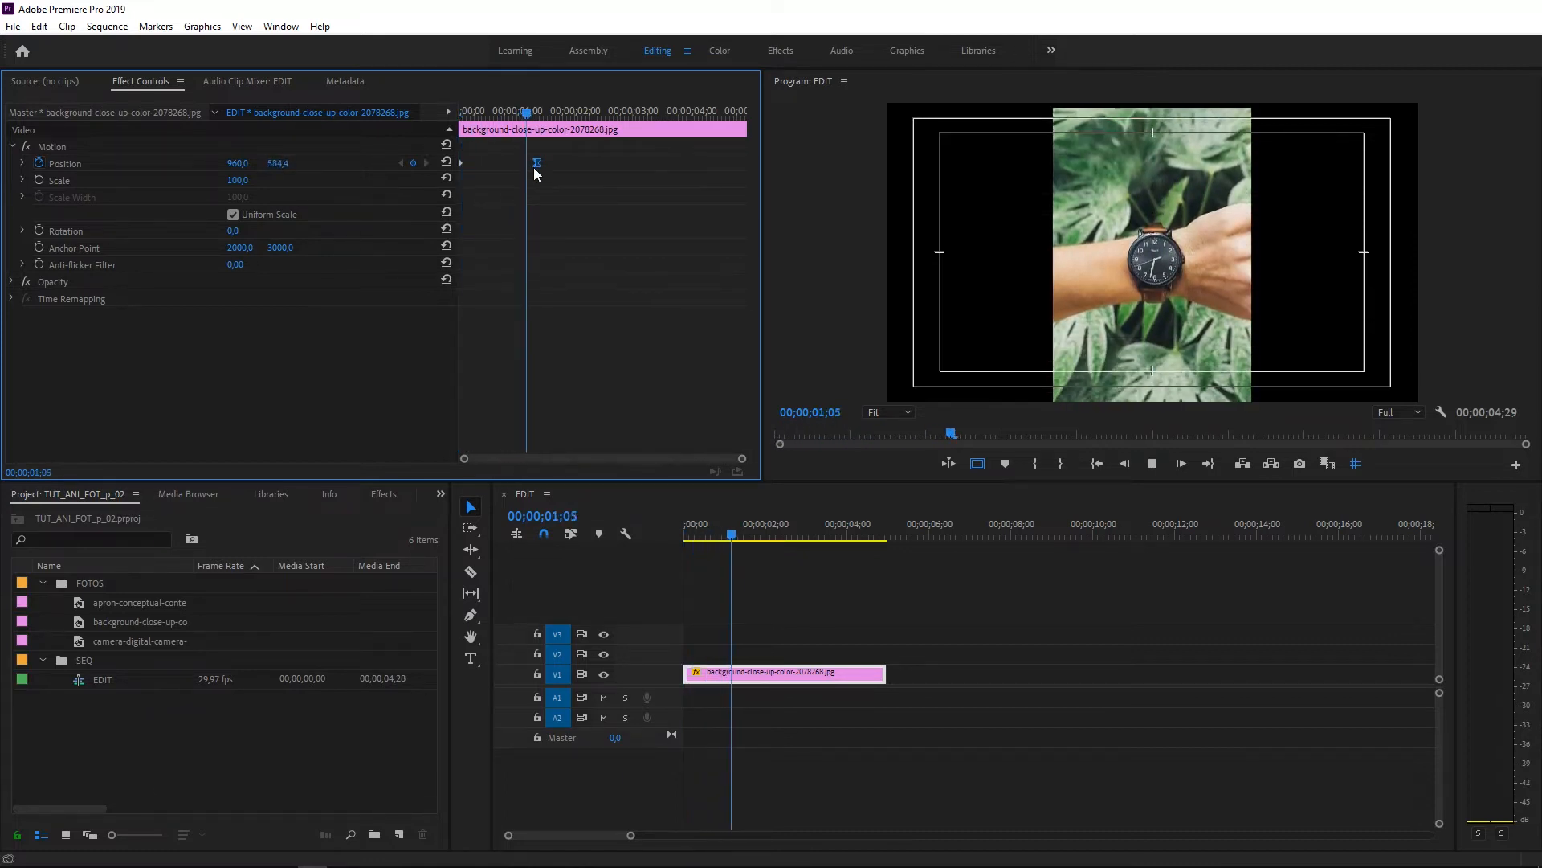
pyautogui.press('space')
pyautogui.moveTo(524, 109); pyautogui.dragTo(485, 126)
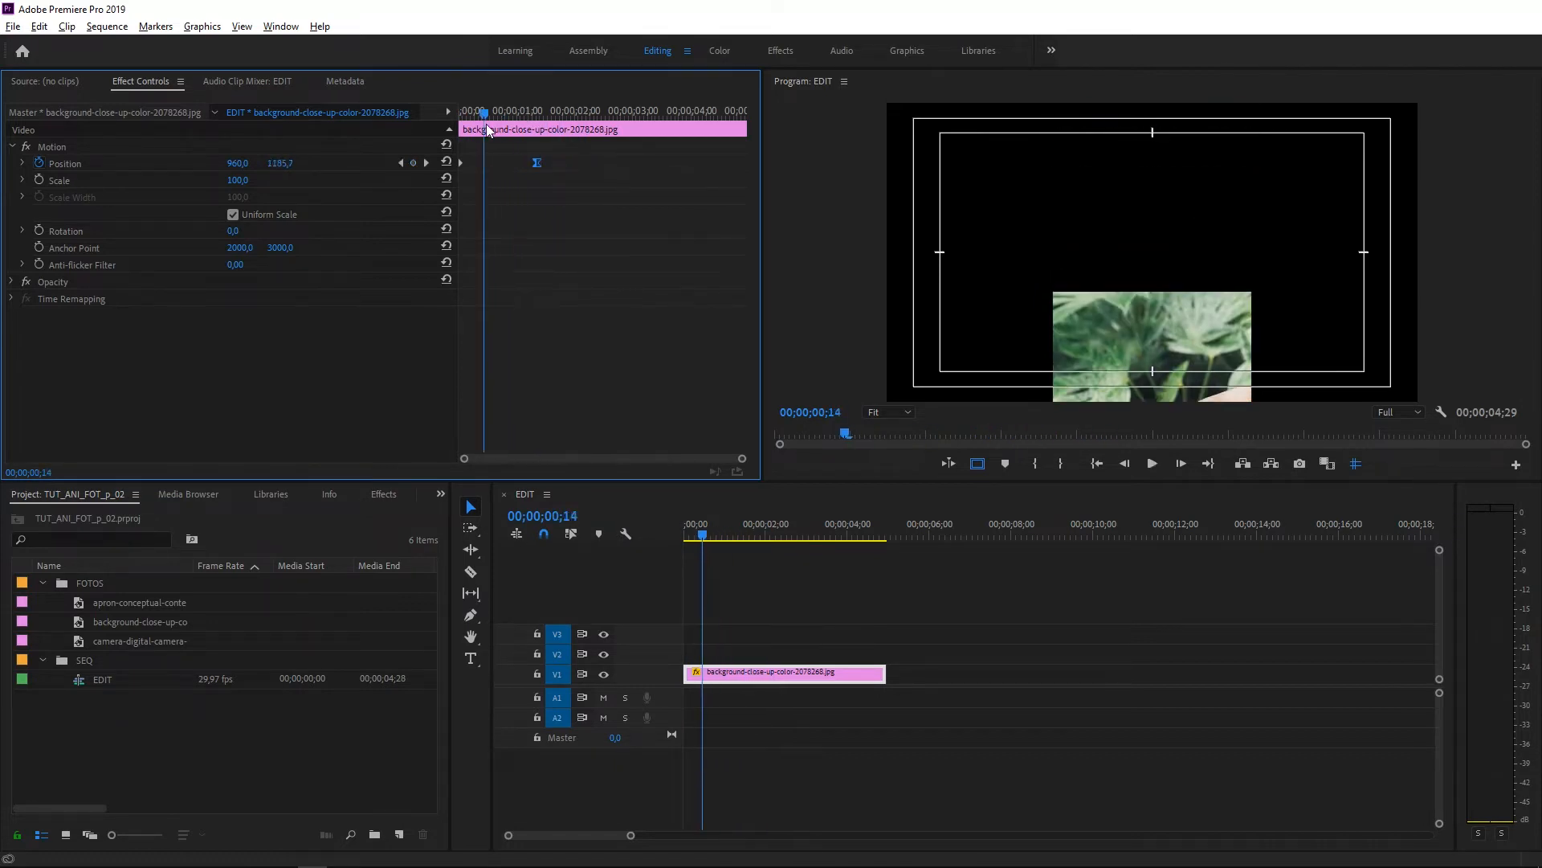
pyautogui.press('space')
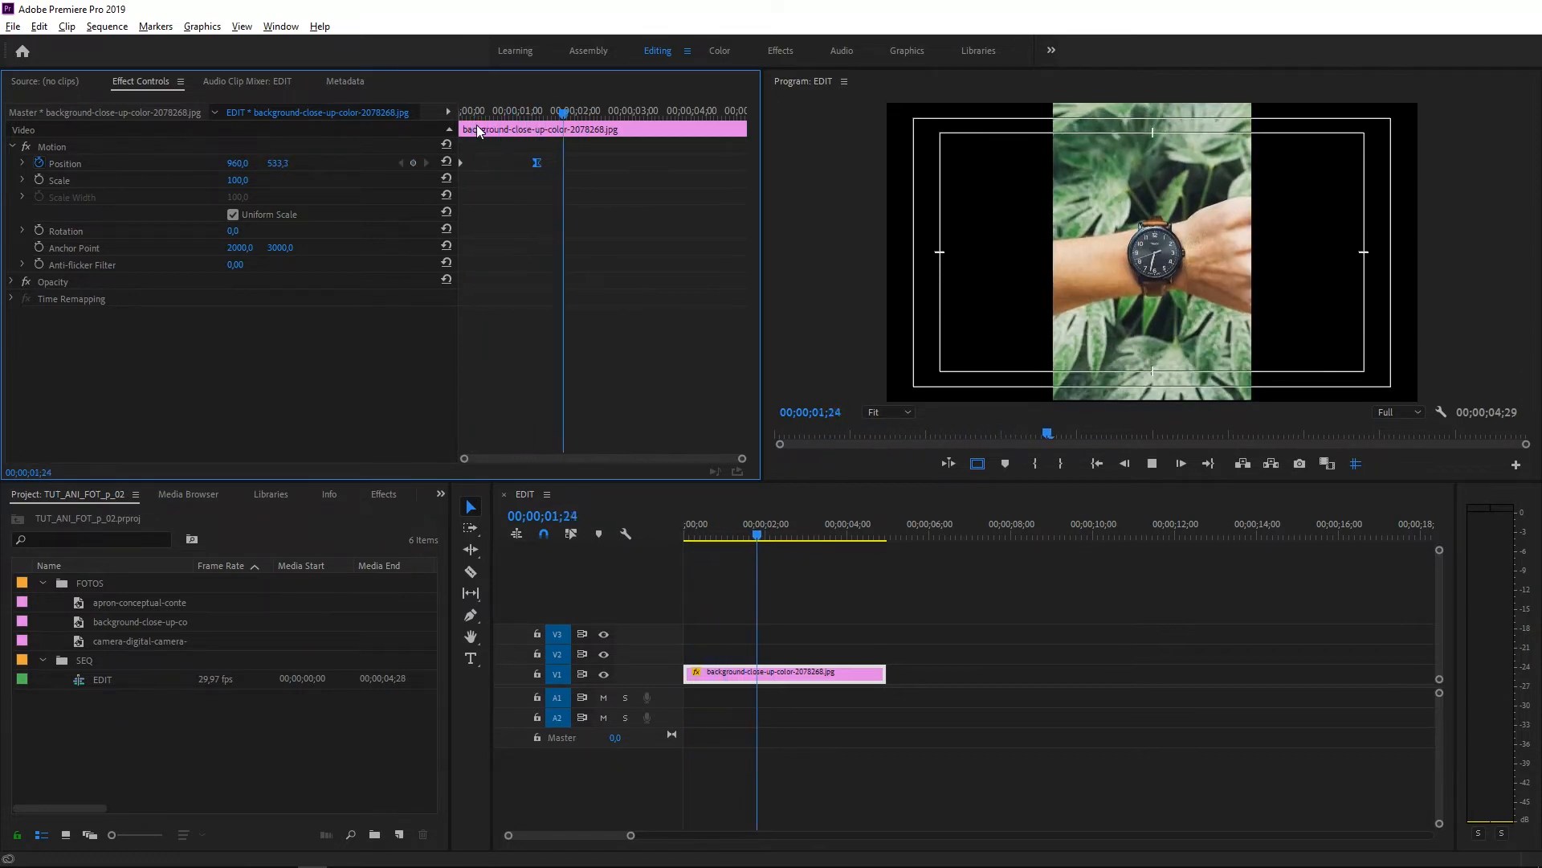
pyautogui.click(489, 116)
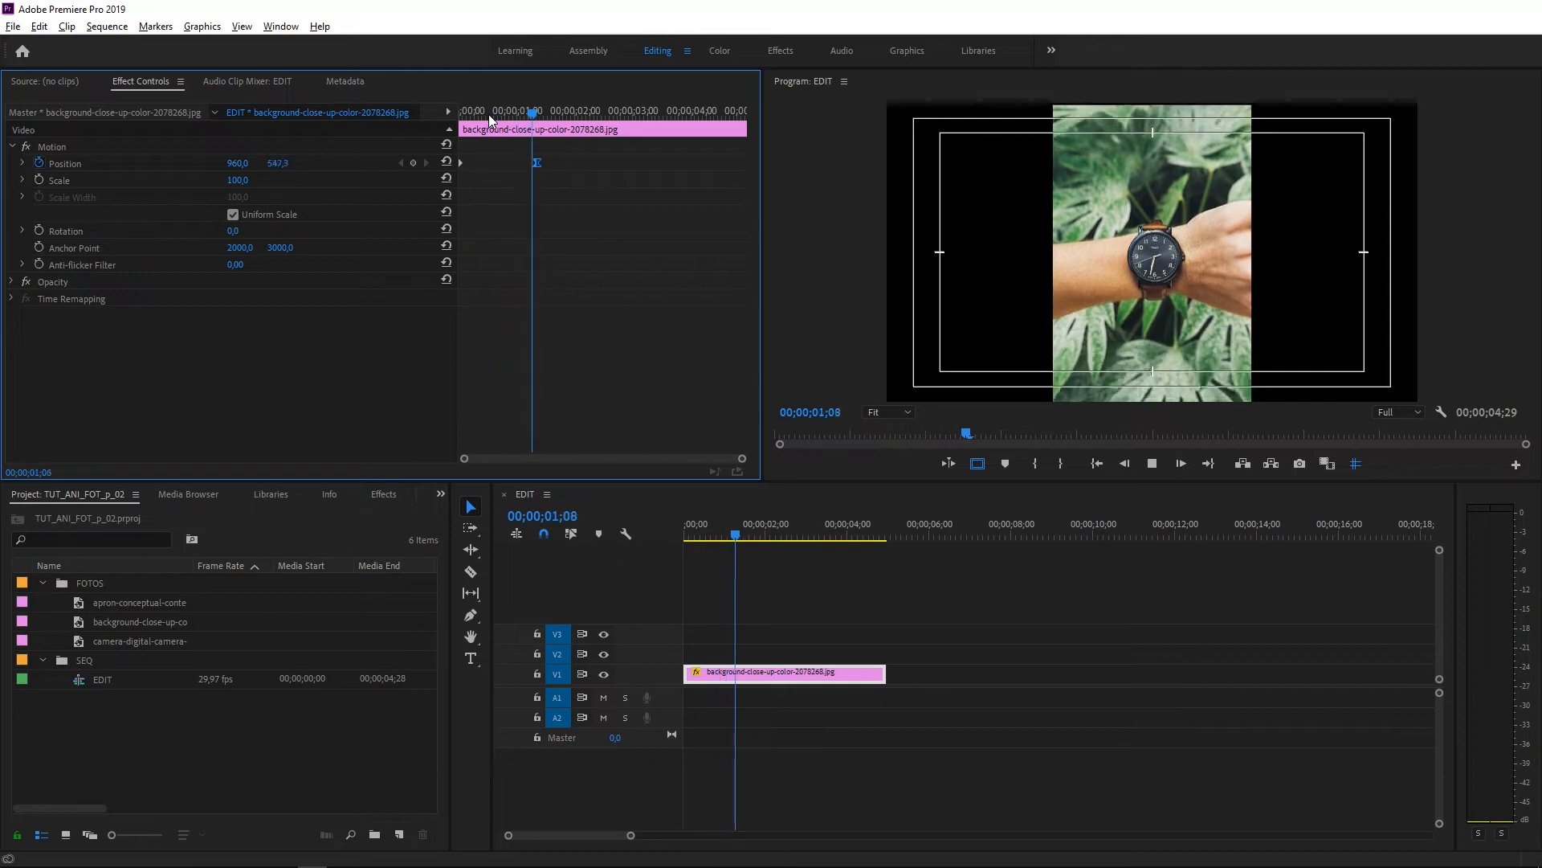
pyautogui.moveTo(489, 114); pyautogui.dragTo(440, 124)
pyautogui.press('space')
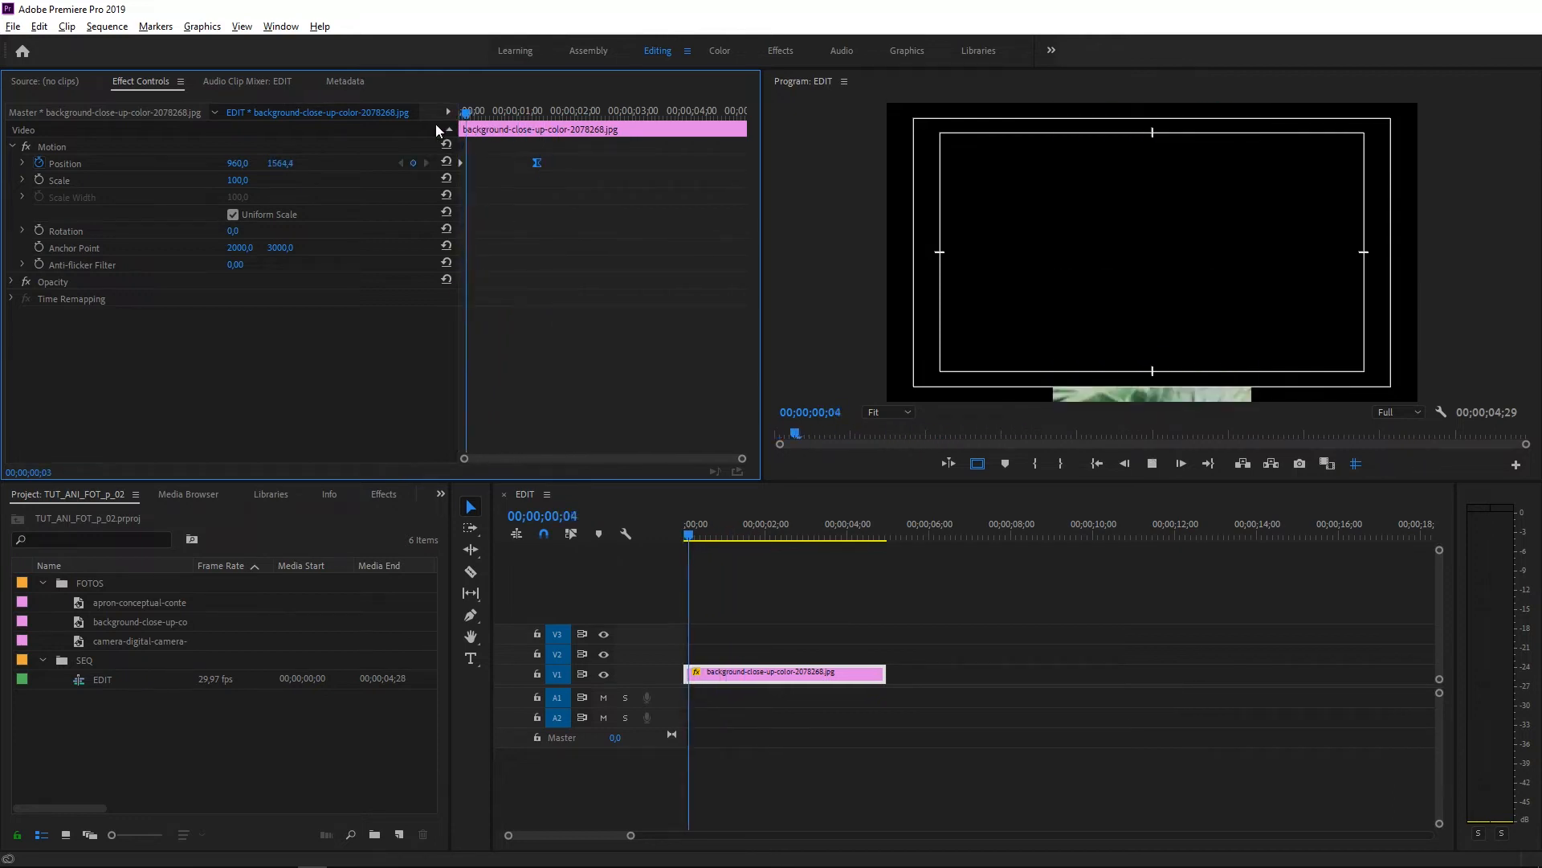
pyautogui.press('space')
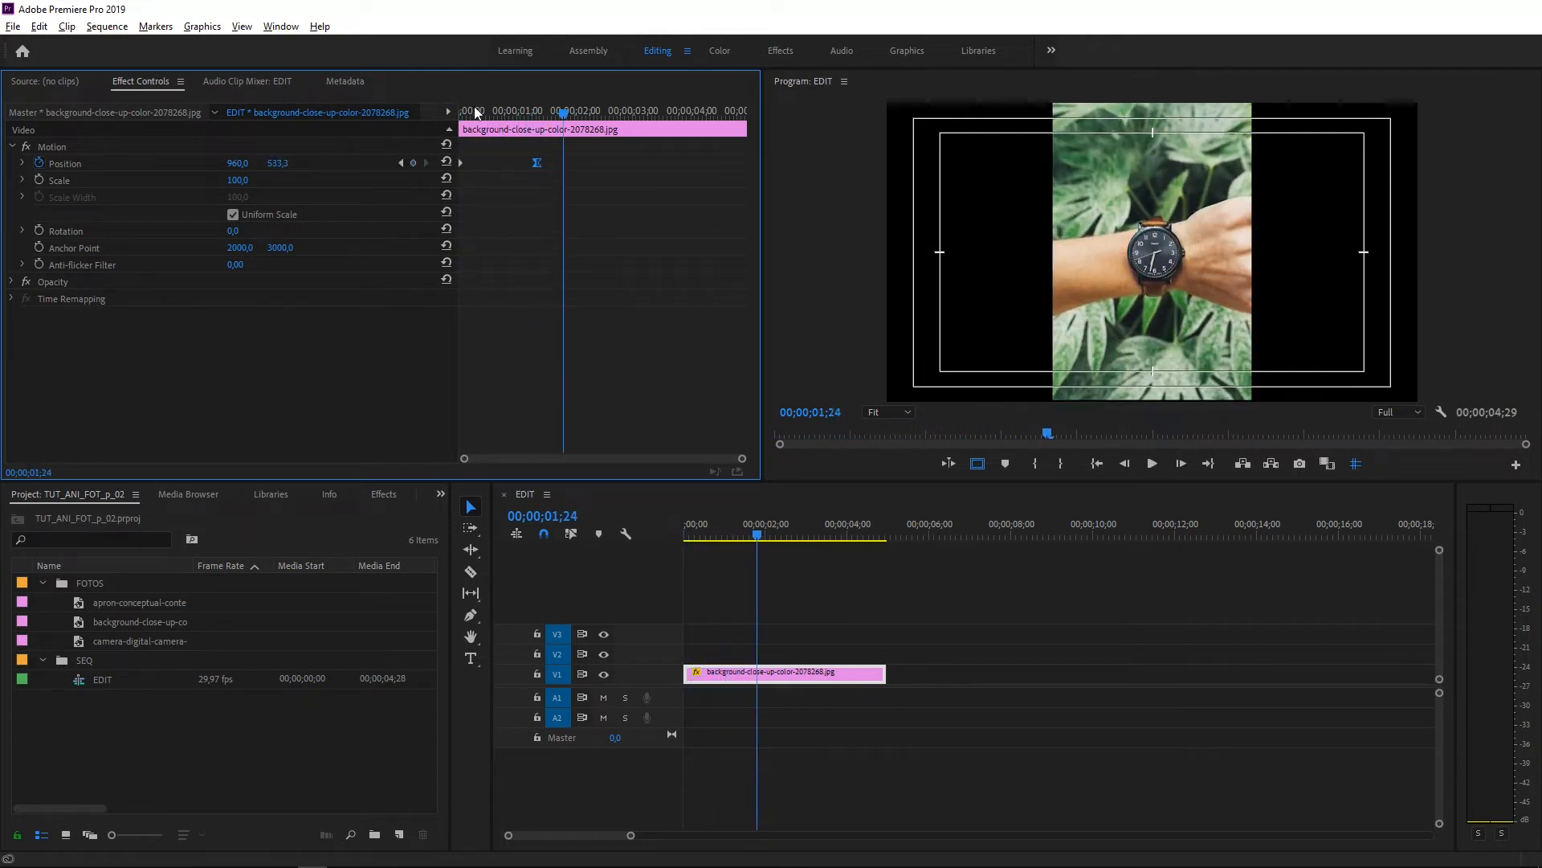
# Set the second Position keyframe's temporal interpolation to Linear and play the animation from the start for comparison.
pyautogui.rightClick(537, 163)
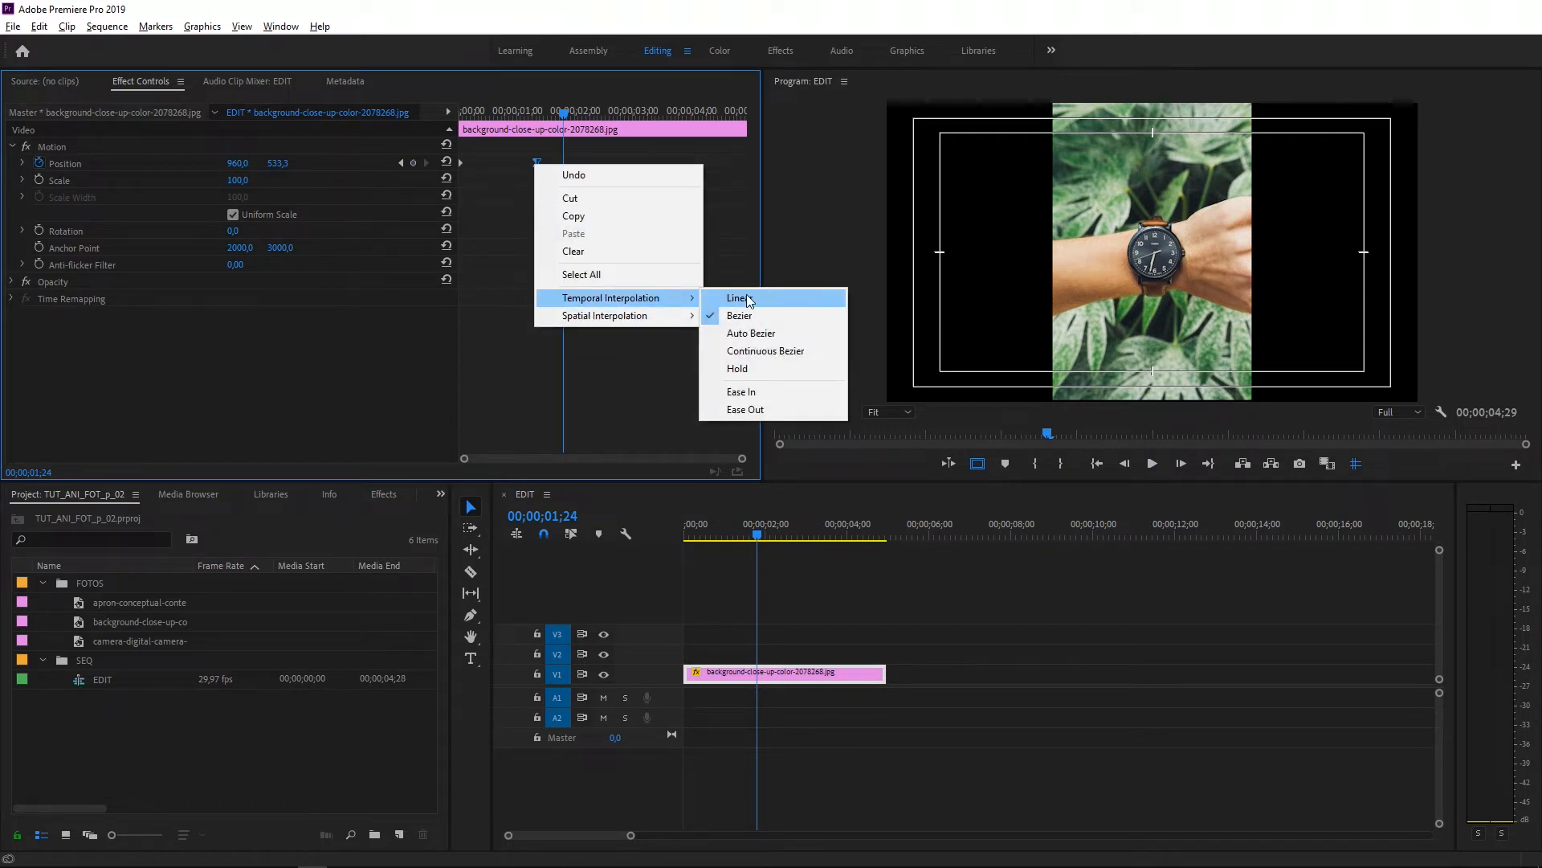
pyautogui.click(749, 299)
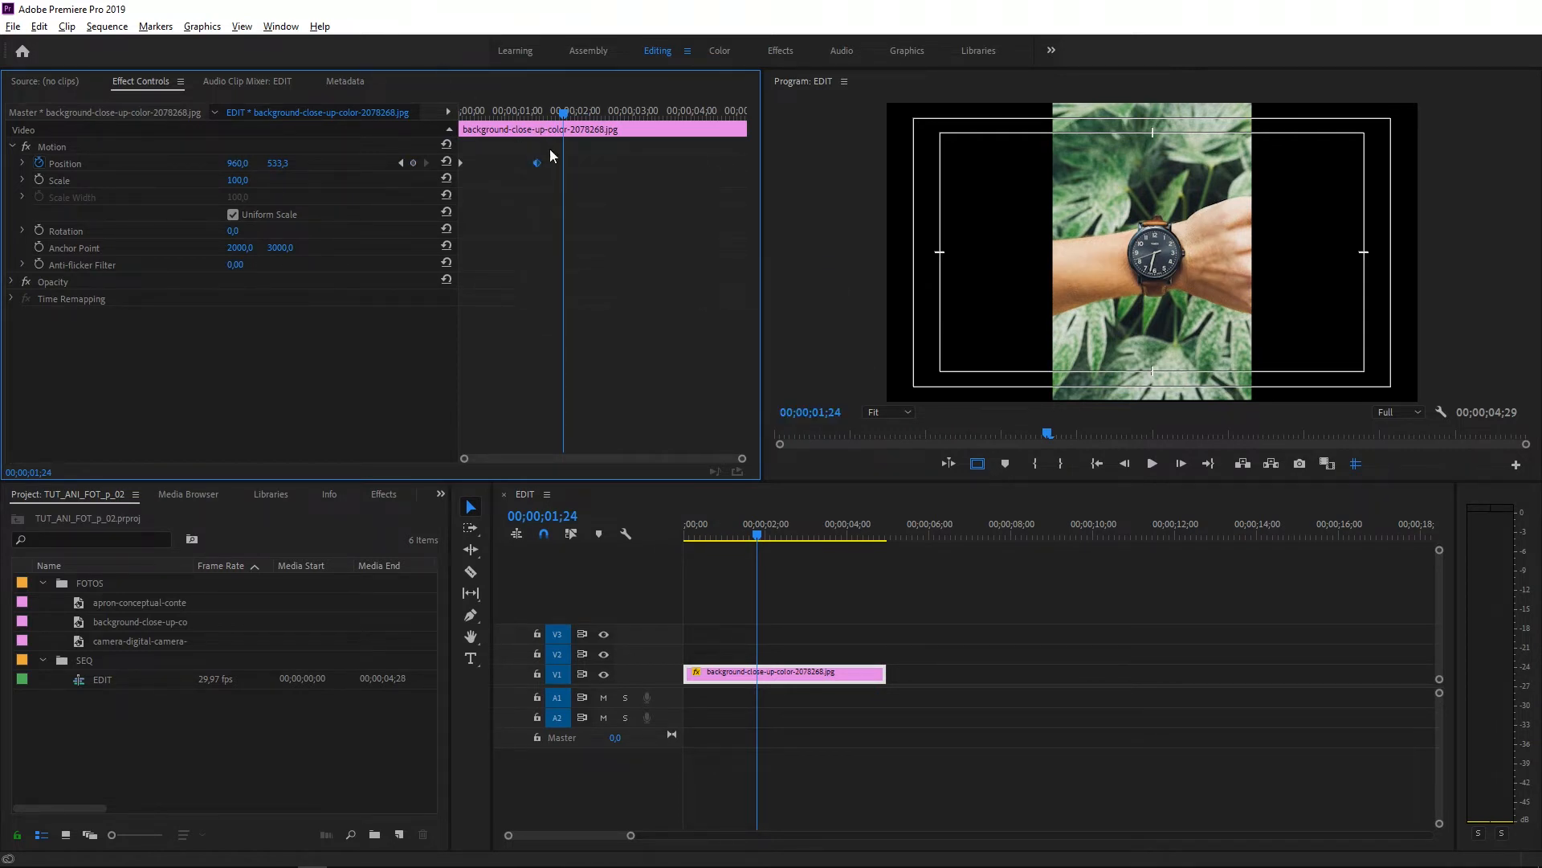
pyautogui.press('Home')
pyautogui.press('space')
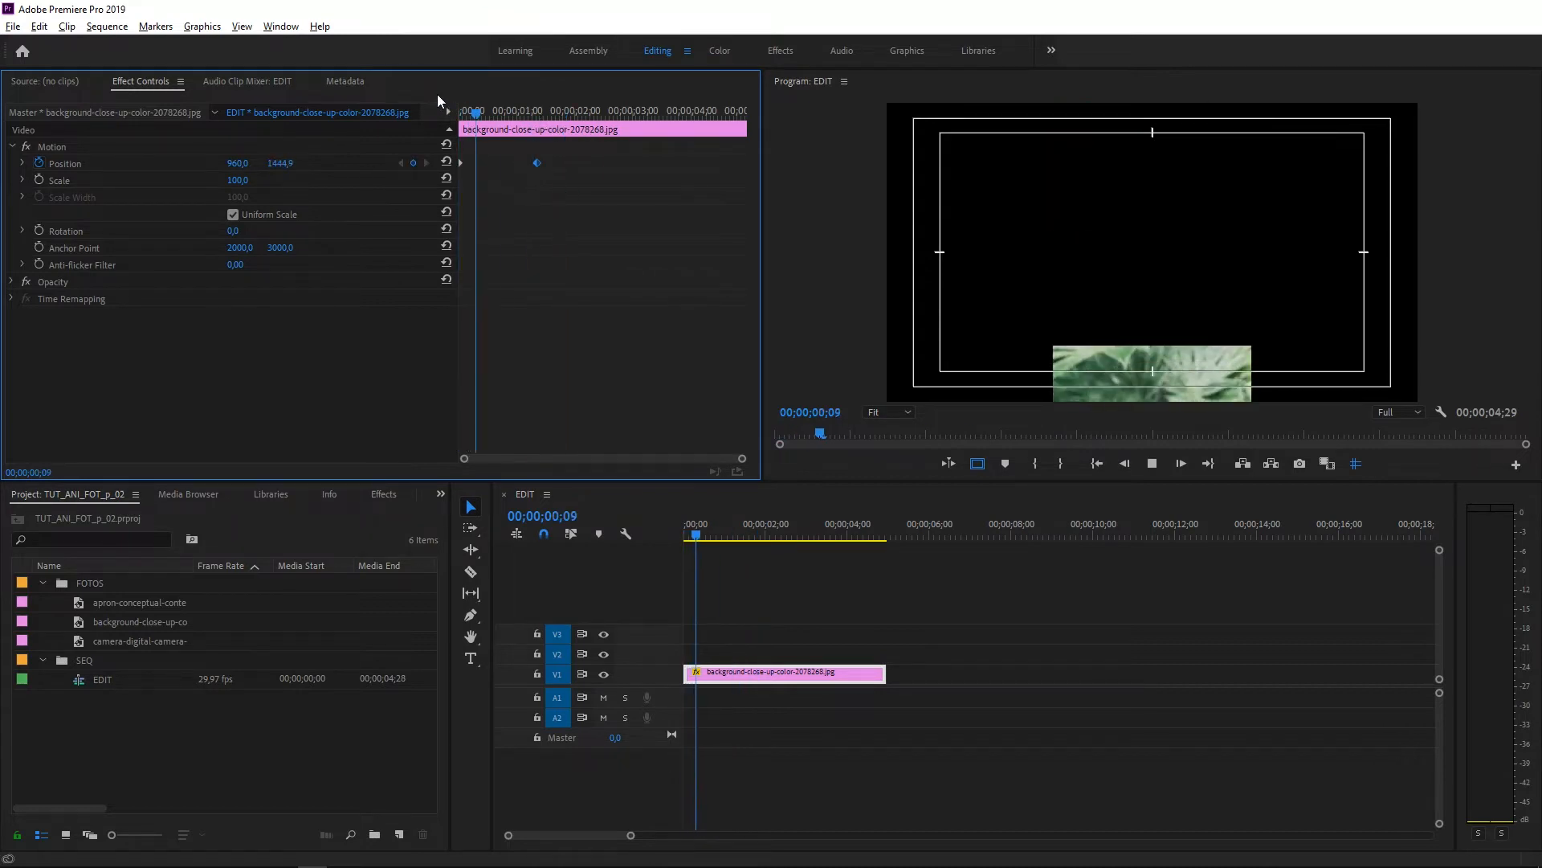
# Replay the watch photo's linear entrance from near the start and return the playhead to the middle of the movement.
pyautogui.press('space')
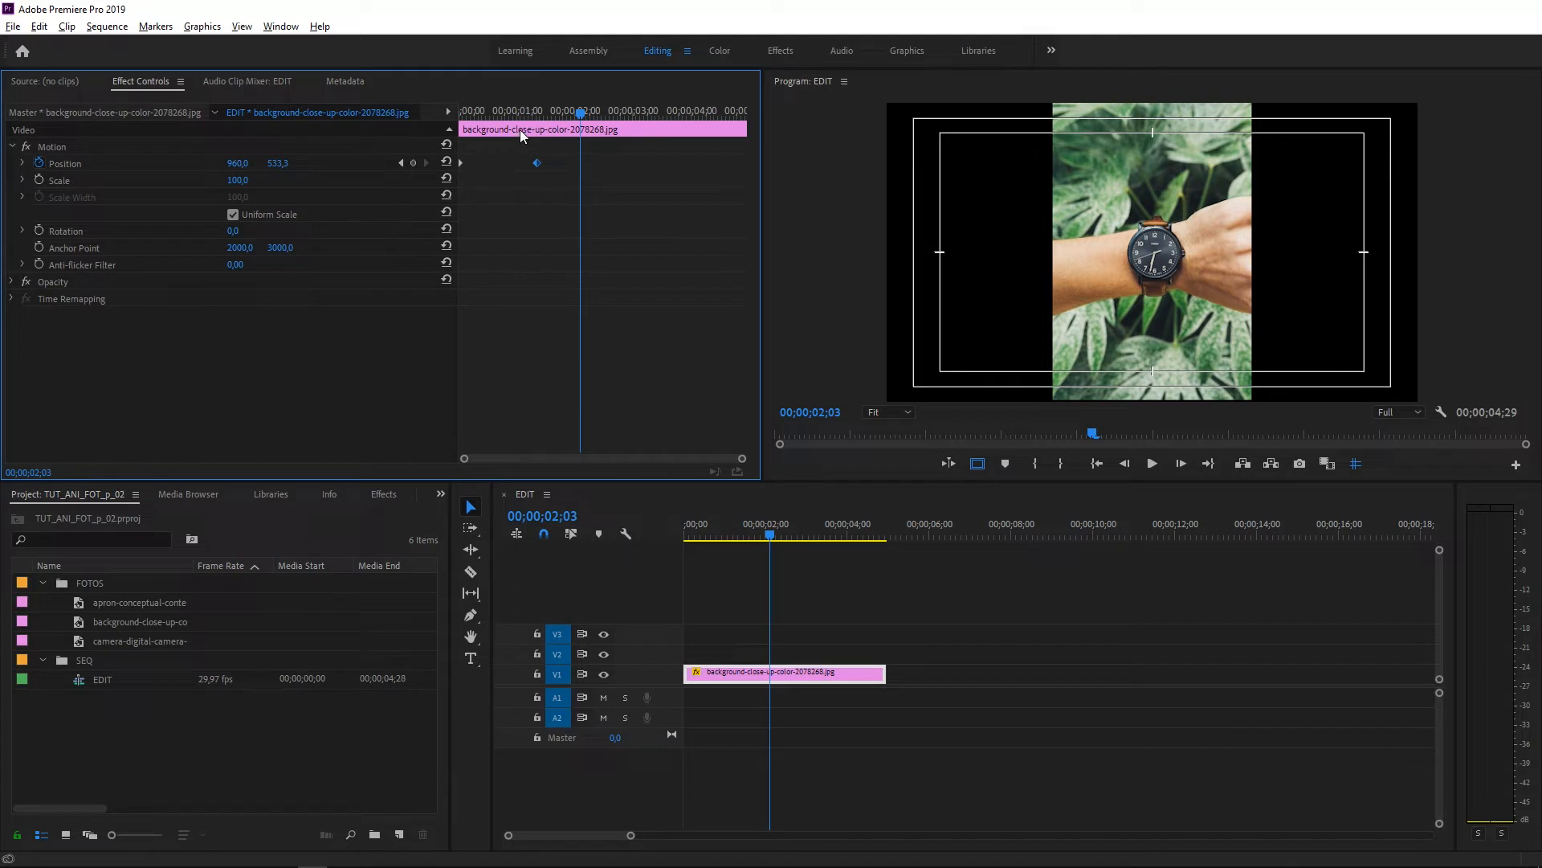
pyautogui.moveTo(493, 113); pyautogui.dragTo(473, 110)
pyautogui.press('space')
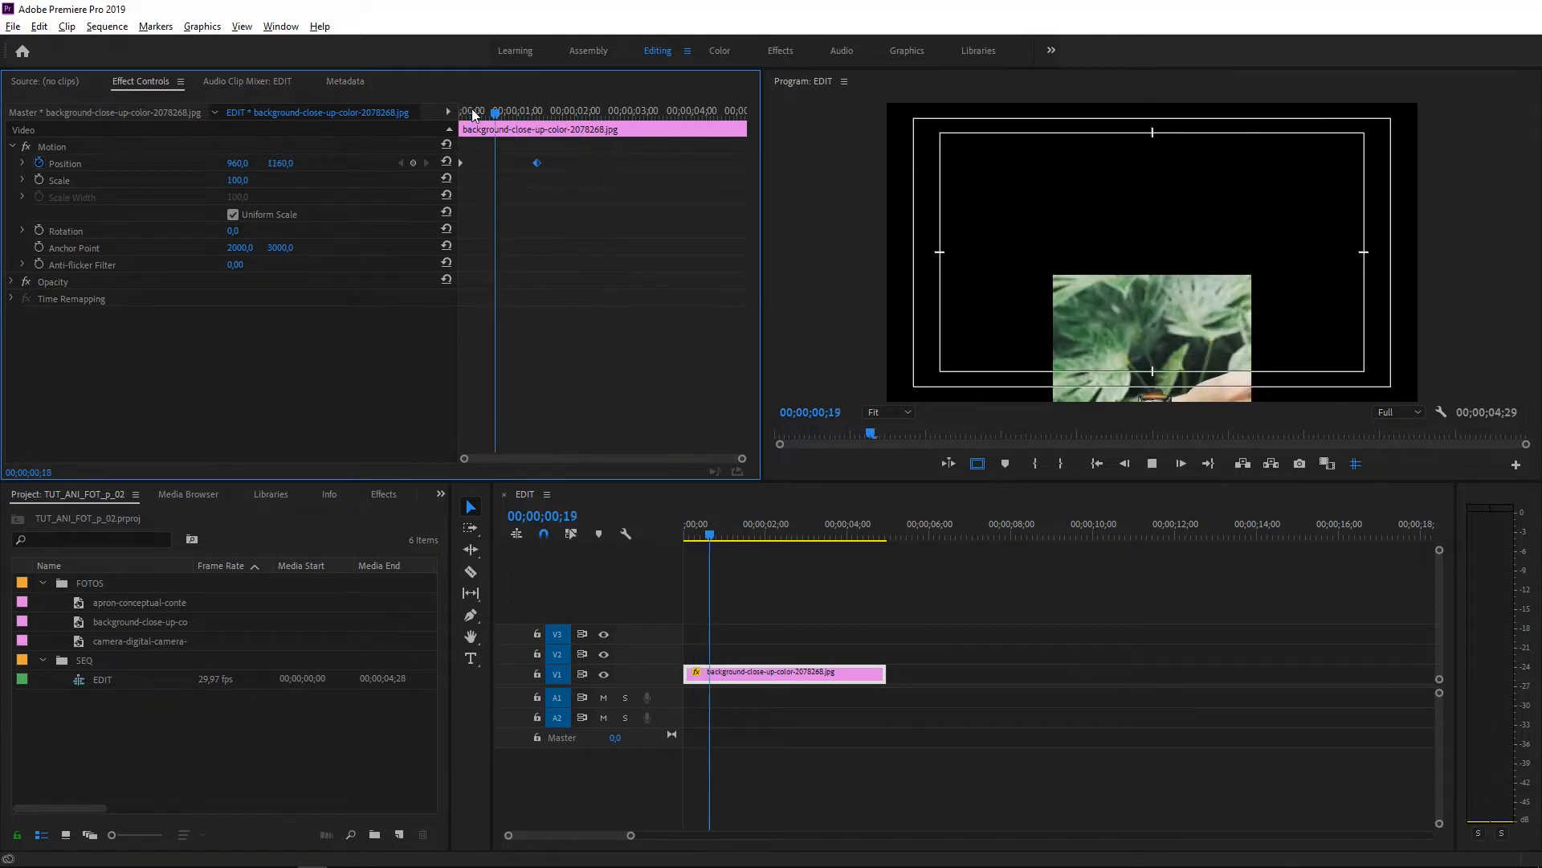
pyautogui.click(491, 110)
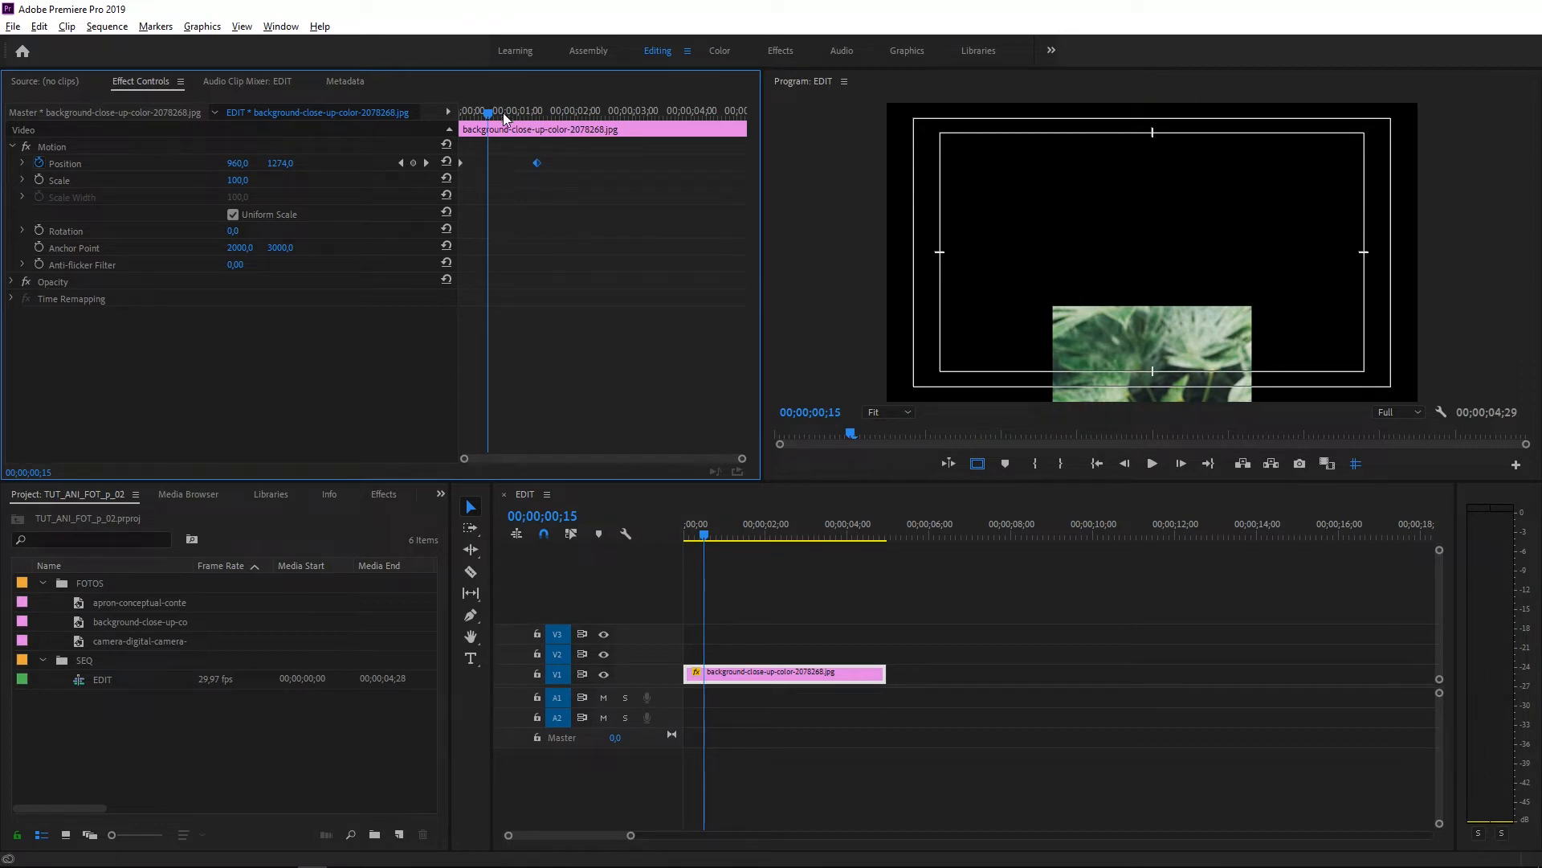
# Change the second Position keyframe's temporal interpolation from Linear to Ease In.
pyautogui.rightClick(538, 162)
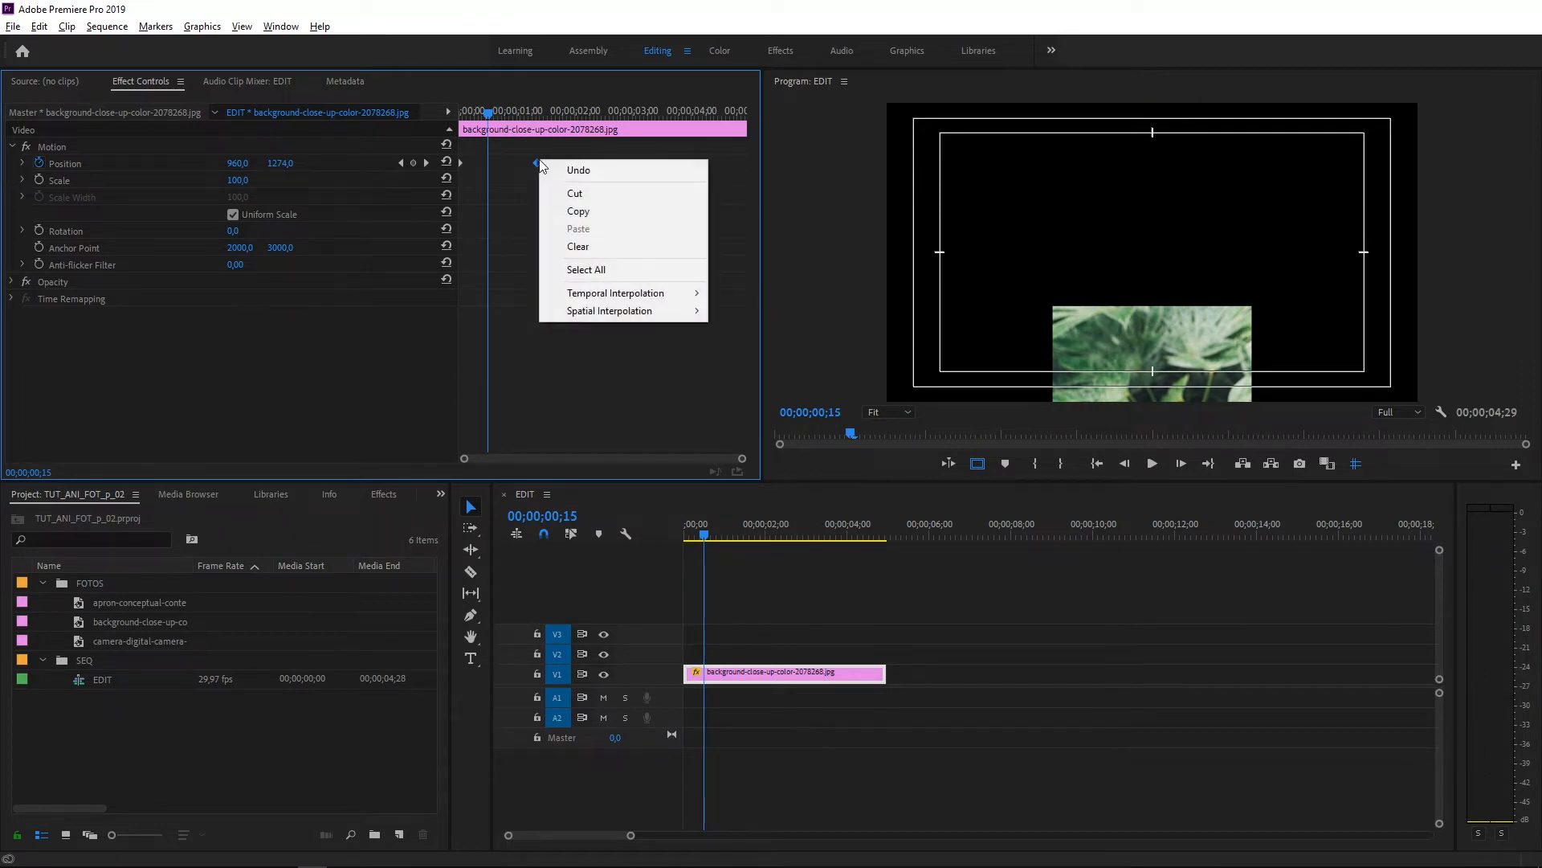
pyautogui.moveTo(663, 290)
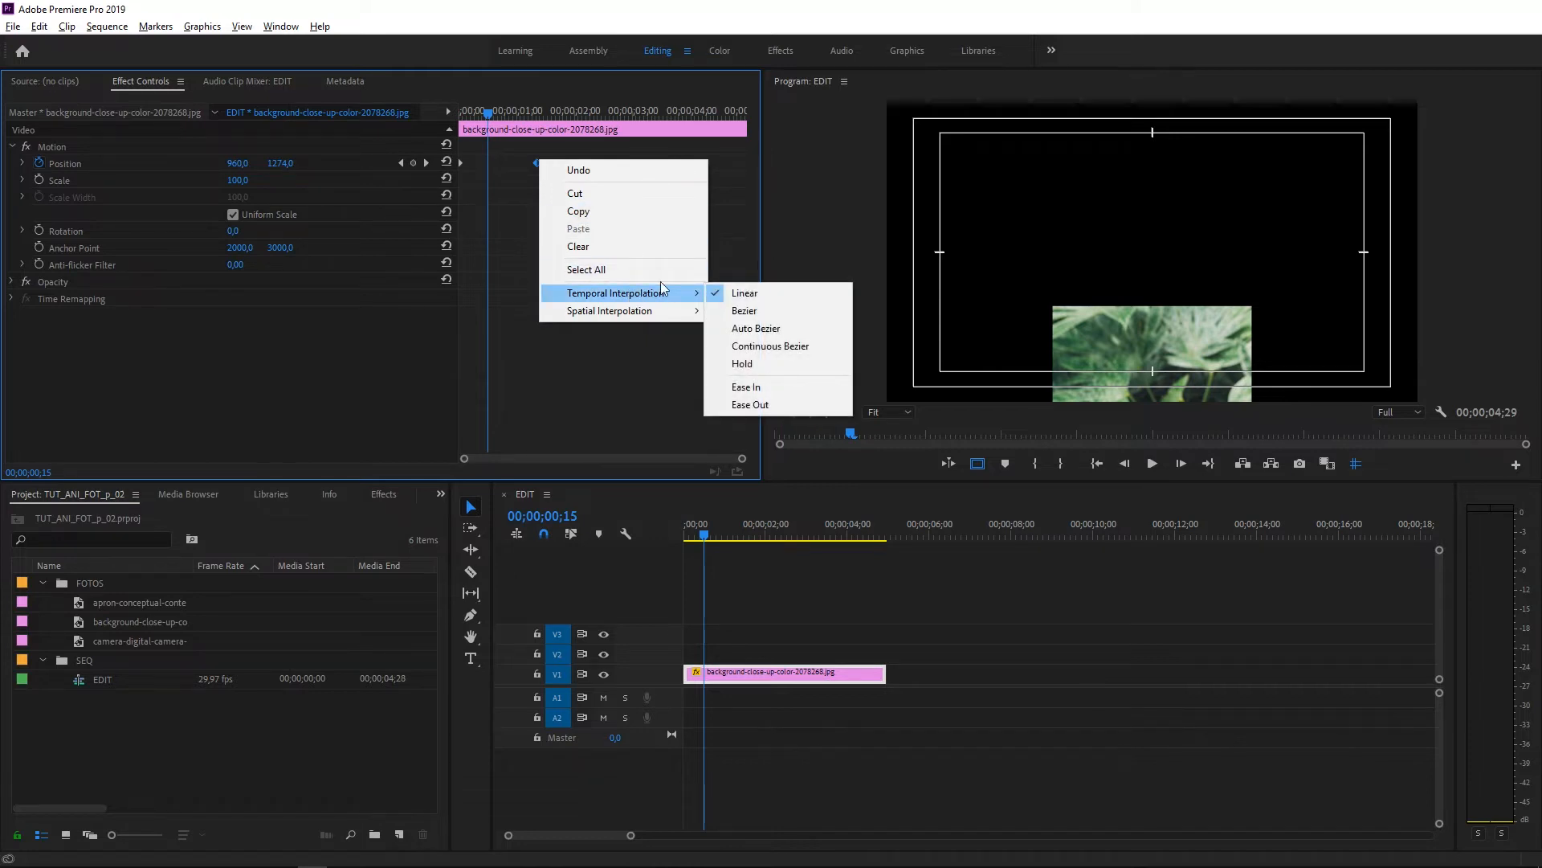
pyautogui.click(769, 387)
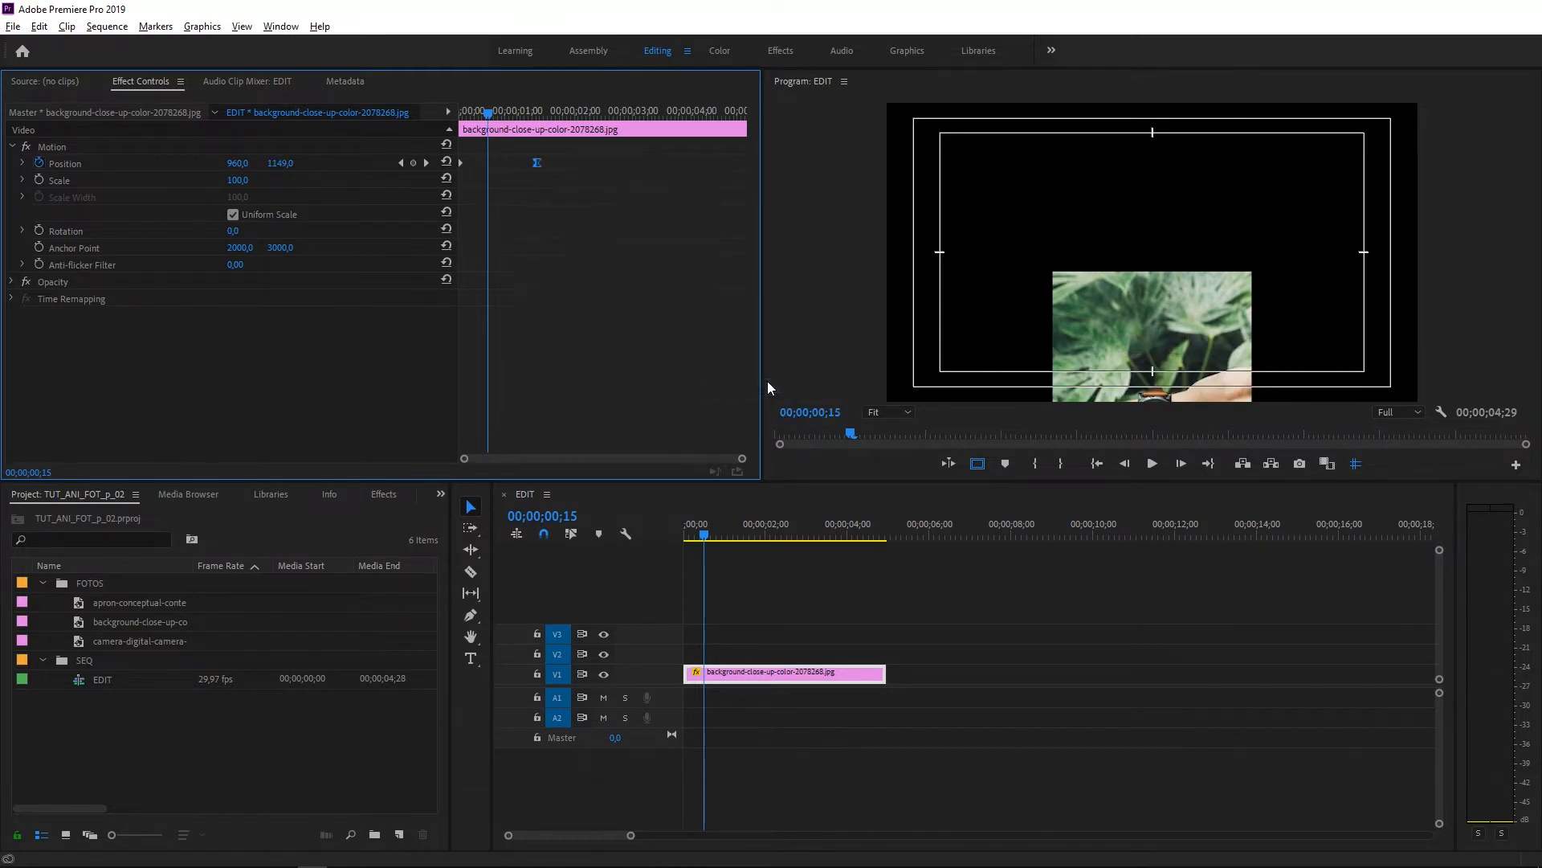
# Play the watch photo's entrance from the start with Ease In applied and check the frames just before the second keyframe.
pyautogui.press('space')
pyautogui.press('space')
pyautogui.moveTo(508, 113); pyautogui.dragTo(446, 112)
pyautogui.press('space')
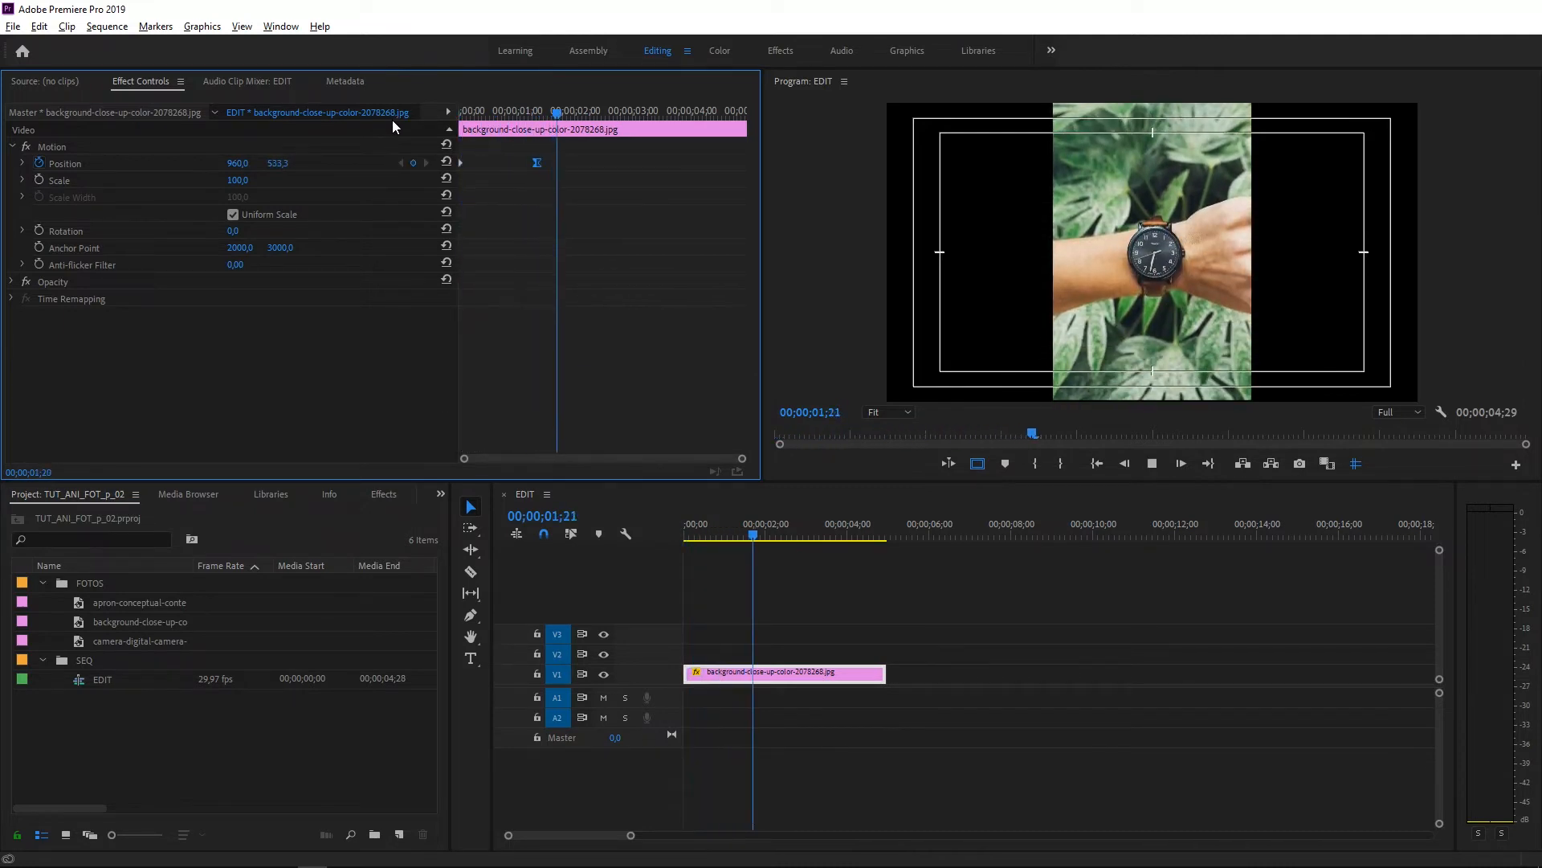
pyautogui.press('space')
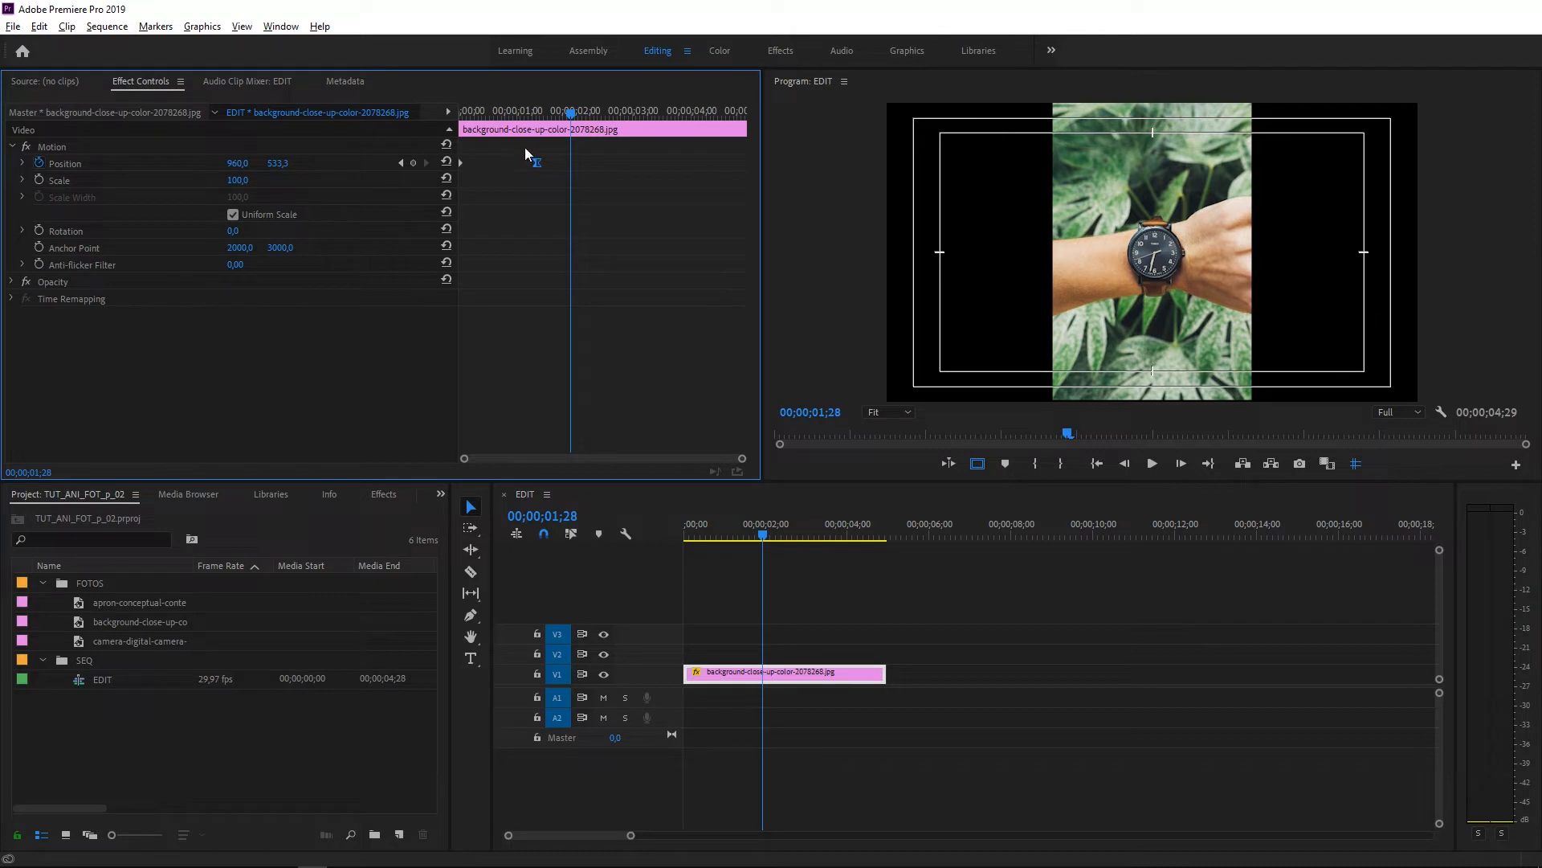
pyautogui.click(530, 111)
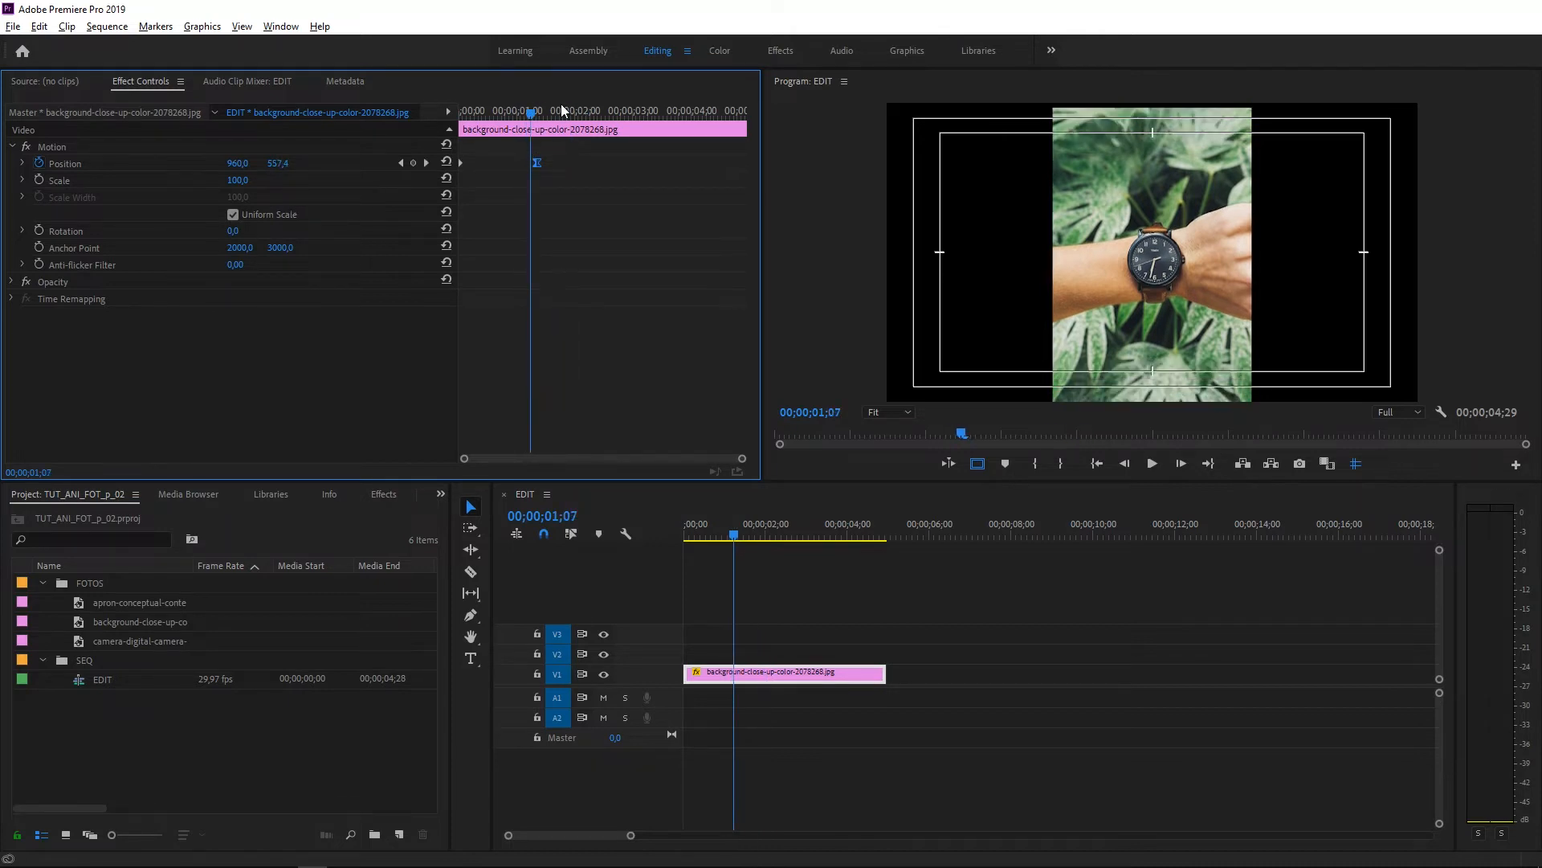
# Display the watch clip's Motion path at the sequence start and set the program preview zoom to 25%.
pyautogui.moveTo(733, 534); pyautogui.dragTo(706, 533)
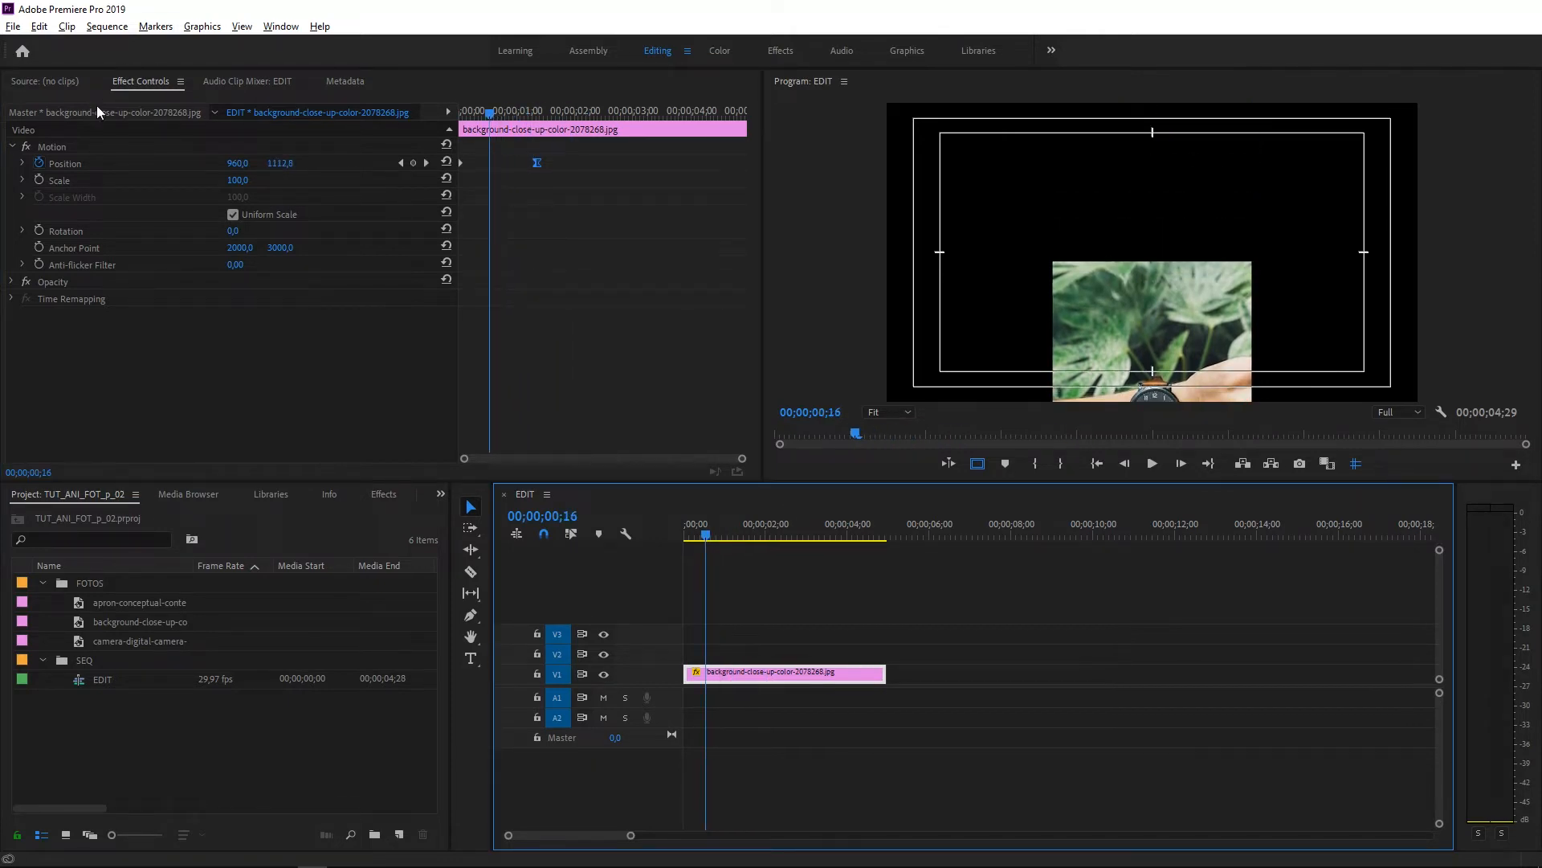
pyautogui.click(64, 151)
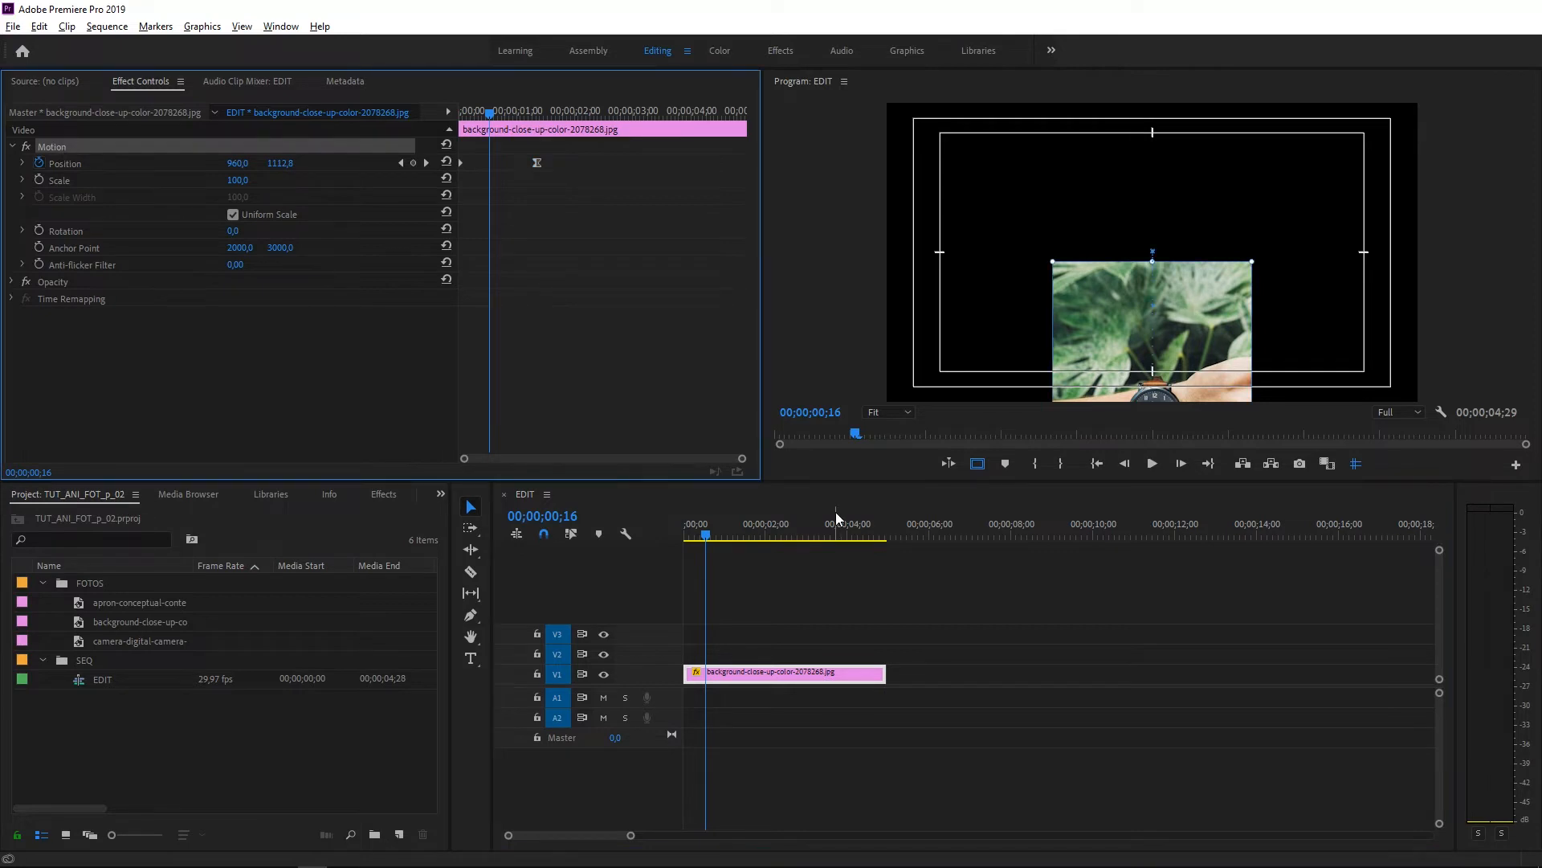
pyautogui.moveTo(763, 541); pyautogui.dragTo(685, 534)
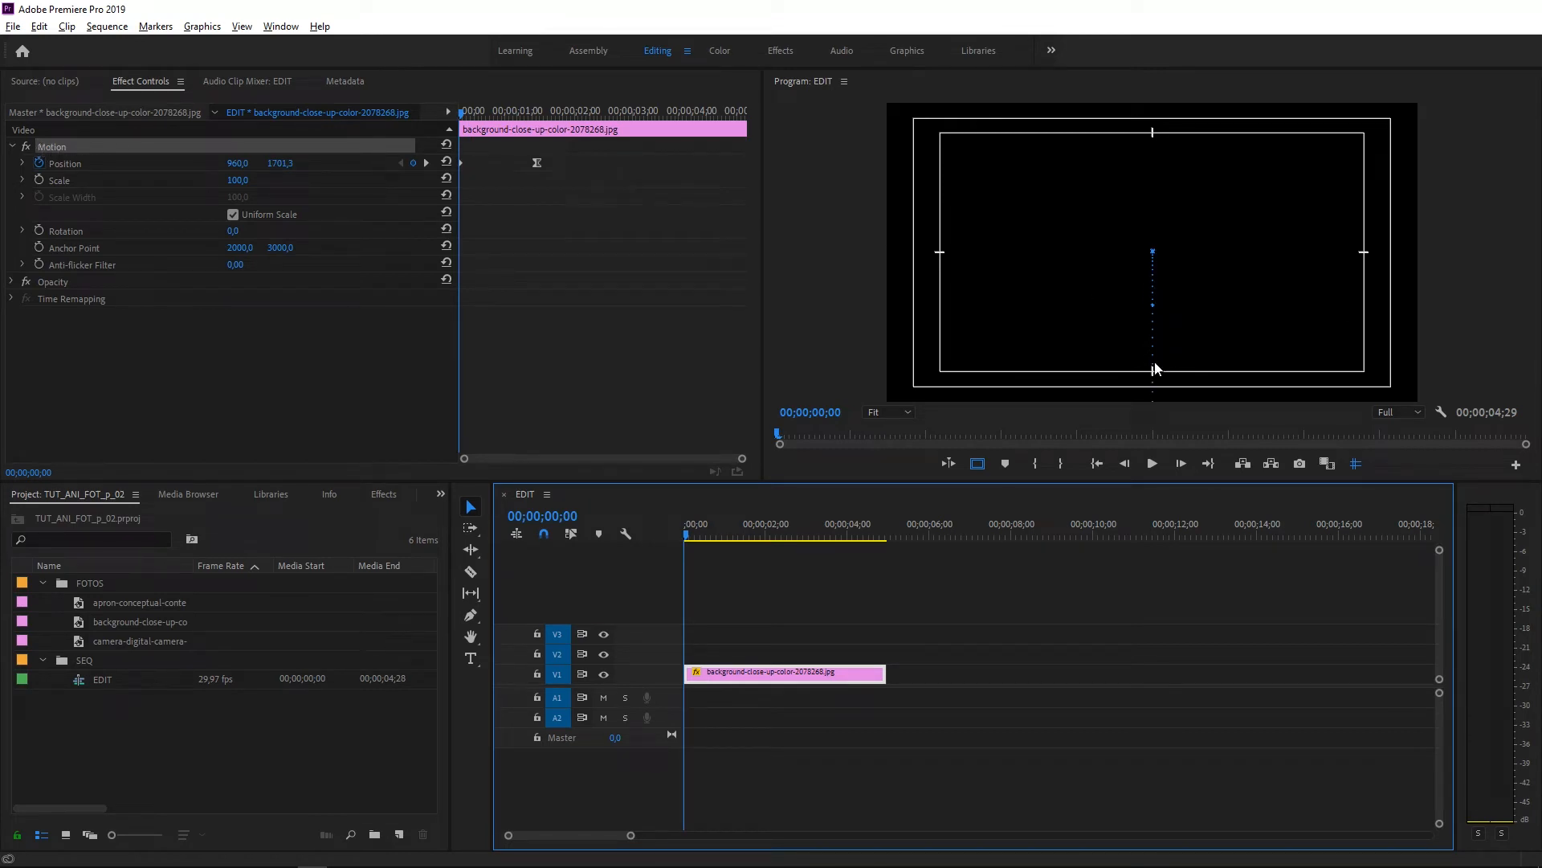
pyautogui.click(893, 412)
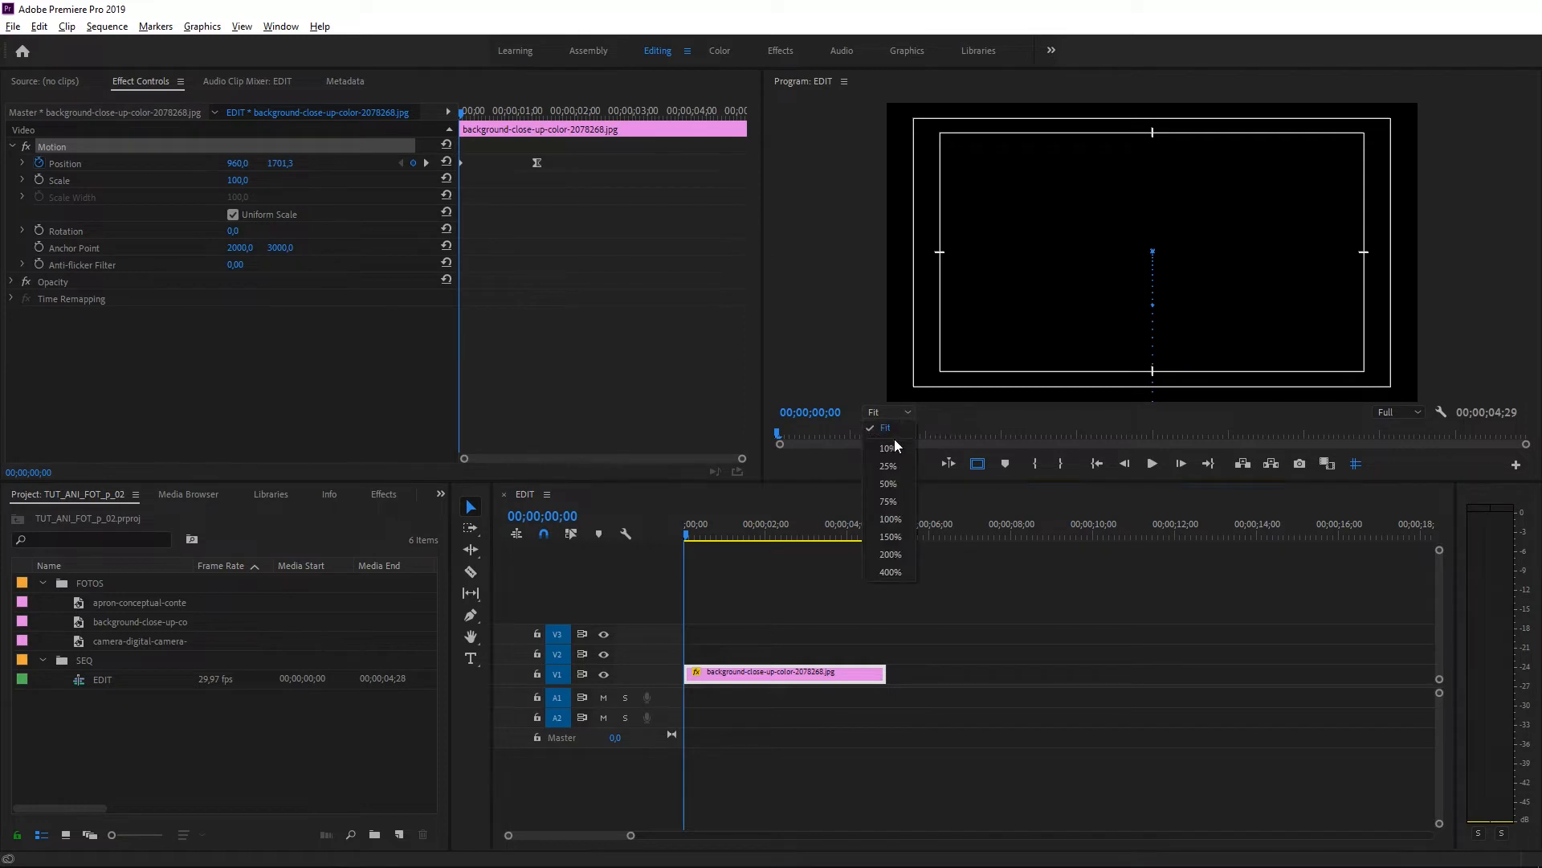
pyautogui.click(891, 466)
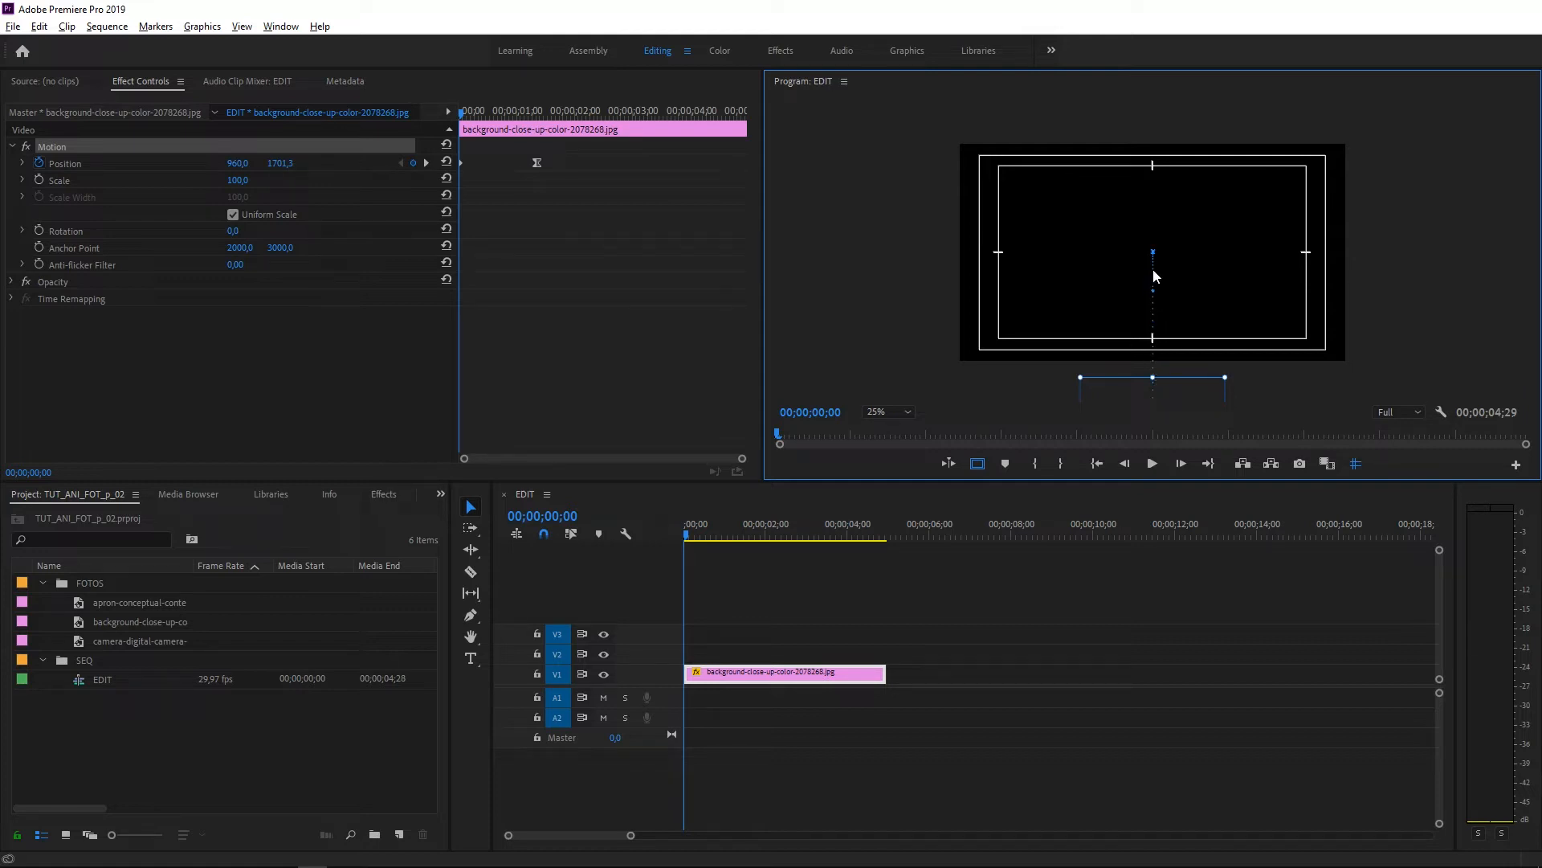
# Inspect the motion path's dots at 100% preview zoom, at Fit, and with the program monitor maximized, restoring the layout when done.
pyautogui.click(881, 414)
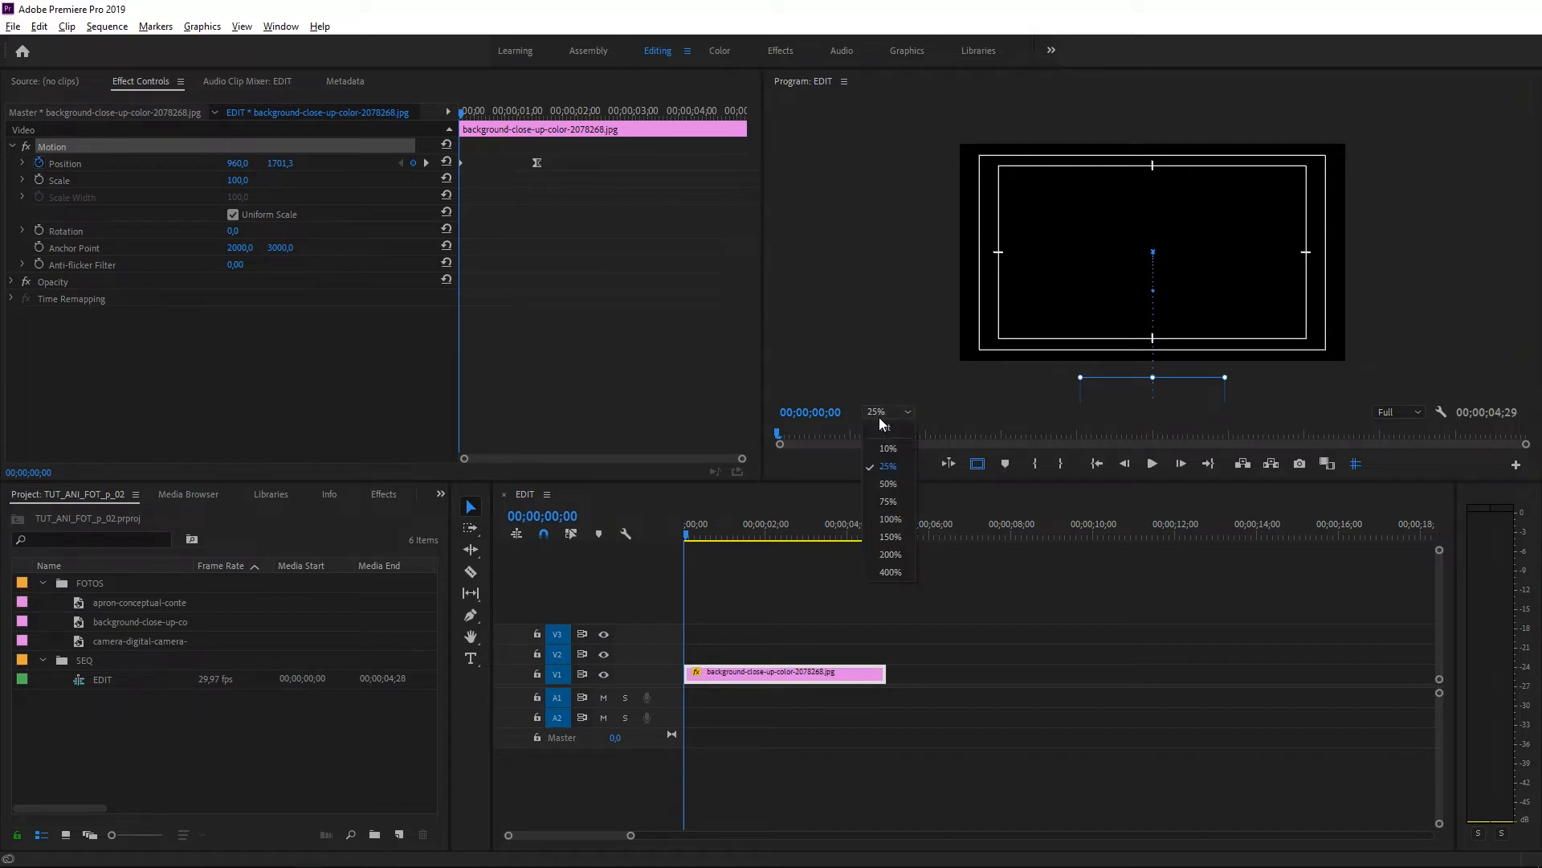
pyautogui.click(891, 520)
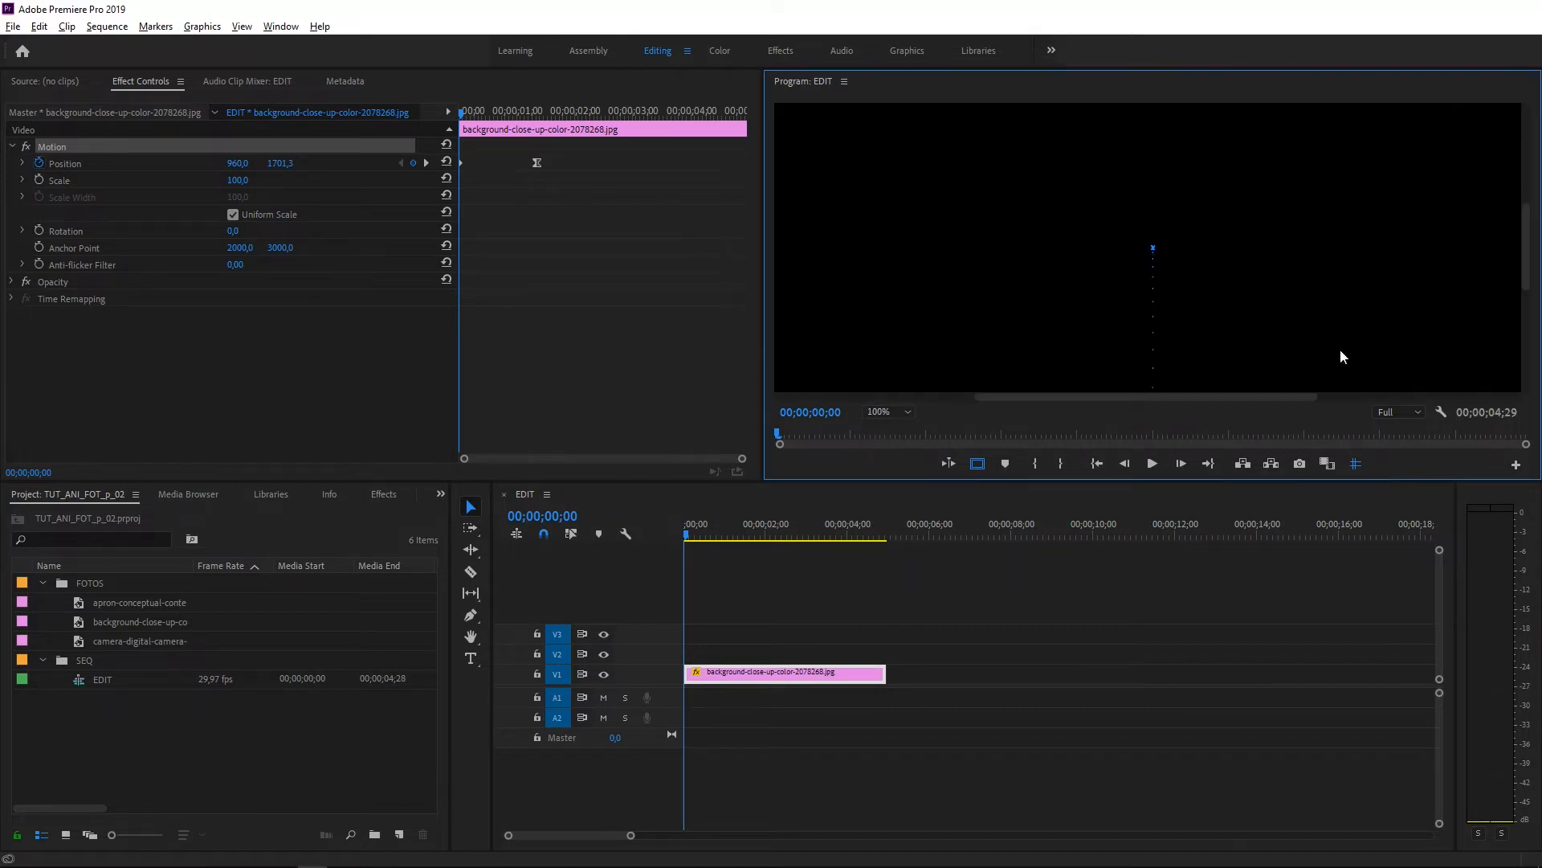
pyautogui.moveTo(1531, 219)
pyautogui.mouseDown()
pyautogui.moveTo(1534, 370)
pyautogui.moveTo(1526, 233)
pyautogui.mouseUp()
pyautogui.click(907, 412)
pyautogui.click(900, 422)
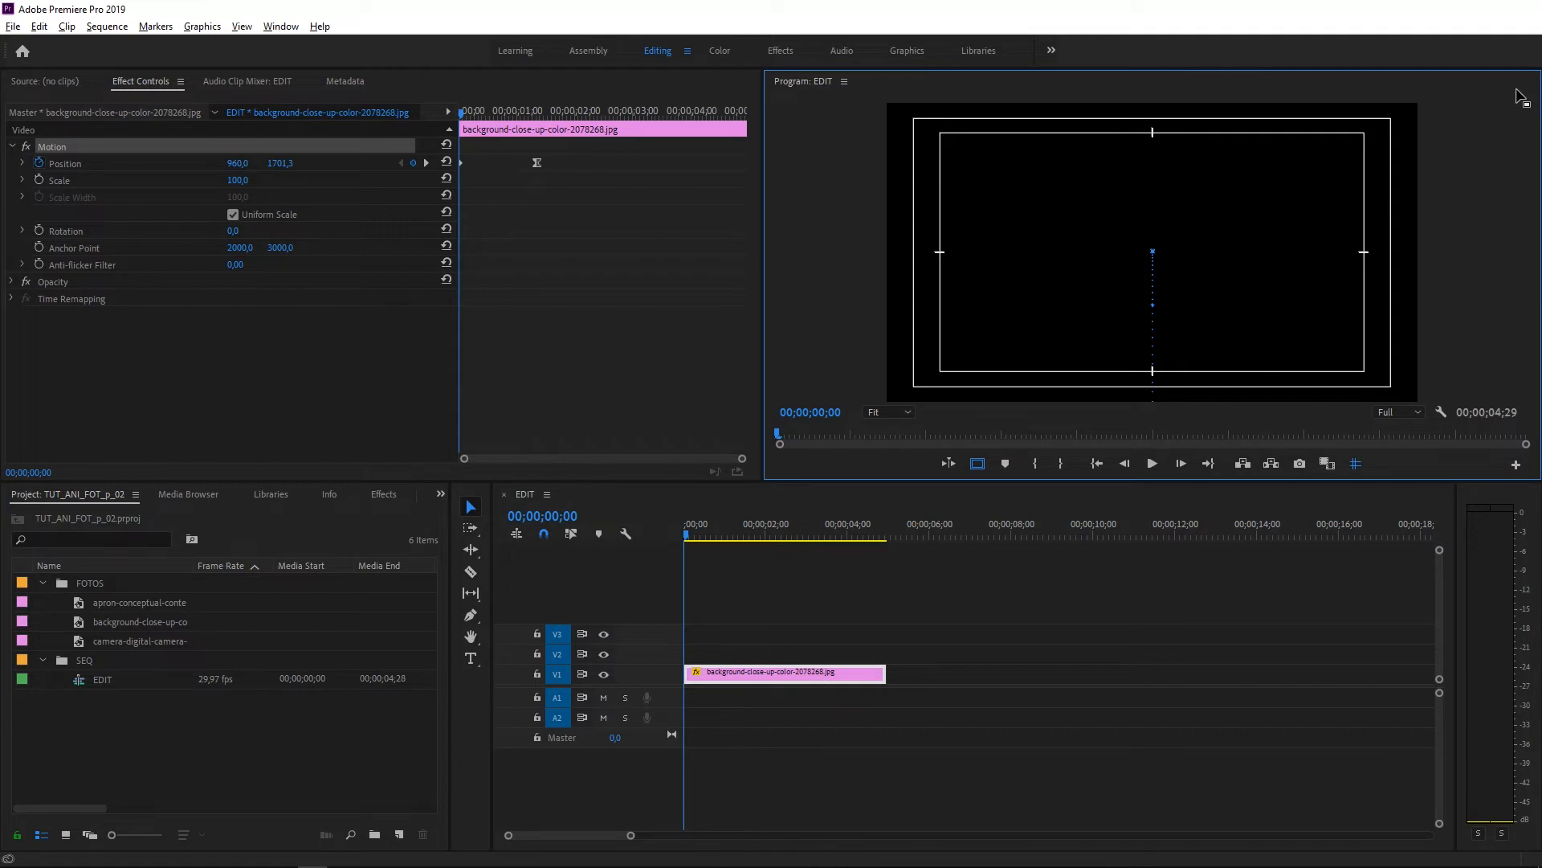
pyautogui.press('`')
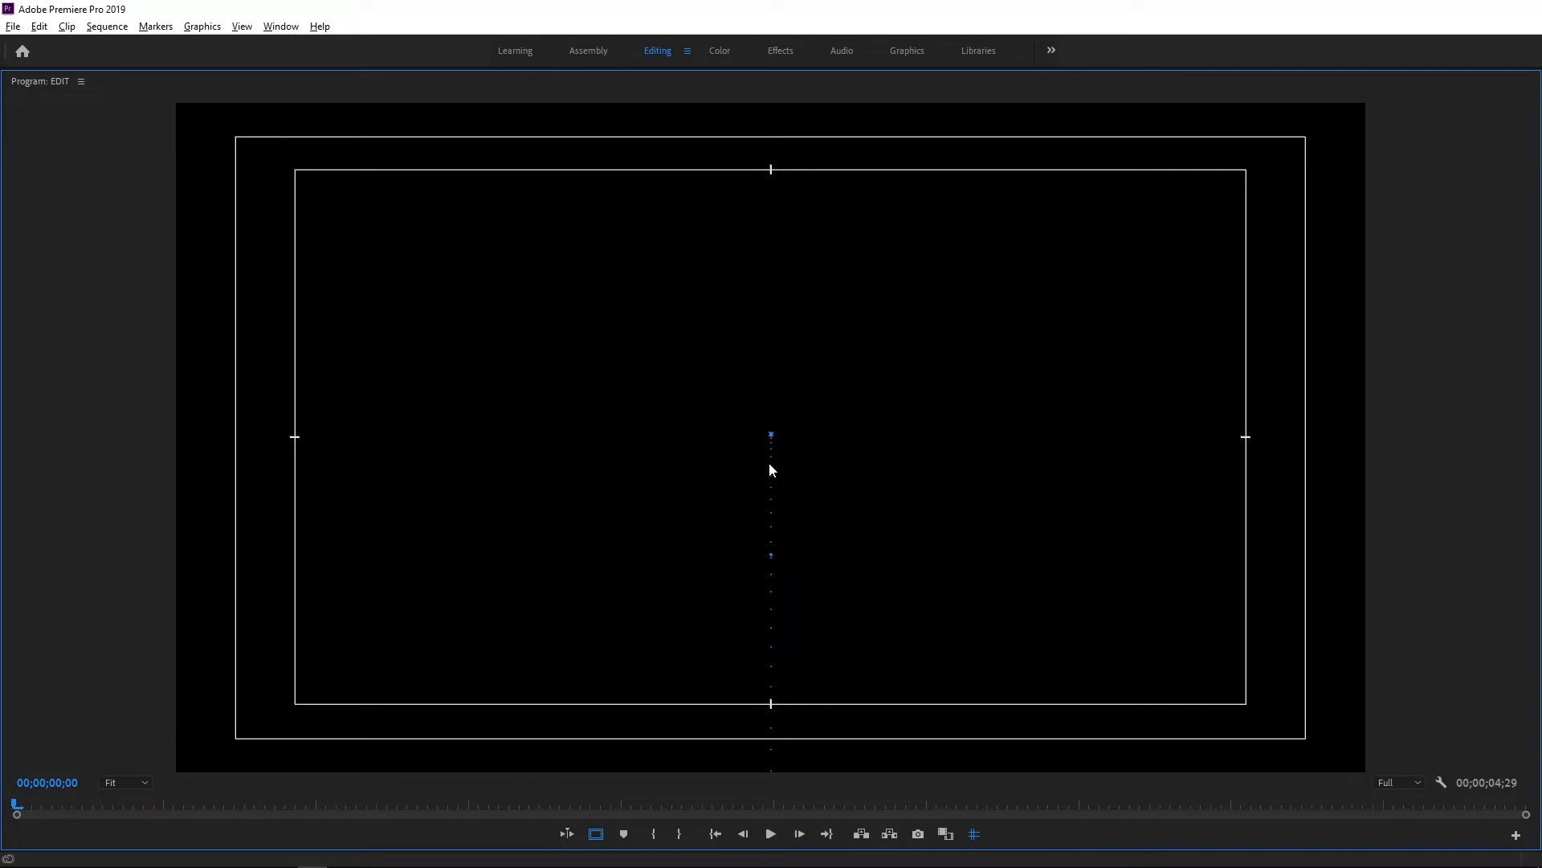
pyautogui.press('`')
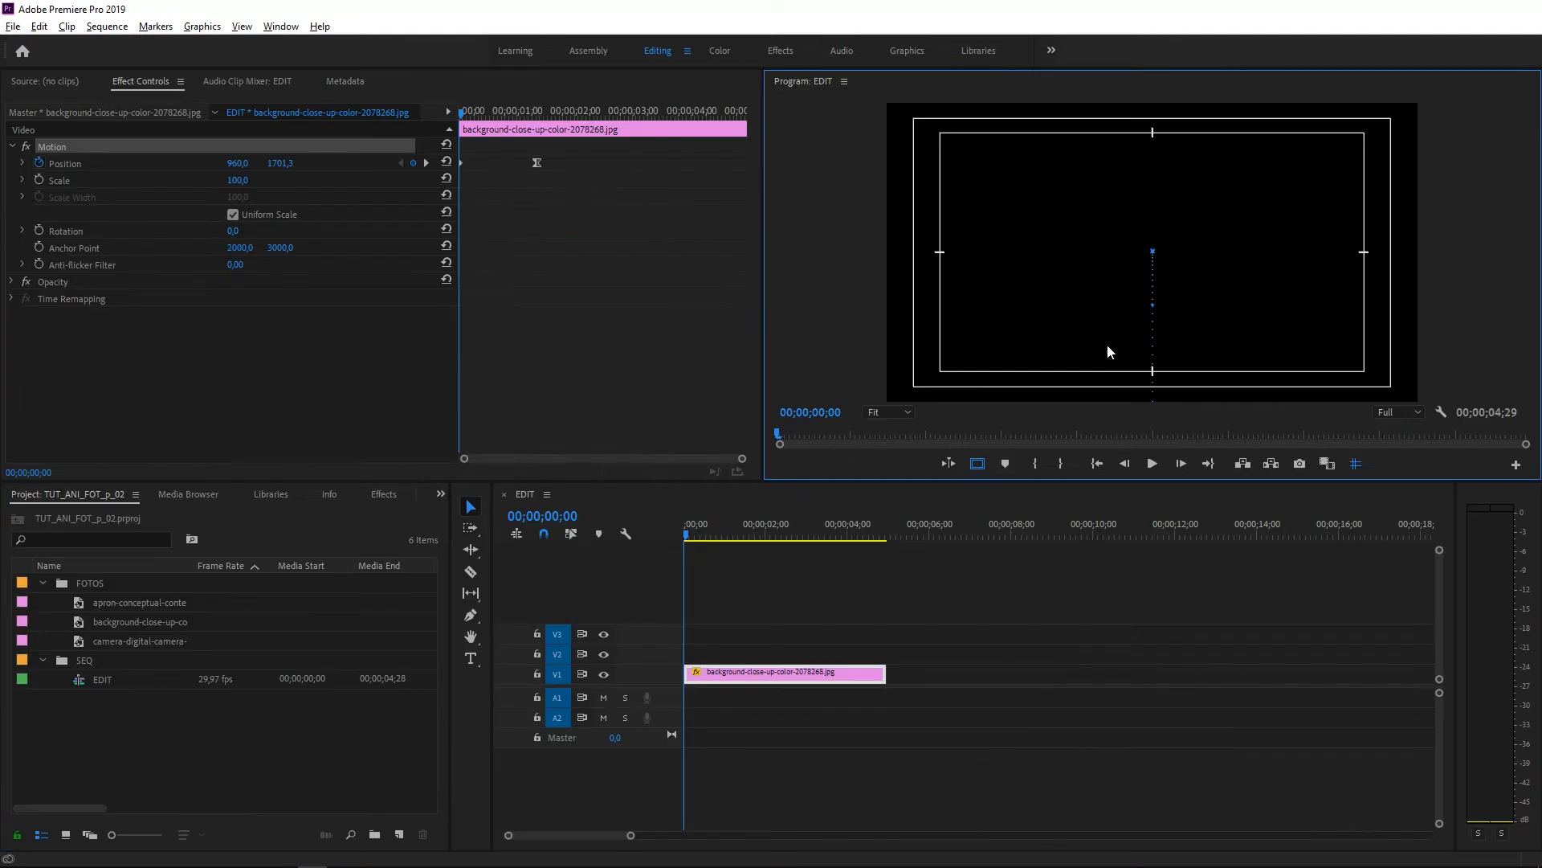
# Reselect the watch clip, expand its Position velocity graph and enlarge the keyframe timeline around both keyframes.
pyautogui.click(763, 564)
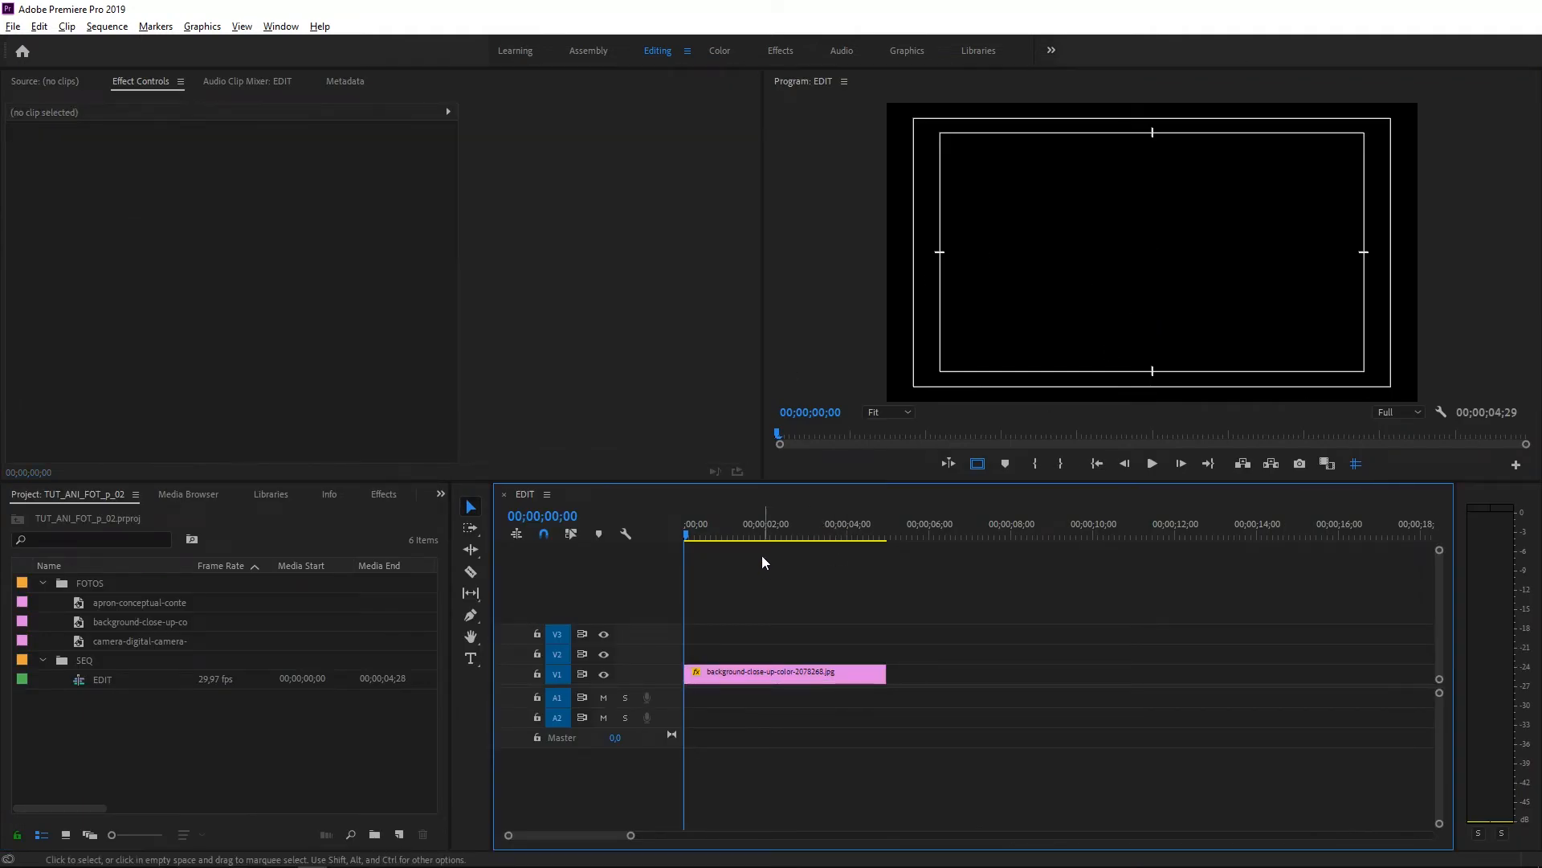
pyautogui.click(747, 682)
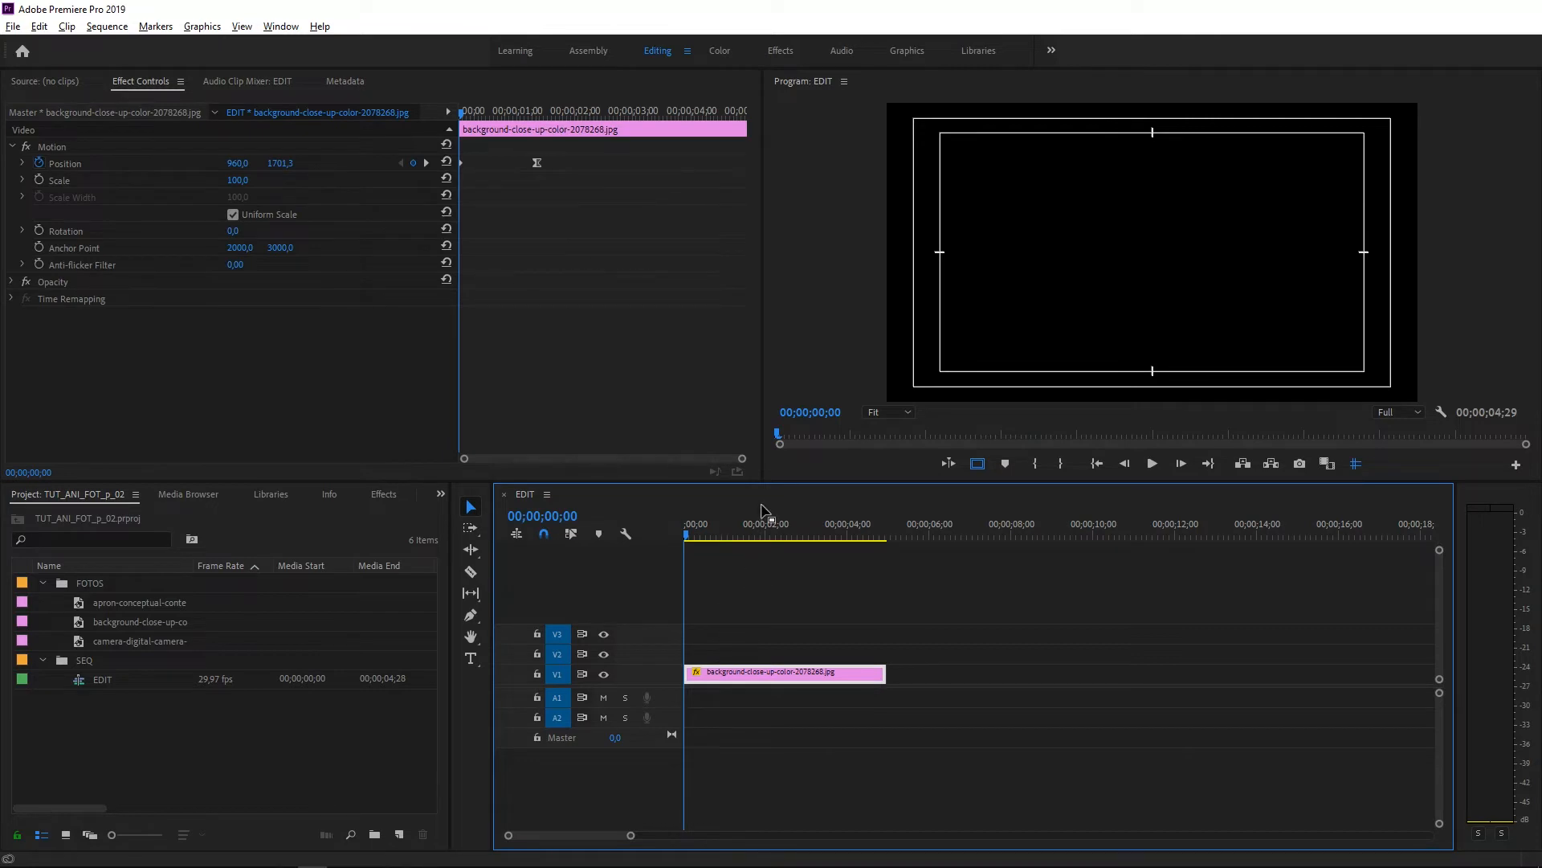
pyautogui.click(717, 540)
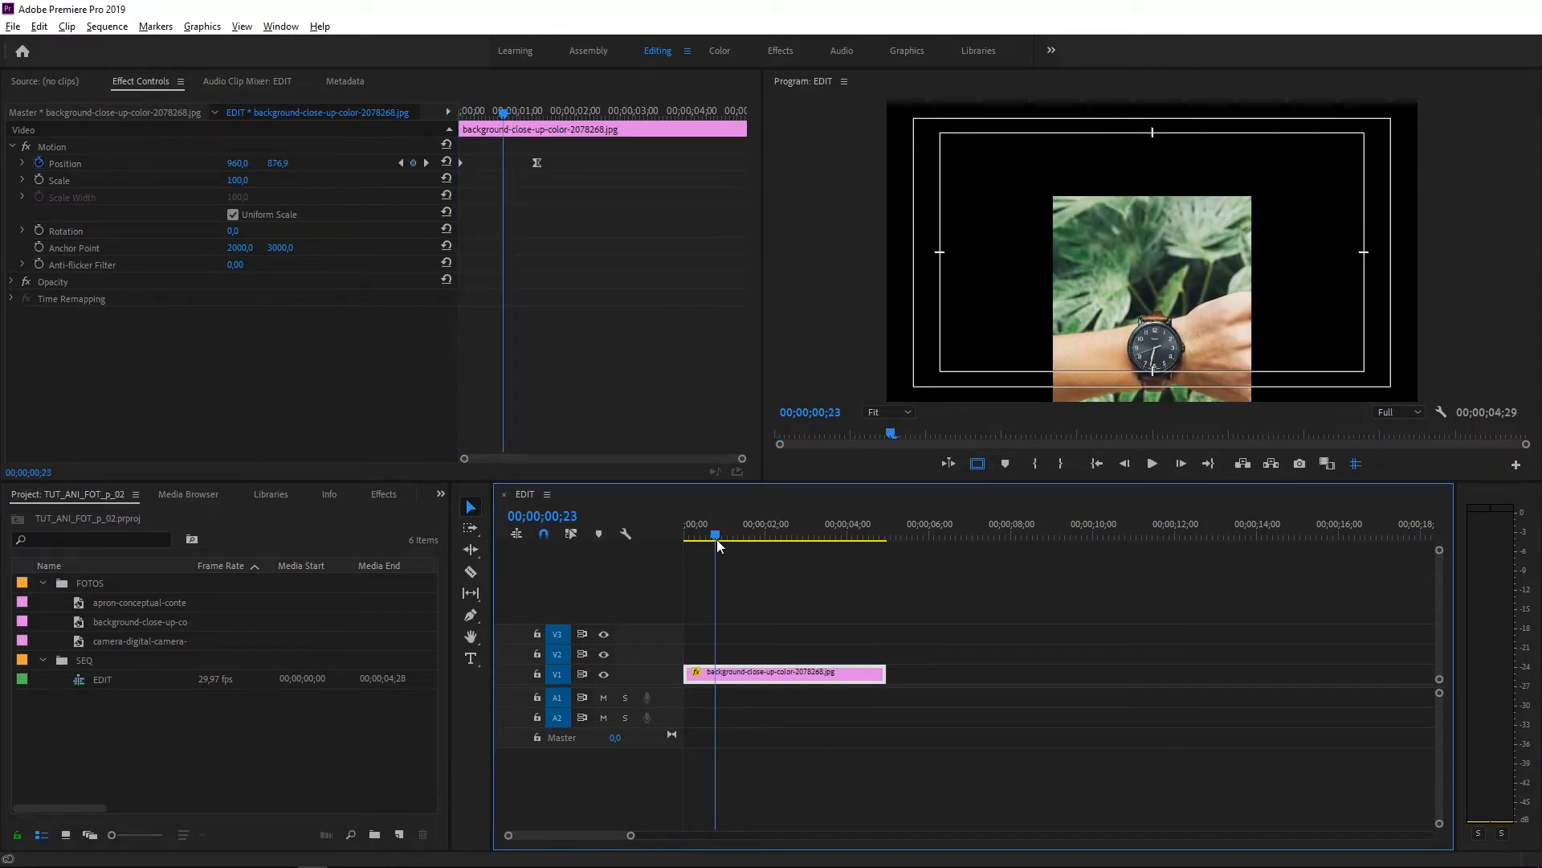
pyautogui.moveTo(719, 546); pyautogui.dragTo(712, 545)
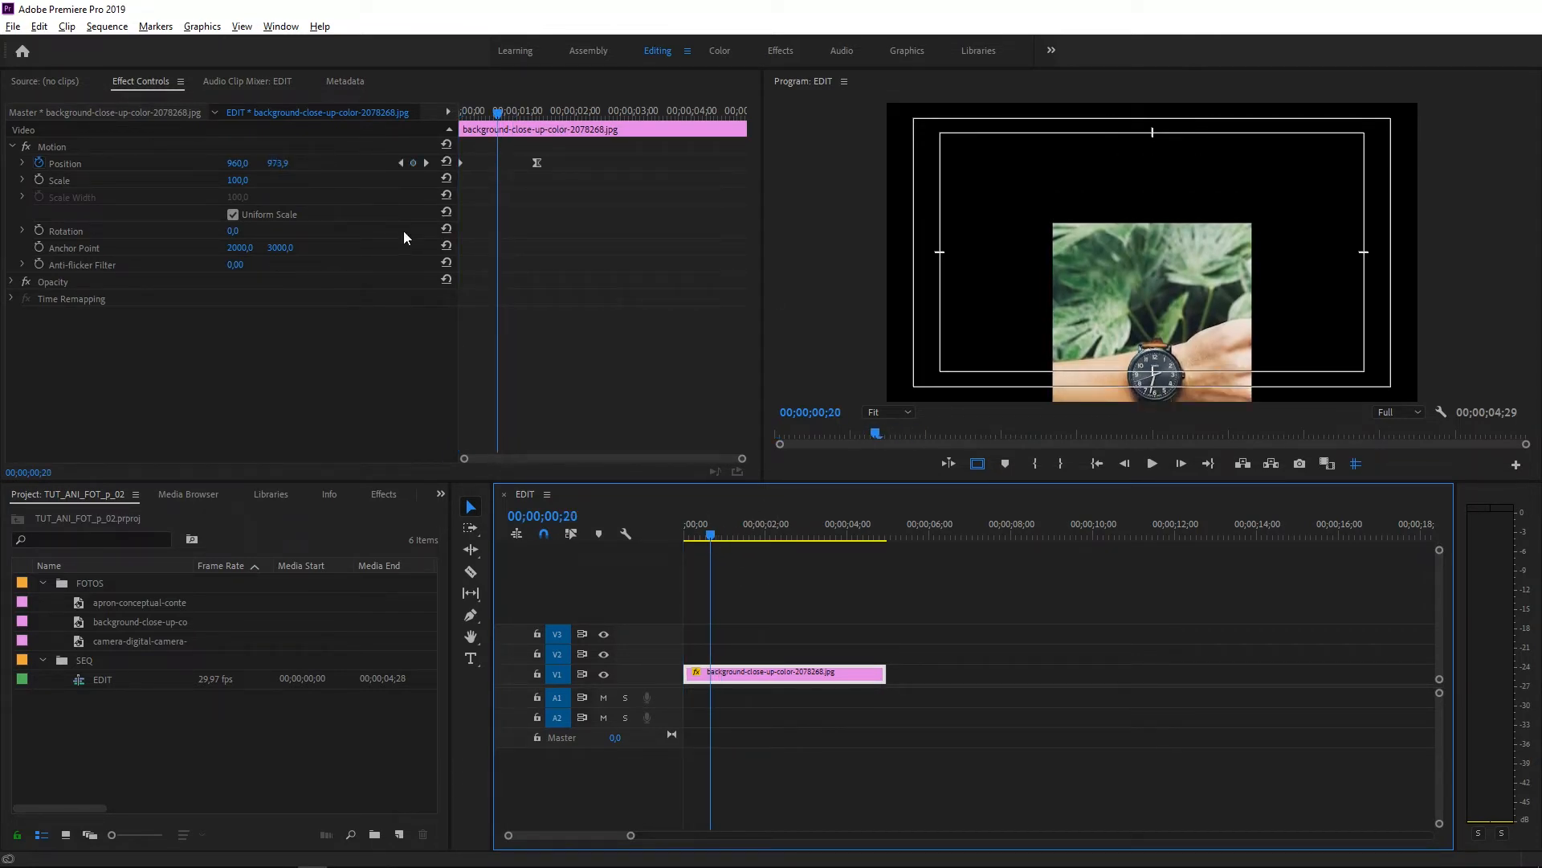
pyautogui.click(22, 164)
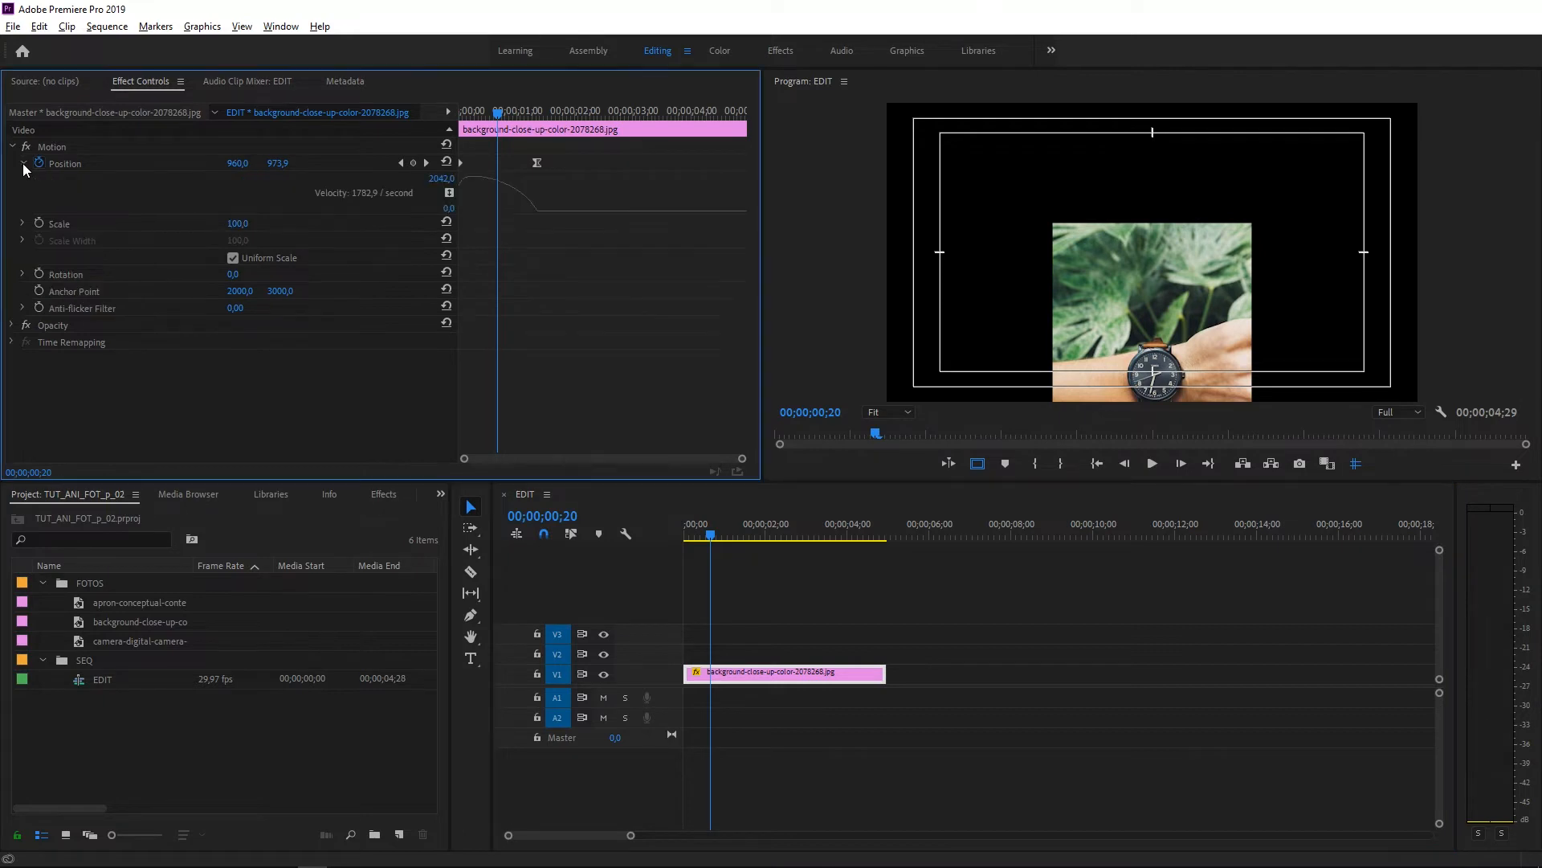
pyautogui.moveTo(498, 110); pyautogui.dragTo(446, 113)
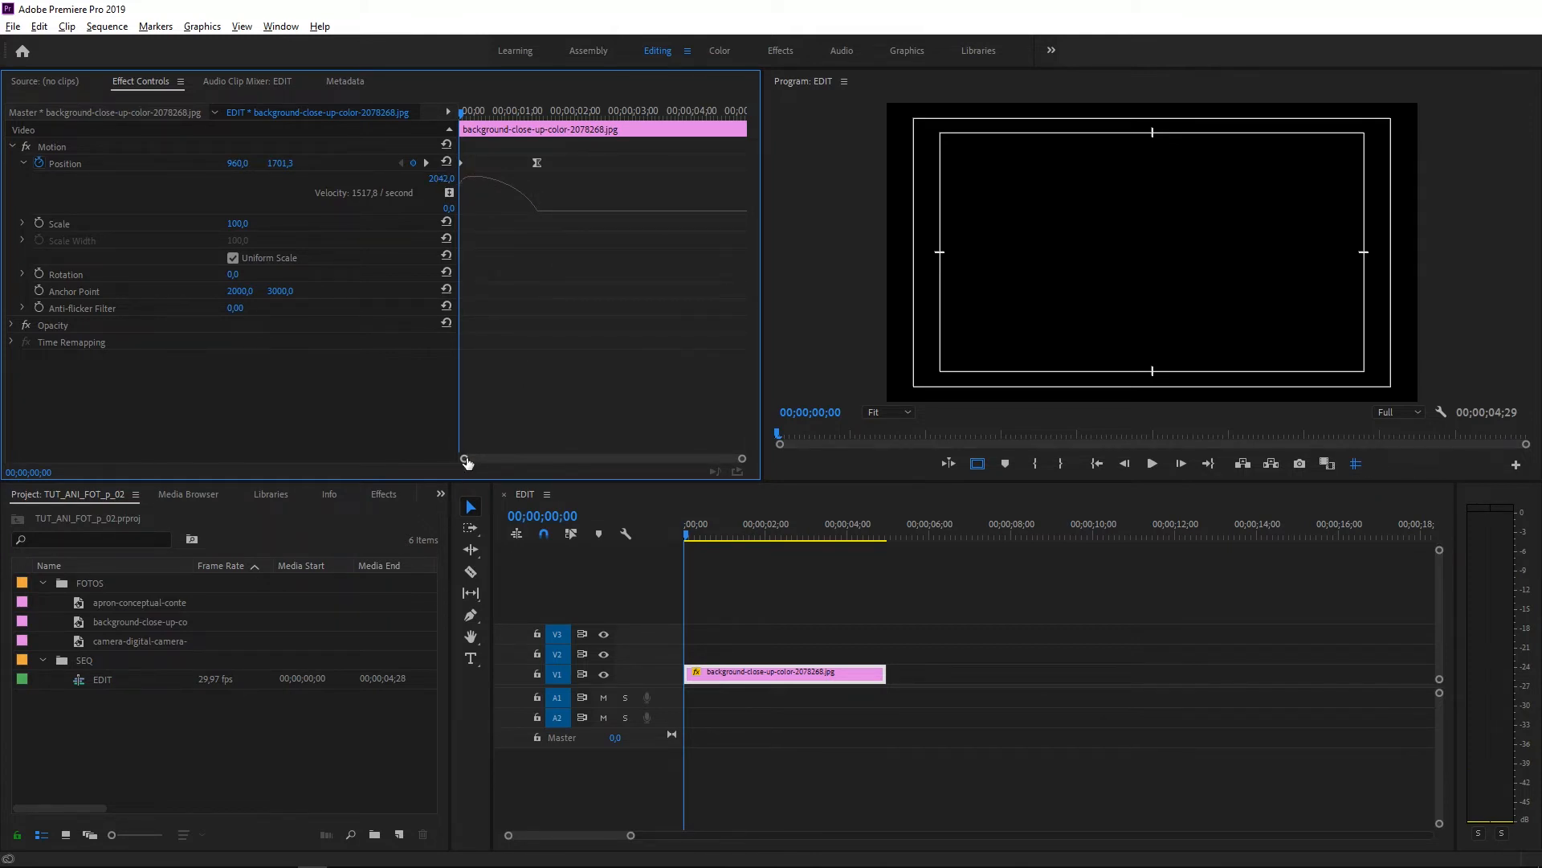
pyautogui.moveTo(466, 459)
pyautogui.mouseDown()
pyautogui.moveTo(550, 476)
pyautogui.moveTo(482, 464)
pyautogui.moveTo(509, 458)
pyautogui.moveTo(523, 468)
pyautogui.moveTo(488, 473)
pyautogui.mouseUp()
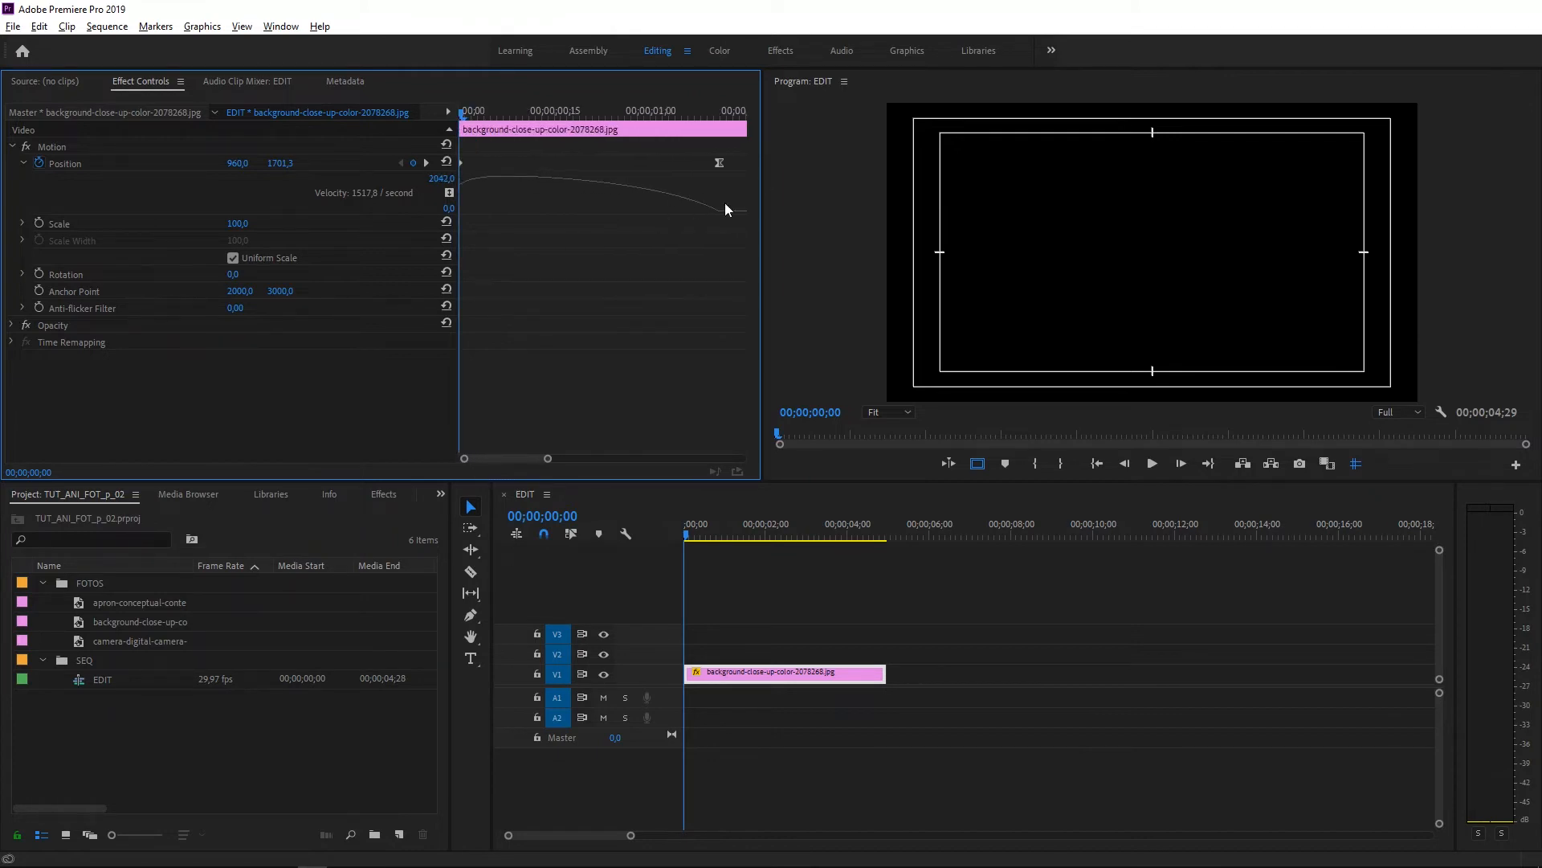
# Set the second Position keyframe to Linear temporal interpolation to compare the velocity graph at 00;00;00;25.
pyautogui.moveTo(487, 113); pyautogui.dragTo(621, 122)
pyautogui.rightClick(720, 166)
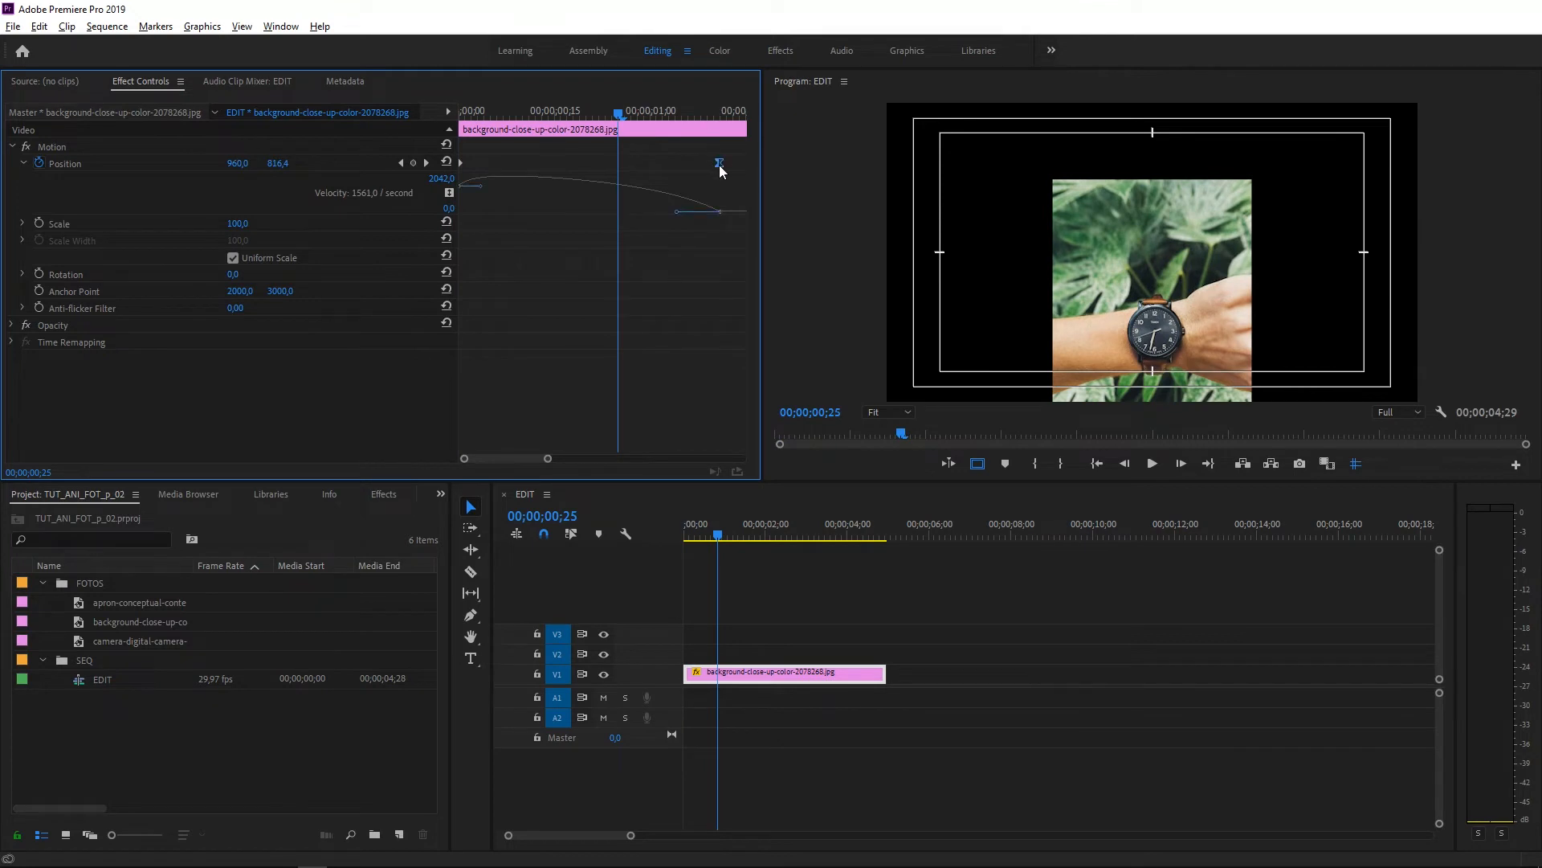
pyautogui.moveTo(843, 299)
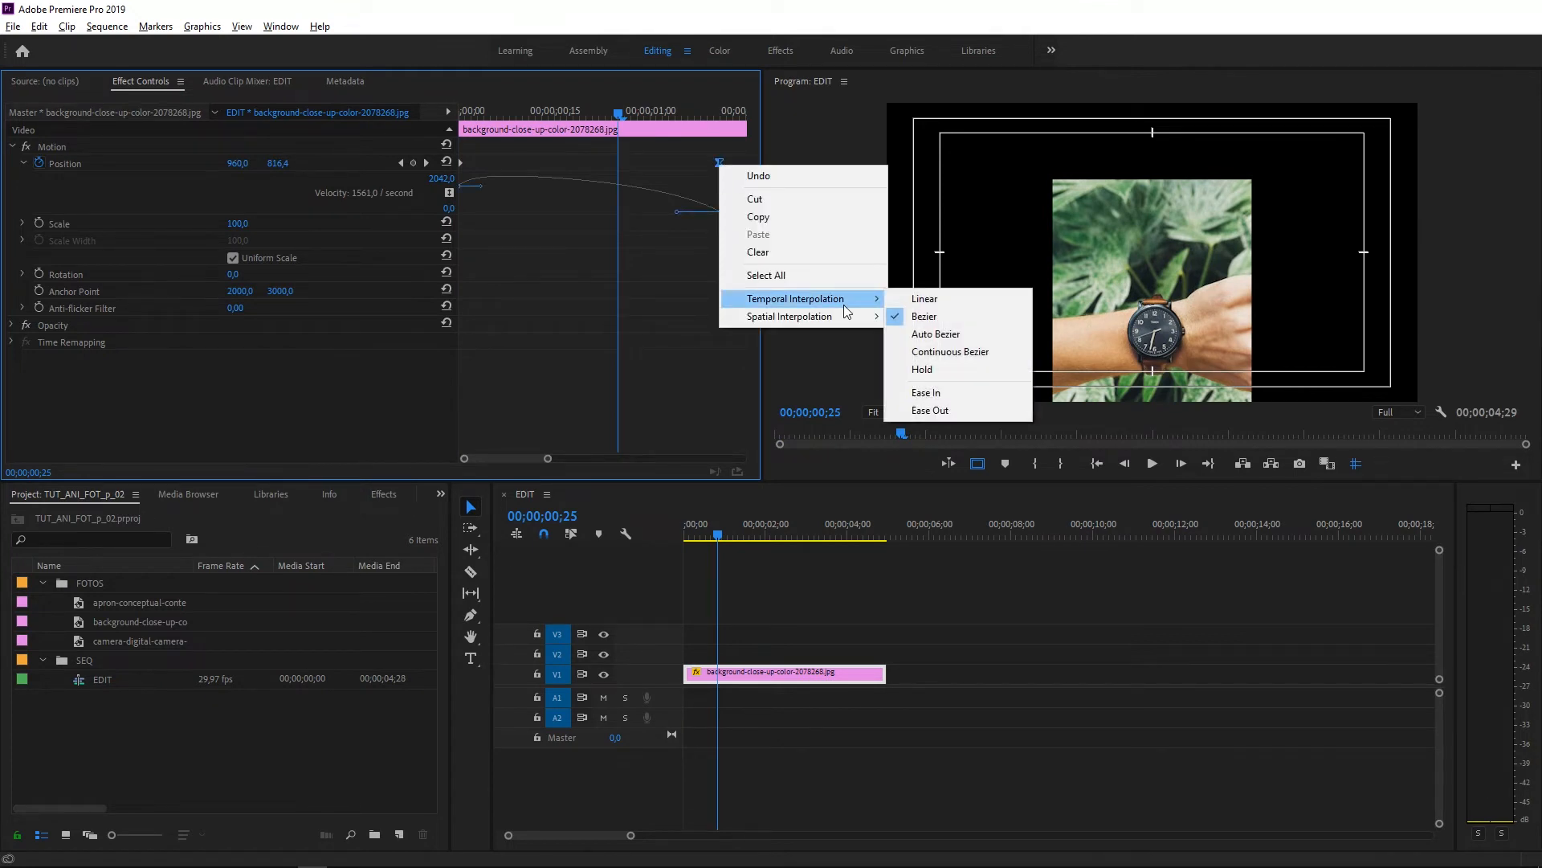
pyautogui.click(910, 299)
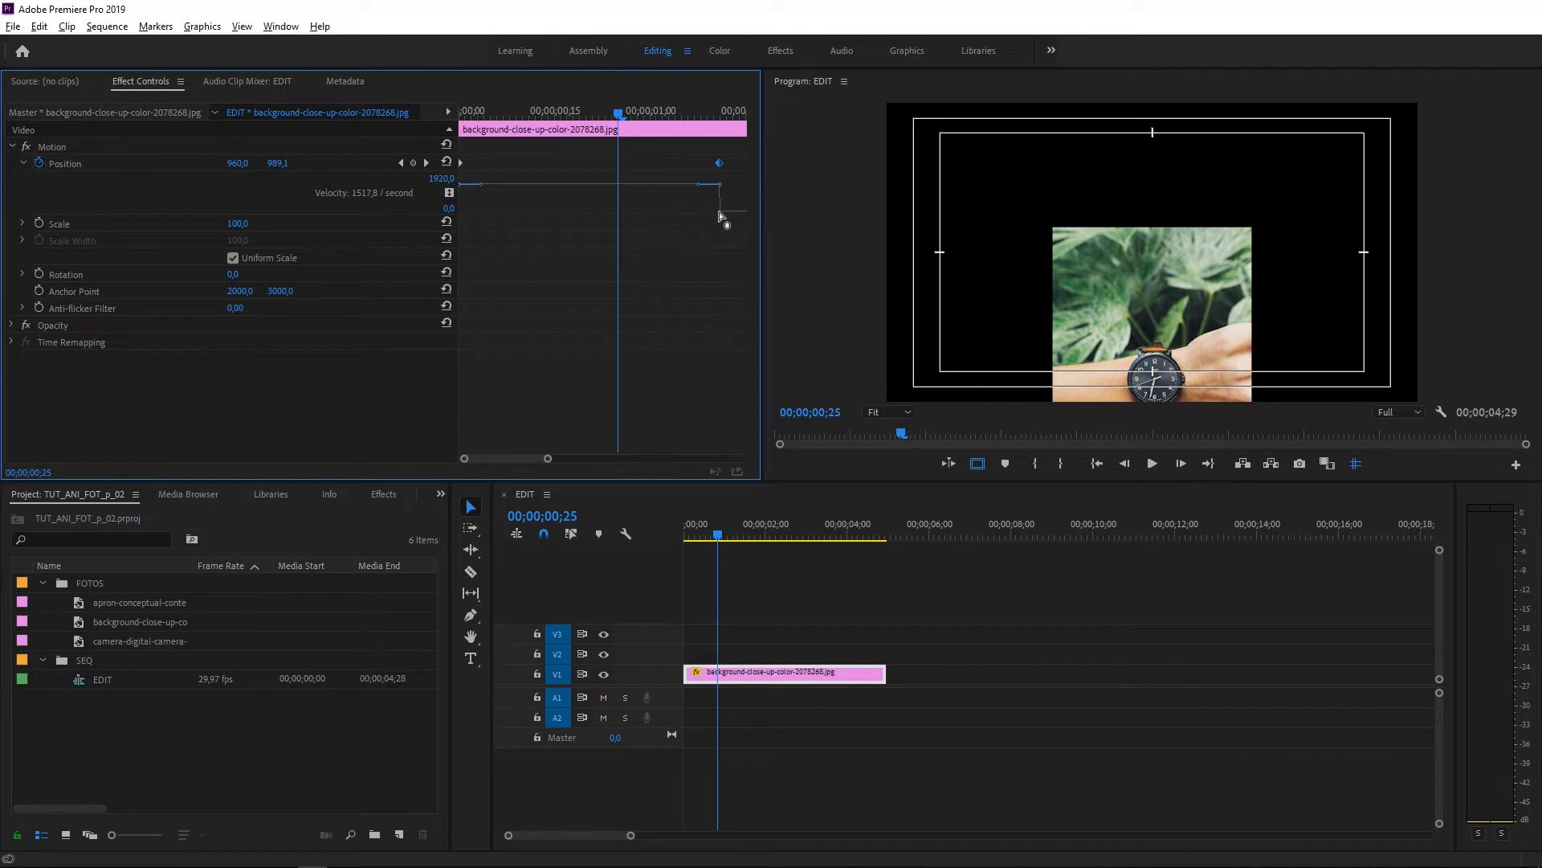
# Reapply Ease In temporal interpolation to the second Position keyframe.
pyautogui.rightClick(719, 166)
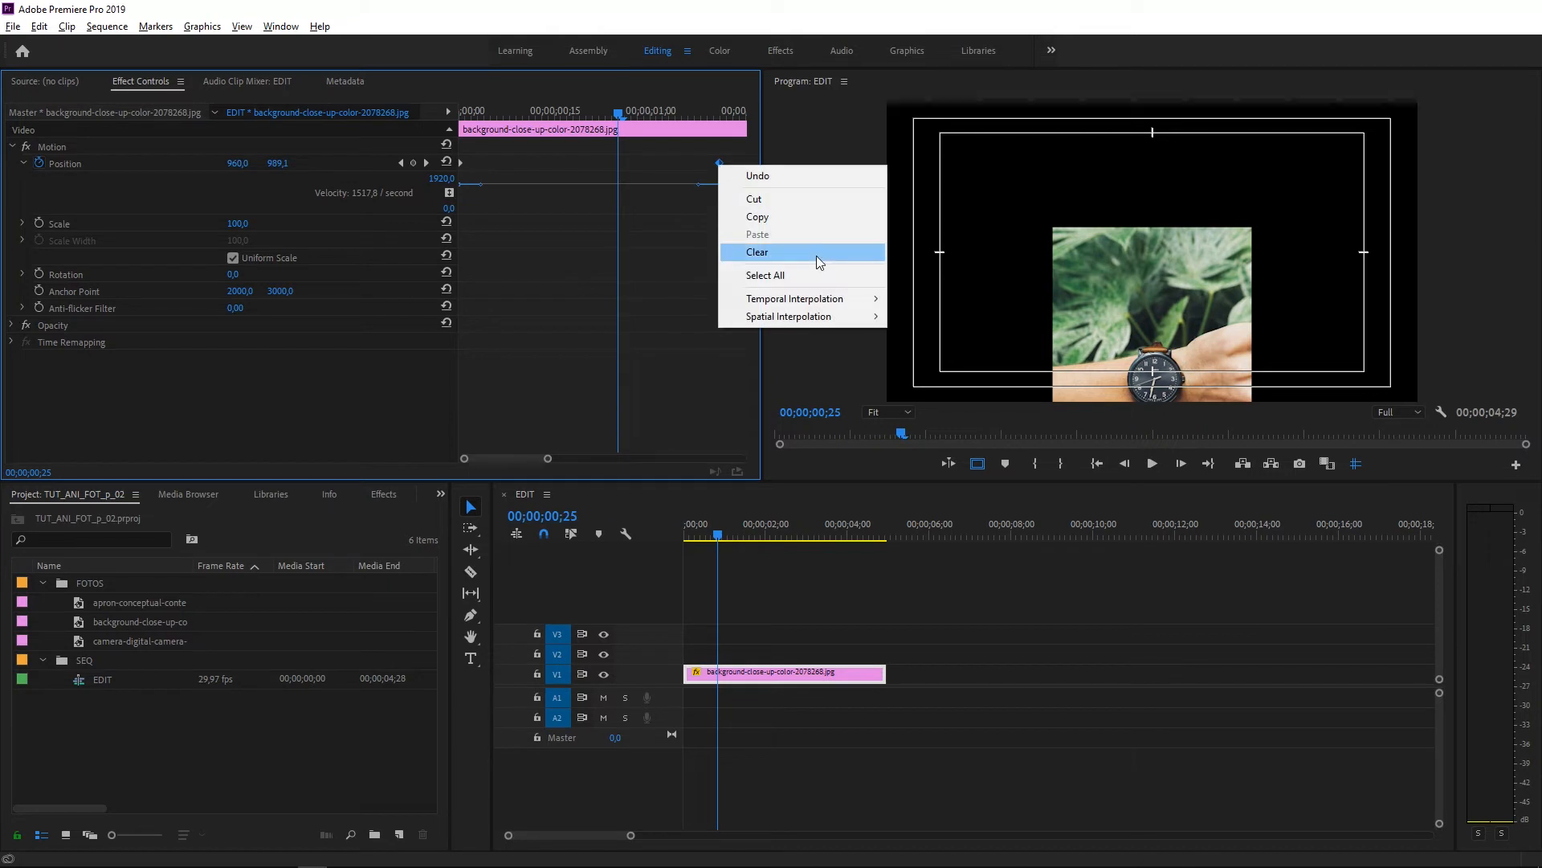
pyautogui.moveTo(831, 298)
pyautogui.click(925, 392)
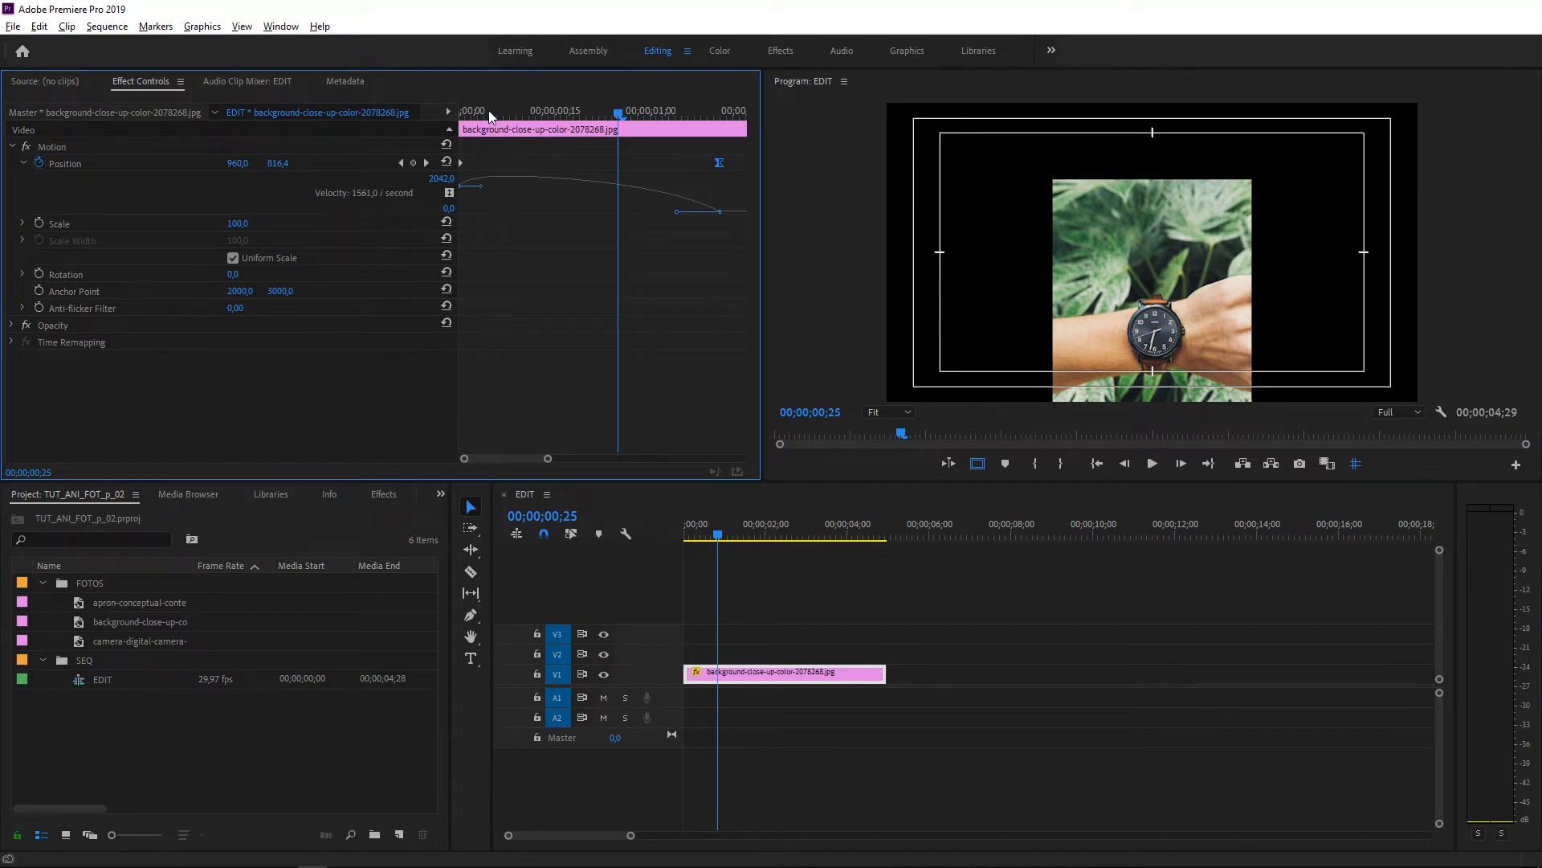
# Scrub from the sequence start to about frame 15 to examine how the Position velocity changes along the graph.
pyautogui.moveTo(488, 111); pyautogui.dragTo(448, 108)
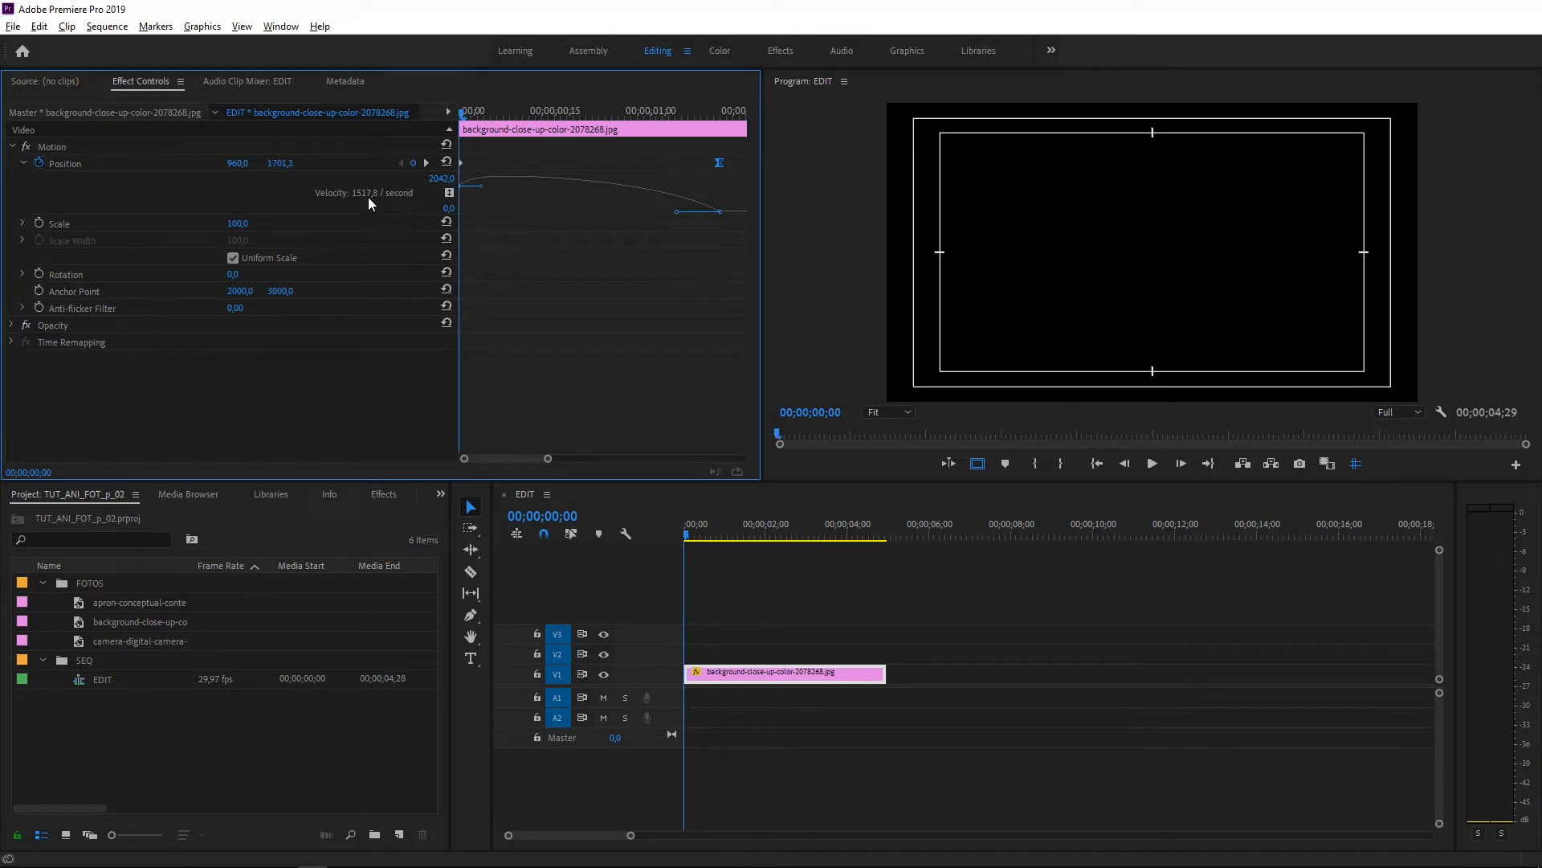
pyautogui.moveTo(470, 115); pyautogui.dragTo(478, 113)
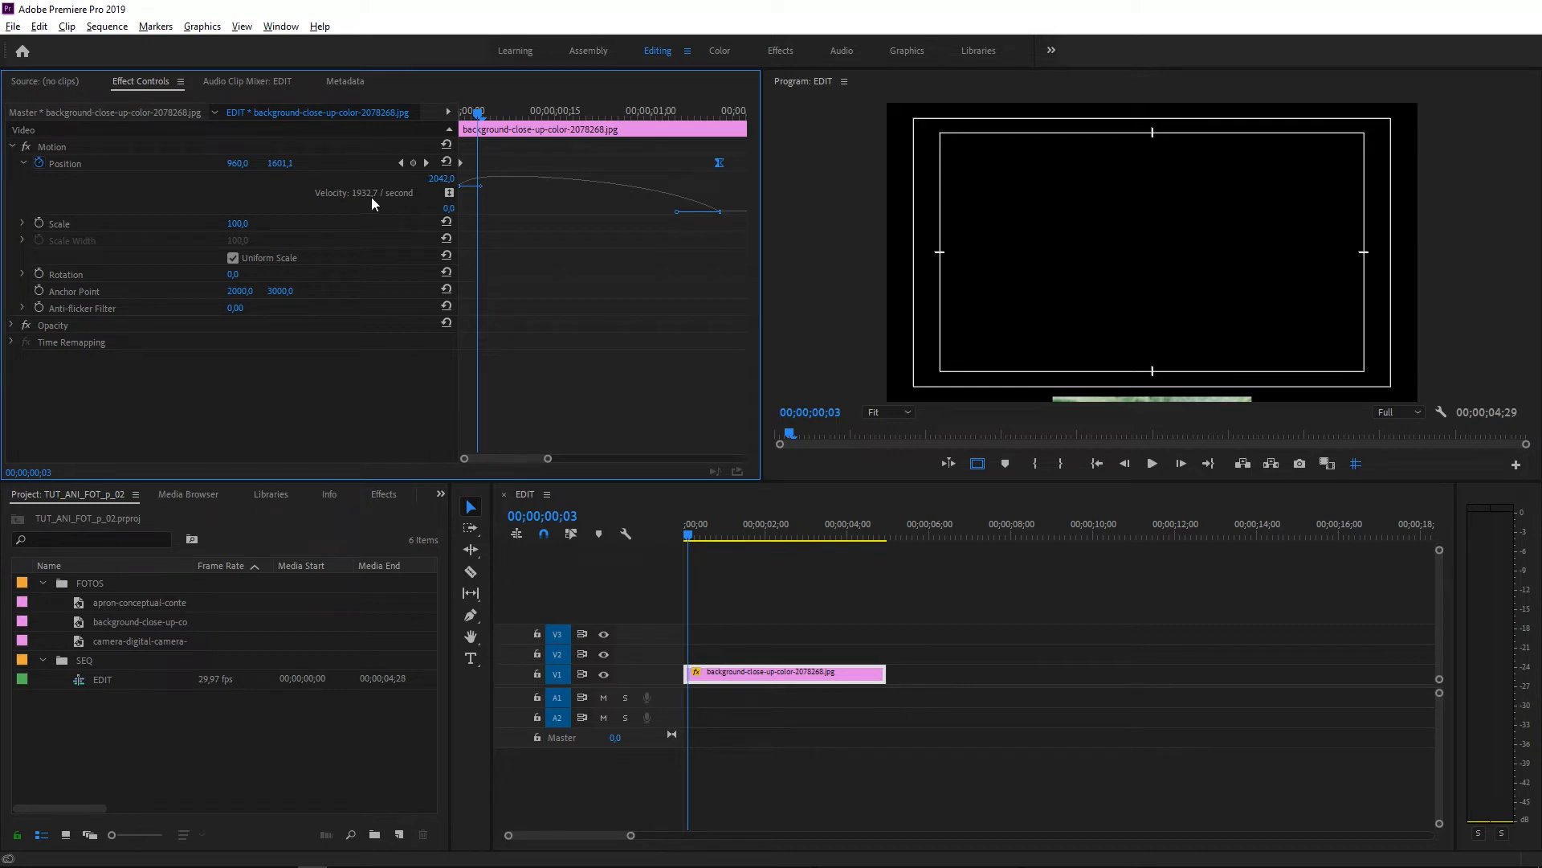
pyautogui.moveTo(479, 113); pyautogui.dragTo(554, 113)
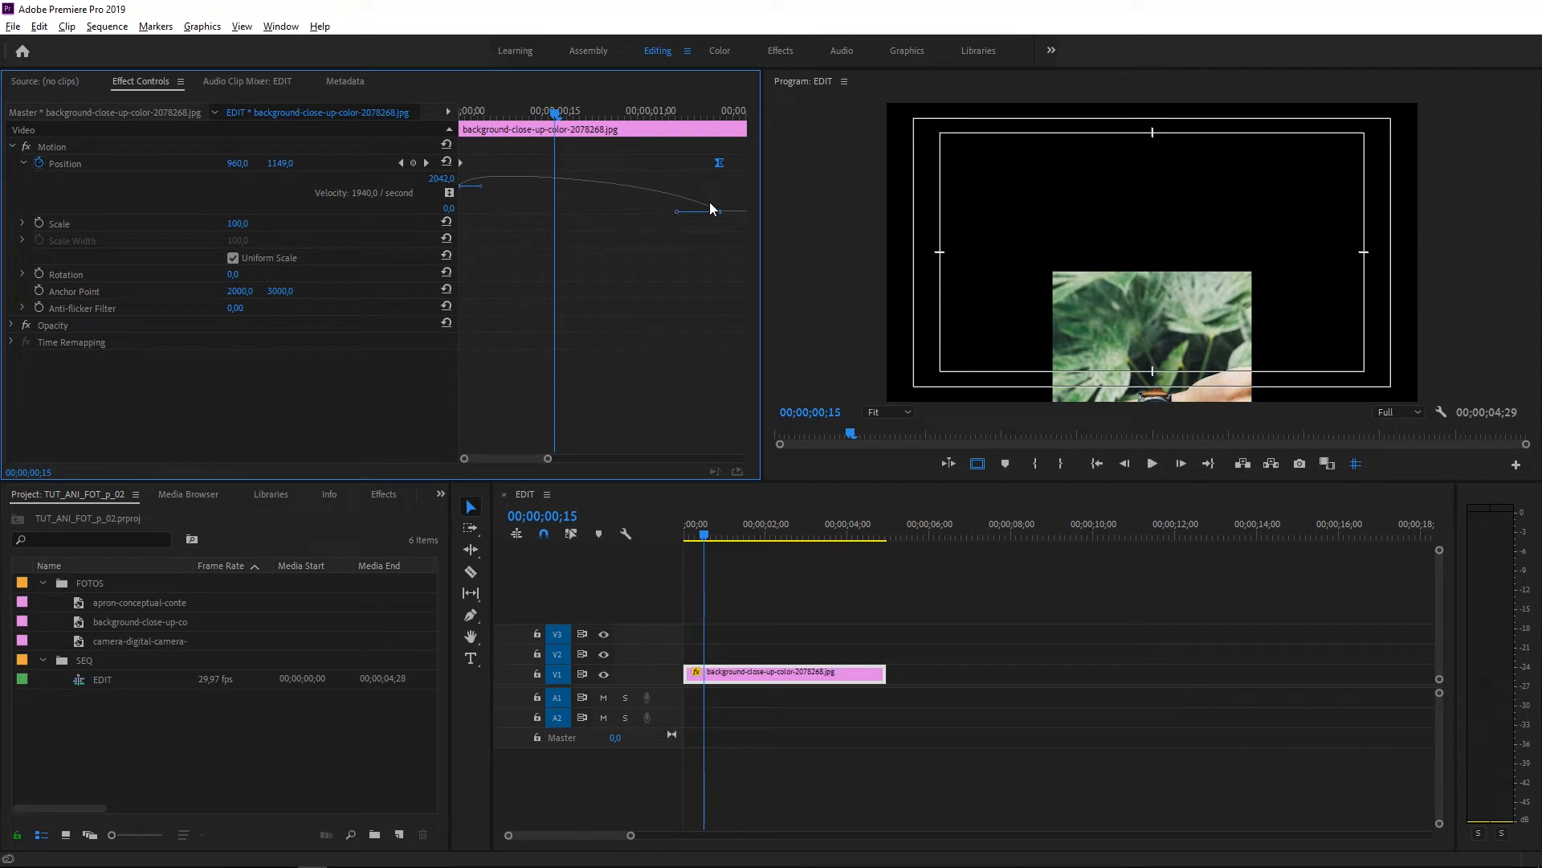
pyautogui.moveTo(580, 106); pyautogui.dragTo(549, 133)
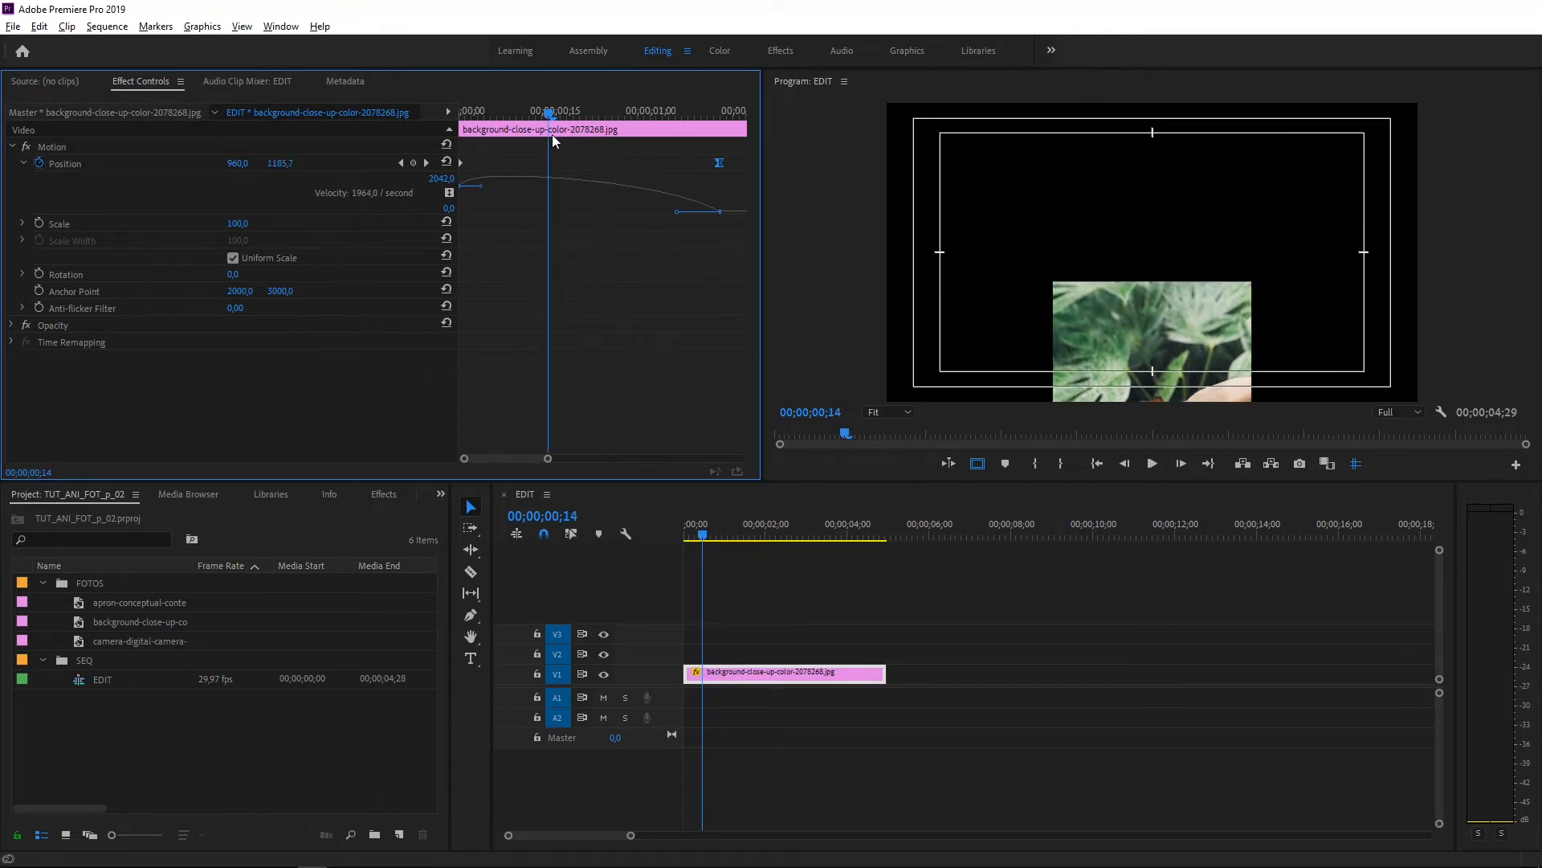
# Scrub to 00;00;01;04 and back to 00;00;00;23 to examine how the Position velocity falls towards the second keyframe.
pyautogui.click(557, 176)
pyautogui.click(720, 165)
pyautogui.click(676, 113)
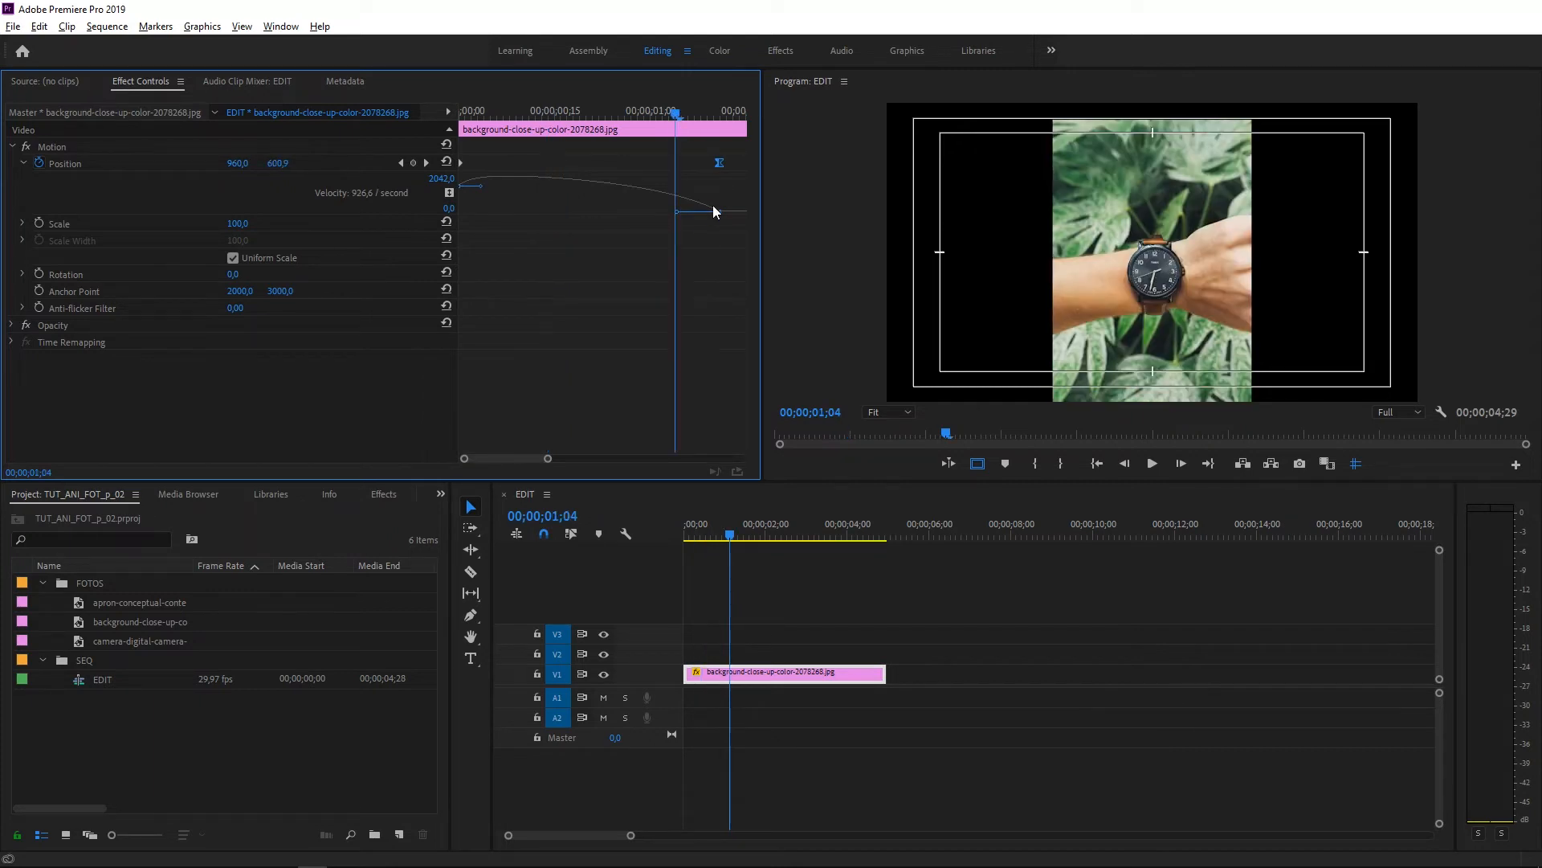
pyautogui.moveTo(668, 111); pyautogui.dragTo(606, 111)
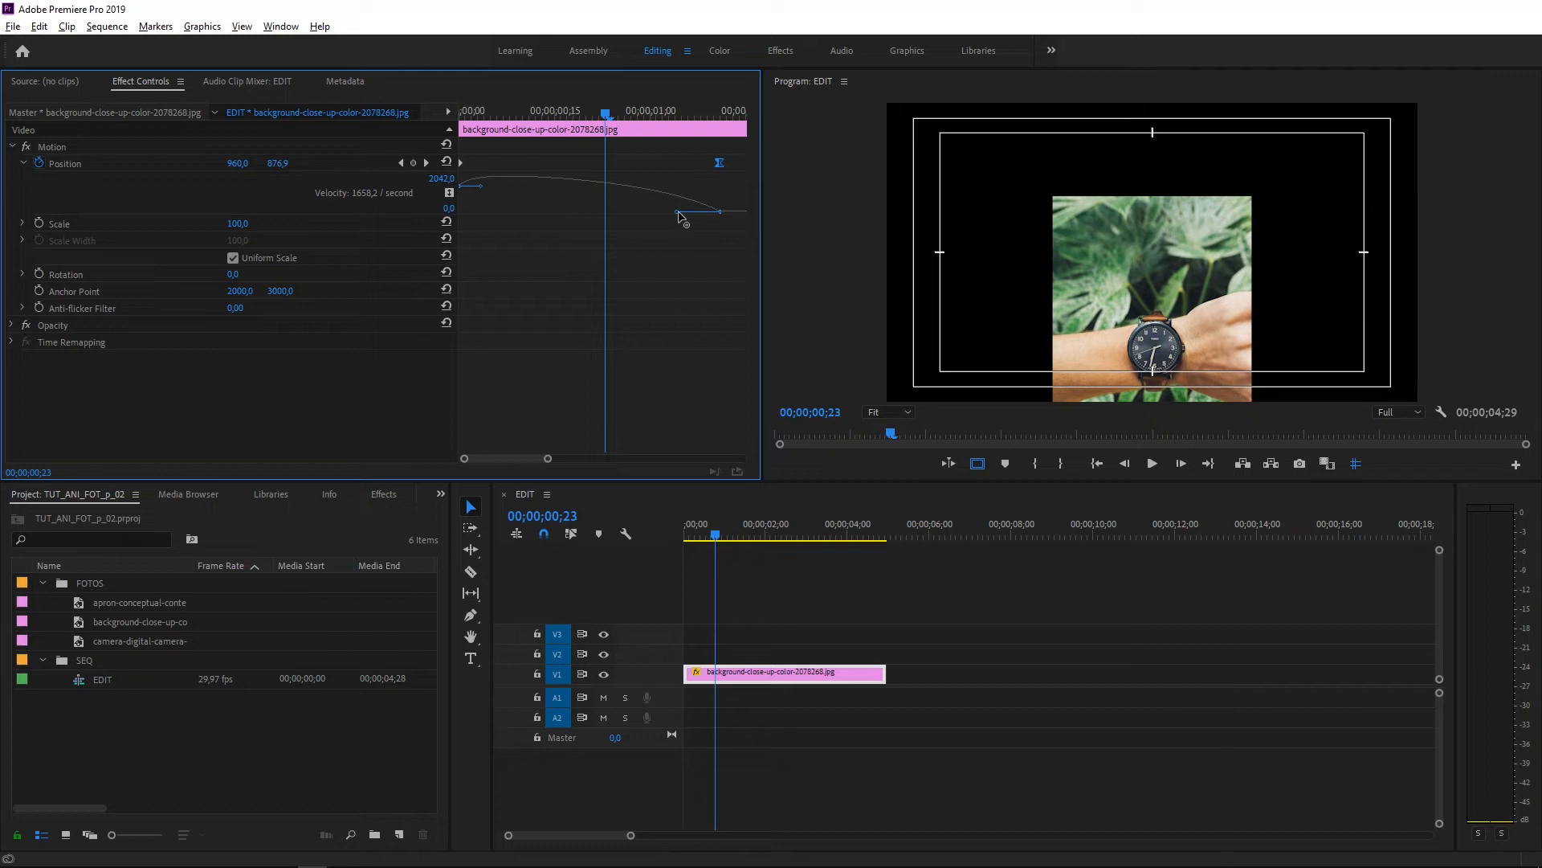
# Lengthen the second Position keyframe's incoming velocity handle back to about frame 20 and play the steeper ease from the start.
pyautogui.moveTo(679, 214); pyautogui.dragTo(561, 213)
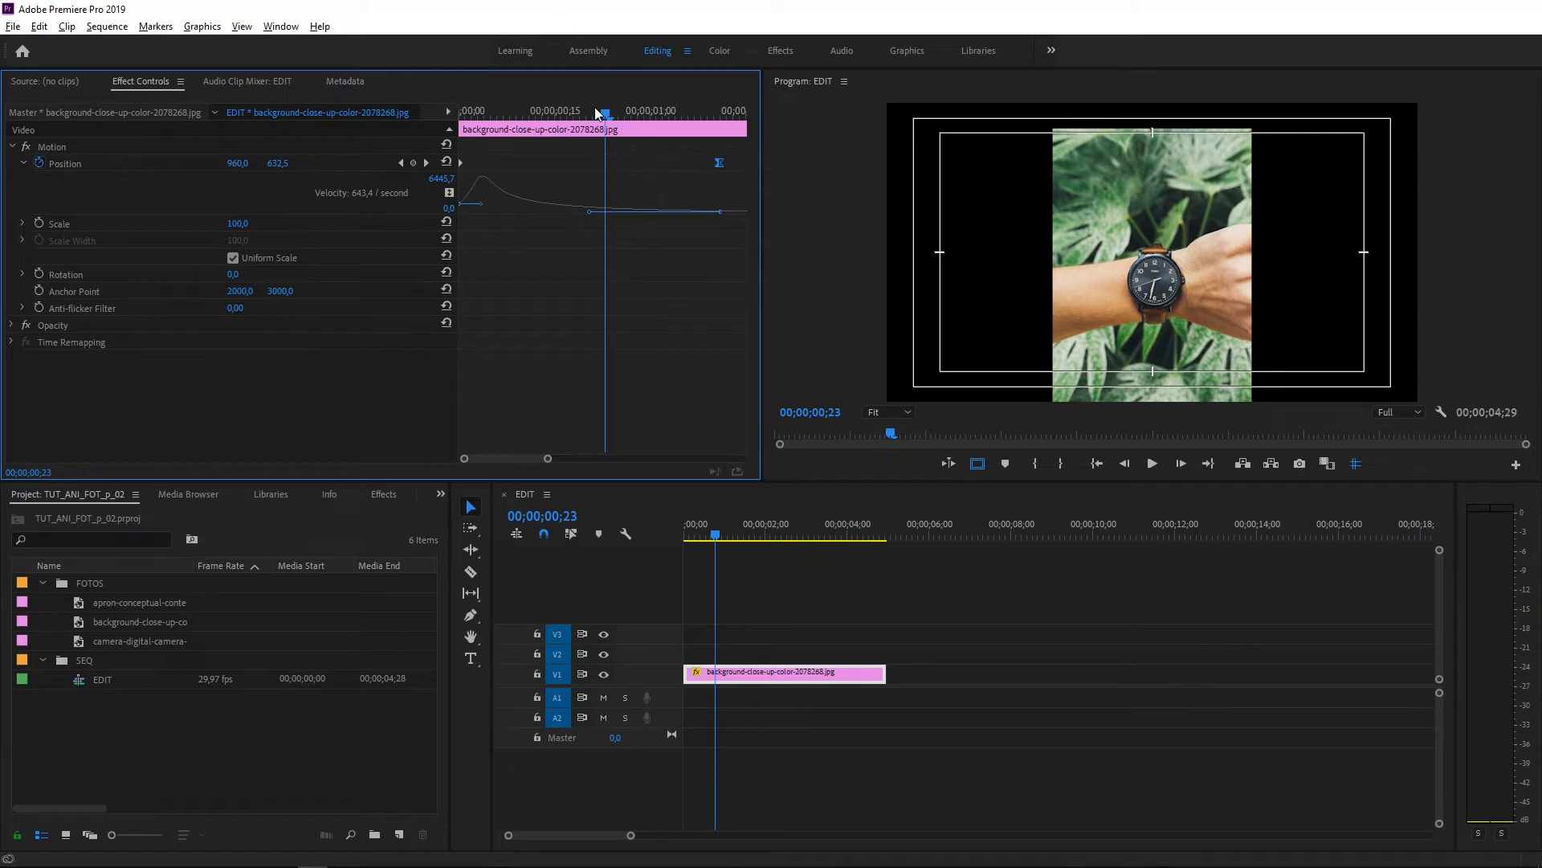
pyautogui.moveTo(598, 110); pyautogui.dragTo(445, 101)
pyautogui.press('space')
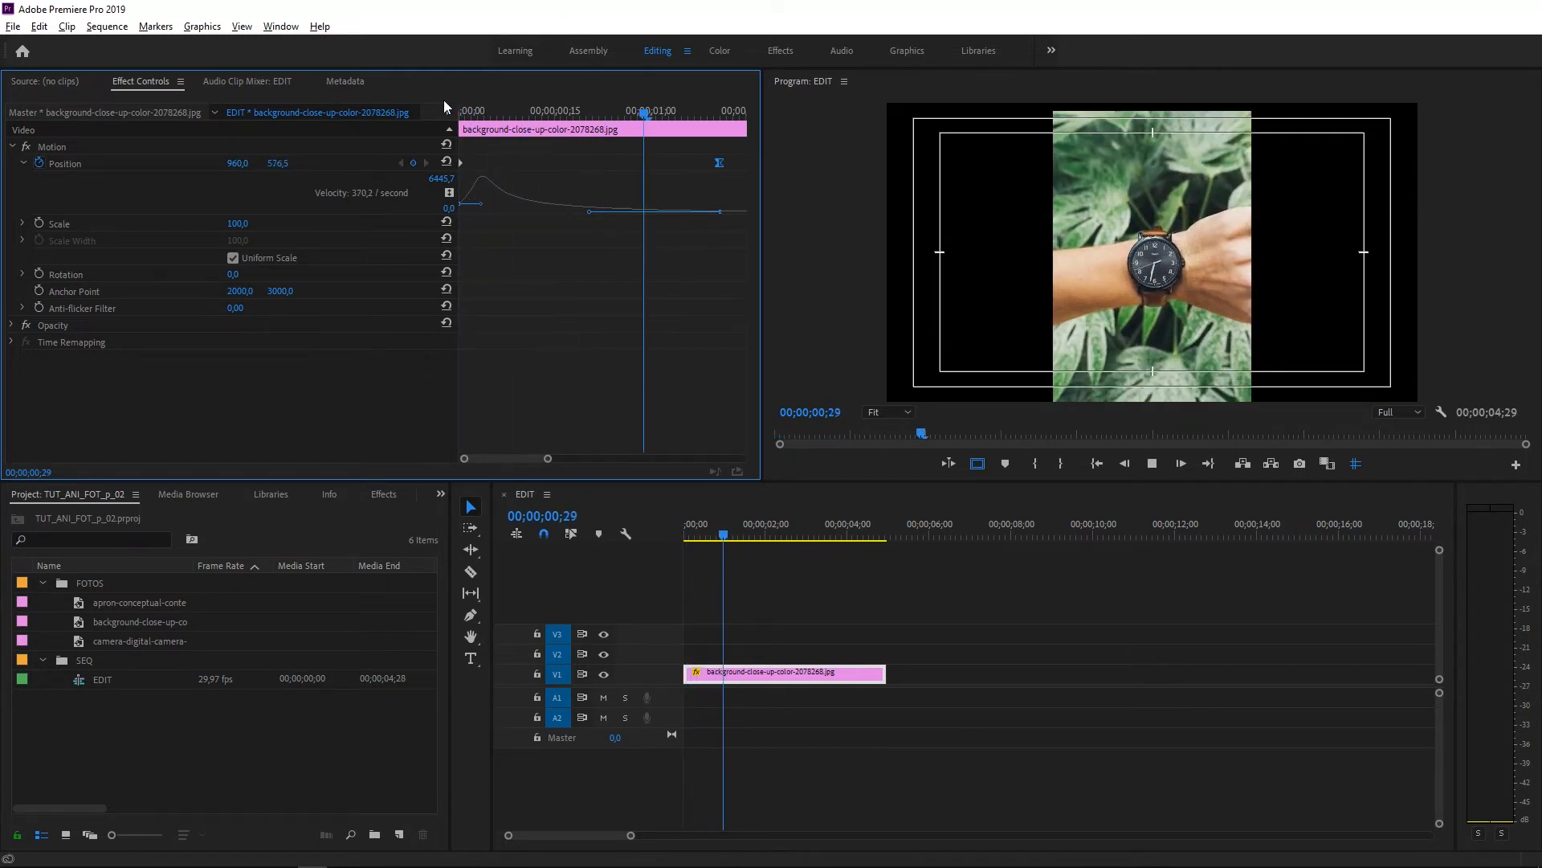
pyautogui.moveTo(569, 108); pyautogui.dragTo(490, 112)
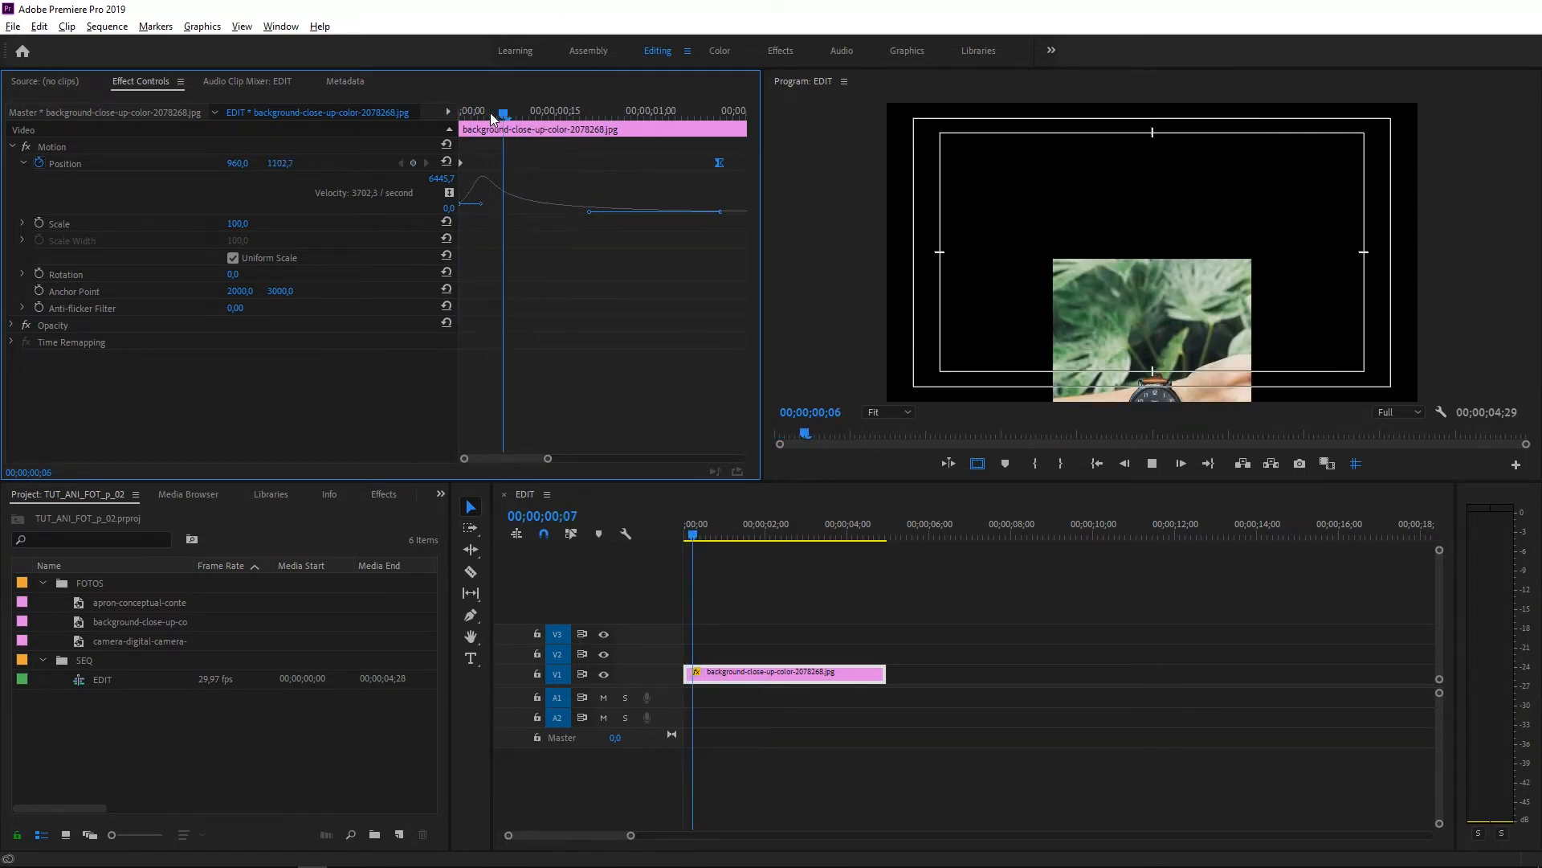
pyautogui.press('space')
pyautogui.click(458, 112)
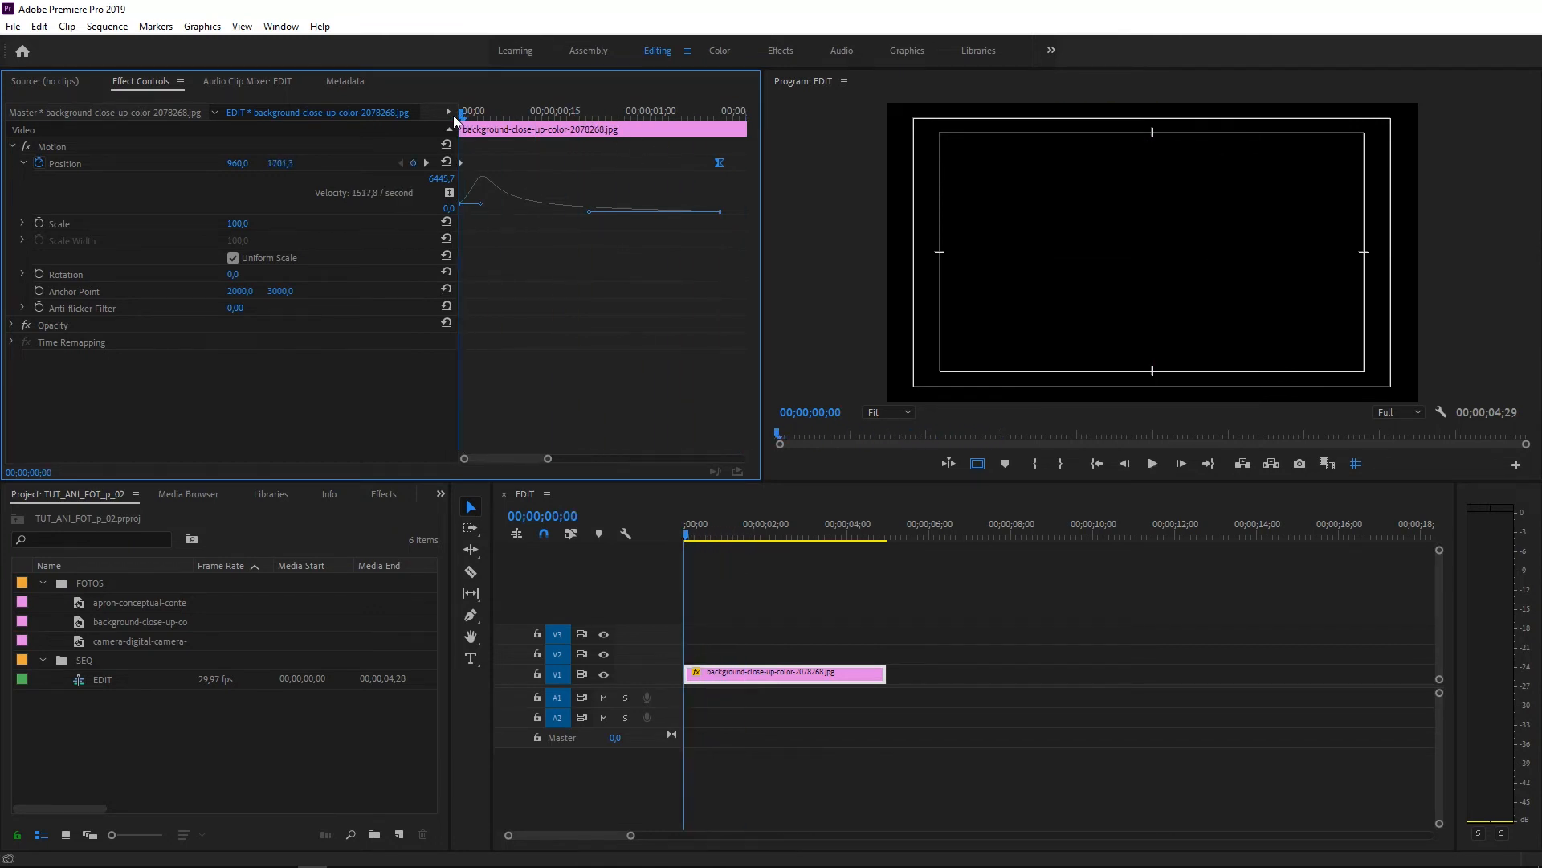
pyautogui.press('space')
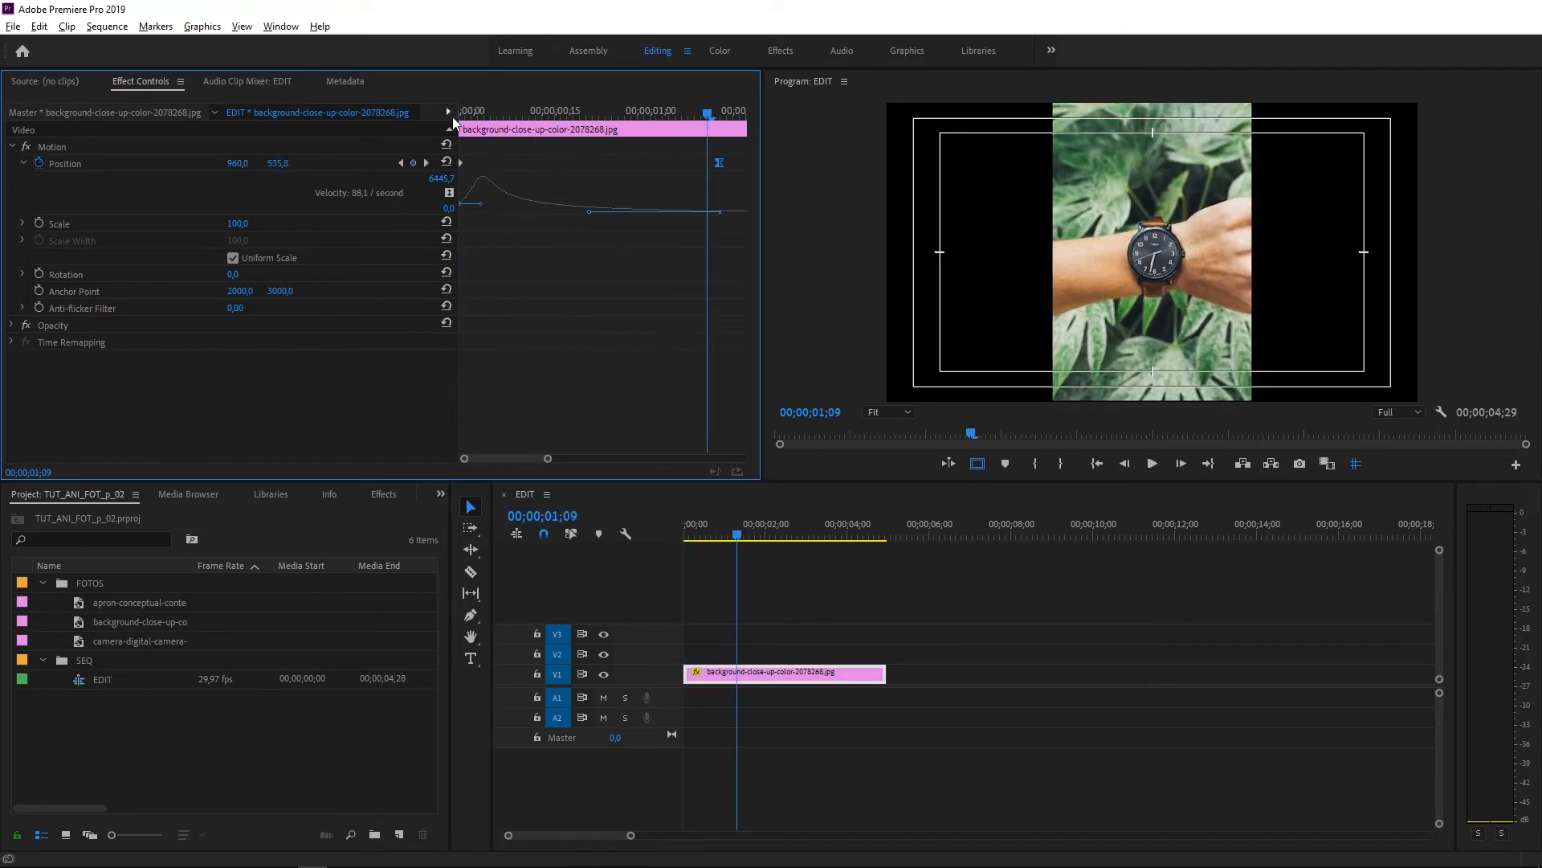
# Undo the velocity handle change and play the original ease from the sequence start for comparison.
pyautogui.hotkey('ctrl', 'z')
pyautogui.click(460, 114)
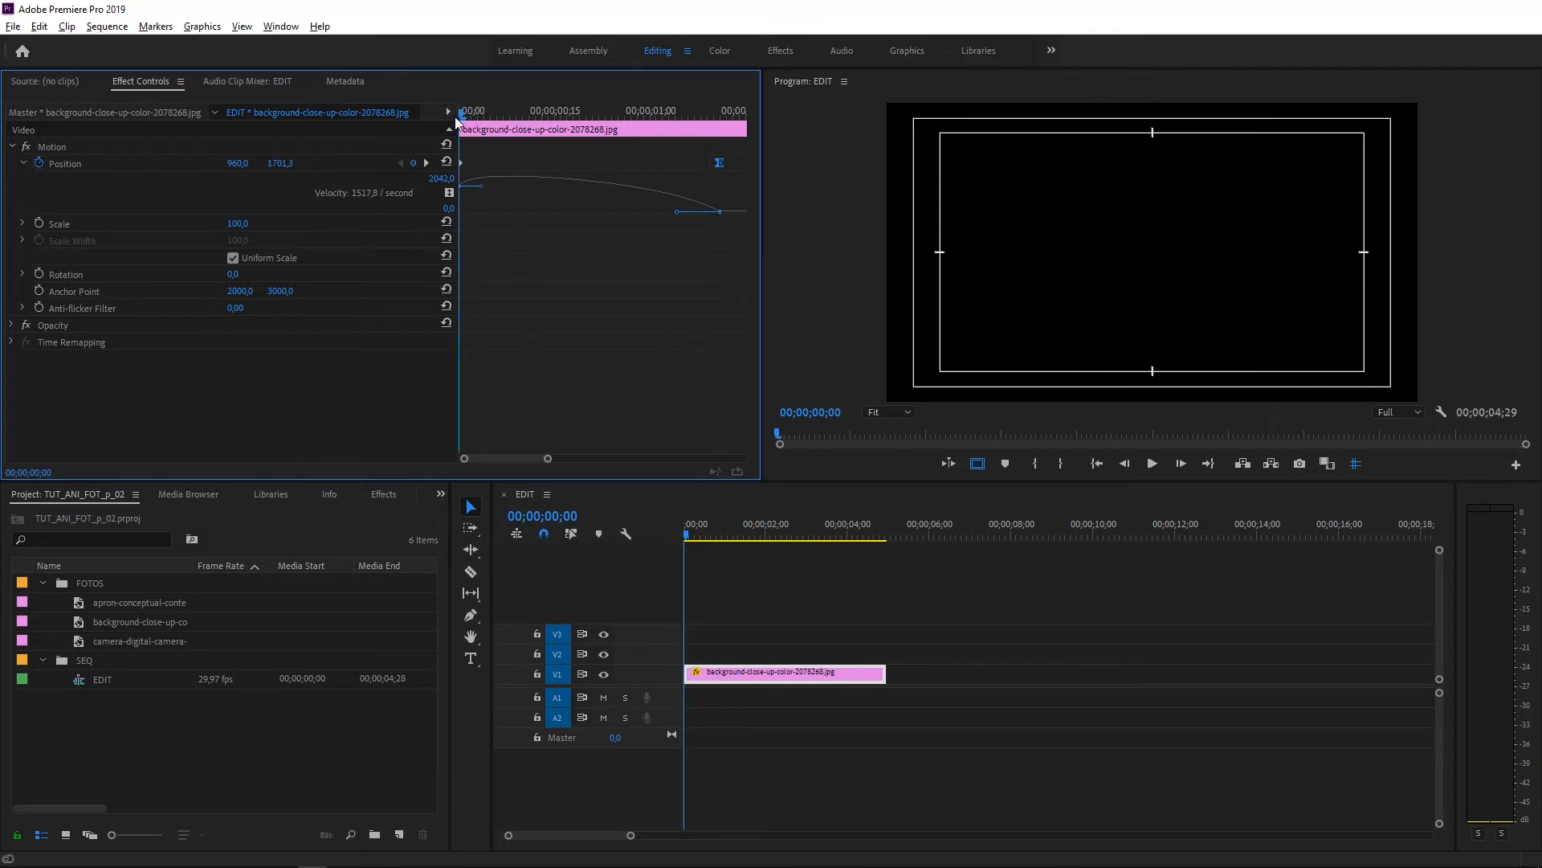
pyautogui.press('space')
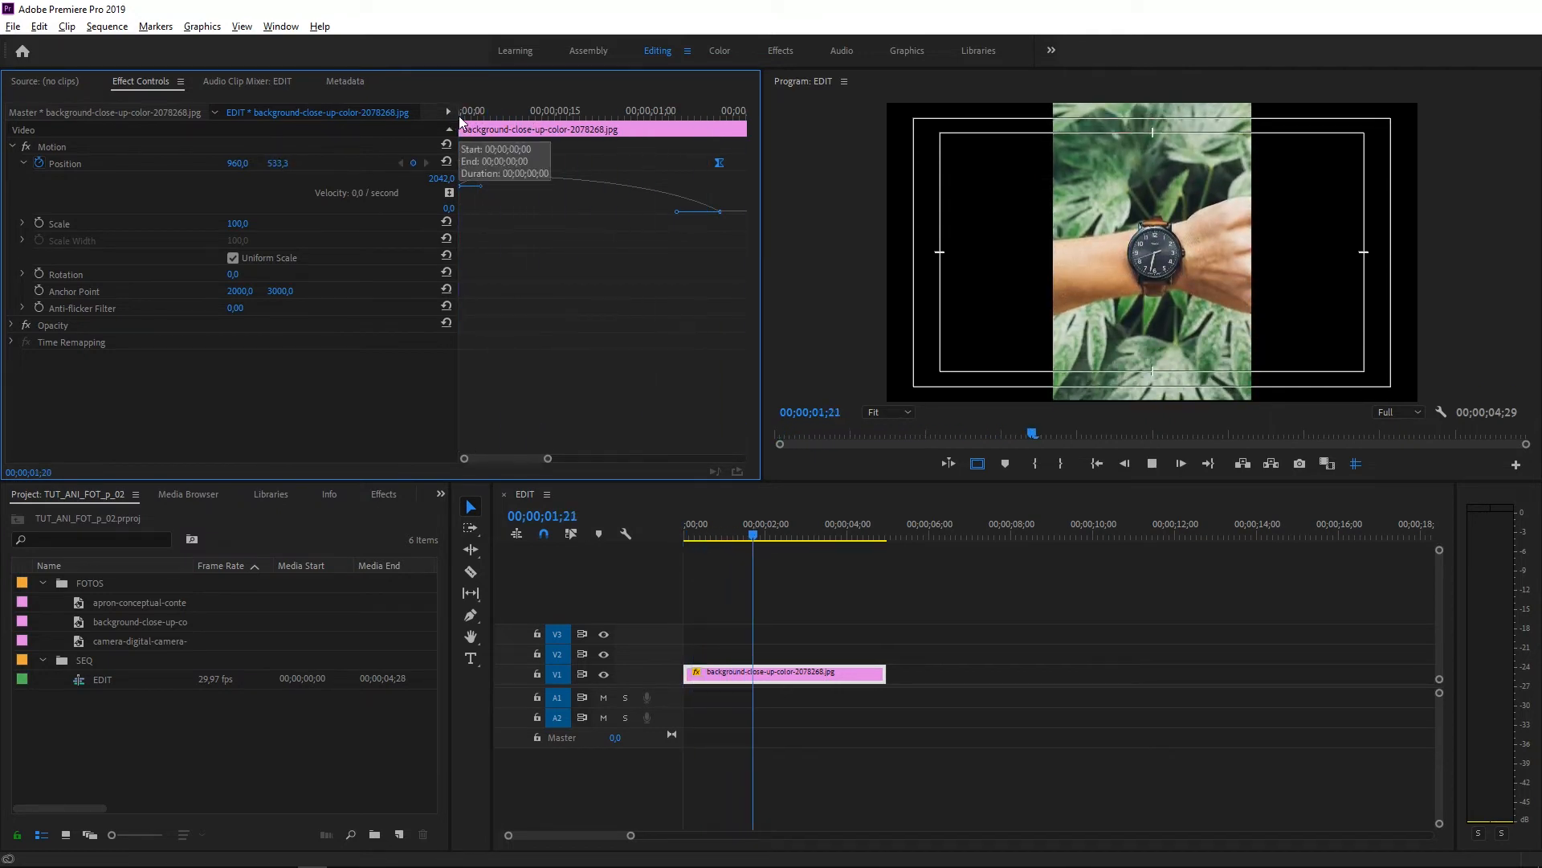
pyautogui.press('space')
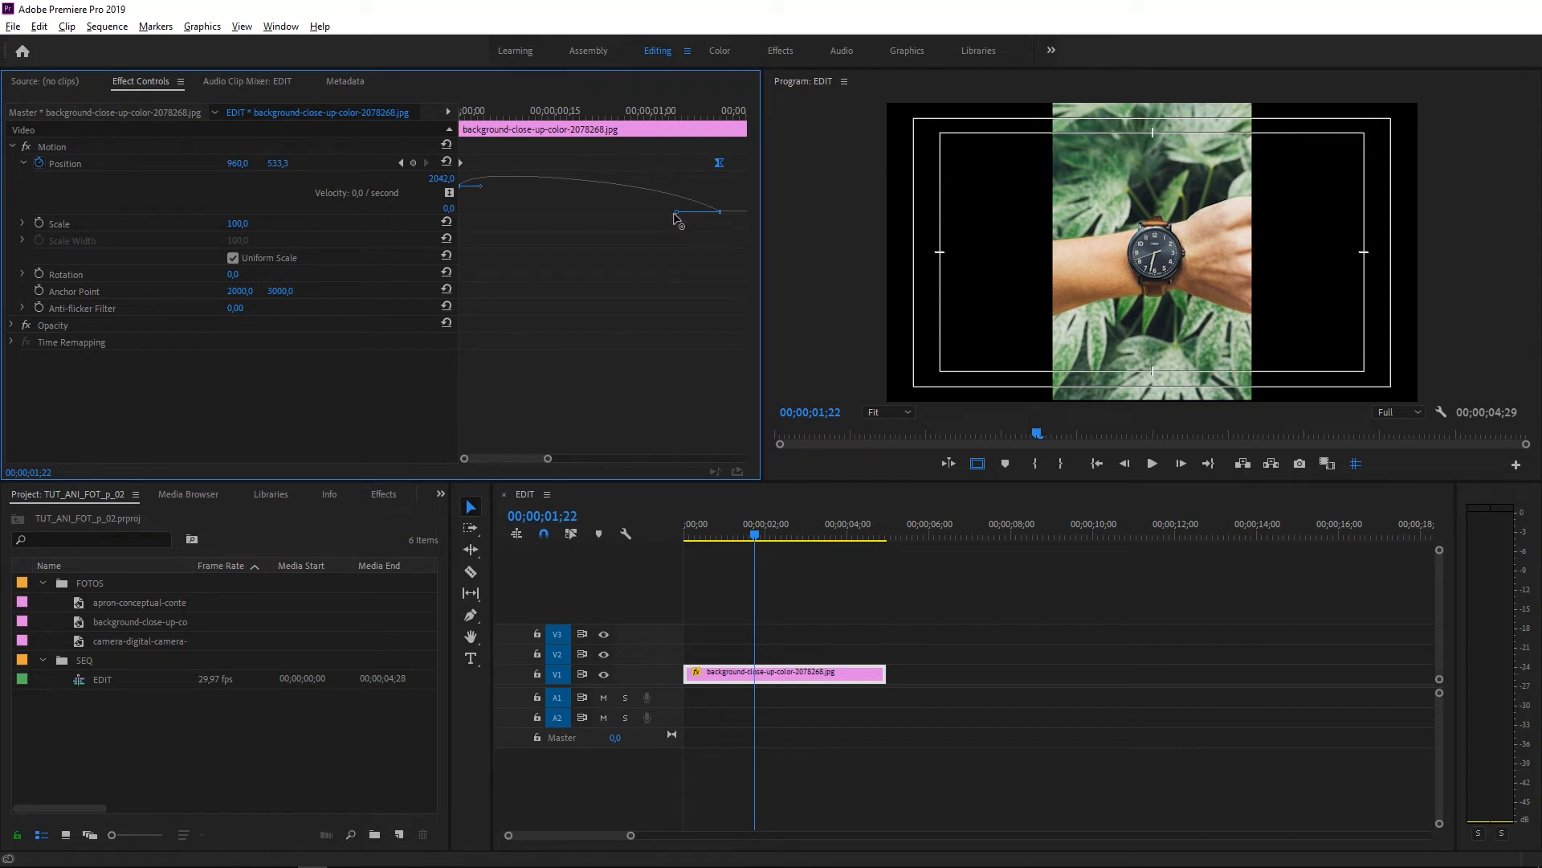
# Stretch the second Position keyframe's incoming velocity handle back to about frame 20 again and preview the animation from the start.
pyautogui.moveTo(674, 212); pyautogui.dragTo(553, 223)
pyautogui.moveTo(477, 113); pyautogui.dragTo(446, 109)
pyautogui.press('space')
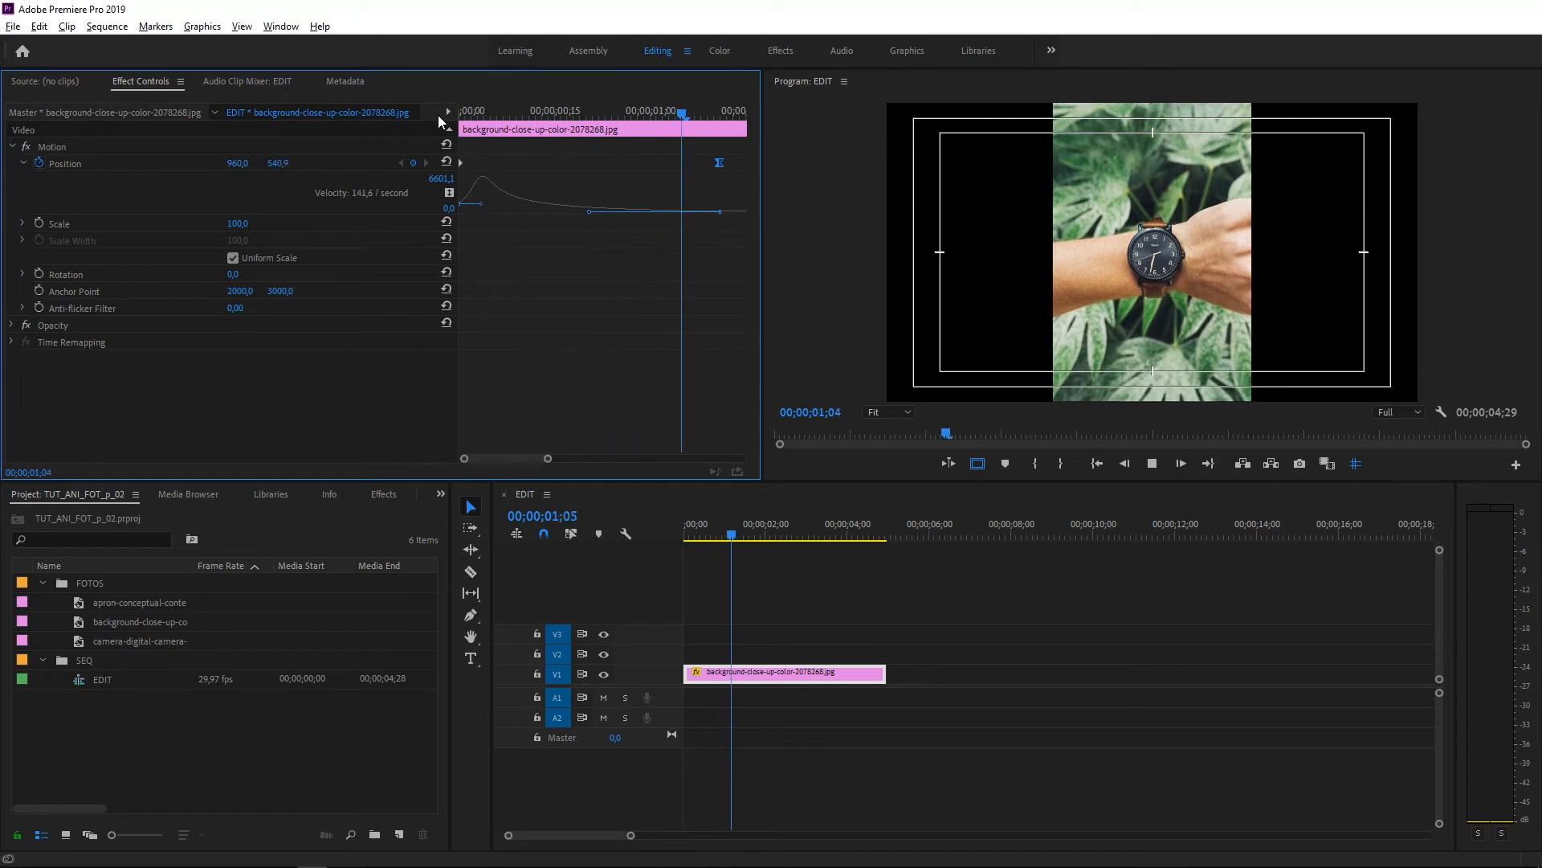
pyautogui.press('space')
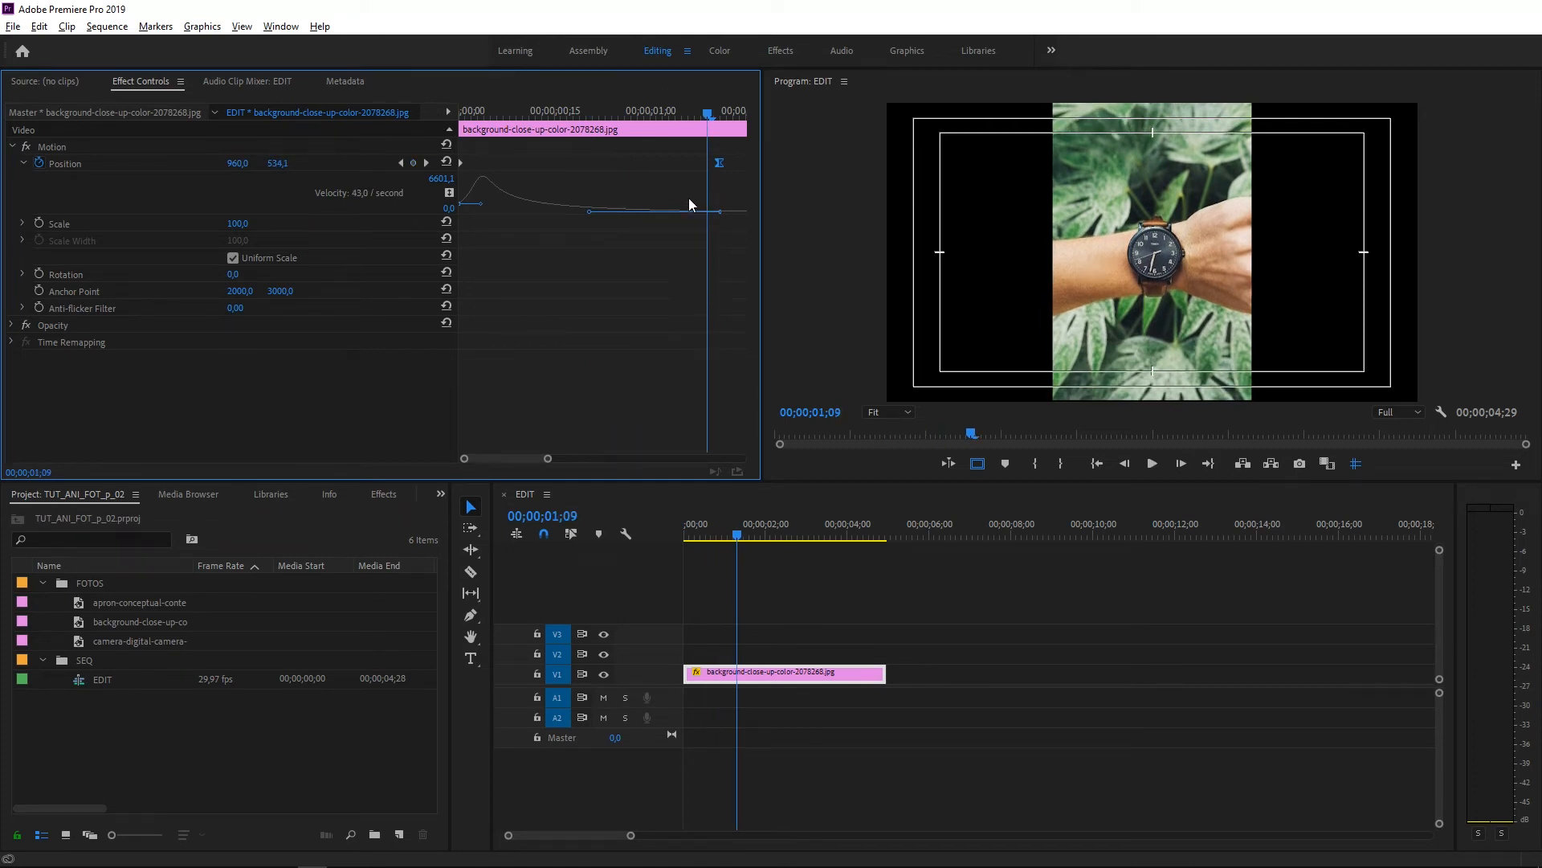
pyautogui.rightClick(717, 168)
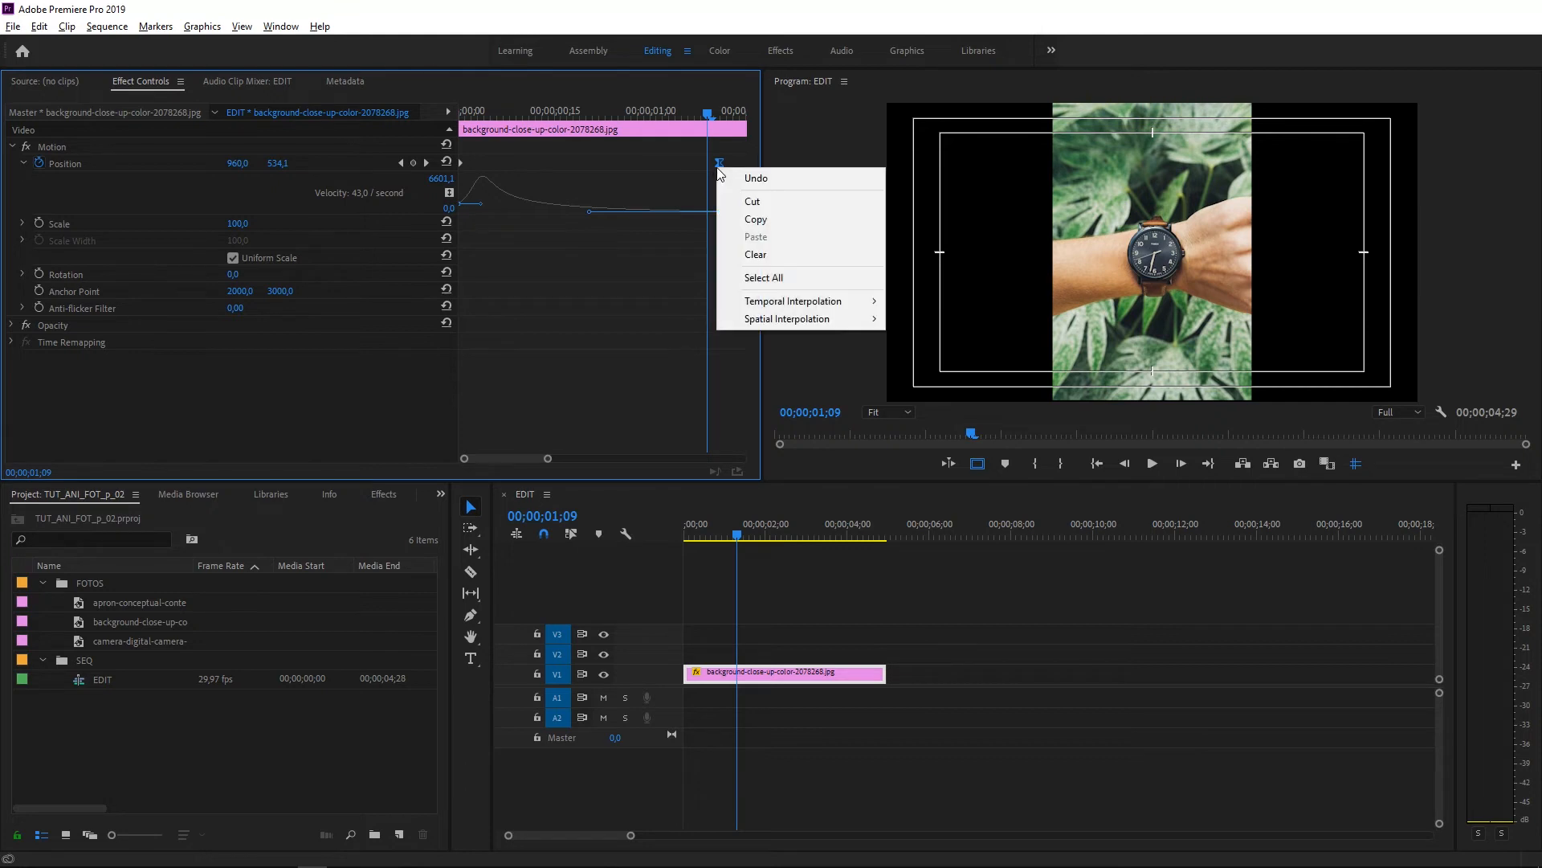
pyautogui.click(637, 199)
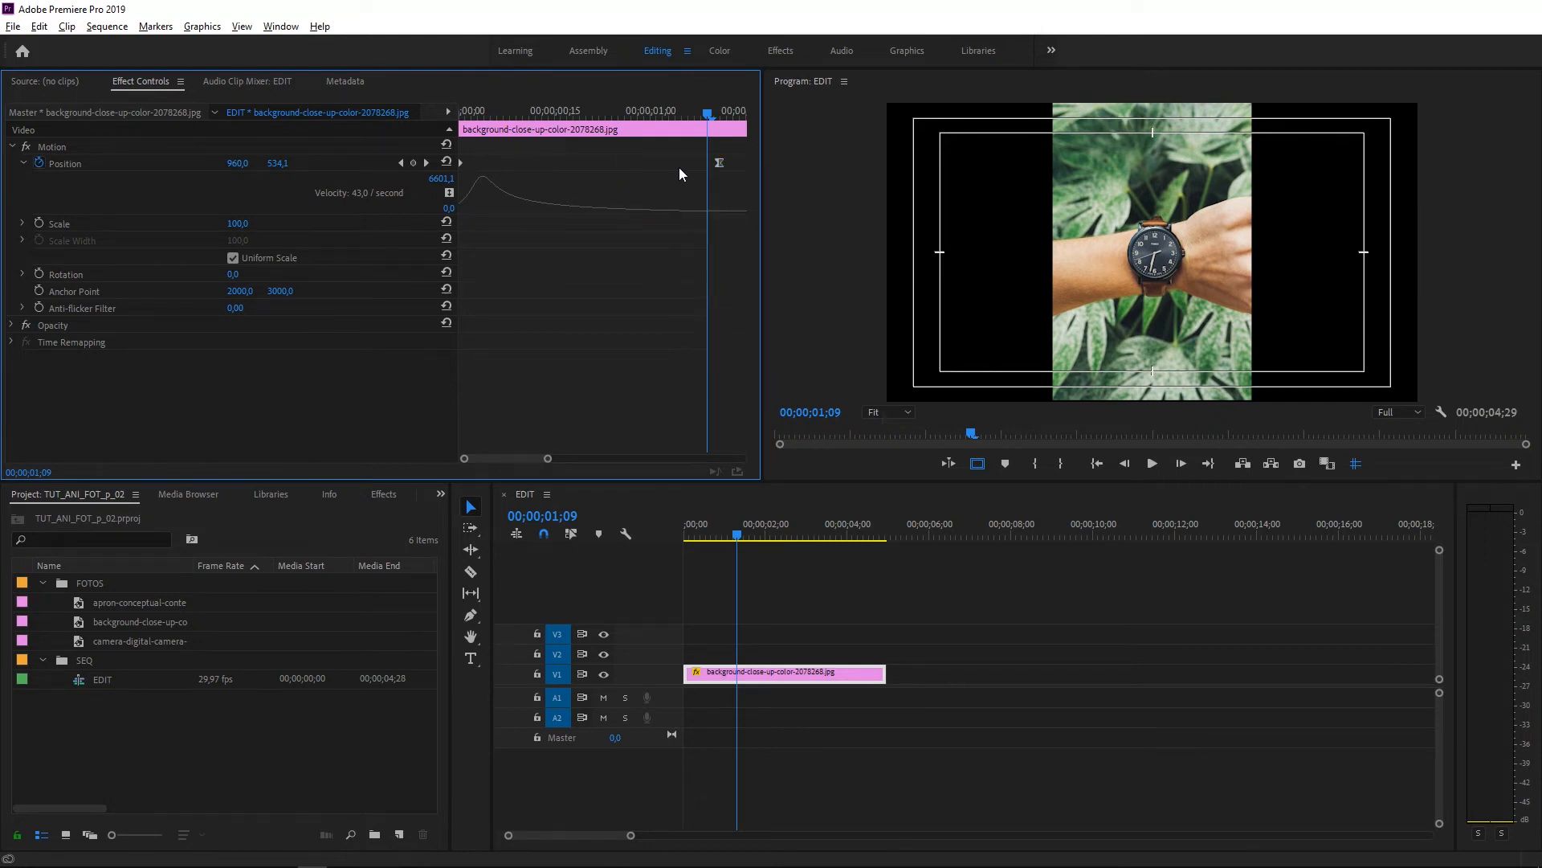
# Move the first Position keyframe to 00;00;00;06 and apply Ease Out temporal interpolation to it.
pyautogui.click(461, 162)
pyautogui.moveTo(461, 161); pyautogui.dragTo(497, 162)
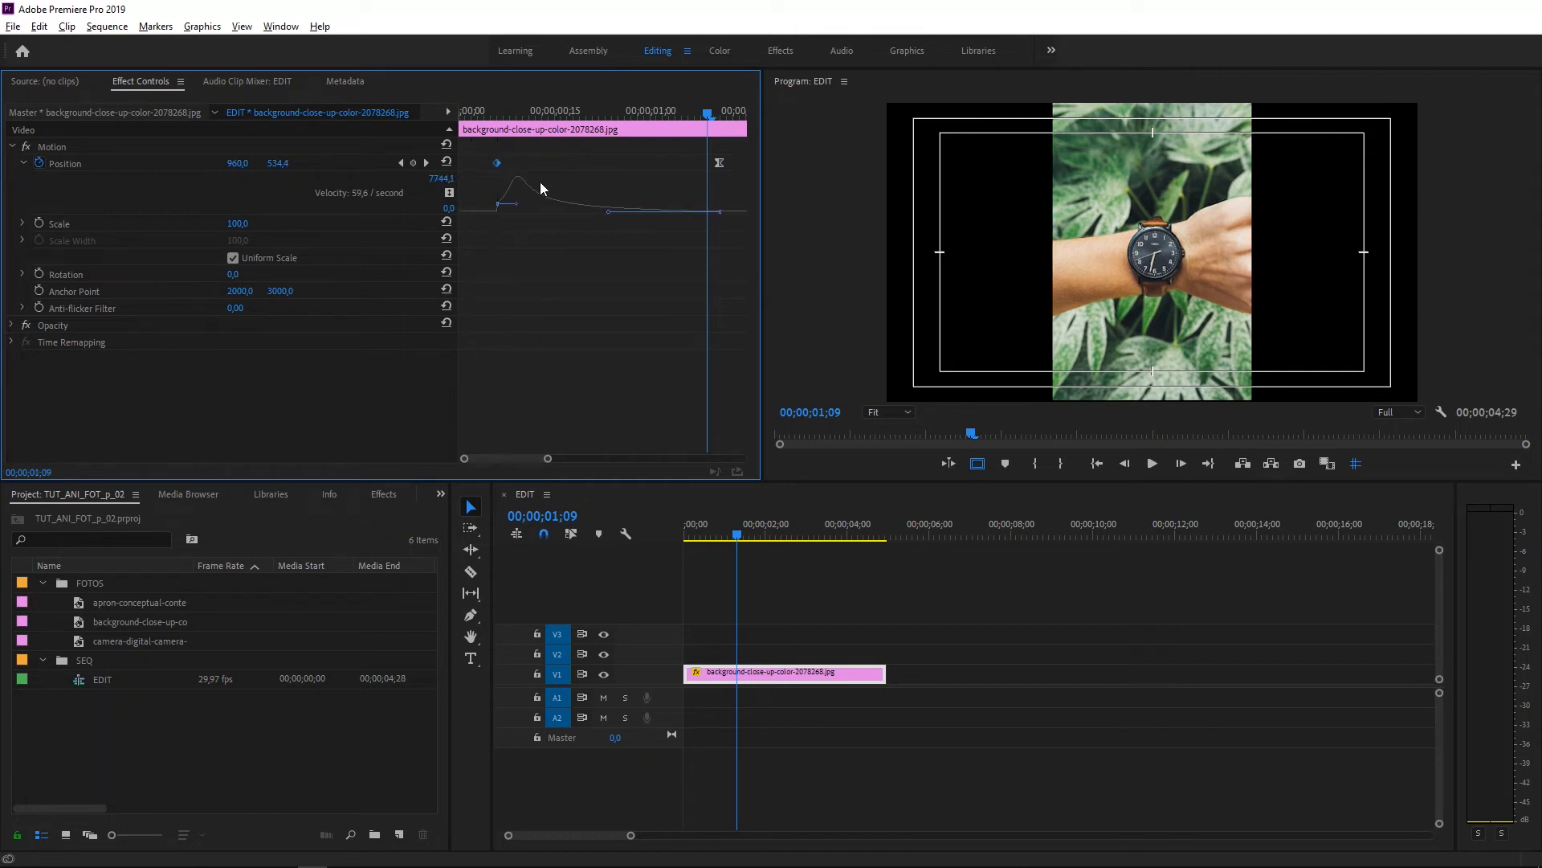
pyautogui.rightClick(496, 163)
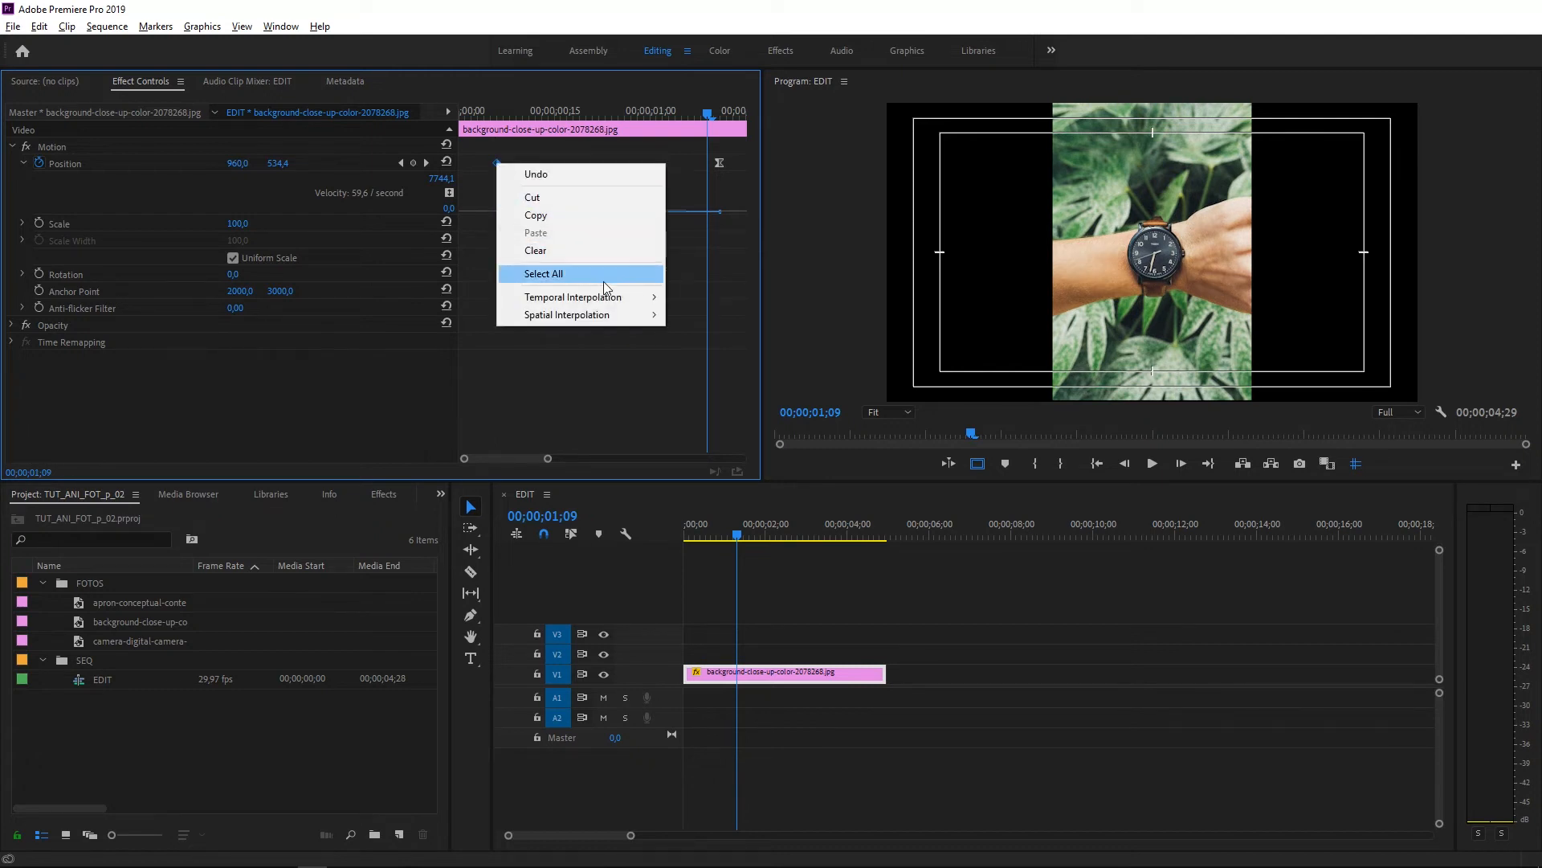
pyautogui.moveTo(631, 302)
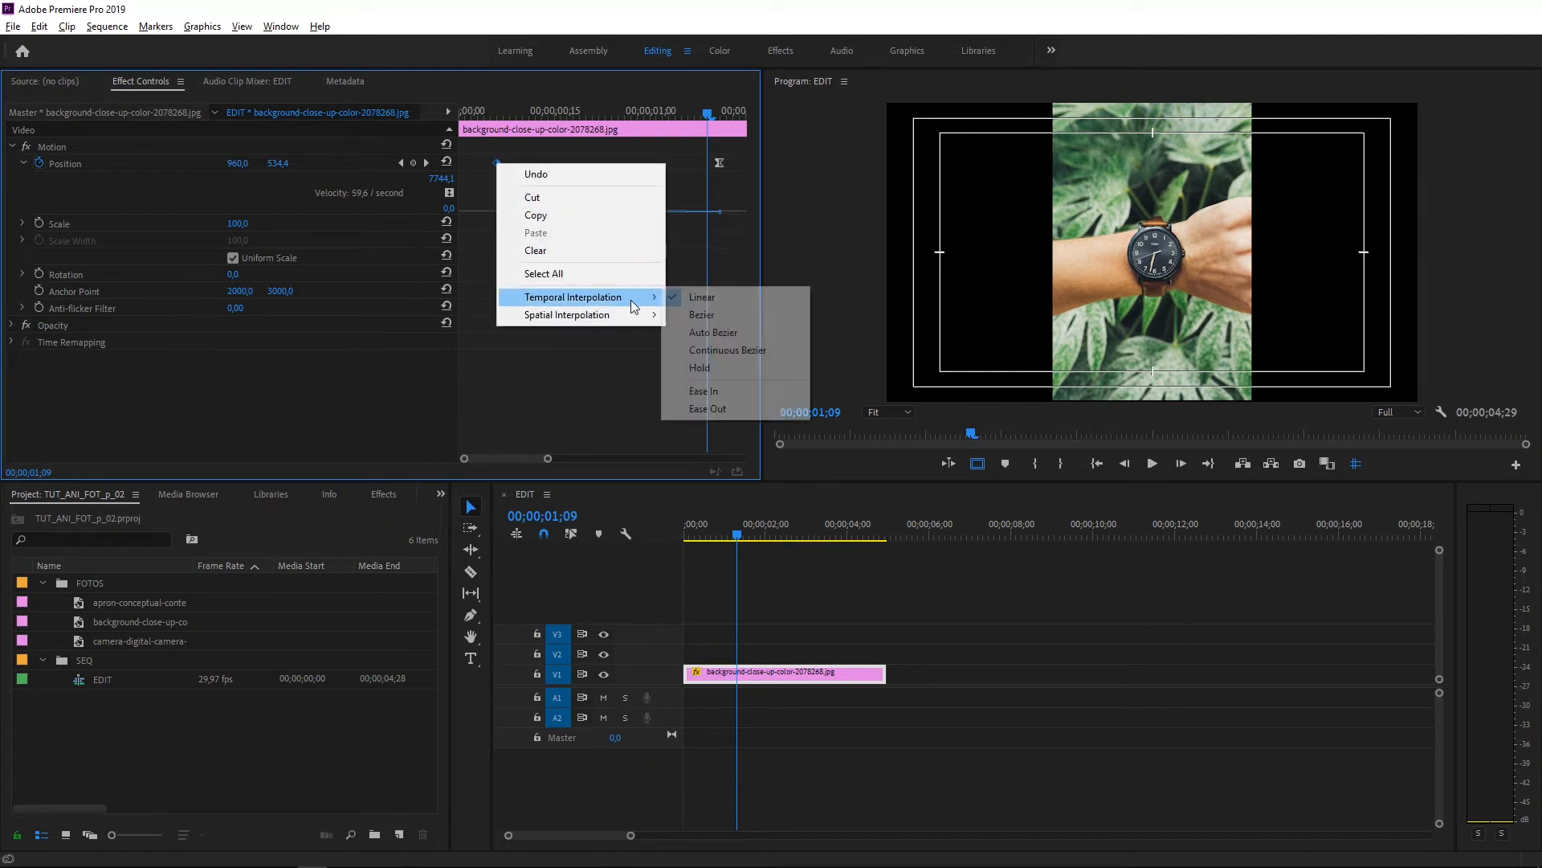
pyautogui.click(736, 408)
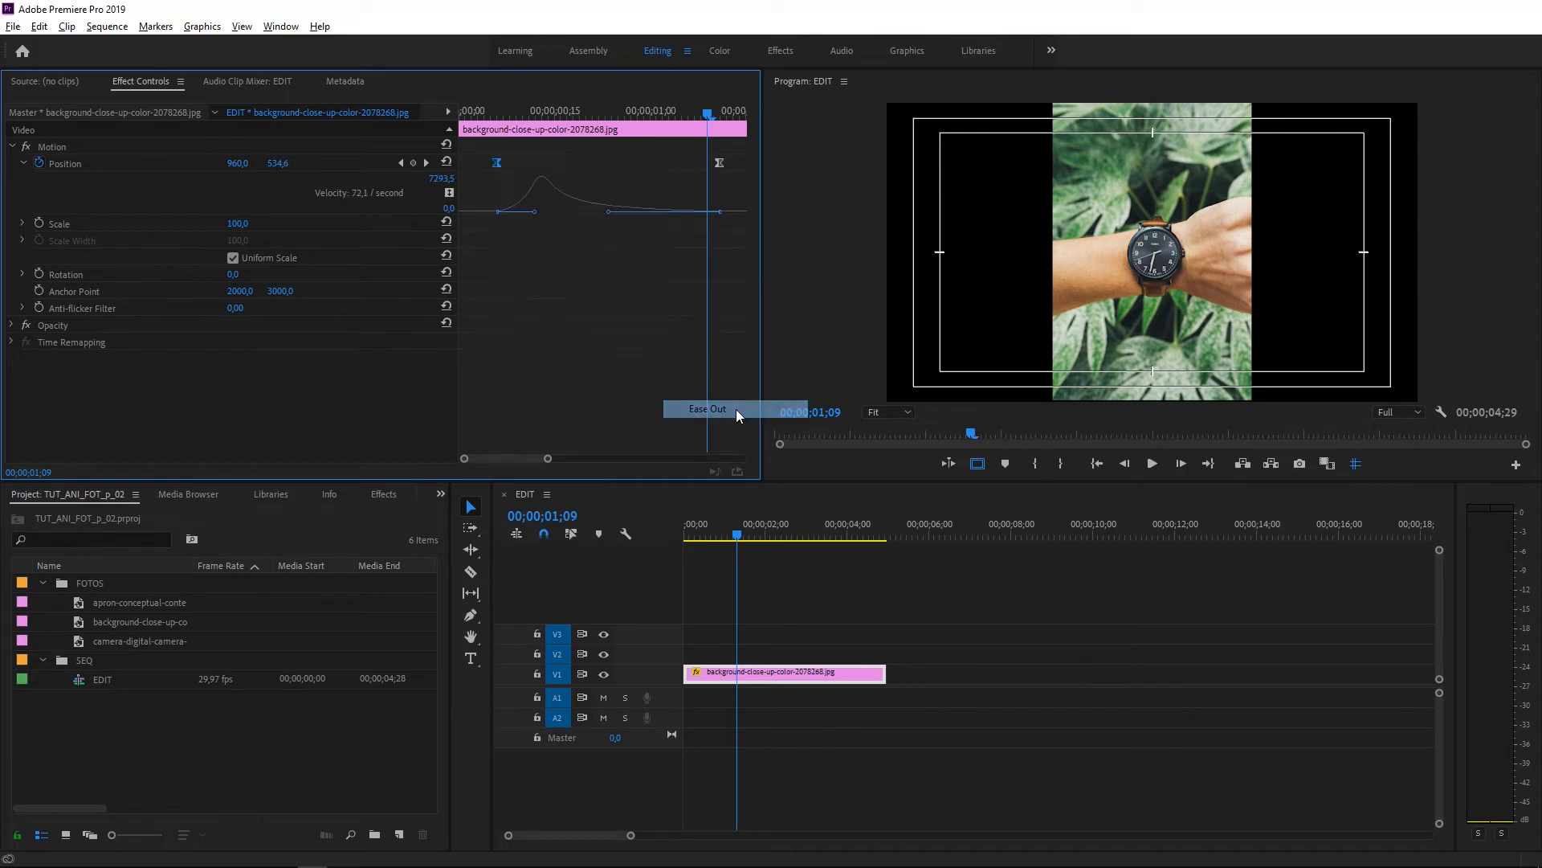
# Scrub from frame 6 to frame 9 to examine how the photo's motion starts after the first Position keyframe.
pyautogui.moveTo(518, 110)
pyautogui.mouseDown()
pyautogui.moveTo(482, 110)
pyautogui.moveTo(496, 110)
pyautogui.mouseUp()
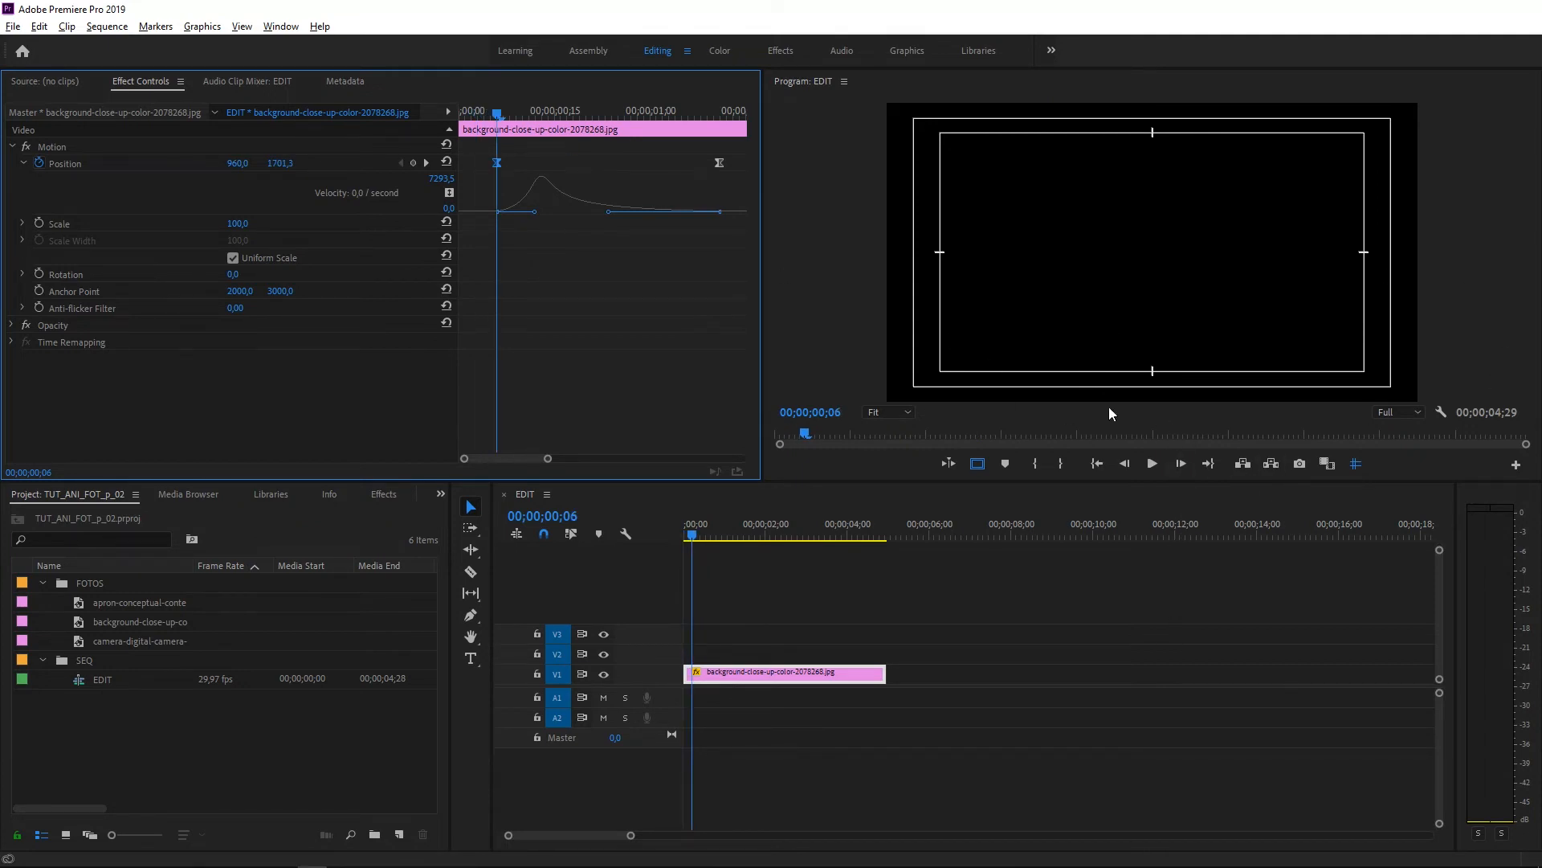
pyautogui.click(503, 106)
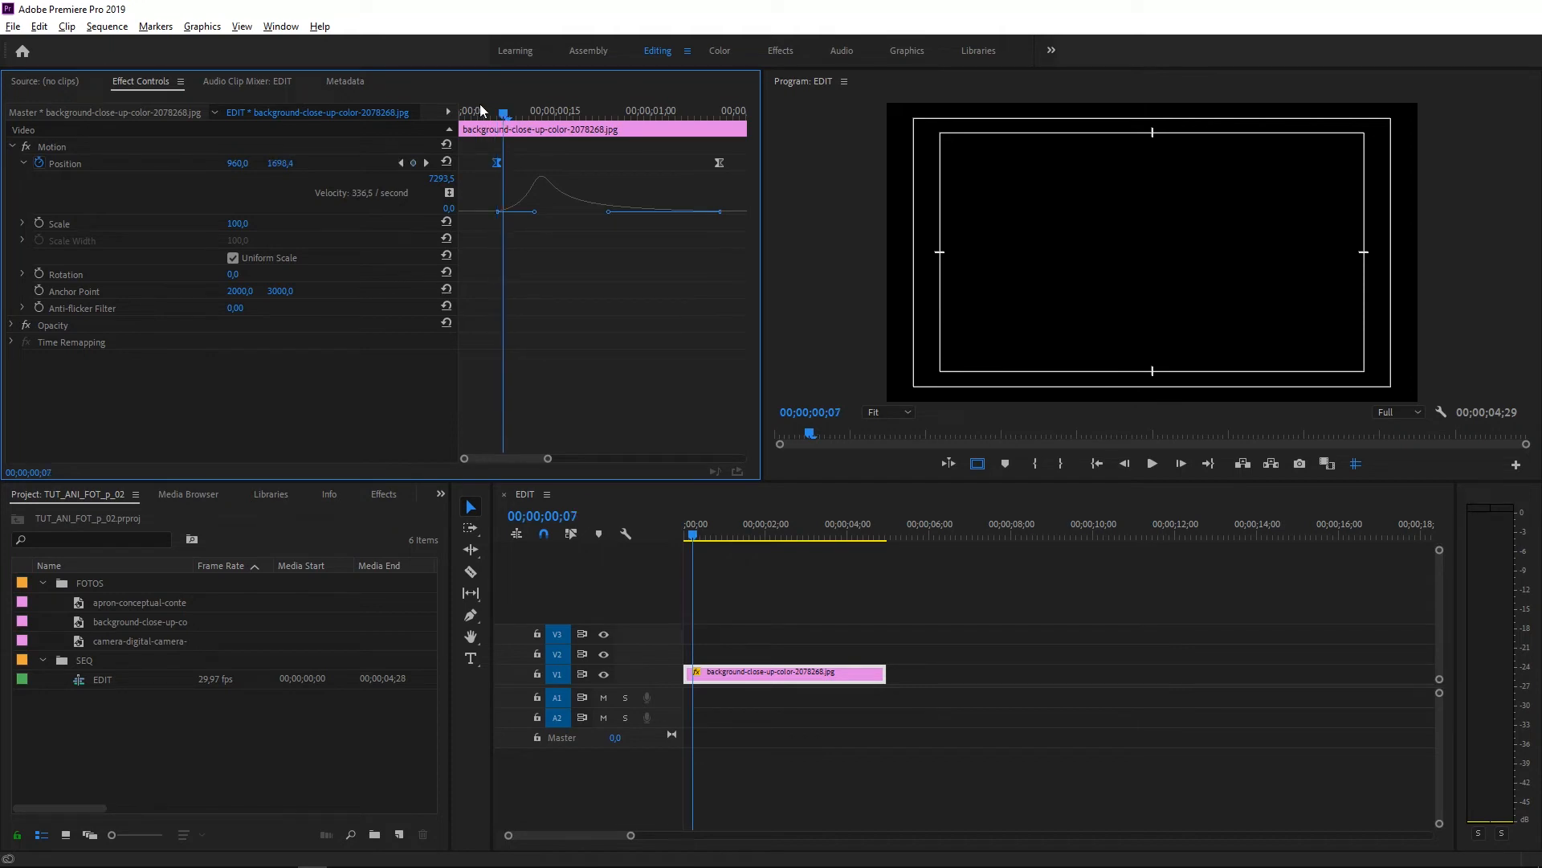
pyautogui.moveTo(488, 104); pyautogui.dragTo(518, 114)
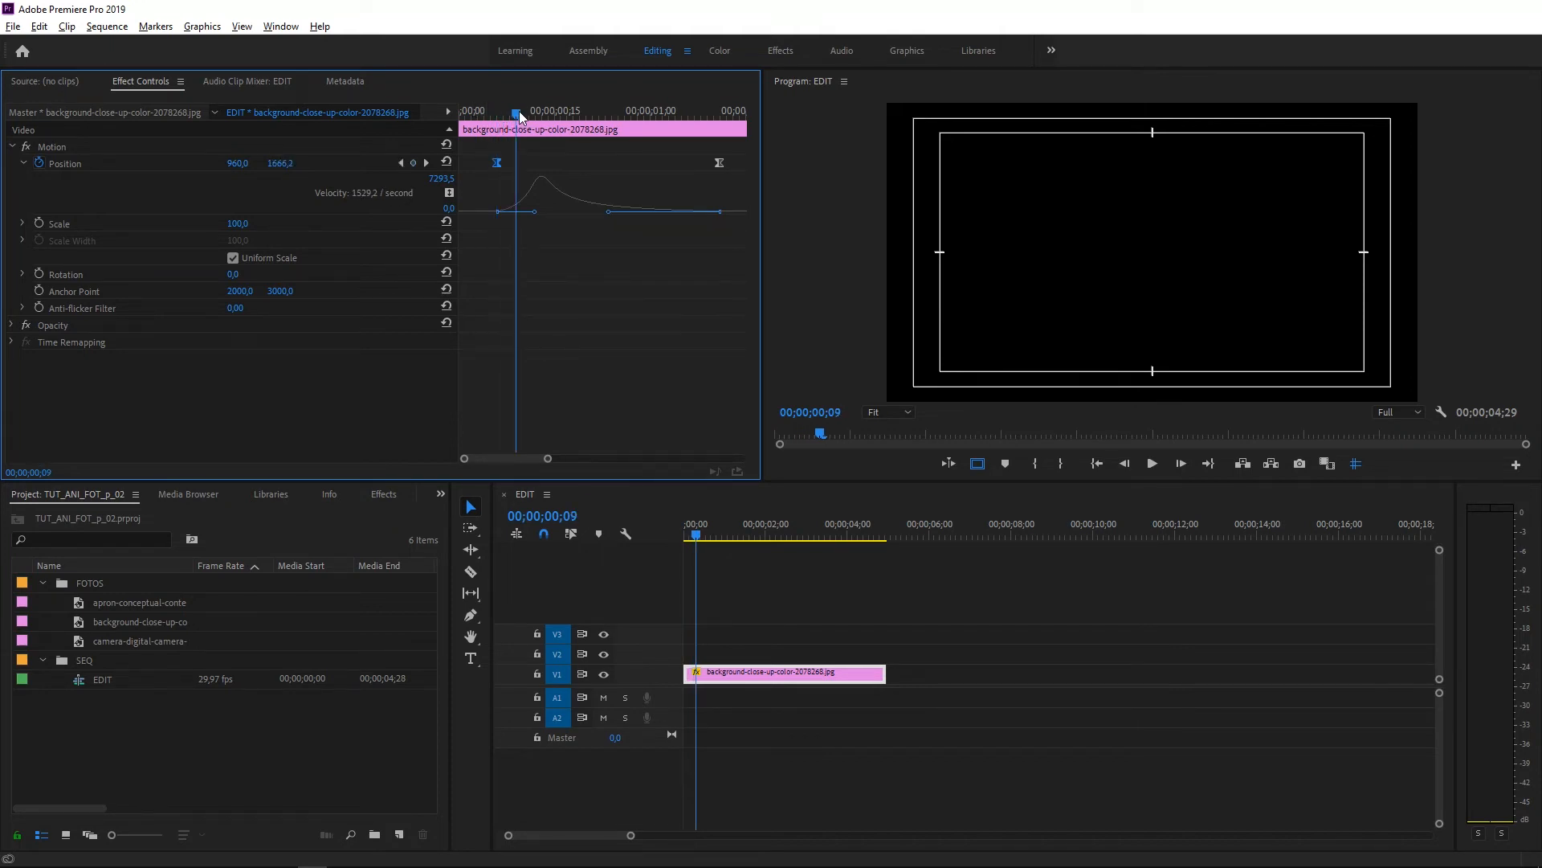
# Return to the first Position keyframe and set its vertical Position to about 1264 so the photo starts partly in frame.
pyautogui.click(402, 163)
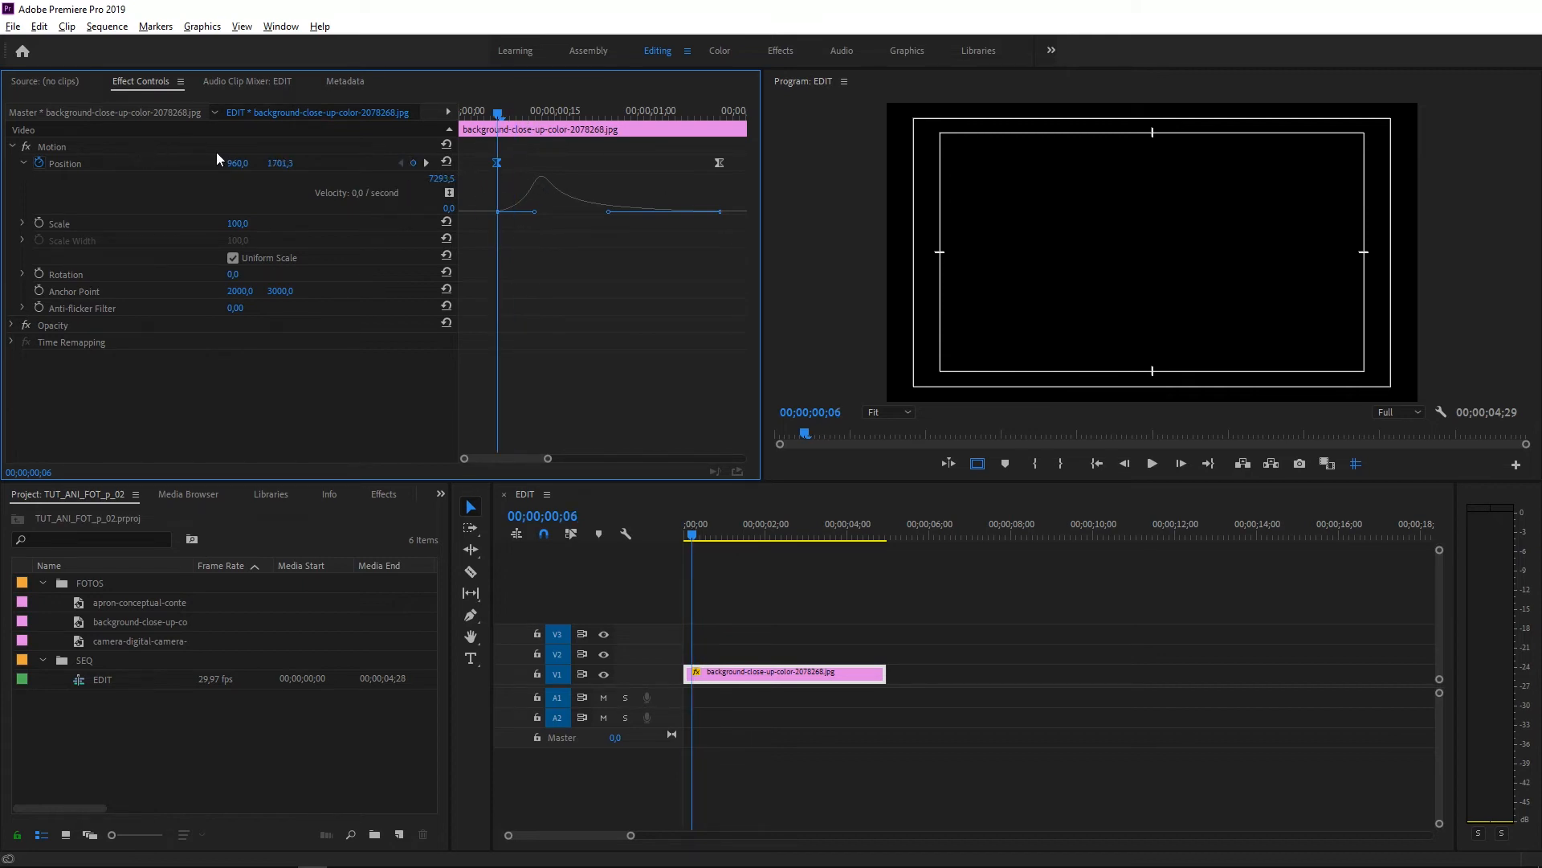
pyautogui.moveTo(241, 170)
pyautogui.mouseDown()
pyautogui.moveTo(285, 167)
pyautogui.moveTo(241, 163)
pyautogui.mouseUp()
pyautogui.hotkey('ctrl', 'z')
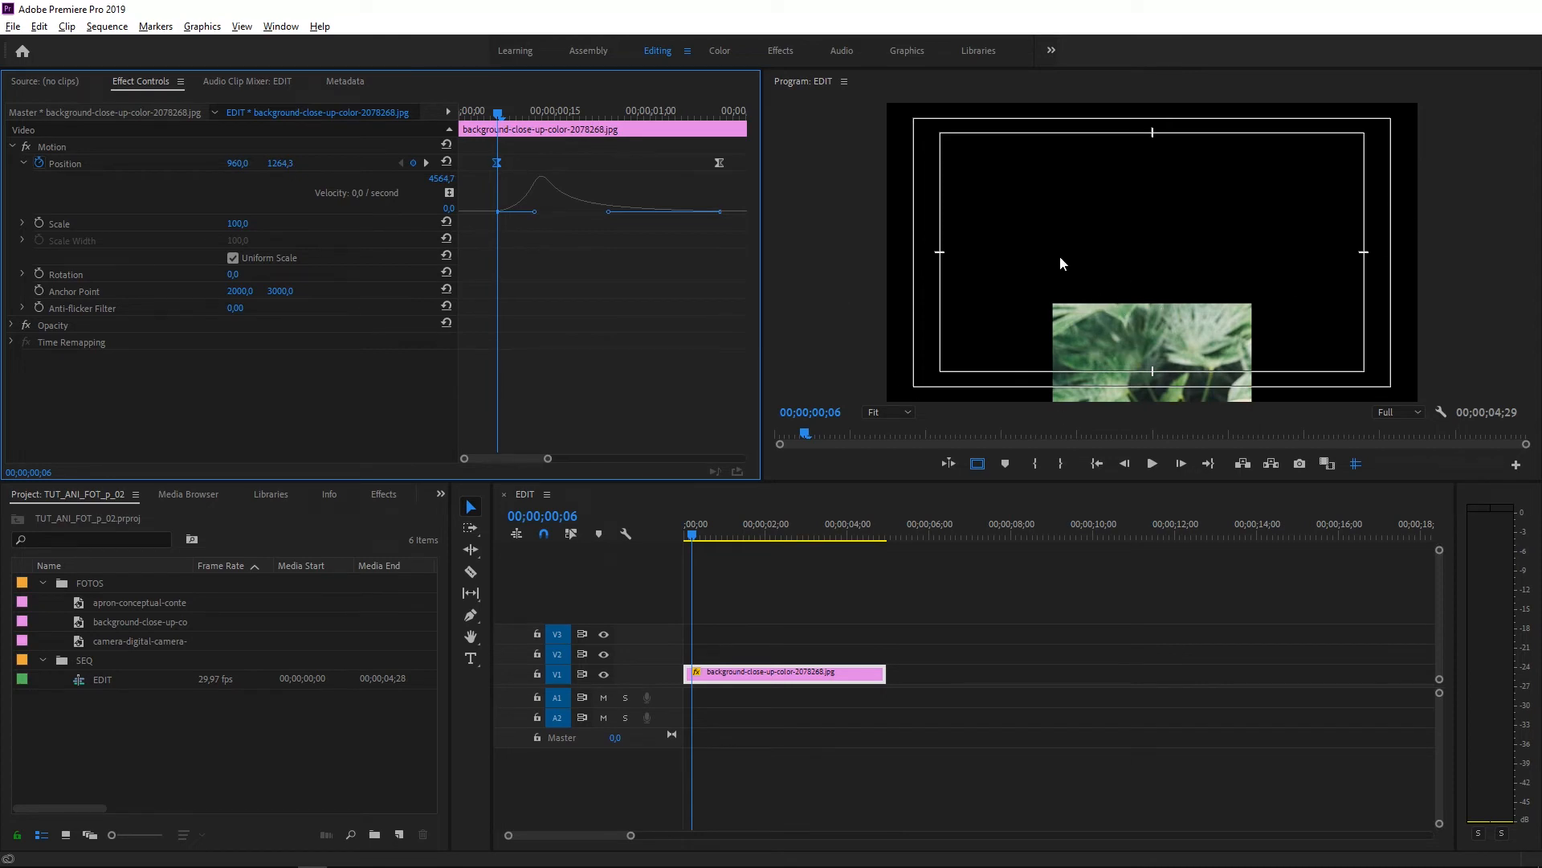
# Play the animation several times from the first Position keyframe to examine its Ease Out start.
pyautogui.moveTo(494, 109)
pyautogui.mouseDown()
pyautogui.moveTo(527, 109)
pyautogui.moveTo(495, 123)
pyautogui.mouseUp()
pyautogui.press('space')
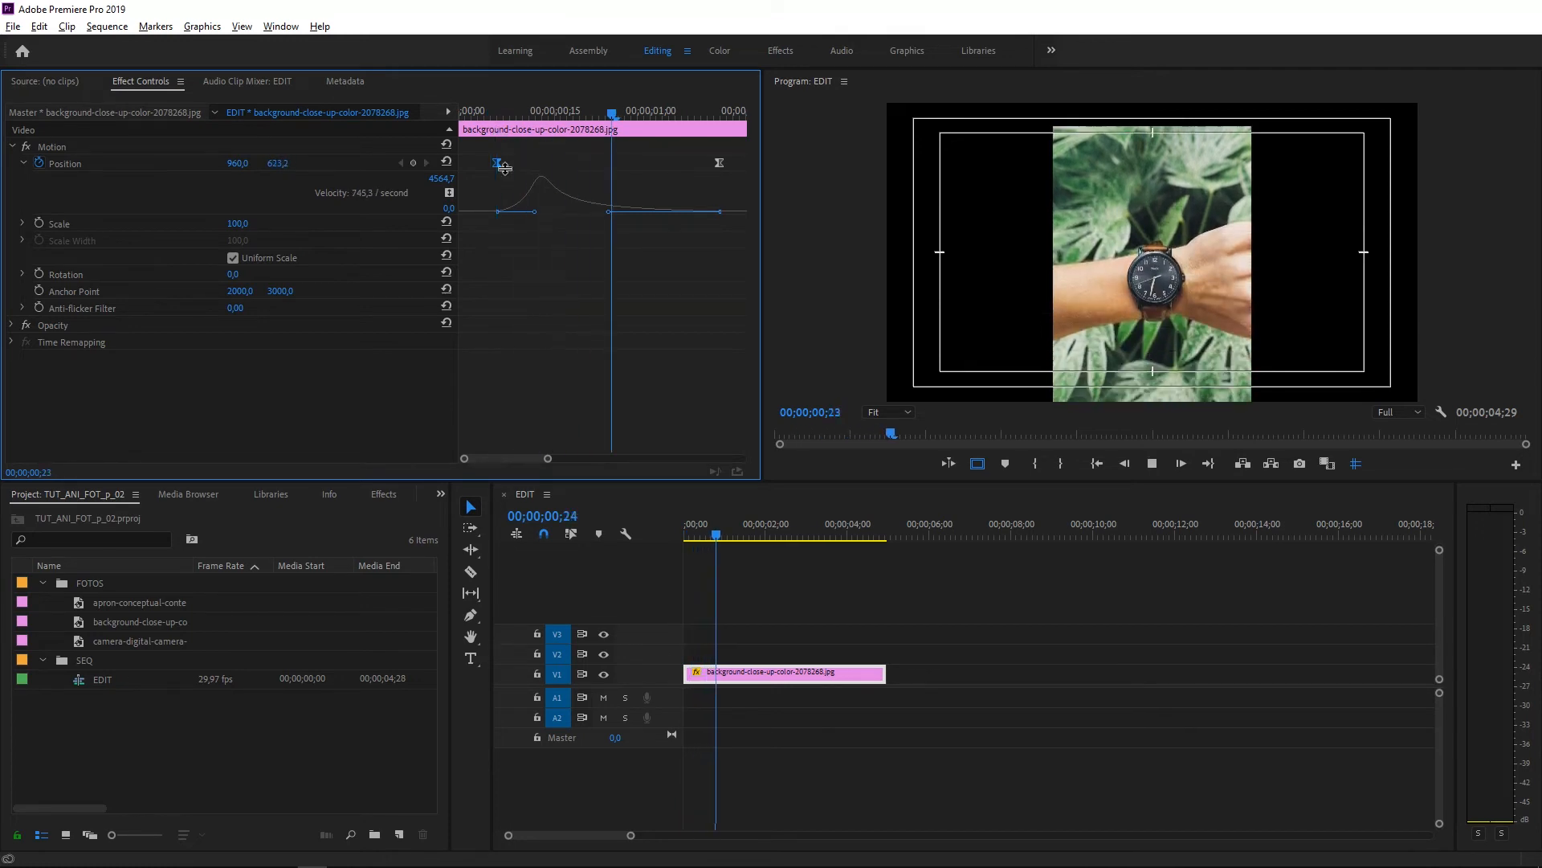
pyautogui.click(493, 108)
pyautogui.press('space')
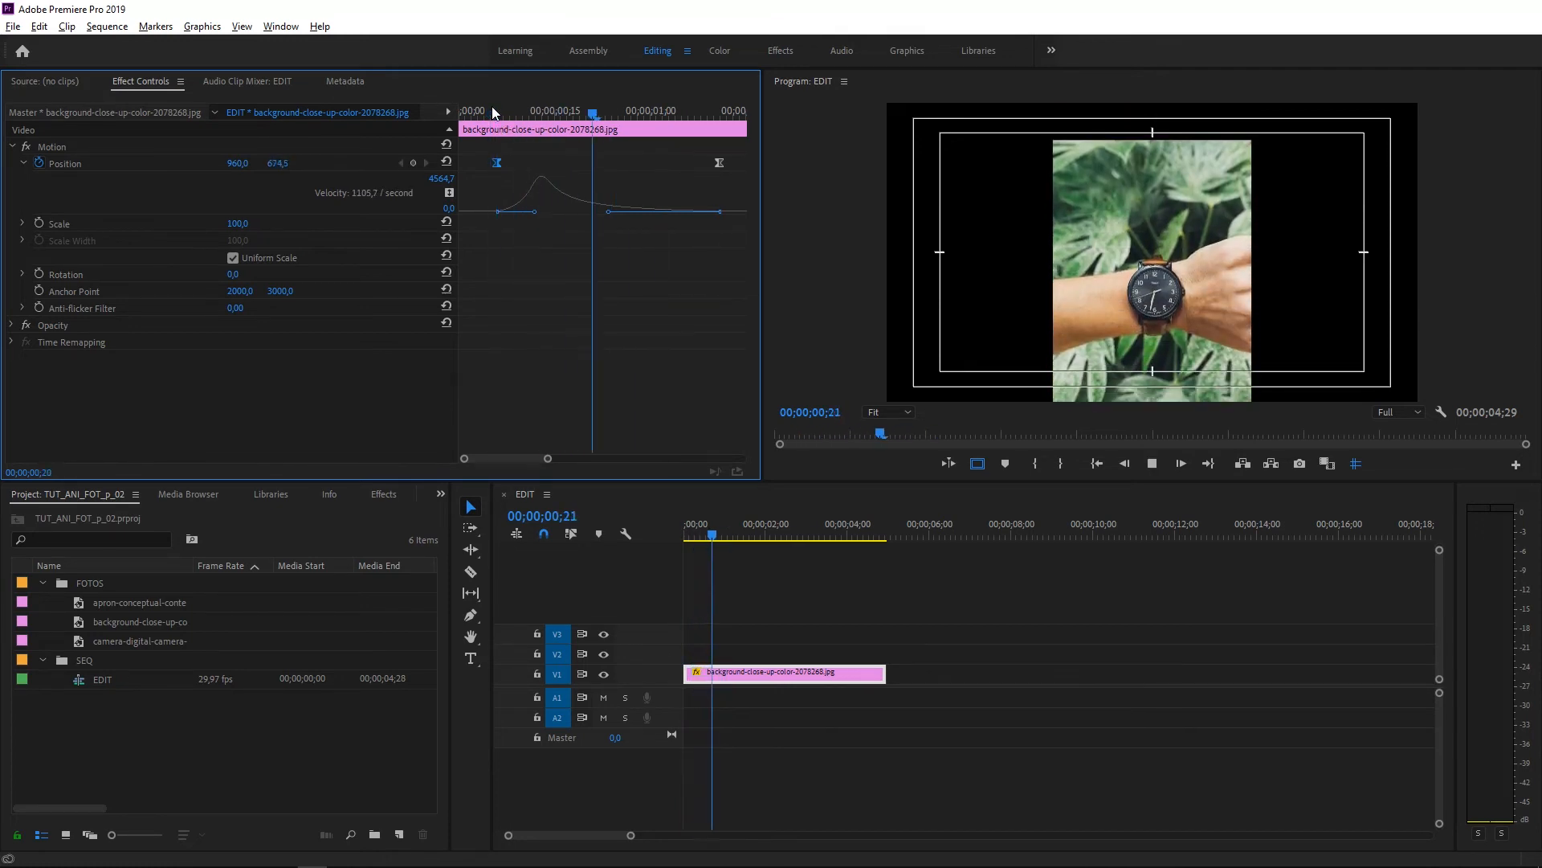
pyautogui.click(492, 108)
pyautogui.press('space')
pyautogui.press('space')
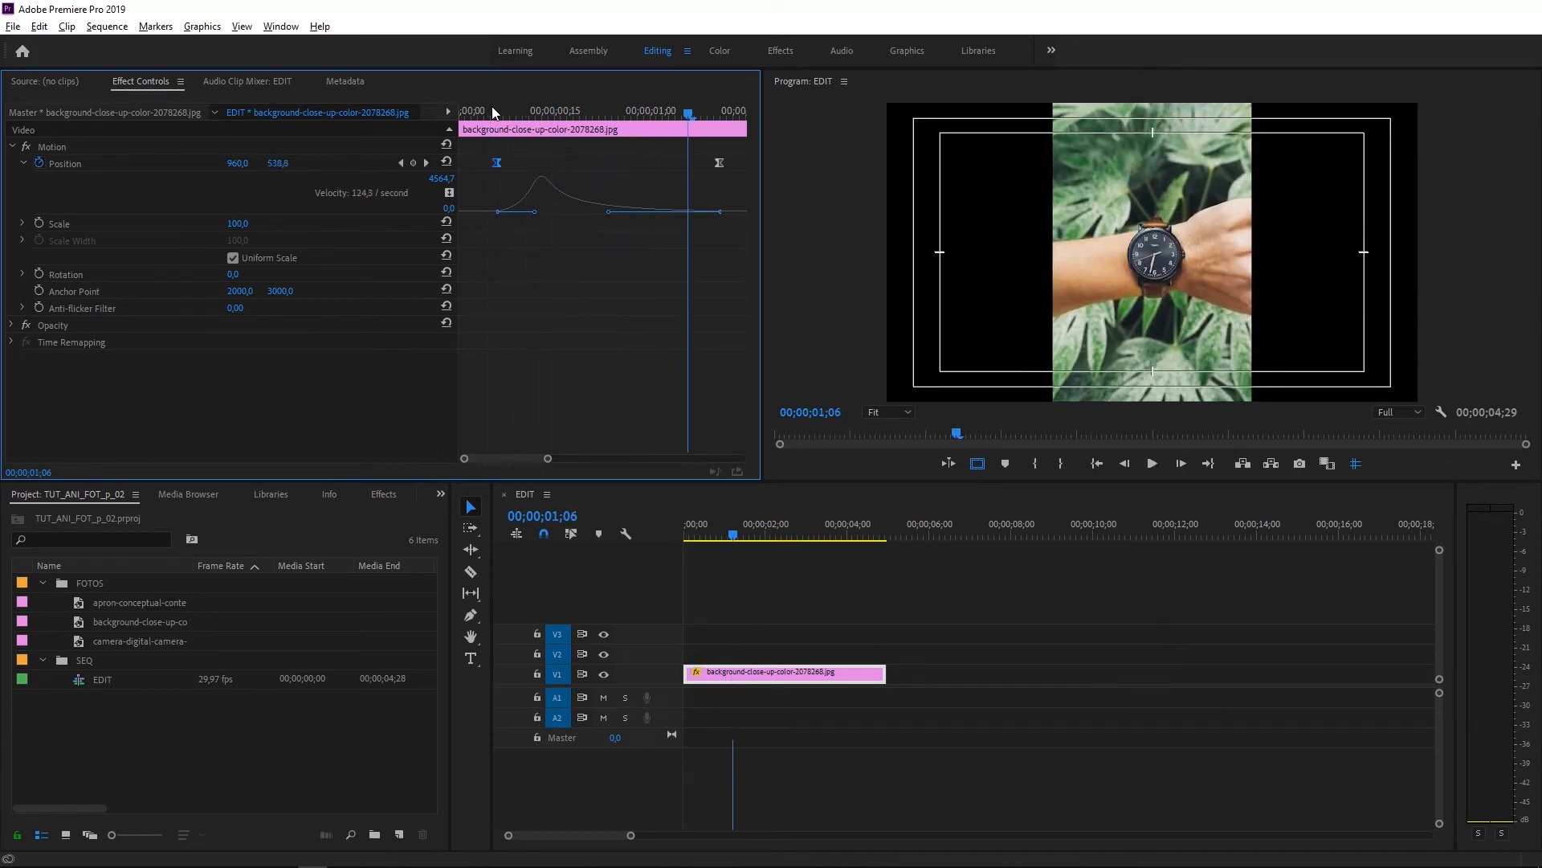
# Set the first Position keyframe to Linear temporal interpolation and replay the animation from that keyframe for comparison.
pyautogui.rightClick(498, 162)
pyautogui.moveTo(610, 294)
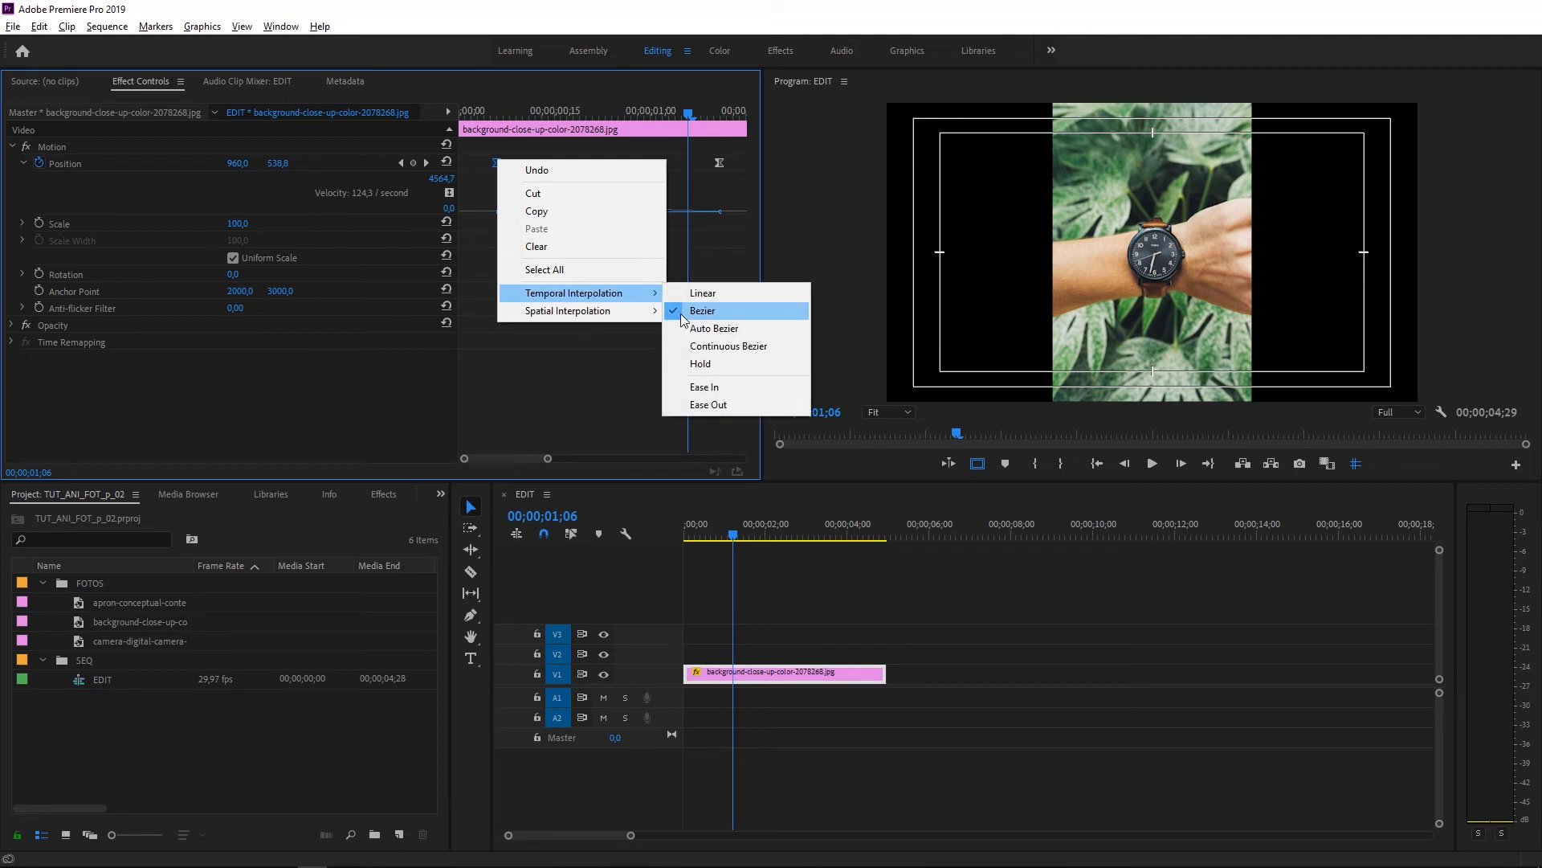
pyautogui.click(700, 295)
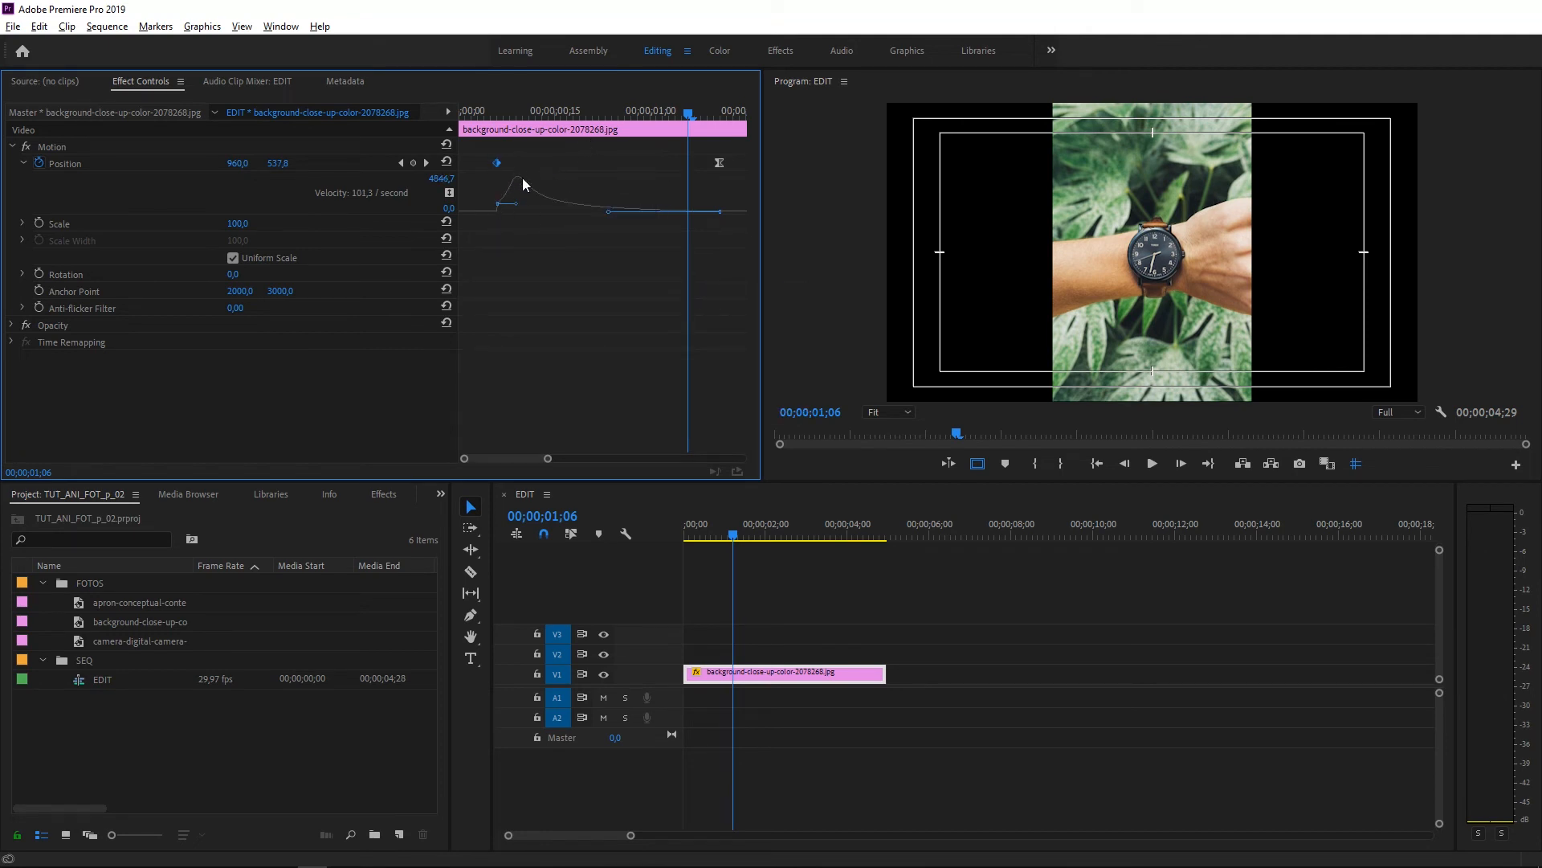
pyautogui.click(494, 103)
pyautogui.press('space')
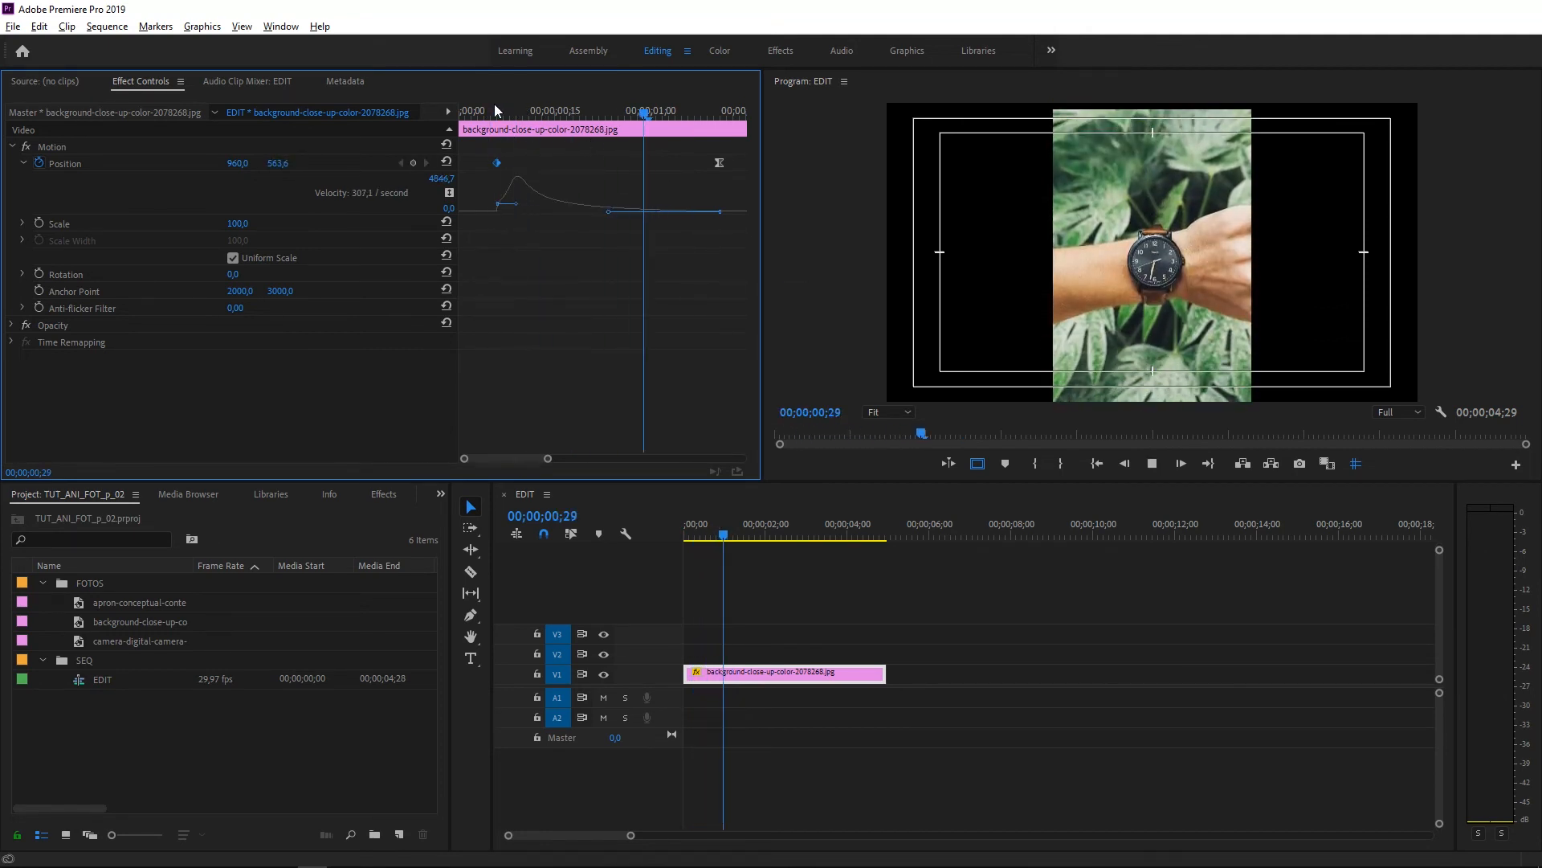
pyautogui.click(490, 107)
pyautogui.press('space')
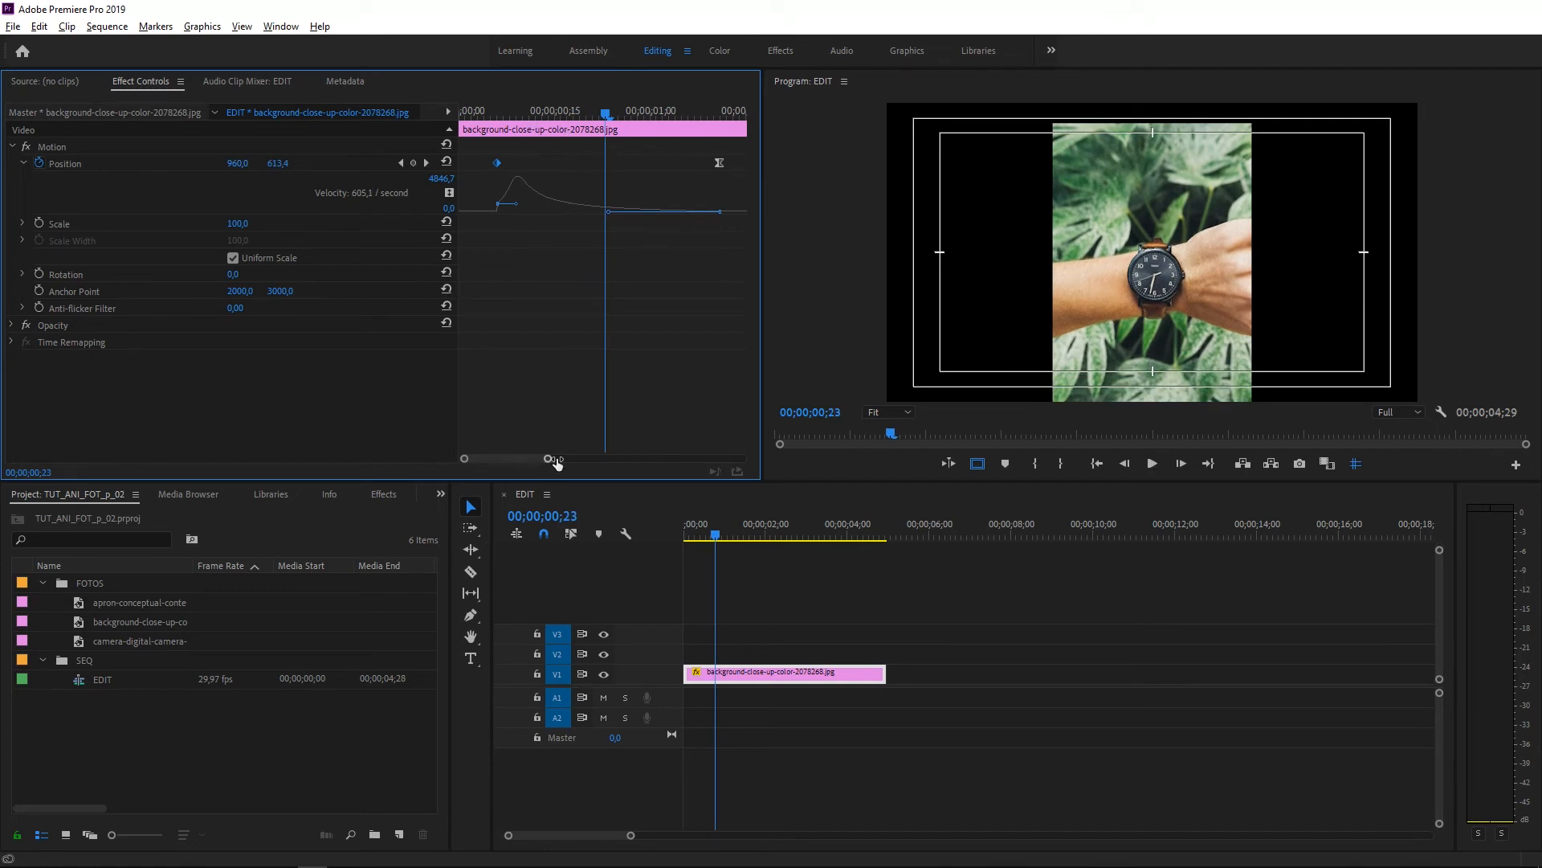
# Move the second Position keyframe past the two-second mark and set its temporal interpolation to Linear.
pyautogui.moveTo(552, 459); pyautogui.dragTo(640, 464)
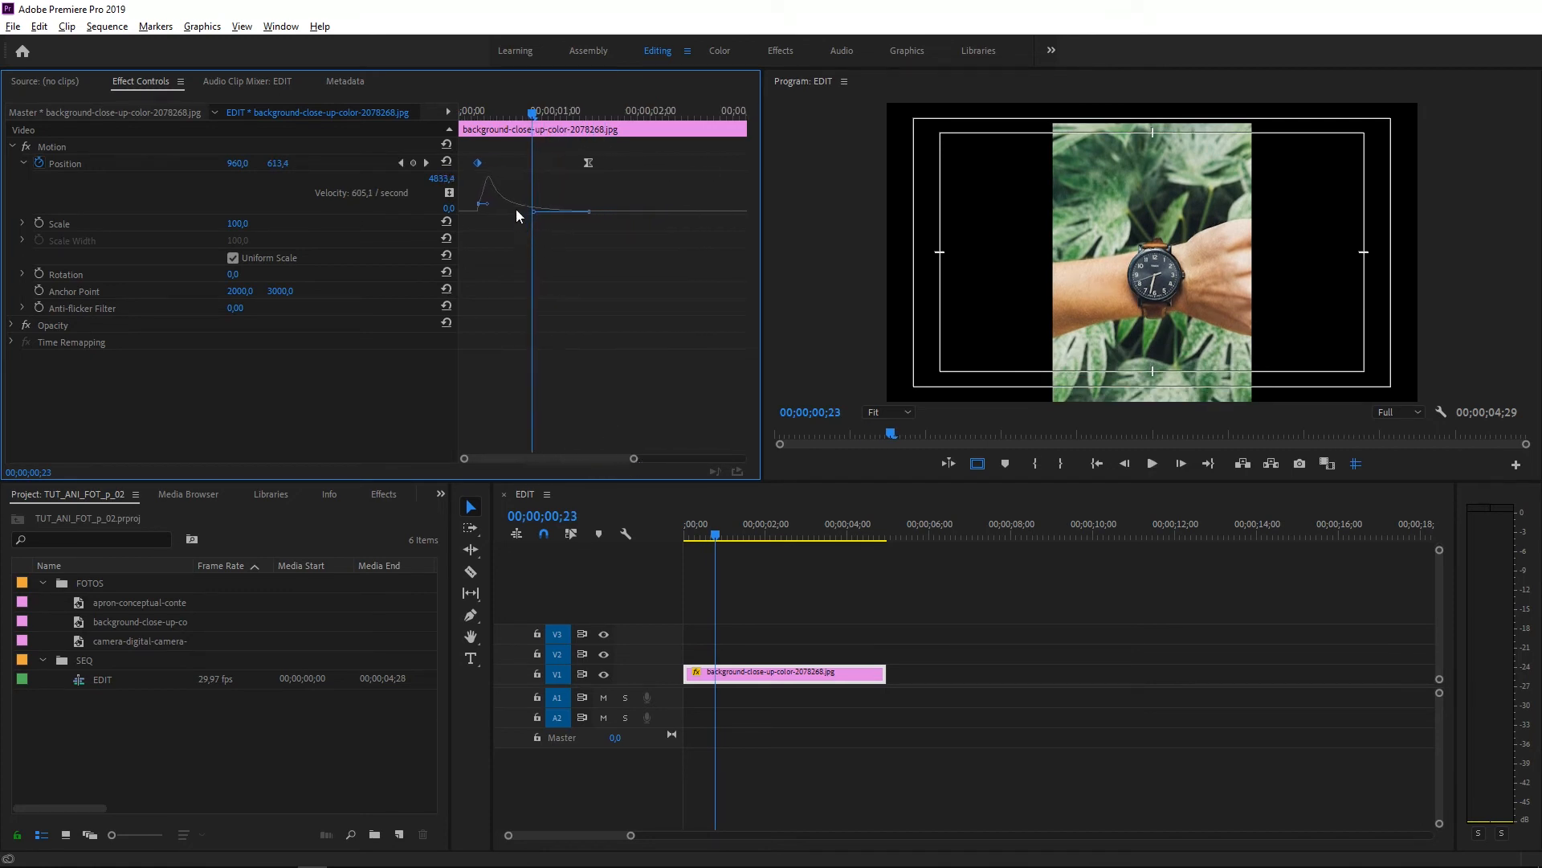
pyautogui.moveTo(589, 166); pyautogui.dragTo(706, 178)
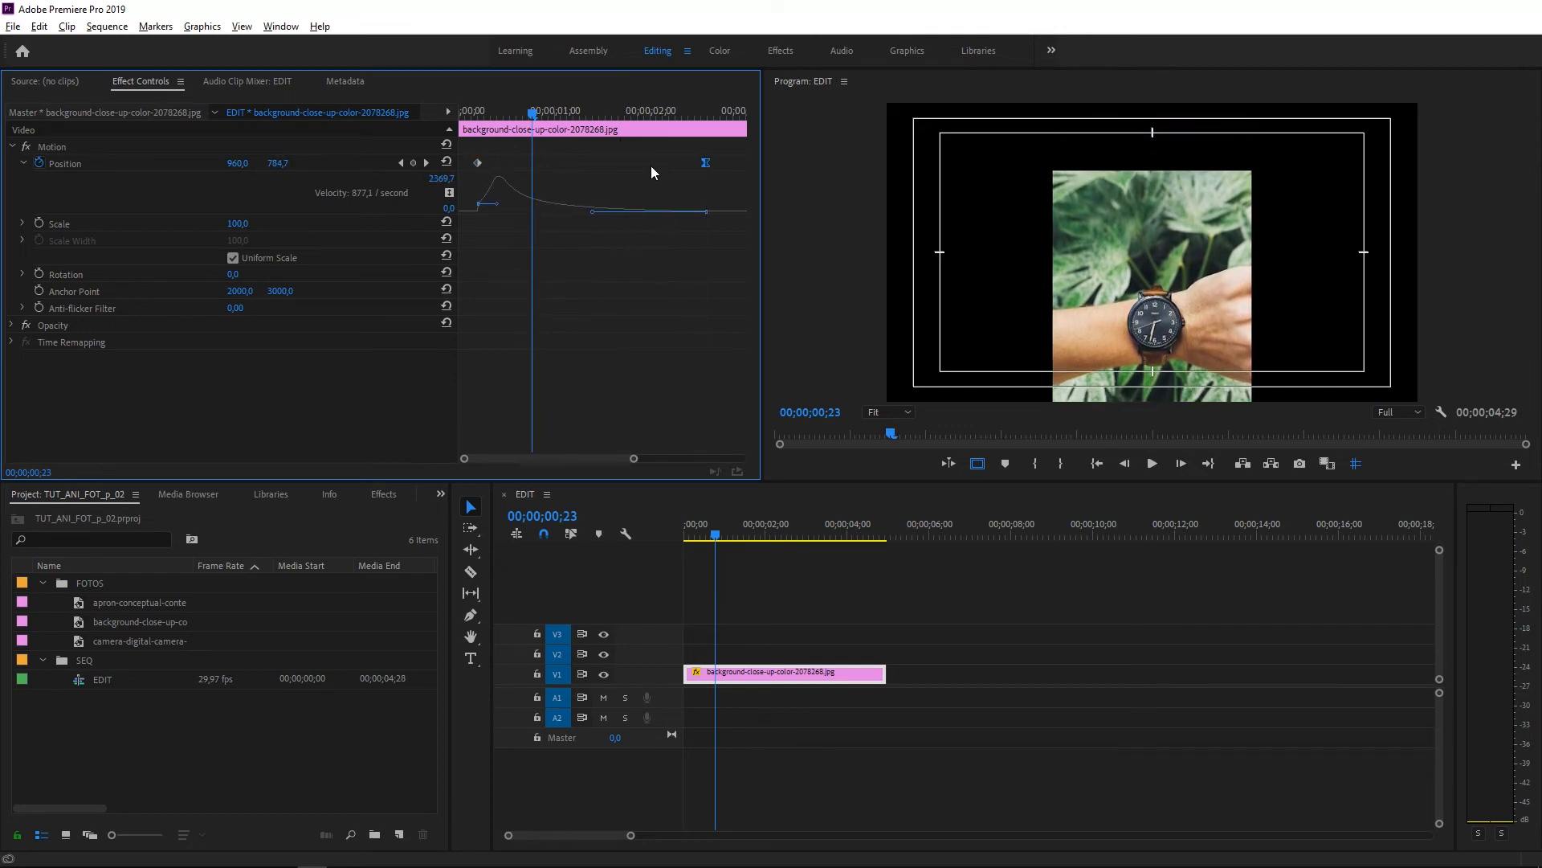
pyautogui.rightClick(705, 164)
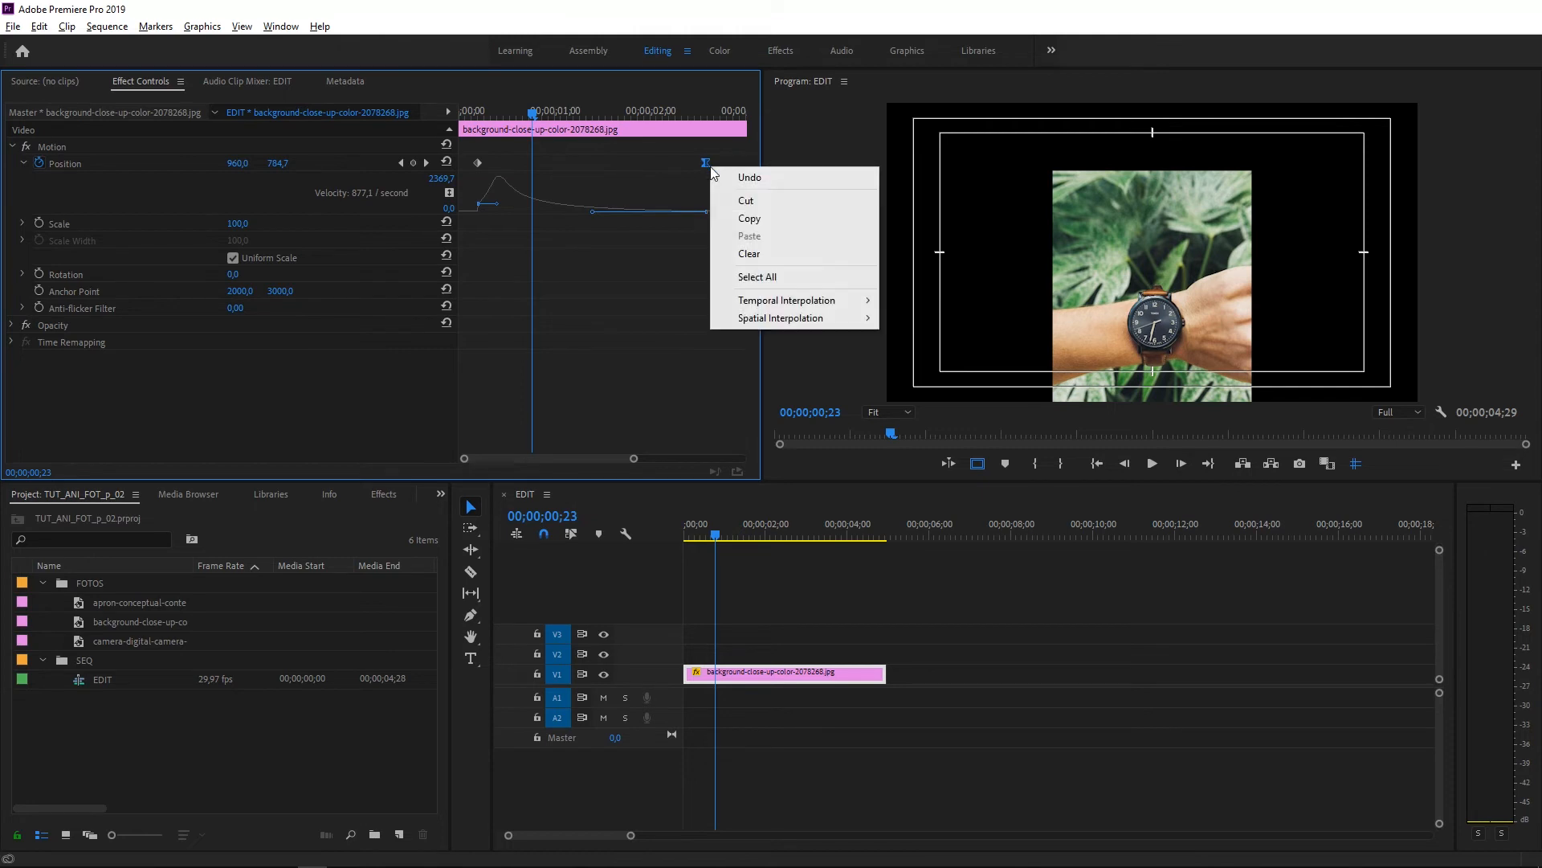
pyautogui.moveTo(835, 304)
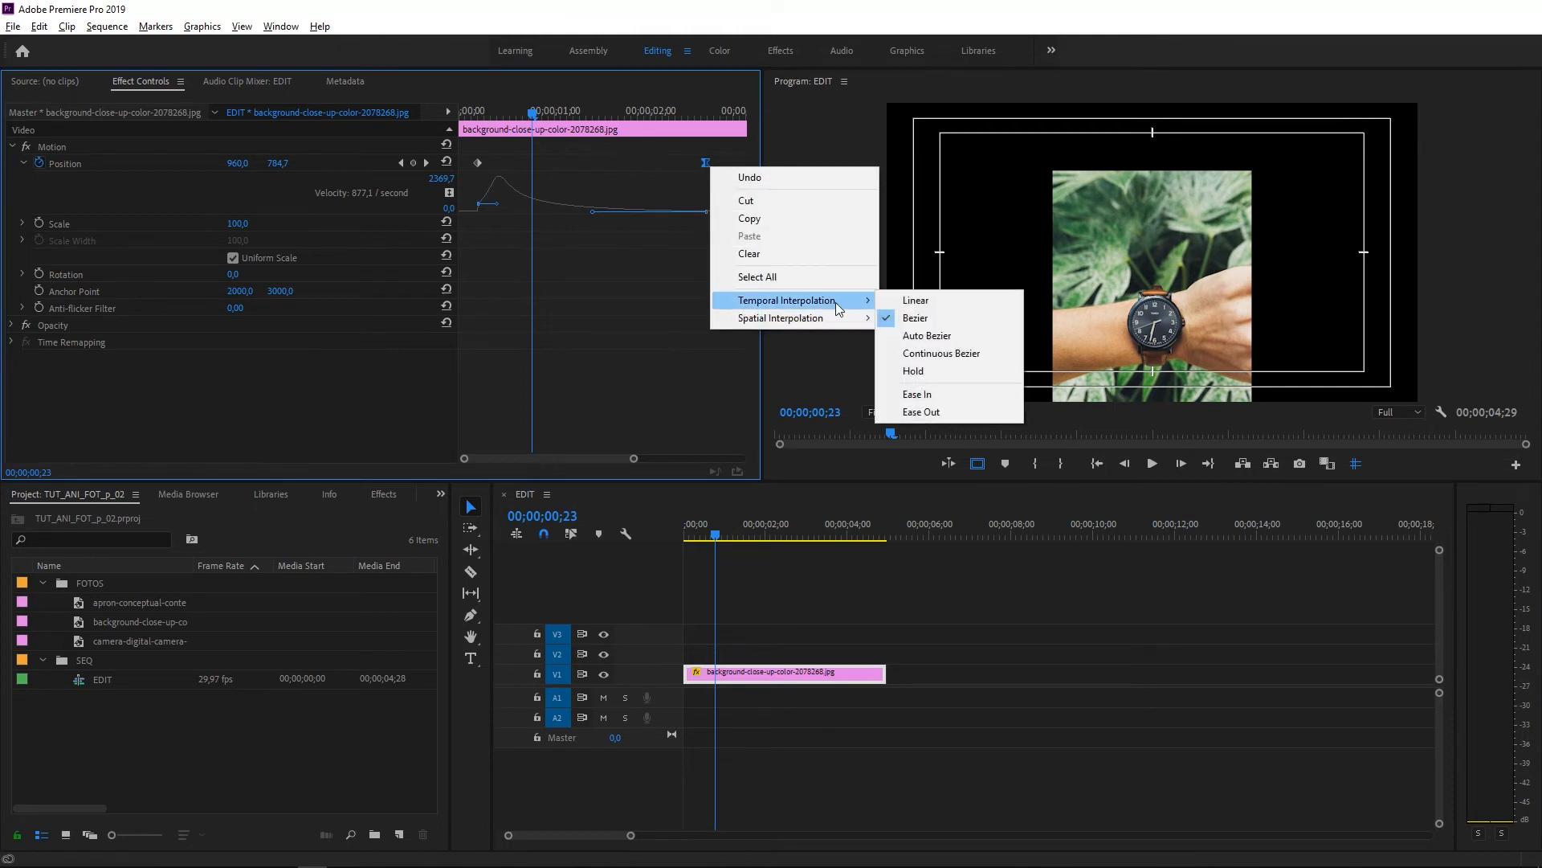
pyautogui.click(930, 299)
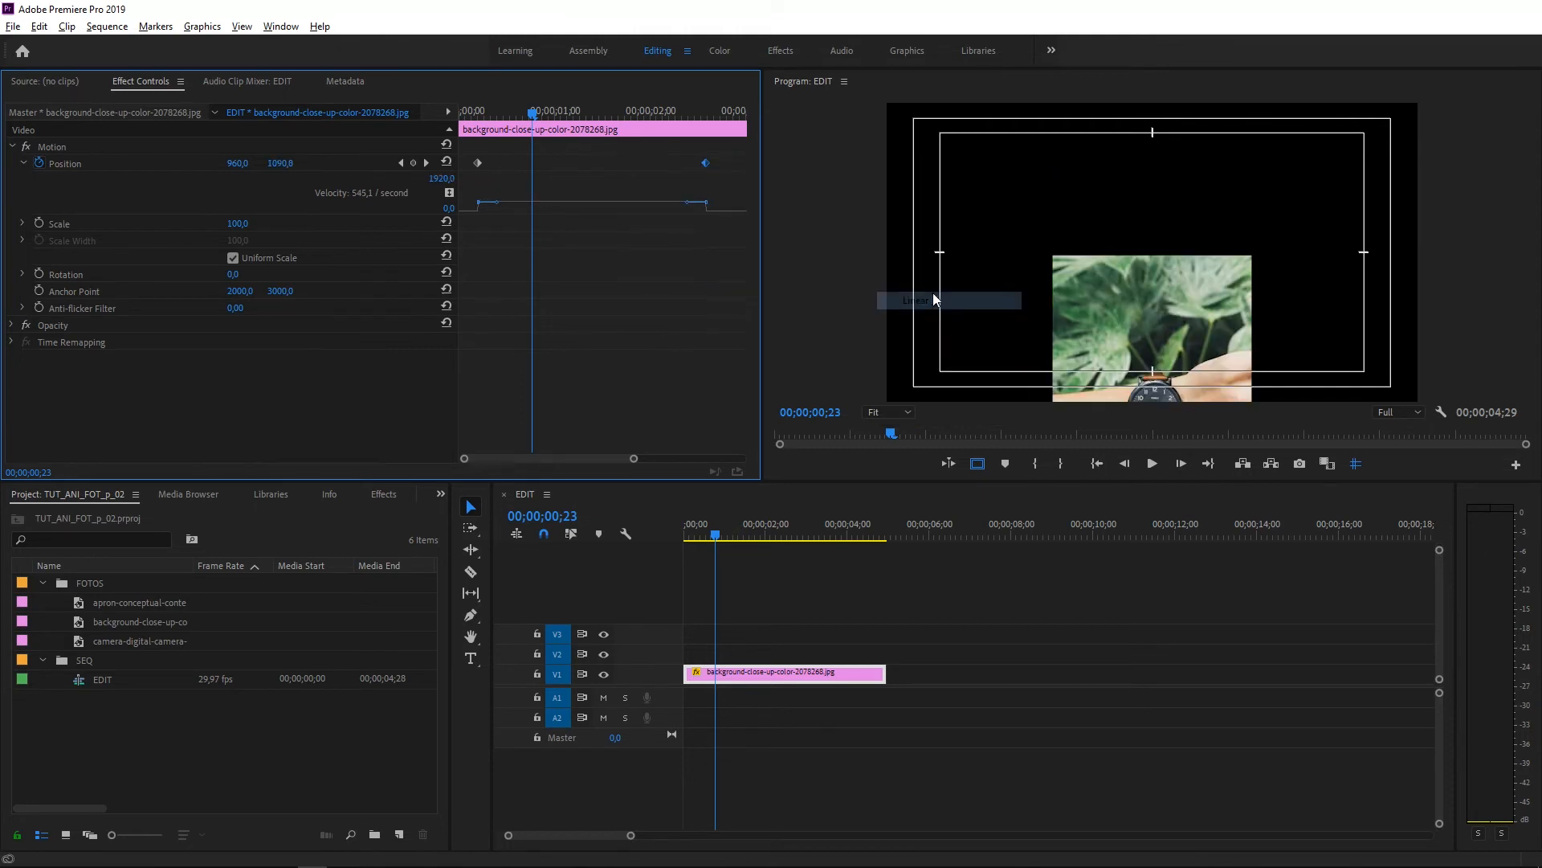
# Set the first Position keyframe's temporal interpolation to Ease Out and play the animation from the clip's start.
pyautogui.rightClick(478, 161)
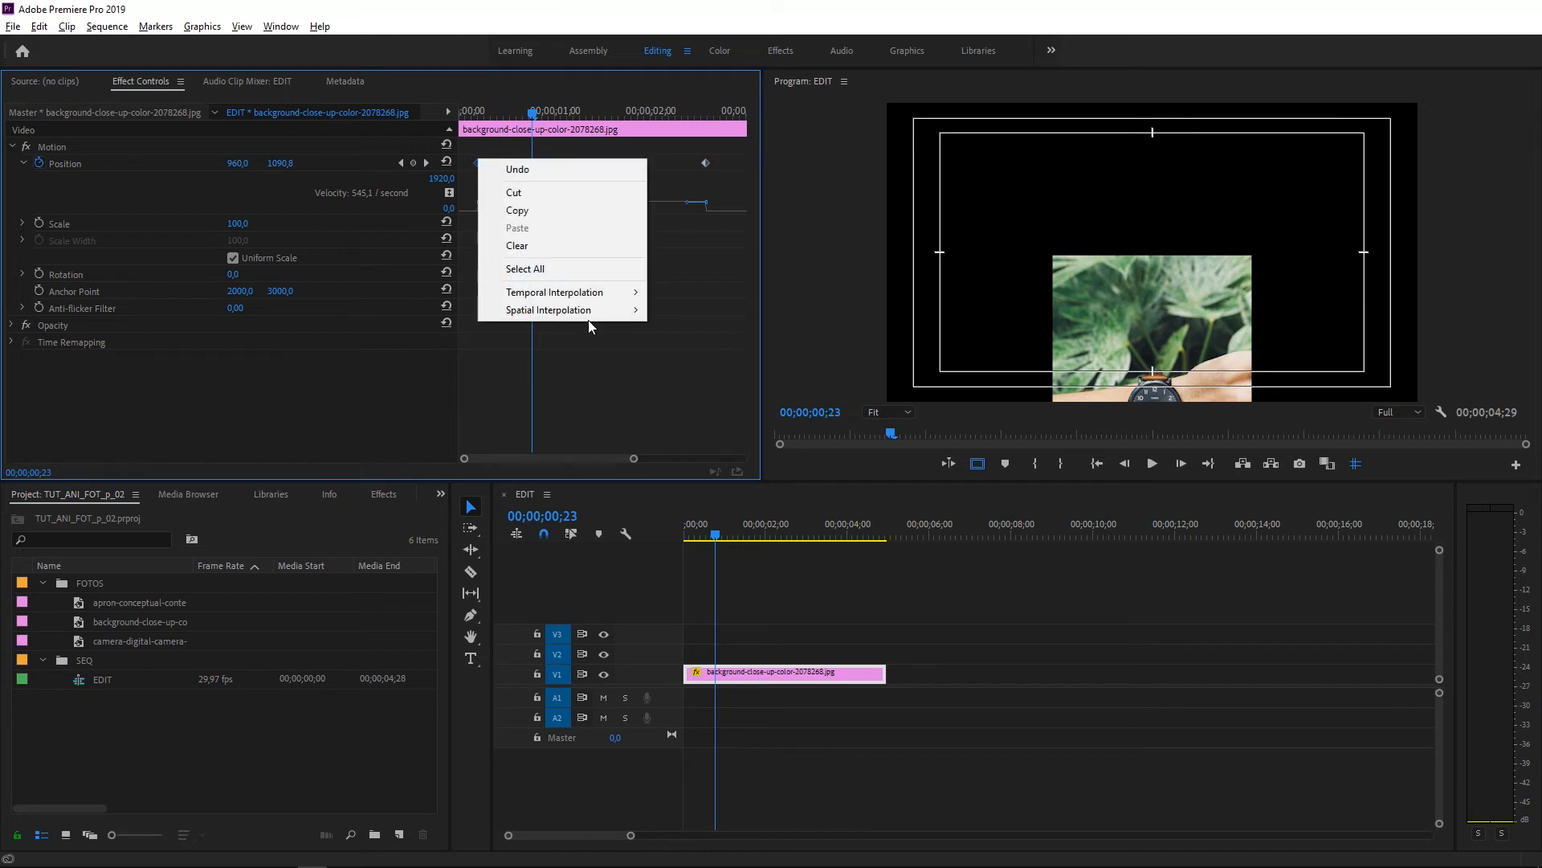
pyautogui.moveTo(588, 299)
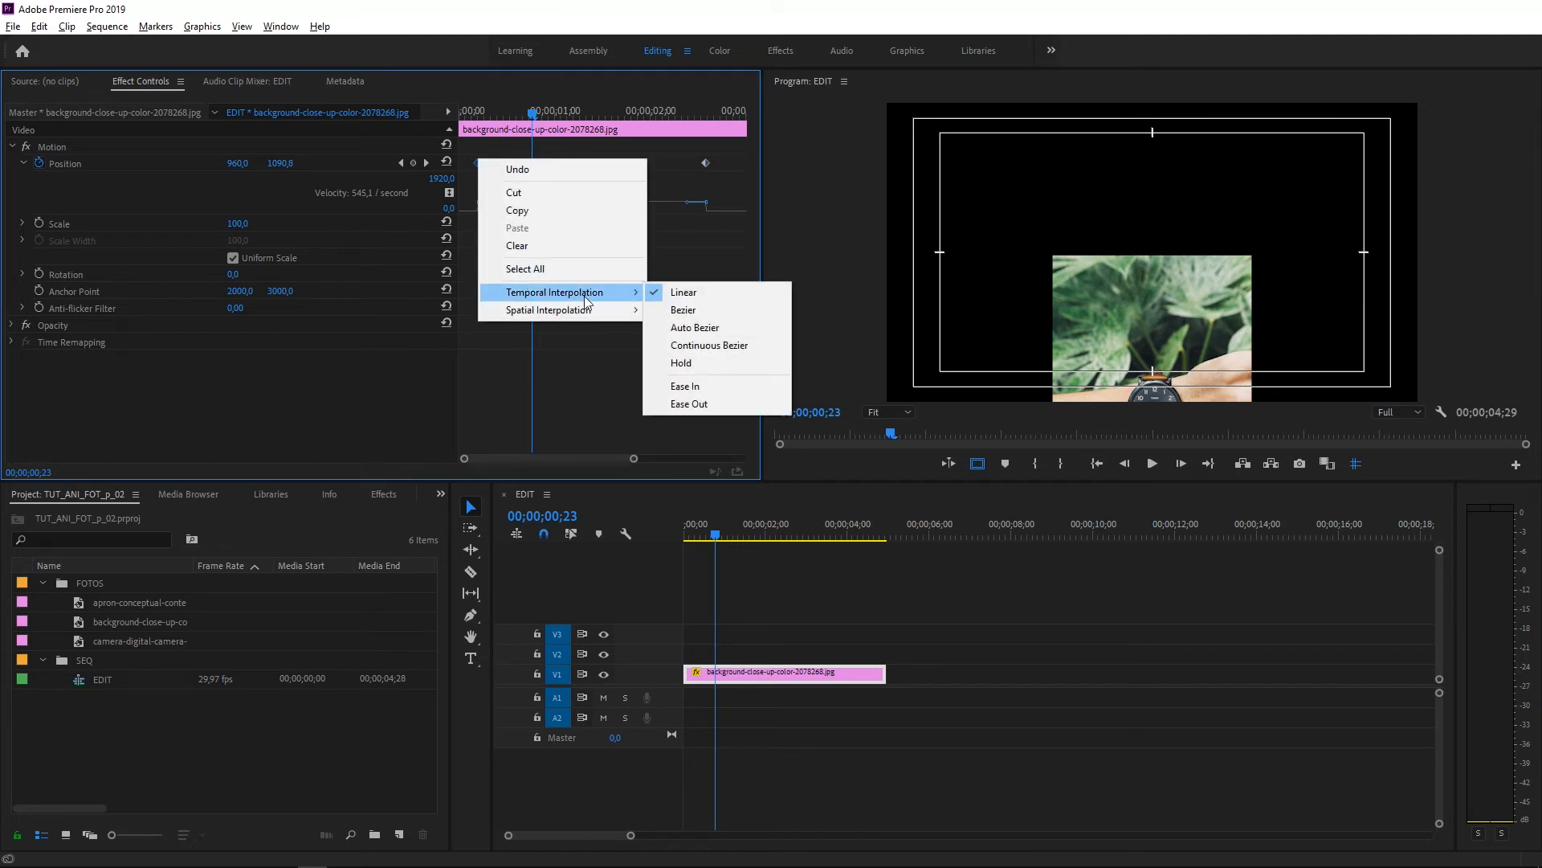
pyautogui.click(747, 406)
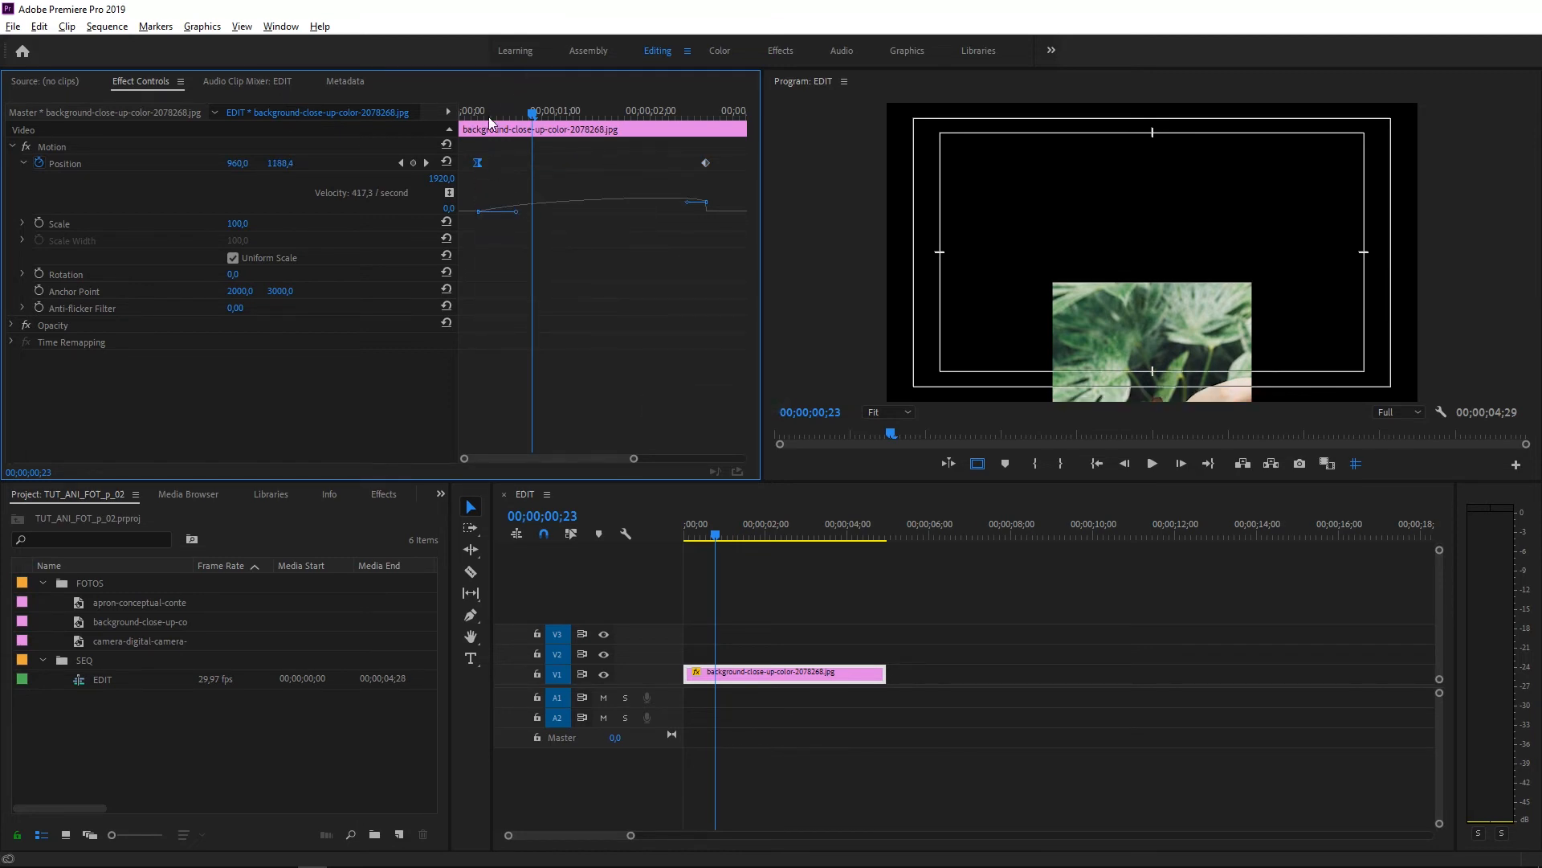
pyautogui.click(473, 111)
pyautogui.press('space')
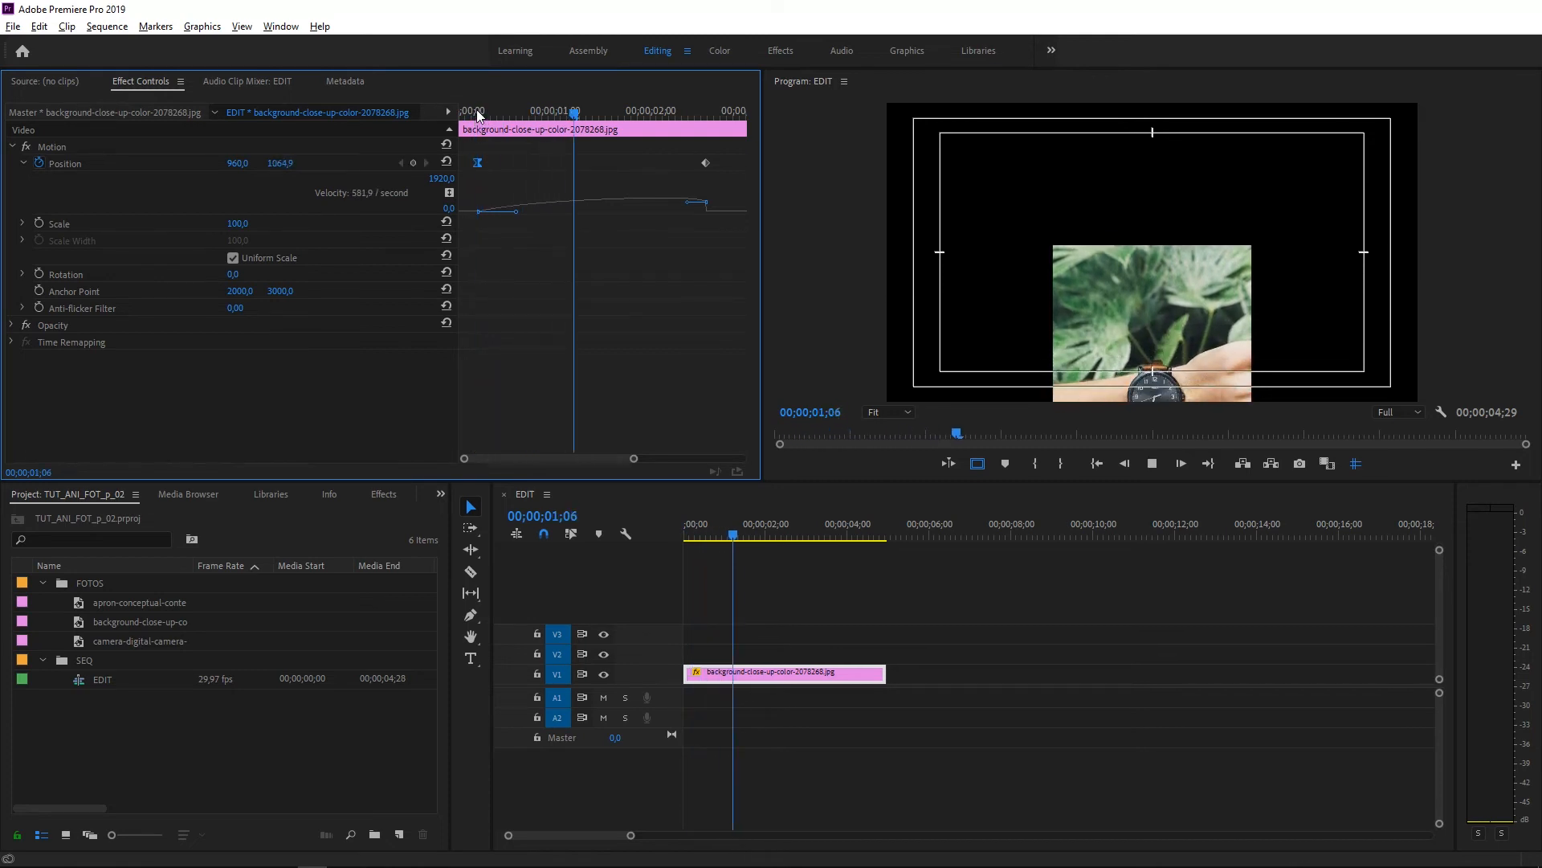
pyautogui.press('space')
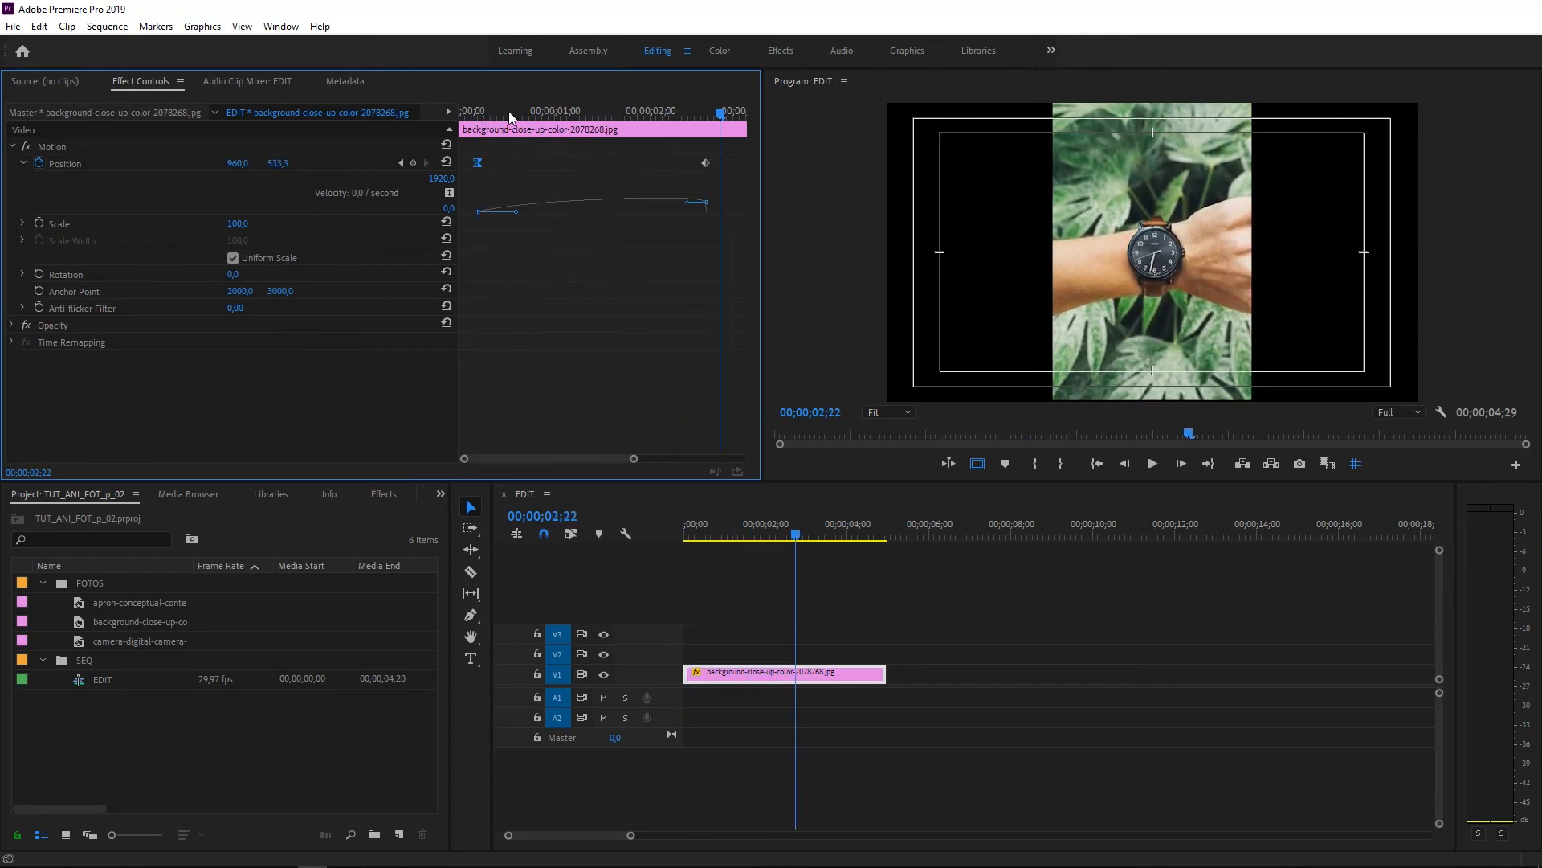
# Switch the first Position keyframe back to Linear temporal interpolation and replay the photo's movement to compare its start.
pyautogui.rightClick(479, 164)
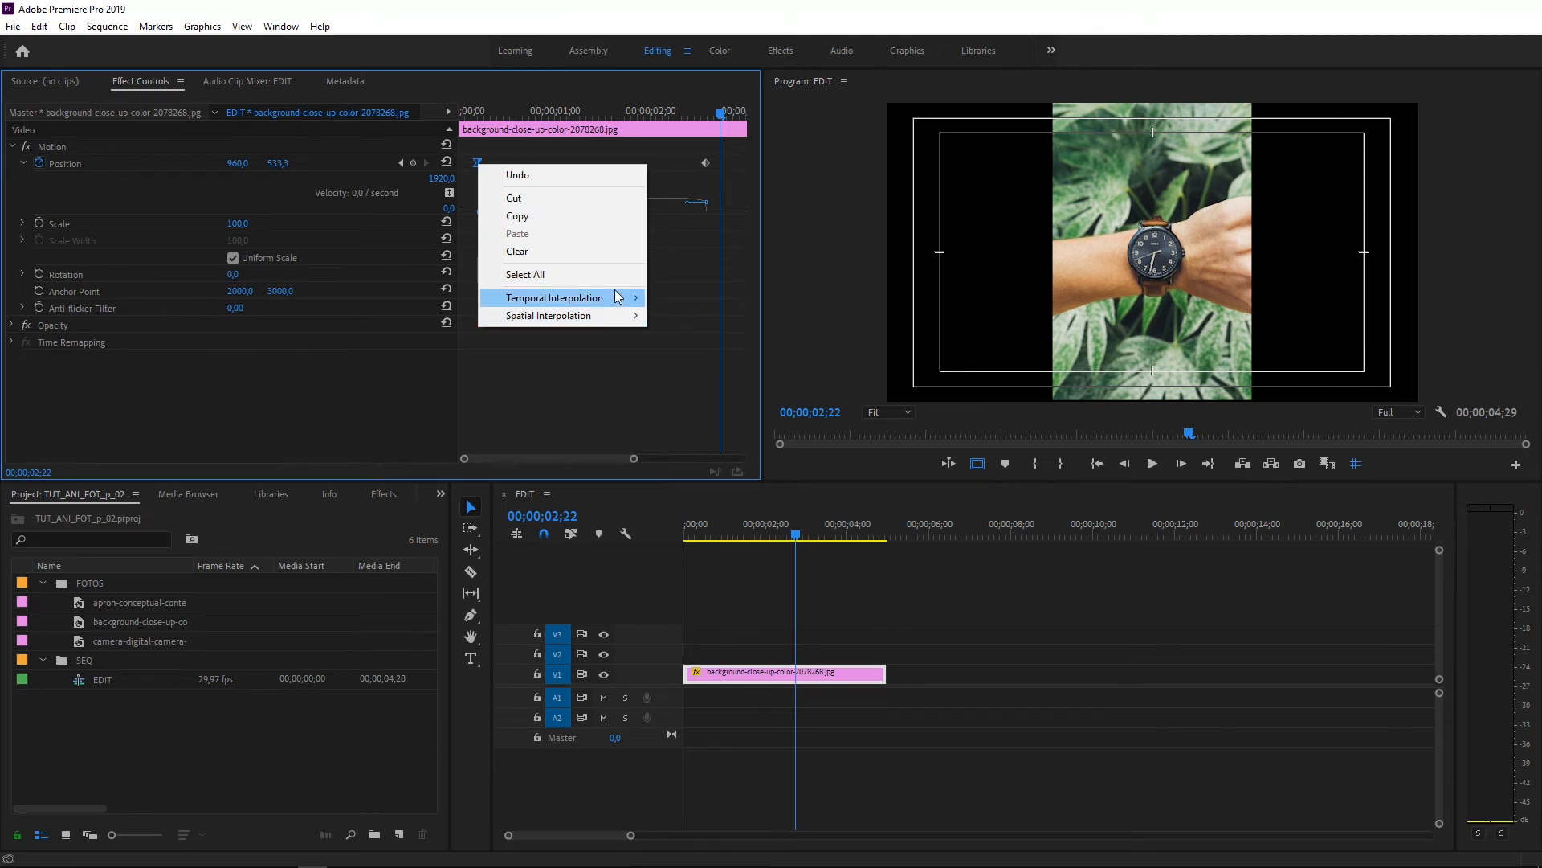
pyautogui.moveTo(635, 300)
pyautogui.click(684, 297)
pyautogui.click(473, 118)
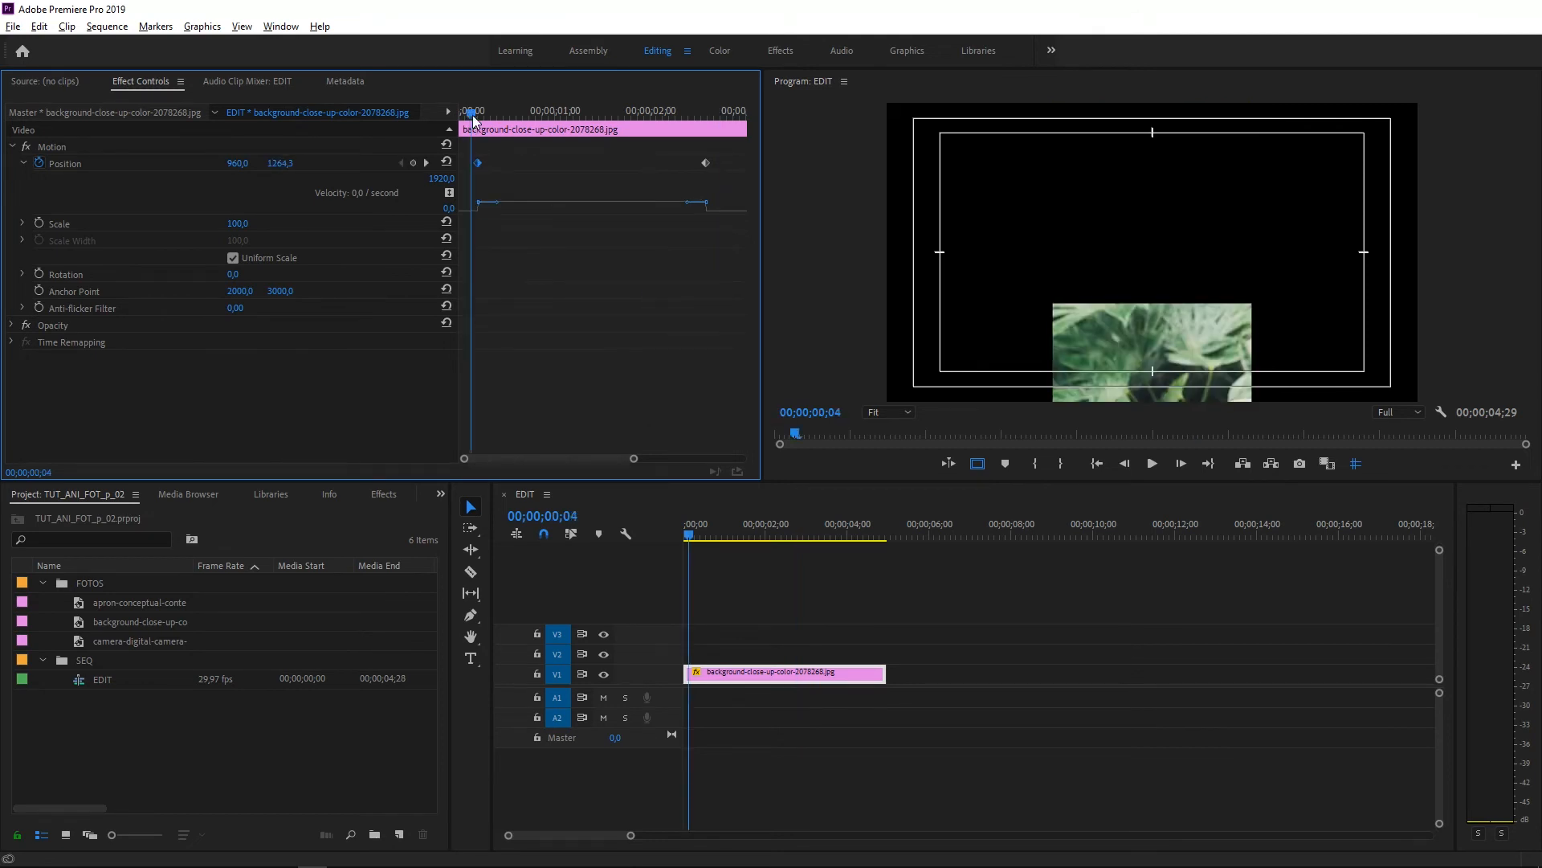
pyautogui.press('space')
pyautogui.press('space')
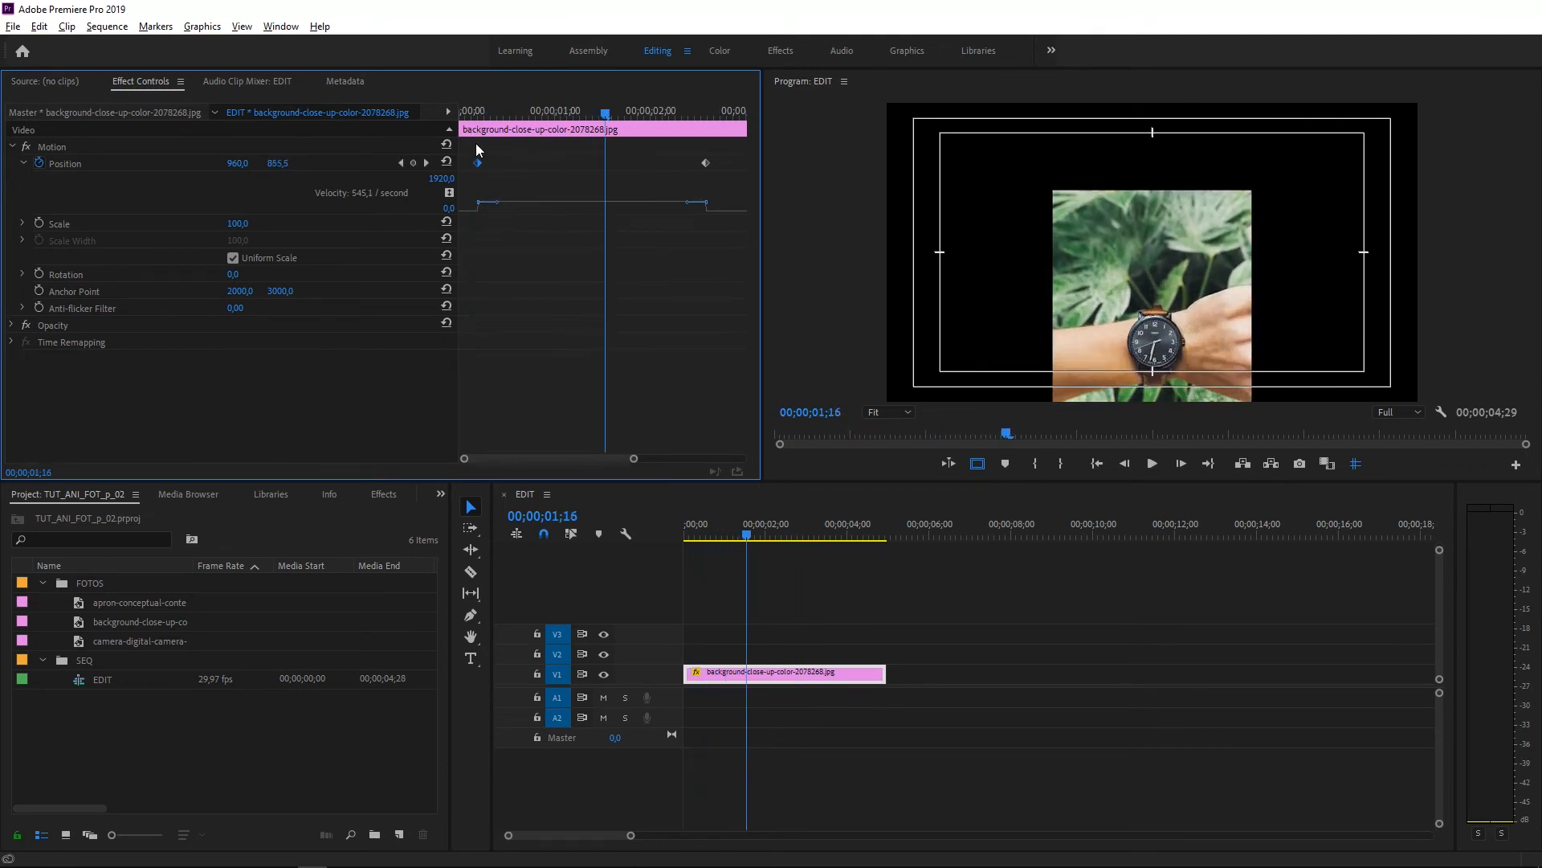
# Apply Ease Out to the first Position keyframe, lengthen its velocity handle to about half the keyframe span, and play the animation.
pyautogui.rightClick(477, 164)
pyautogui.moveTo(596, 291)
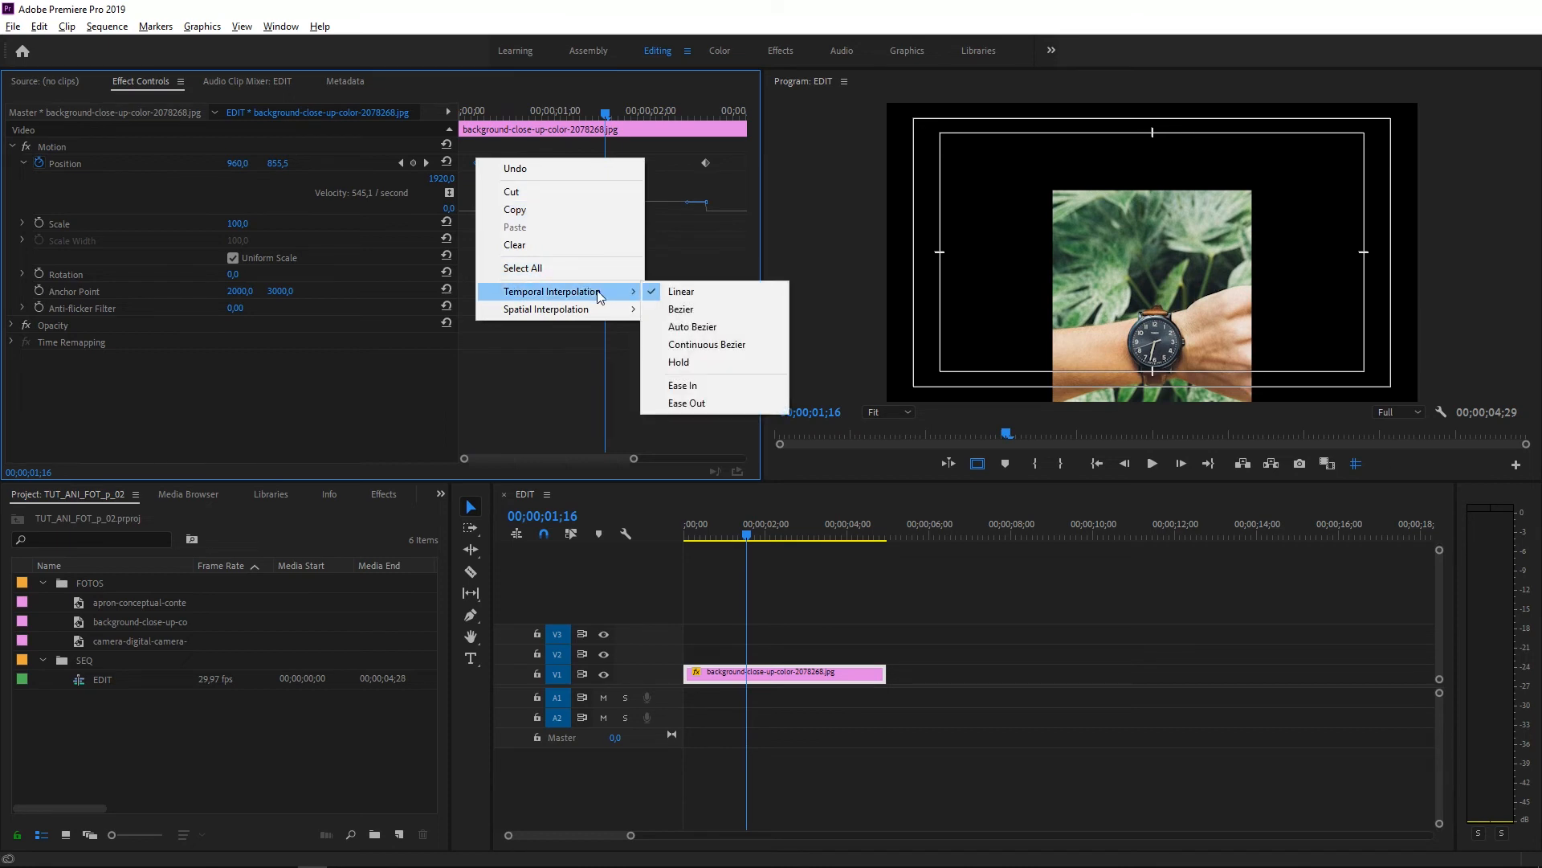
pyautogui.click(724, 403)
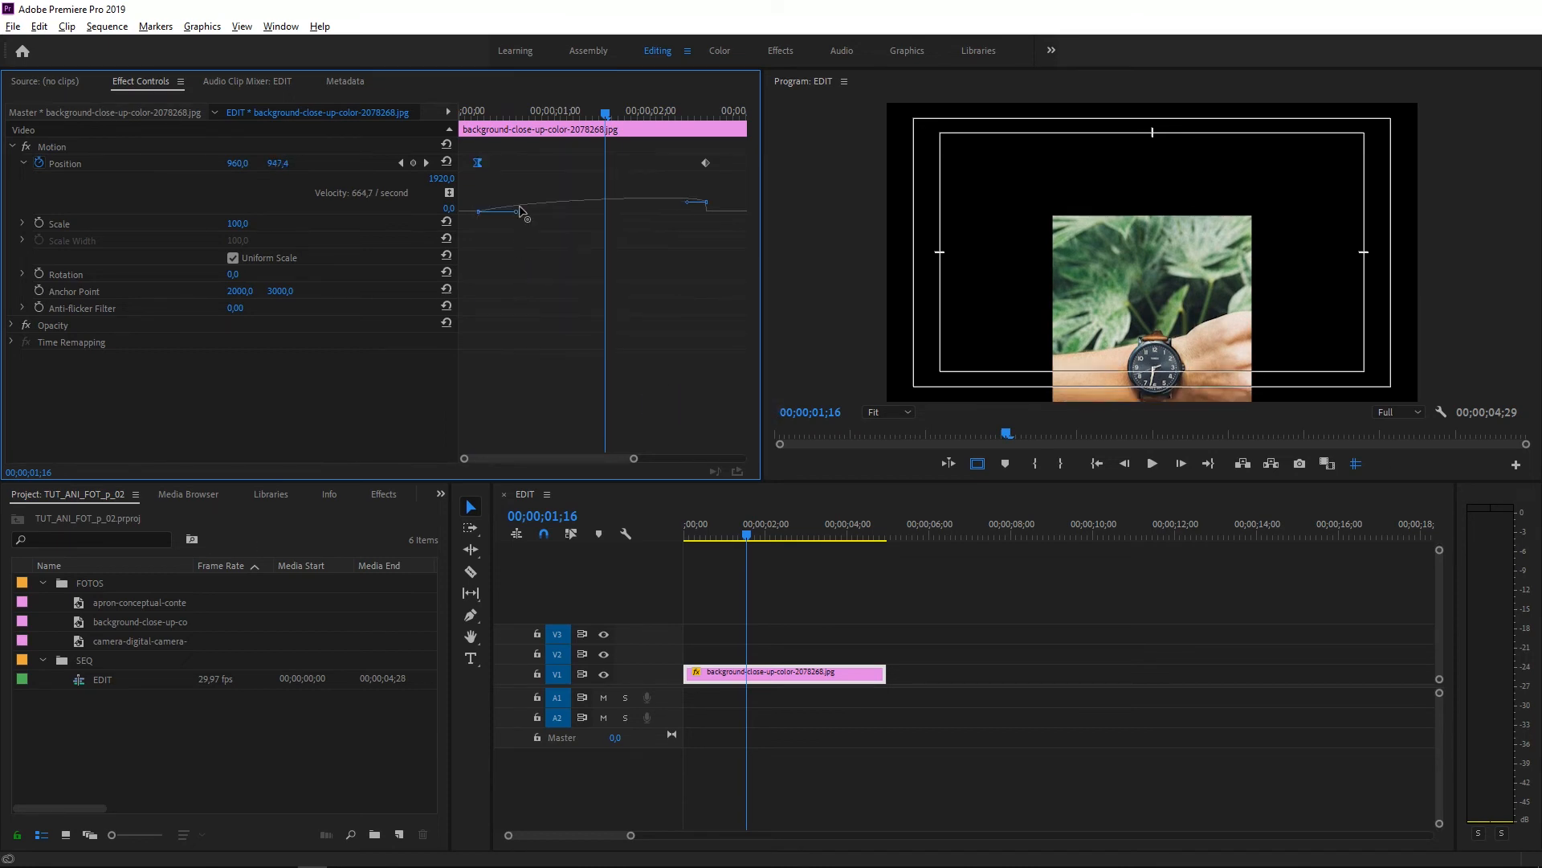
pyautogui.moveTo(519, 212); pyautogui.dragTo(593, 214)
pyautogui.click(476, 113)
pyautogui.press('space')
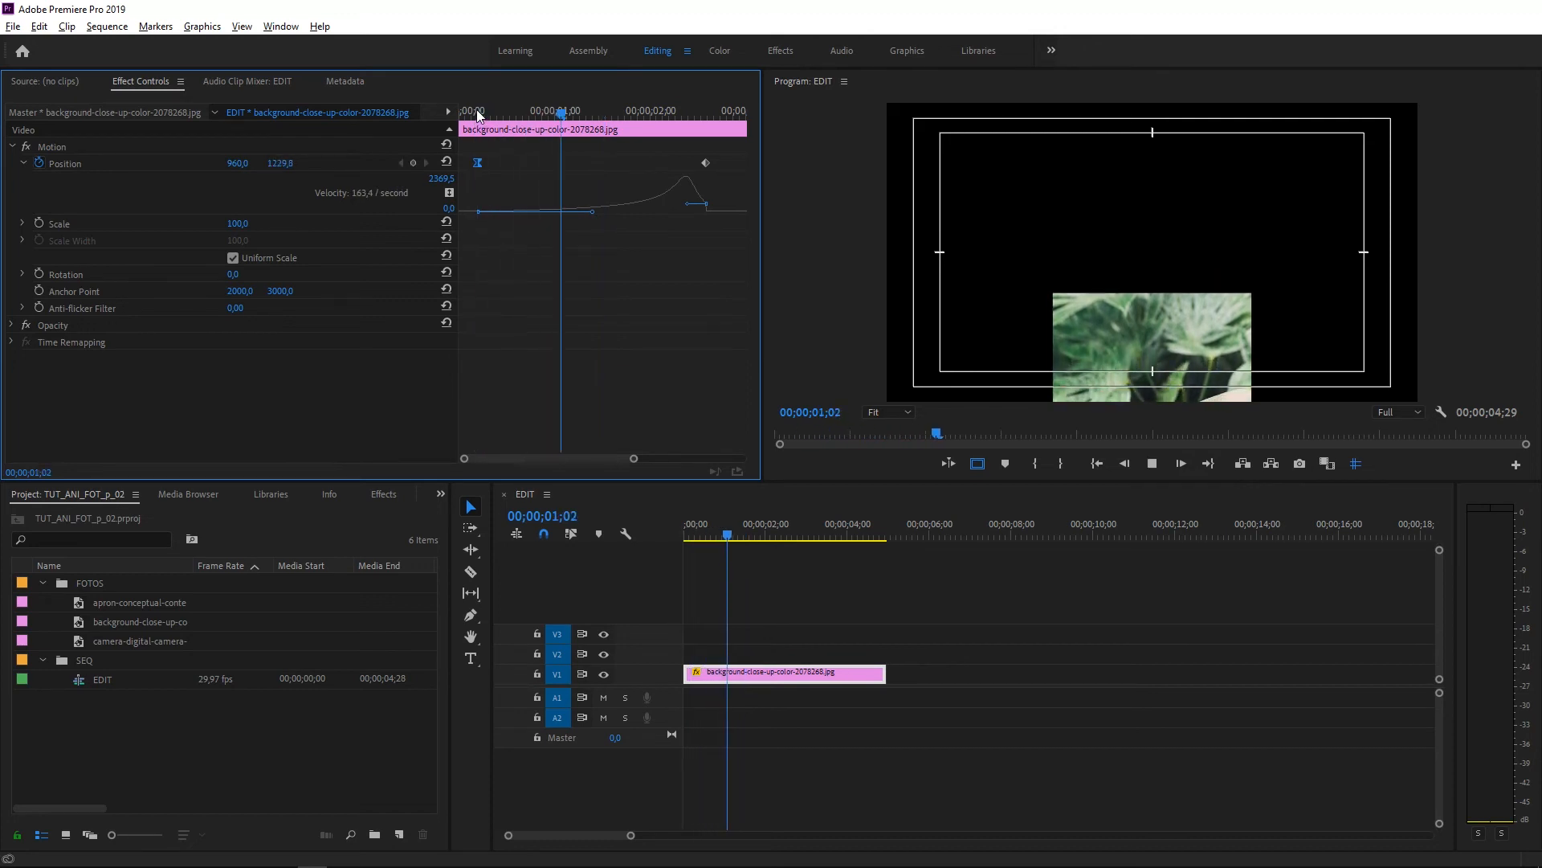
pyautogui.press('space')
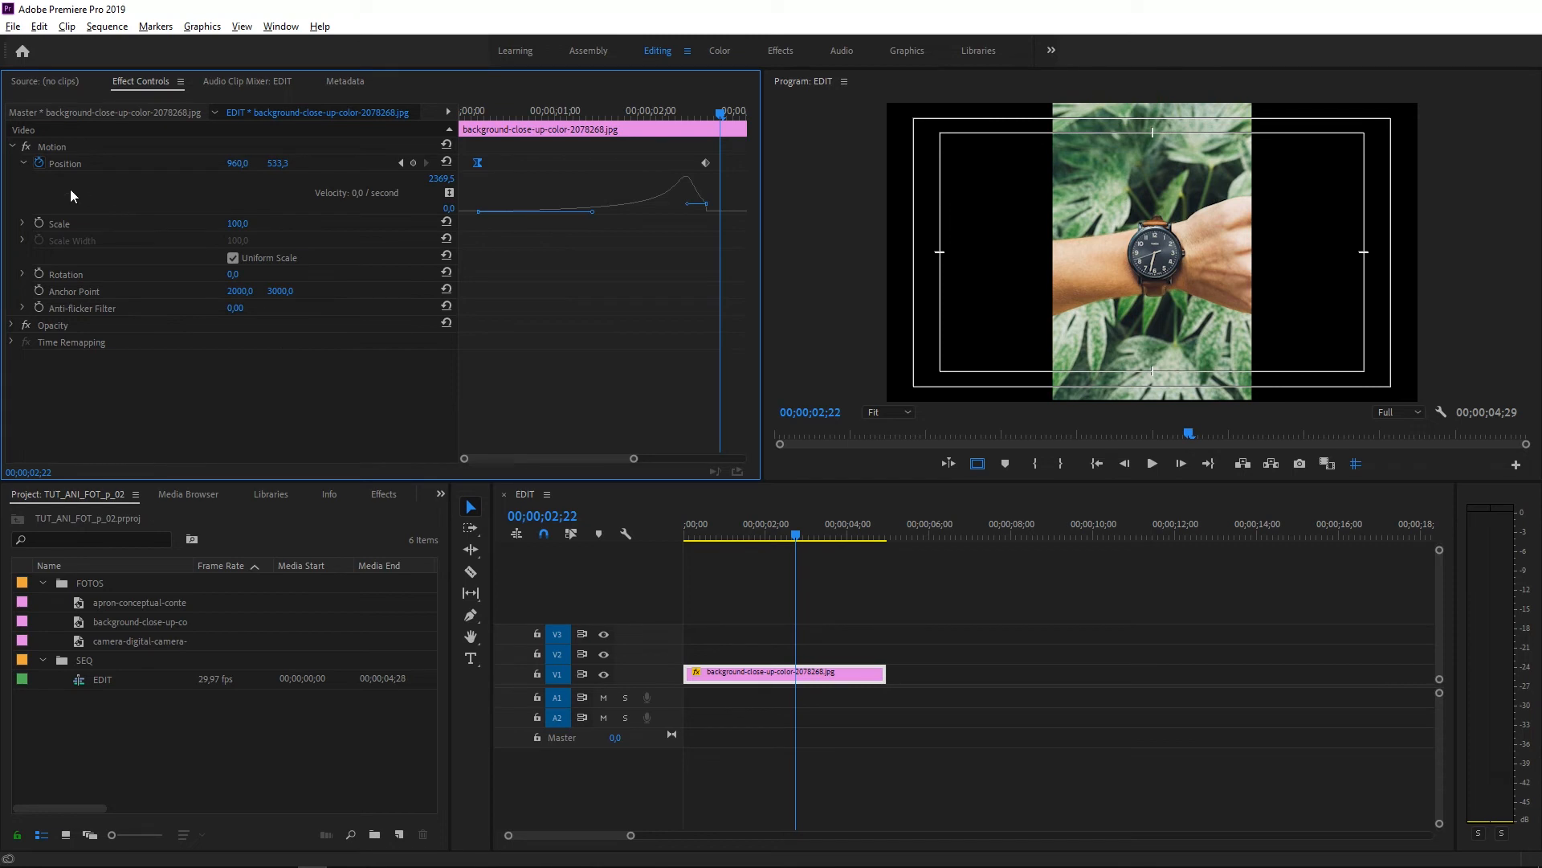
# Delete all Position keyframes from the watch photo, return the playhead to the sequence start and reselect the clip.
pyautogui.click(37, 163)
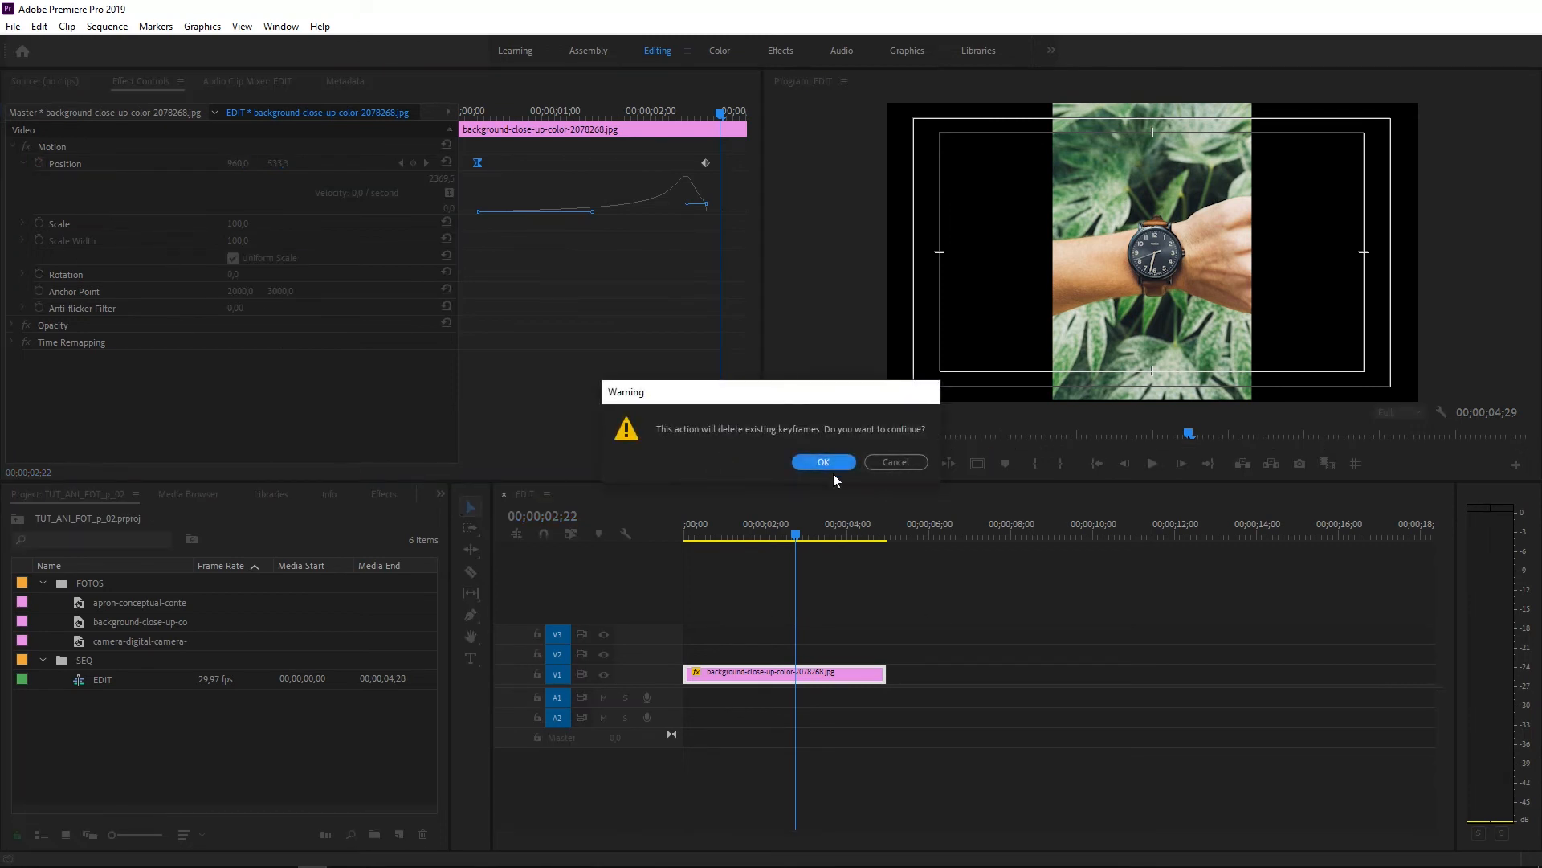
pyautogui.click(823, 461)
pyautogui.click(756, 596)
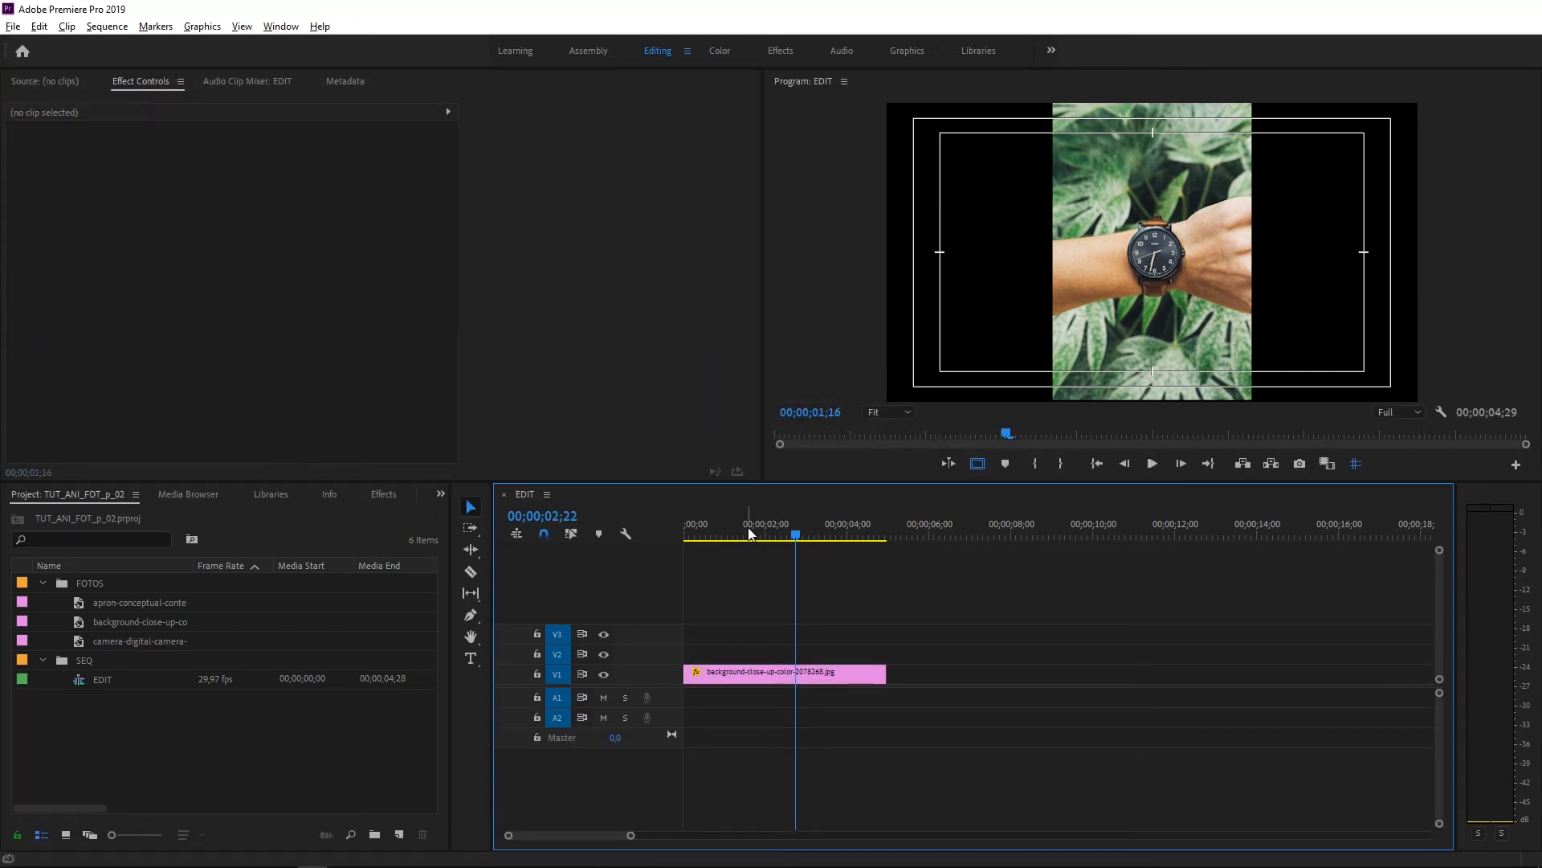
pyautogui.press('Home')
pyautogui.click(846, 674)
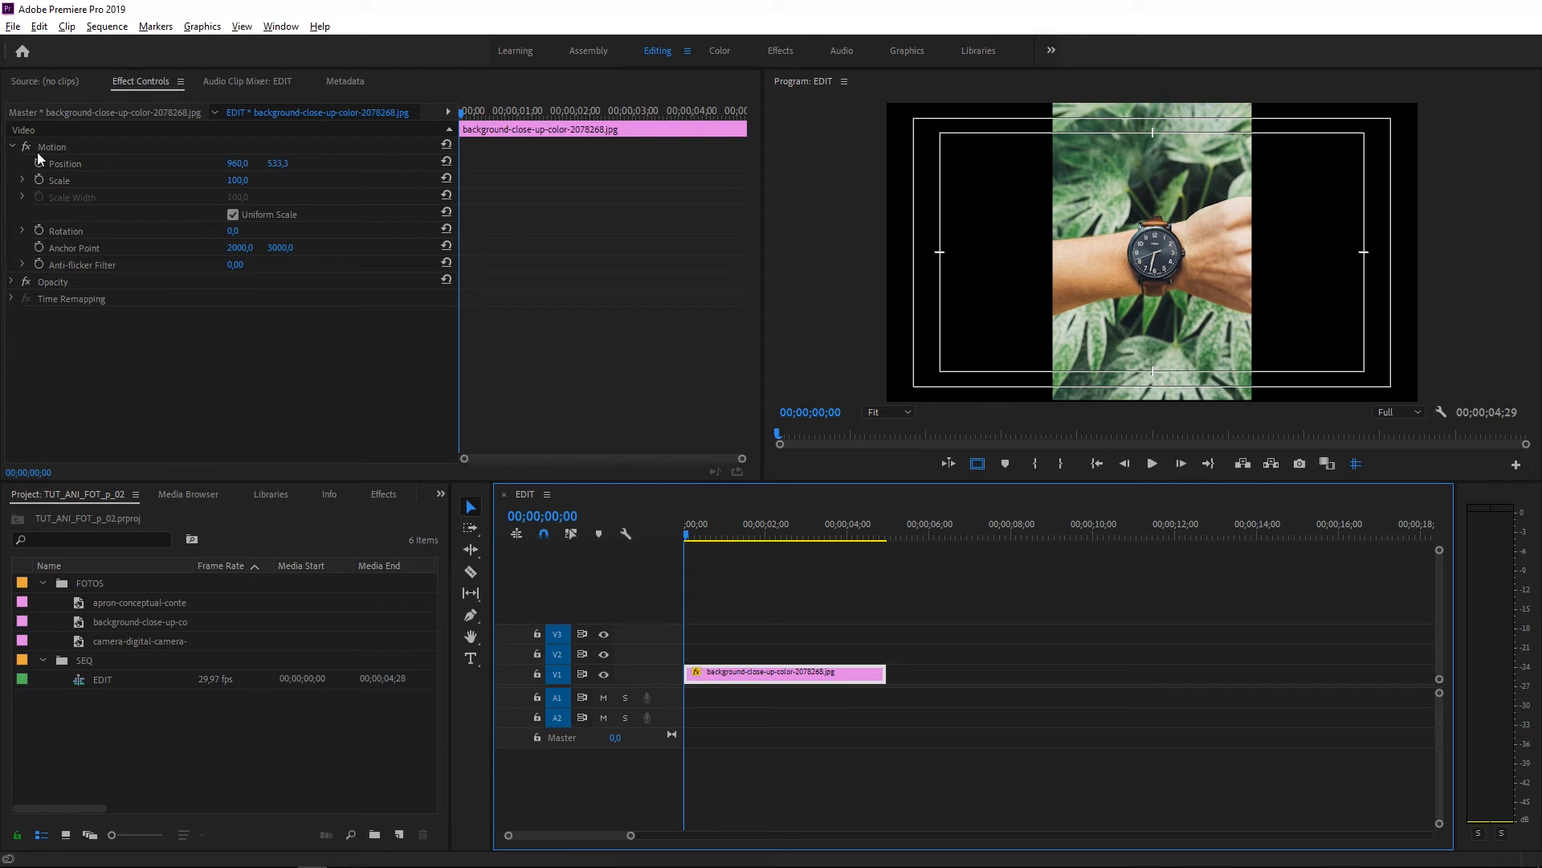
# Show the photo's Motion anchor point in the preview, examine it at 100% zoom, and restore the zoom to Fit.
pyautogui.click(57, 148)
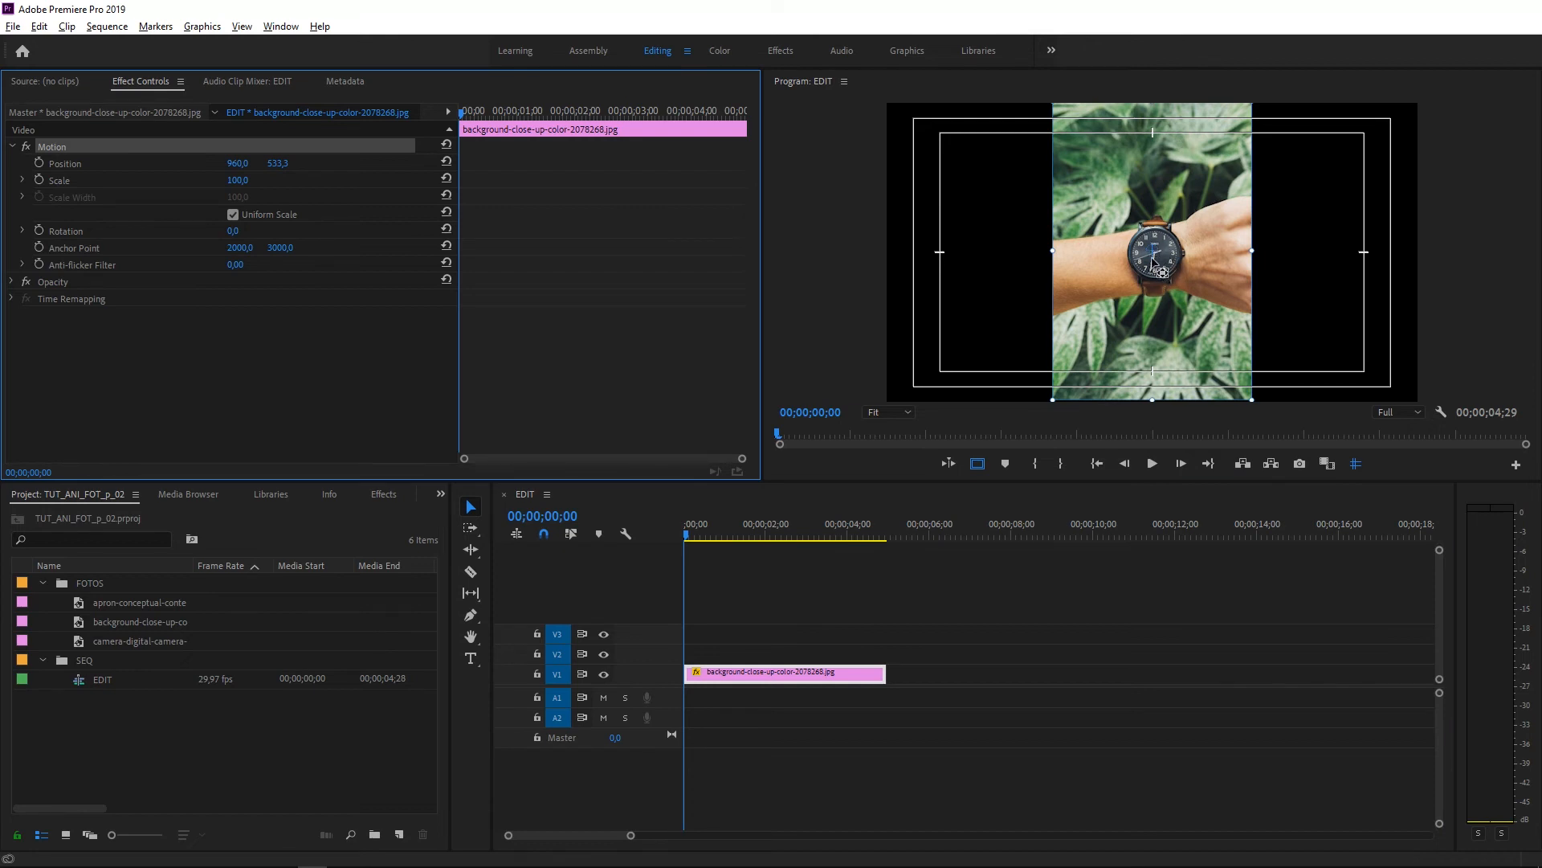
pyautogui.click(906, 413)
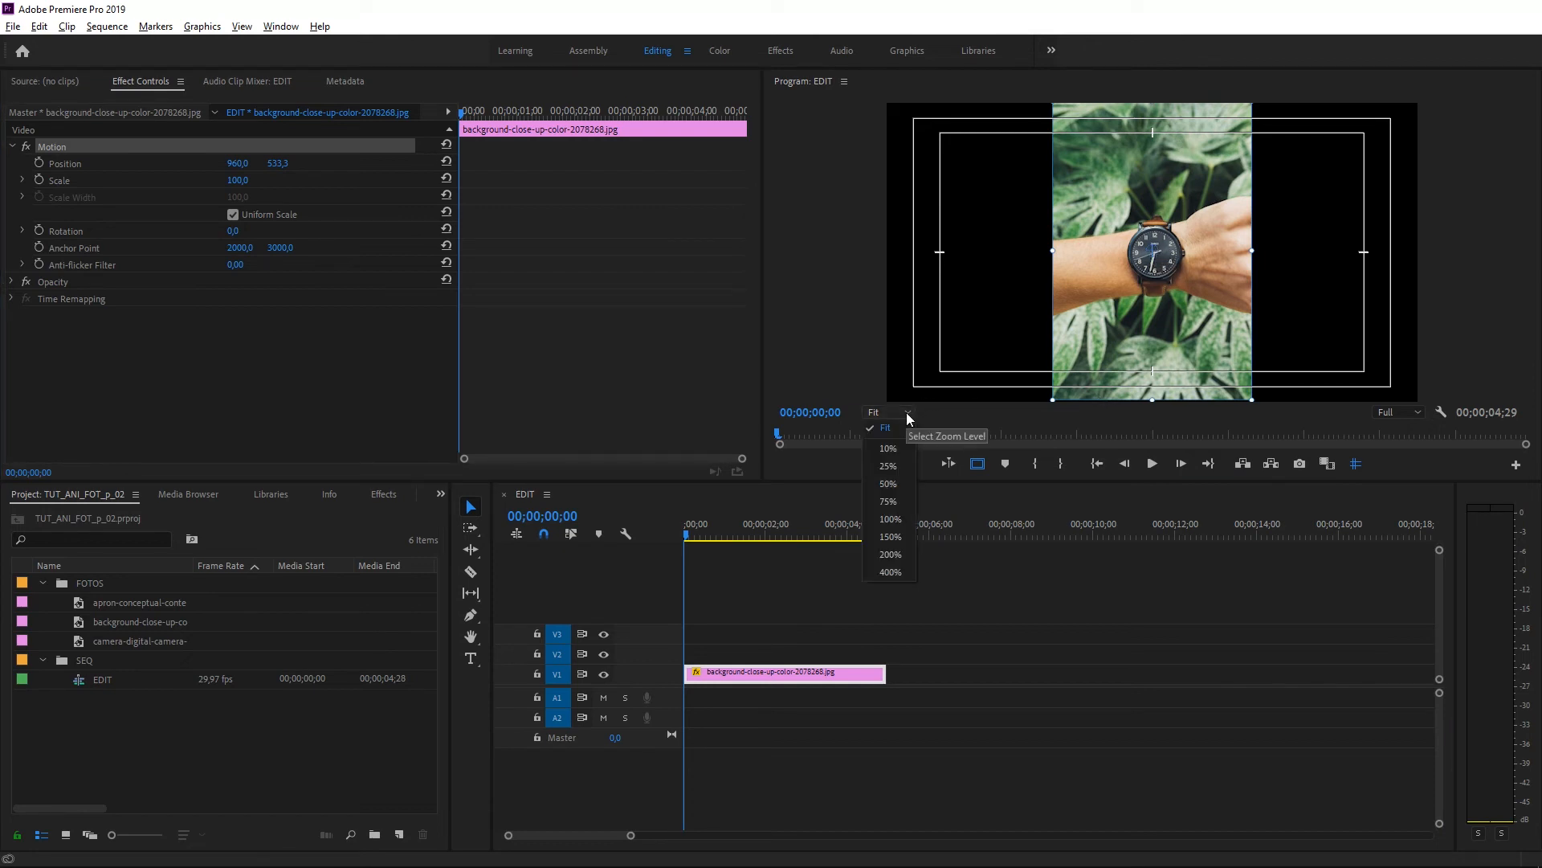
pyautogui.click(892, 511)
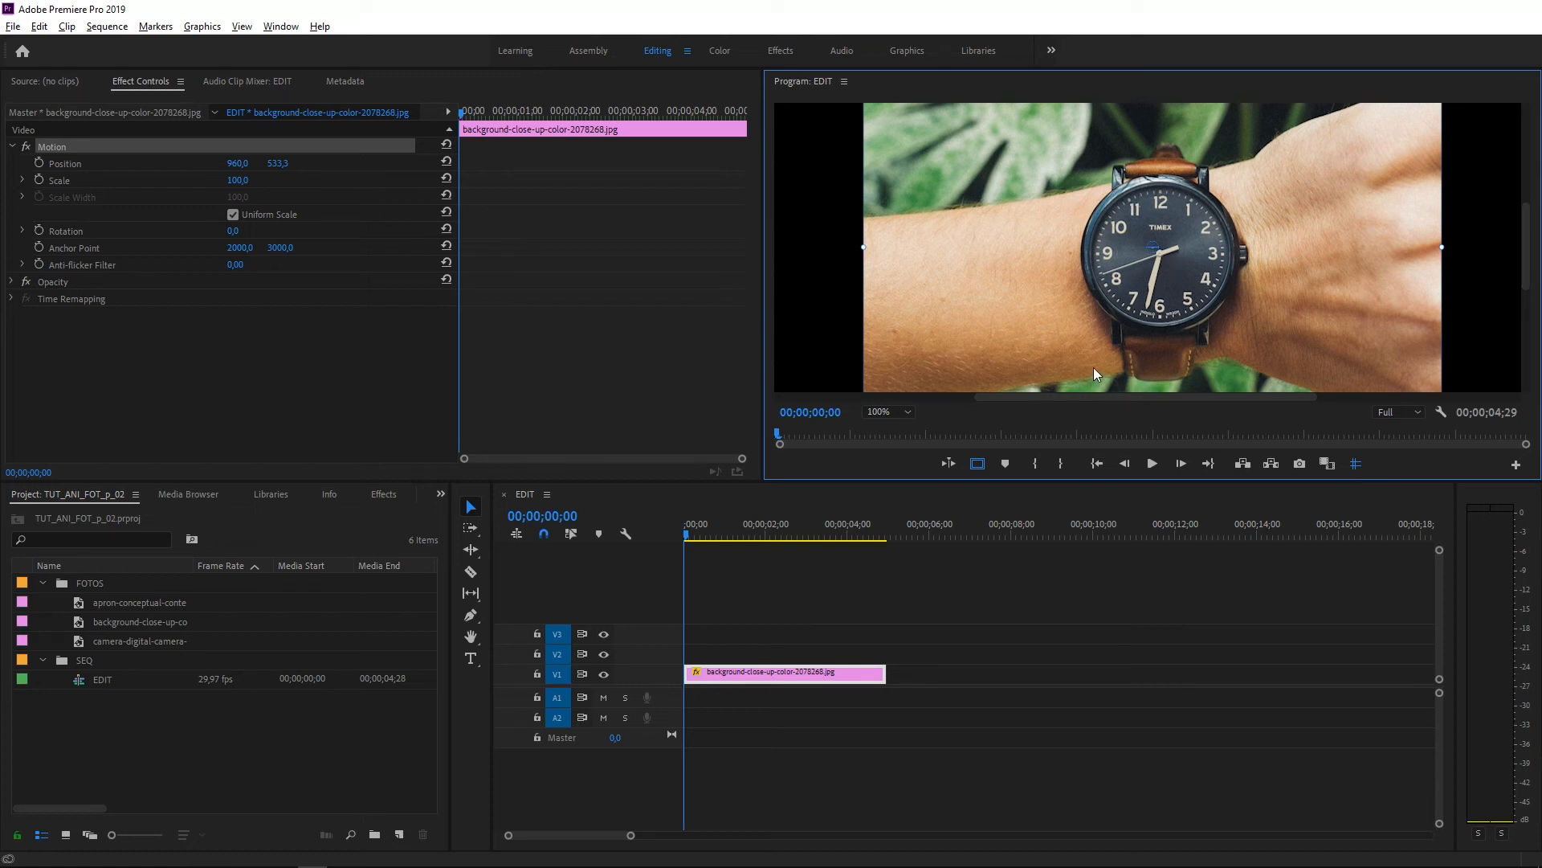
pyautogui.click(908, 413)
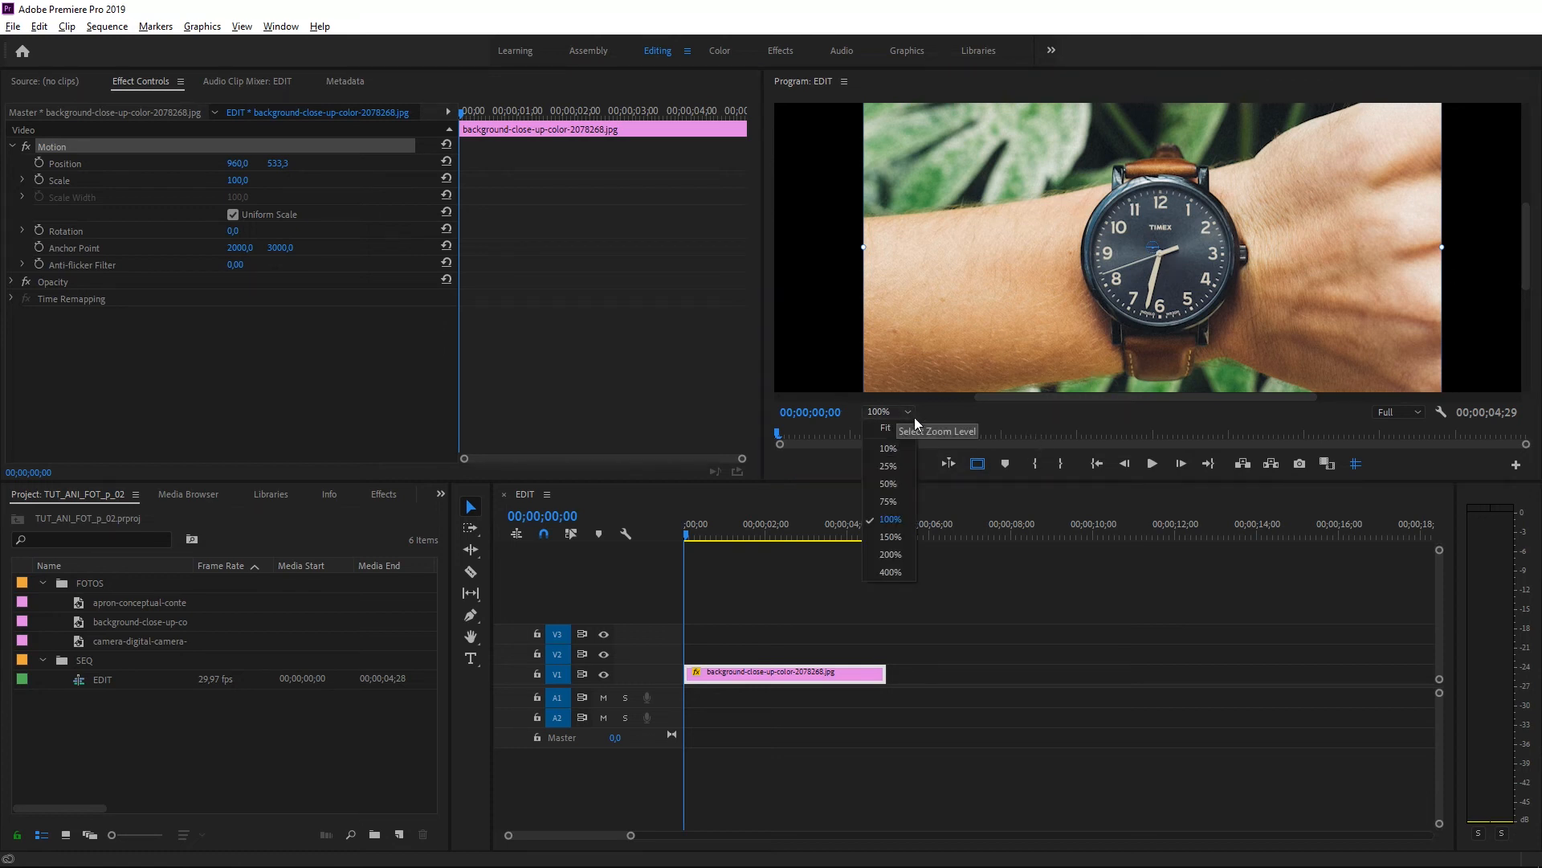
pyautogui.click(908, 429)
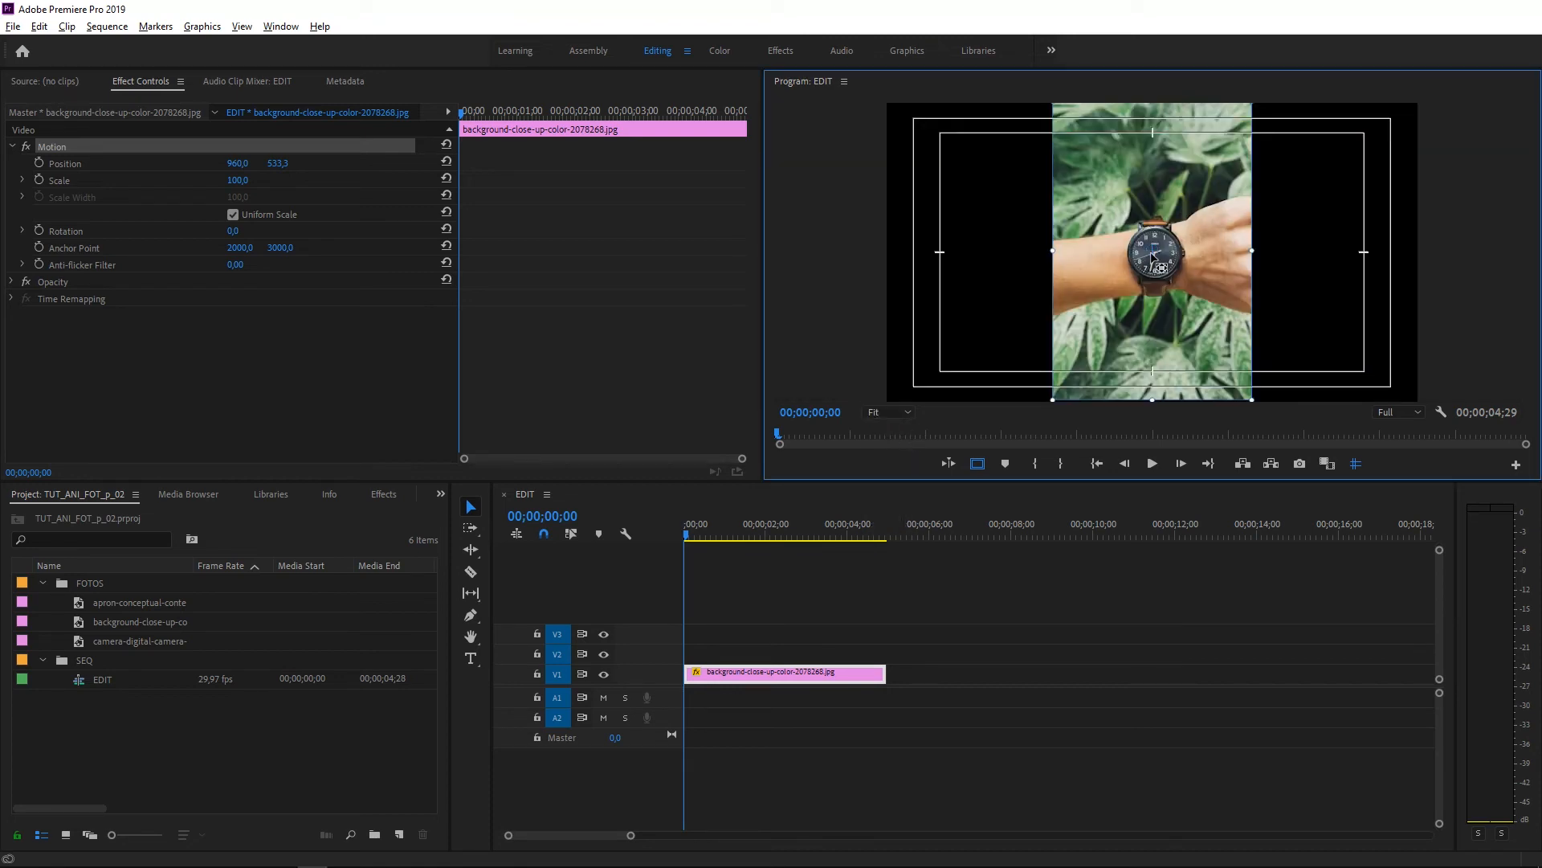
# Test rotating the photo around different anchor points: its upper-left corner at 23°, the watch face at -35°, and the upper-right corner at -53°.
pyautogui.moveTo(1153, 255); pyautogui.dragTo(1054, 104)
pyautogui.moveTo(233, 231)
pyautogui.mouseDown()
pyautogui.moveTo(193, 230)
pyautogui.moveTo(305, 230)
pyautogui.moveTo(252, 230)
pyautogui.mouseUp()
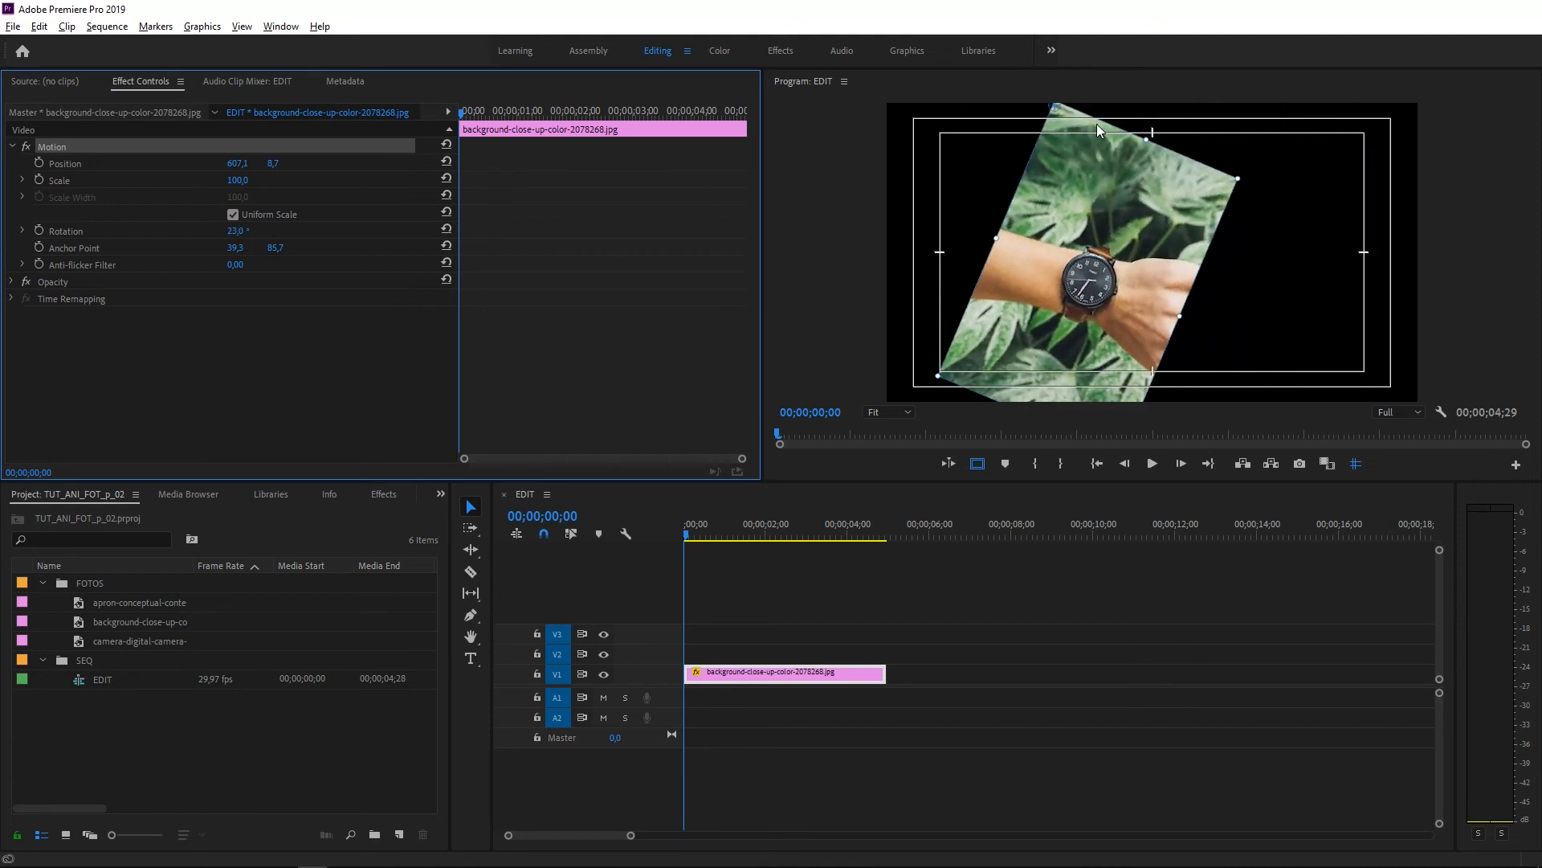
pyautogui.moveTo(1062, 113); pyautogui.dragTo(1089, 284)
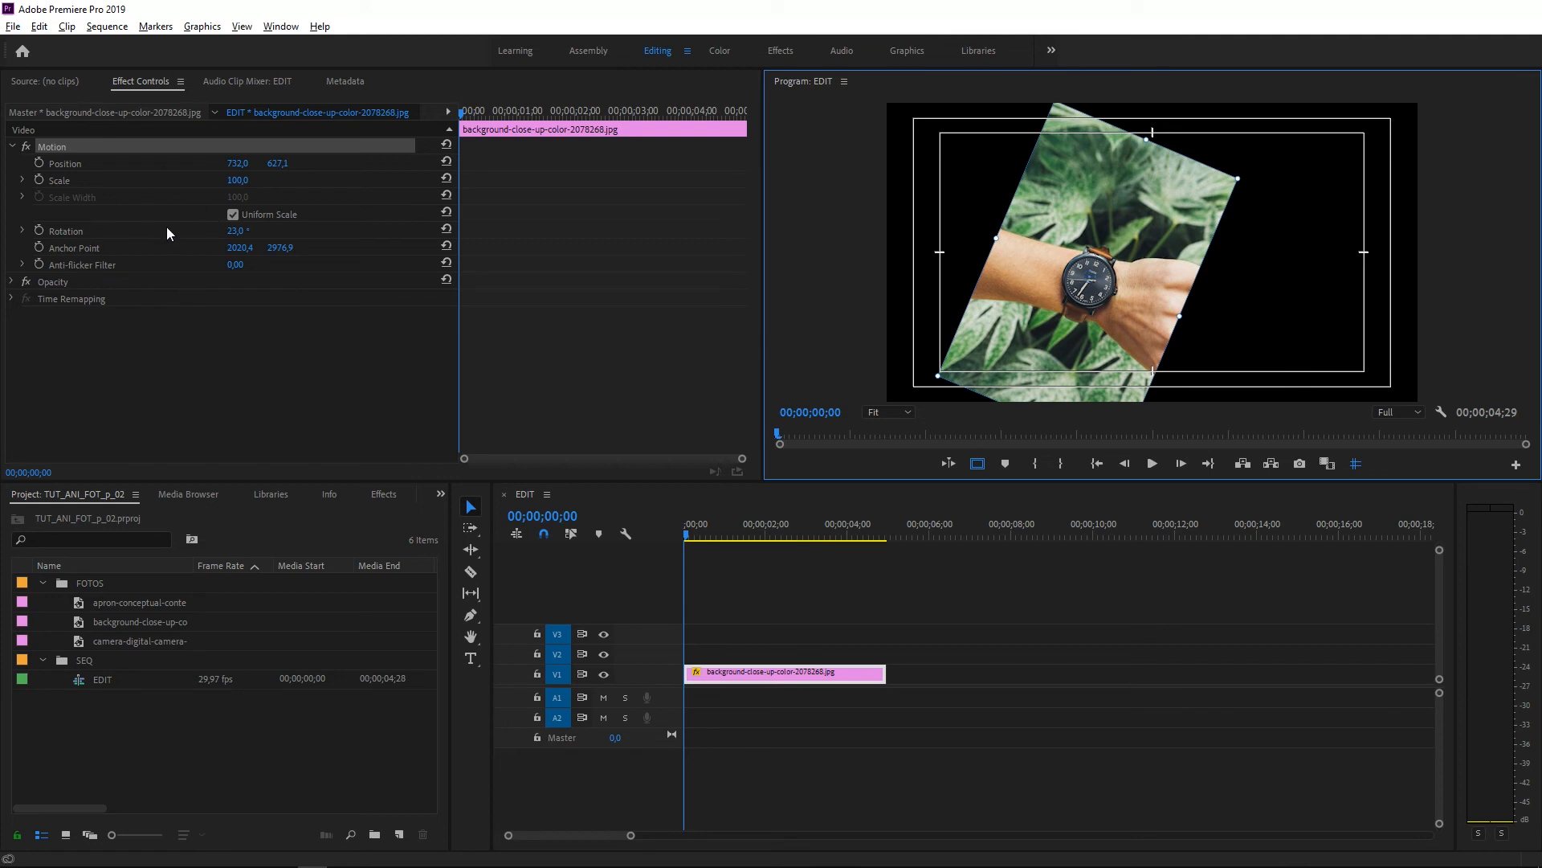
pyautogui.moveTo(243, 231); pyautogui.dragTo(196, 231)
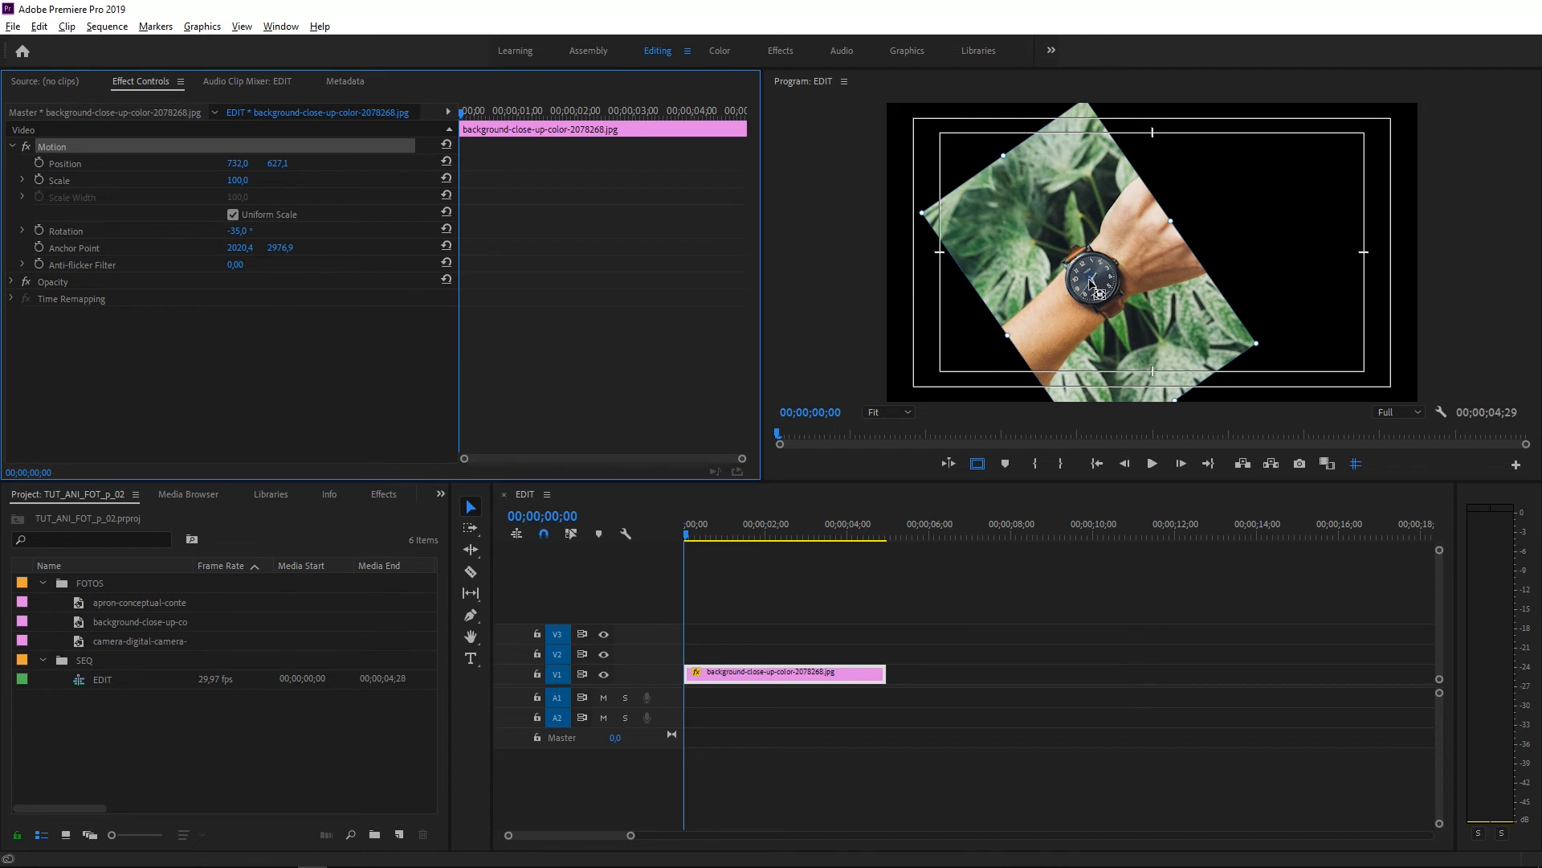
pyautogui.moveTo(1091, 285); pyautogui.dragTo(1084, 106)
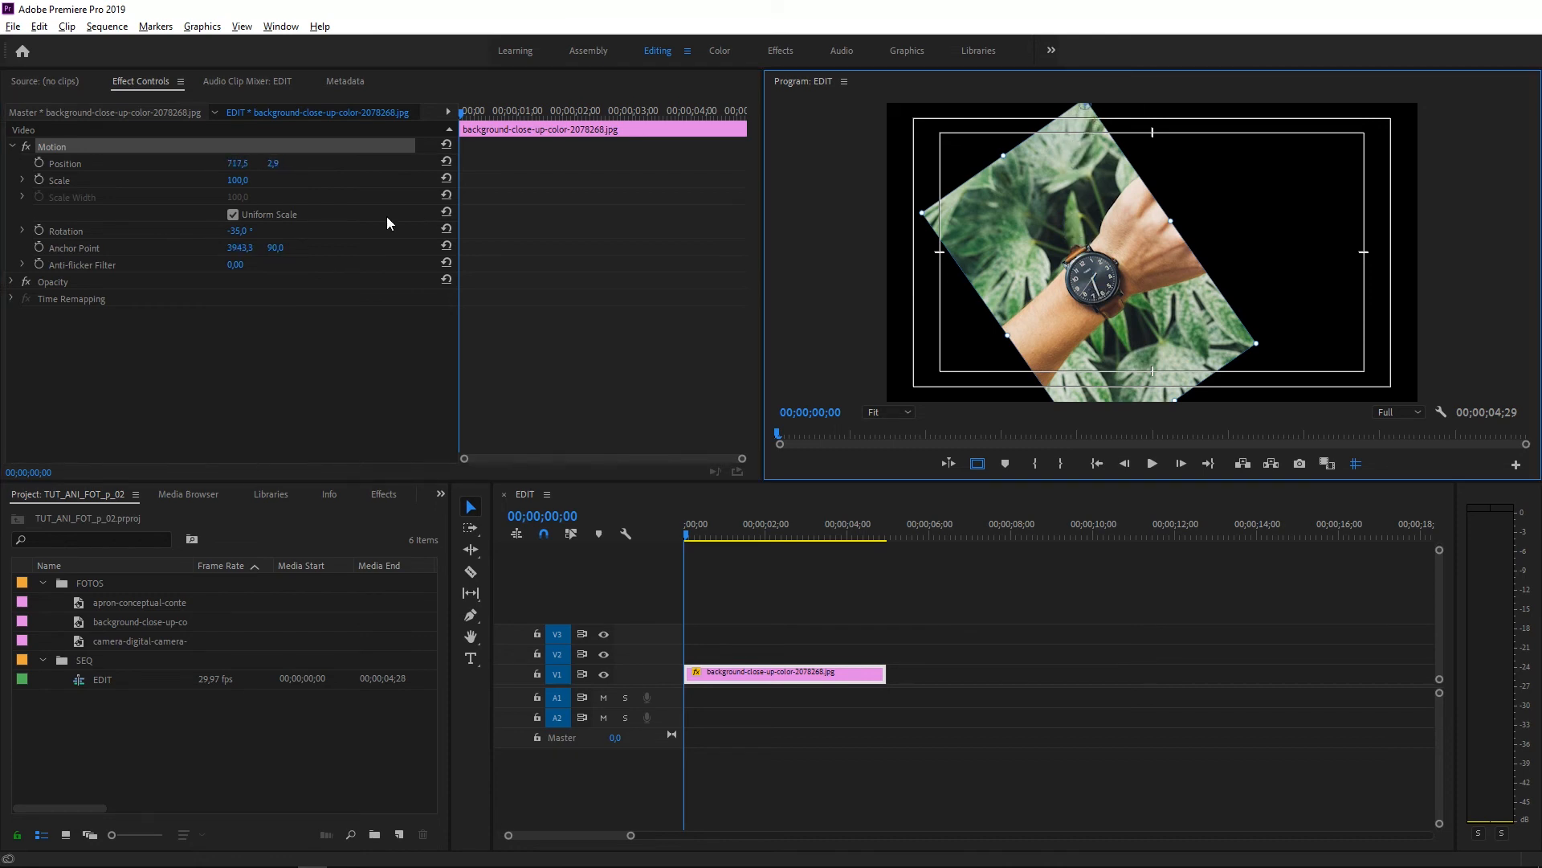
pyautogui.moveTo(240, 230)
pyautogui.mouseDown()
pyautogui.moveTo(310, 231)
pyautogui.moveTo(255, 231)
pyautogui.mouseUp()
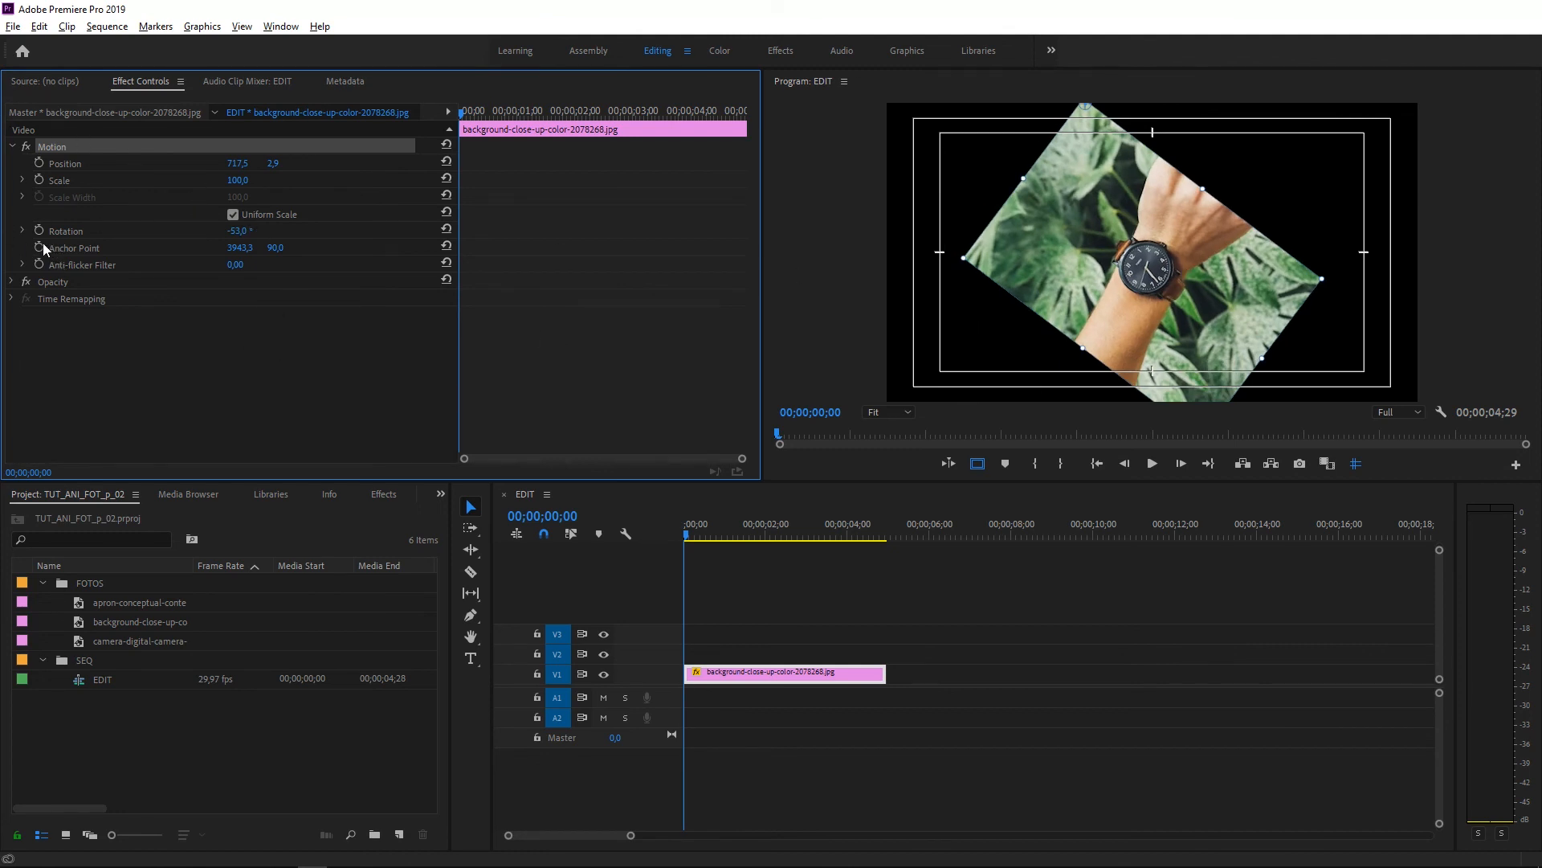
# Reset the photo's Rotation, Anchor Point and Position to their default values.
pyautogui.click(446, 229)
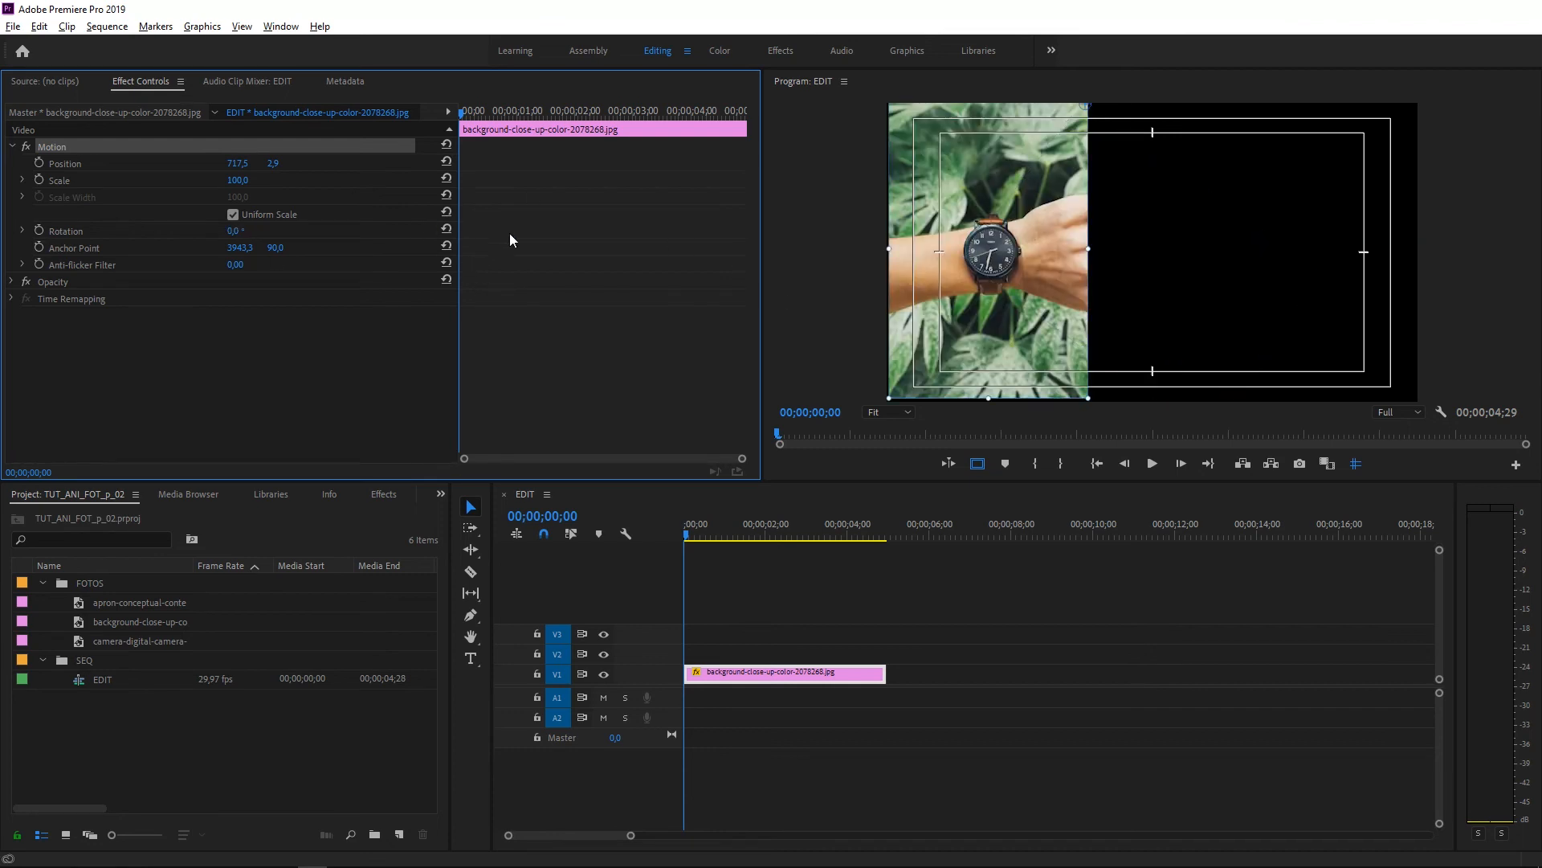
pyautogui.click(447, 246)
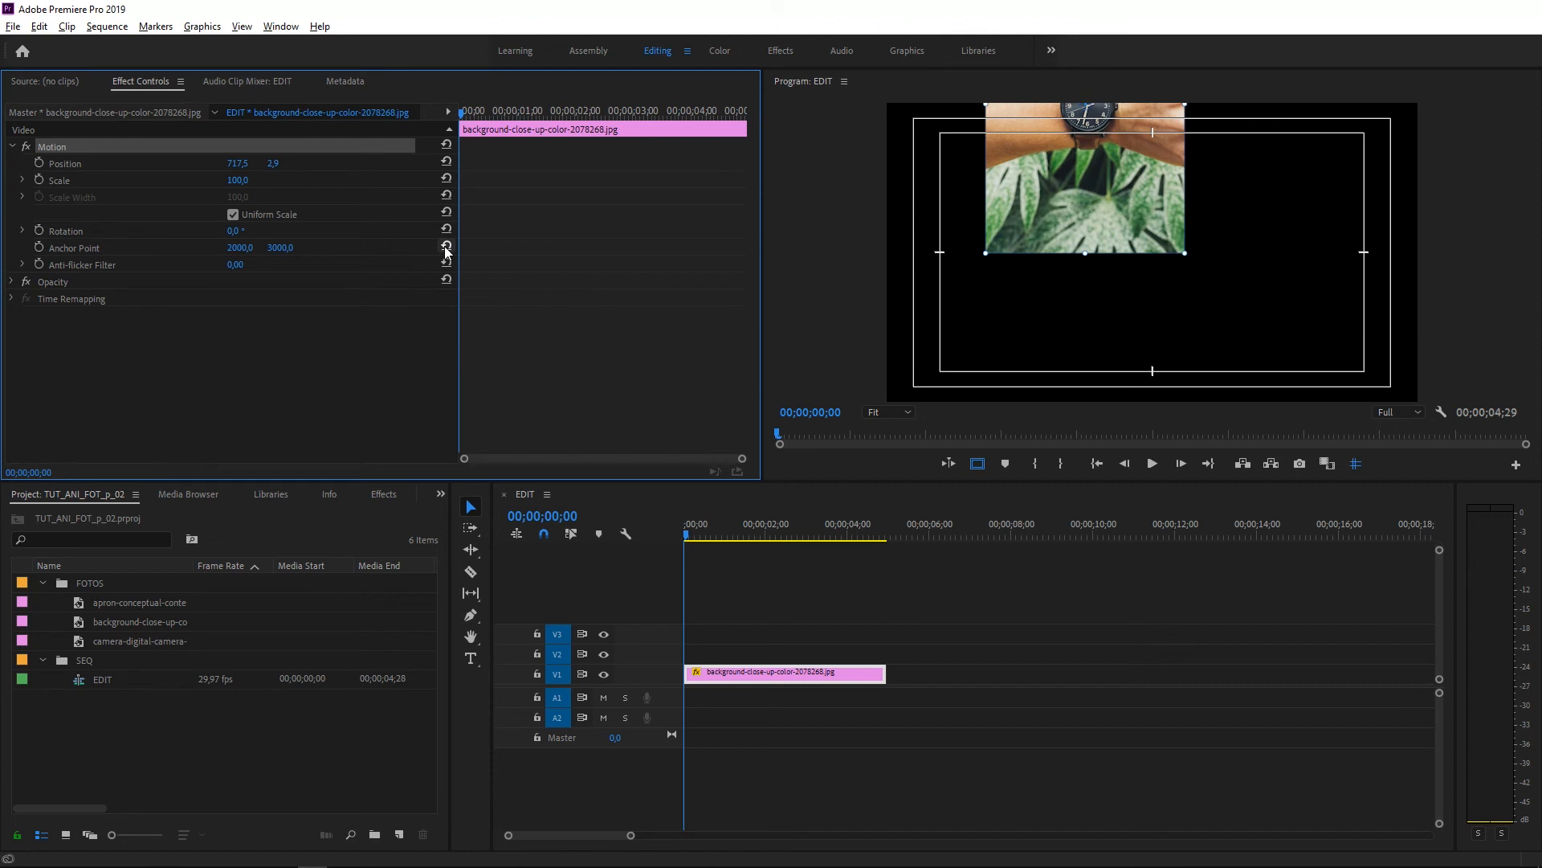
pyautogui.click(447, 161)
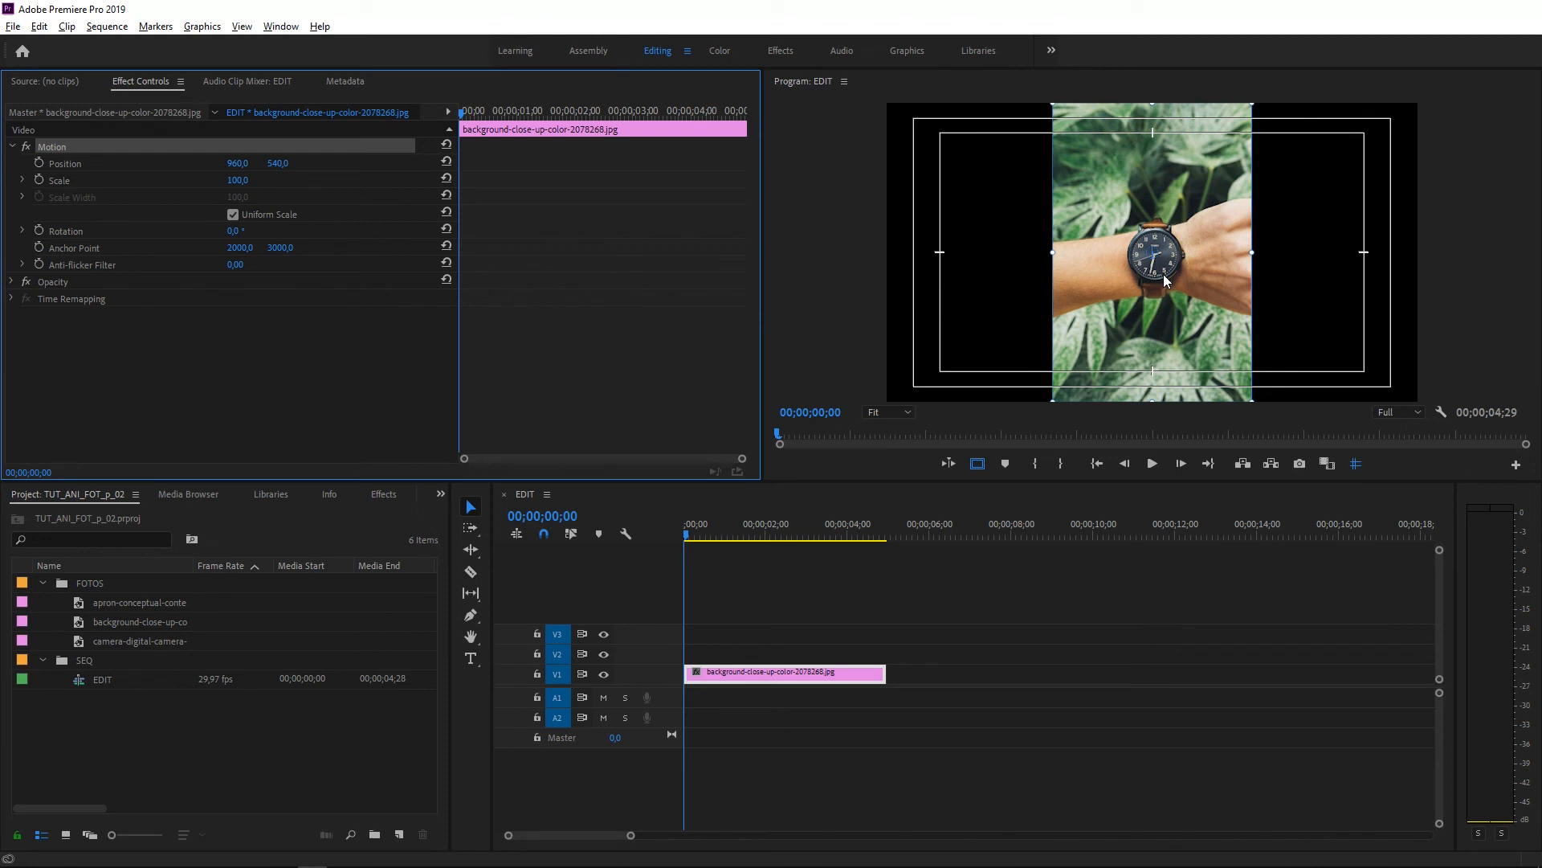
# Search the effects for "3d" and apply the Basic 3D video effect to the watch photo clip.
pyautogui.click(1051, 626)
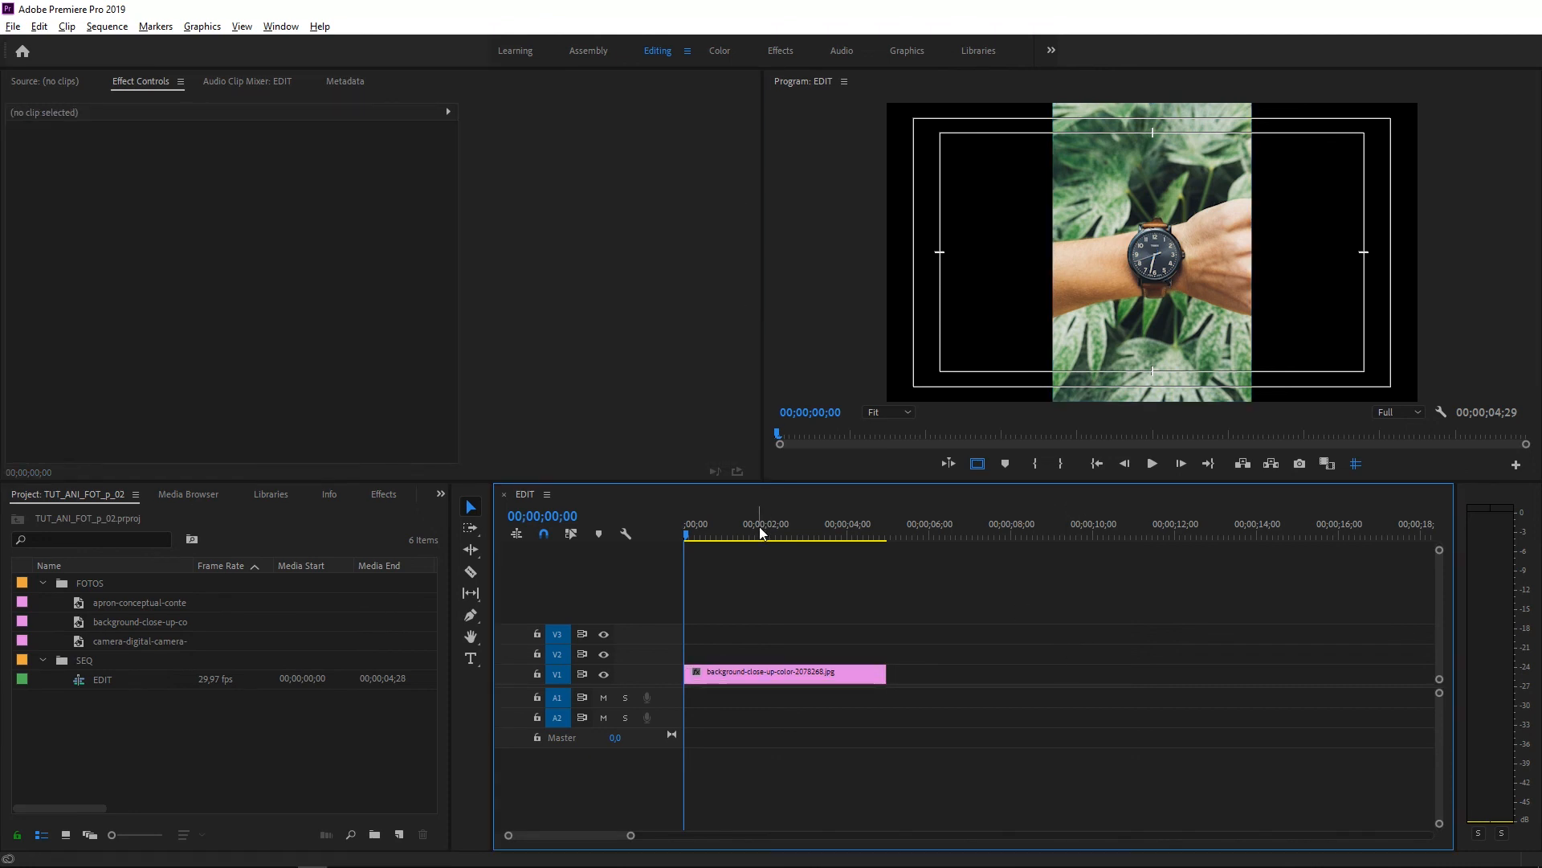
pyautogui.click(228, 719)
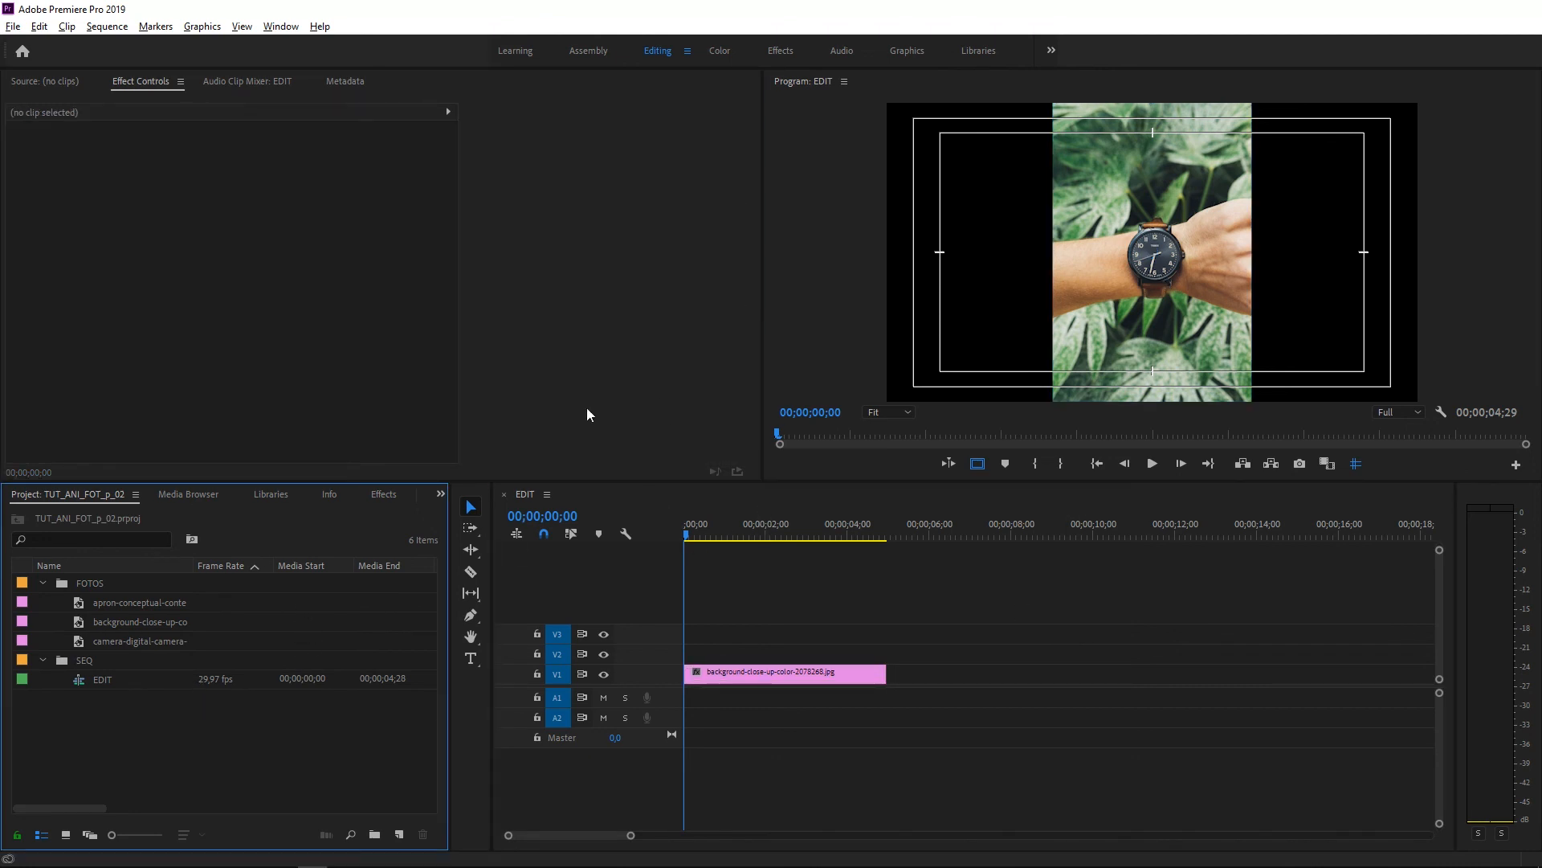
pyautogui.click(386, 495)
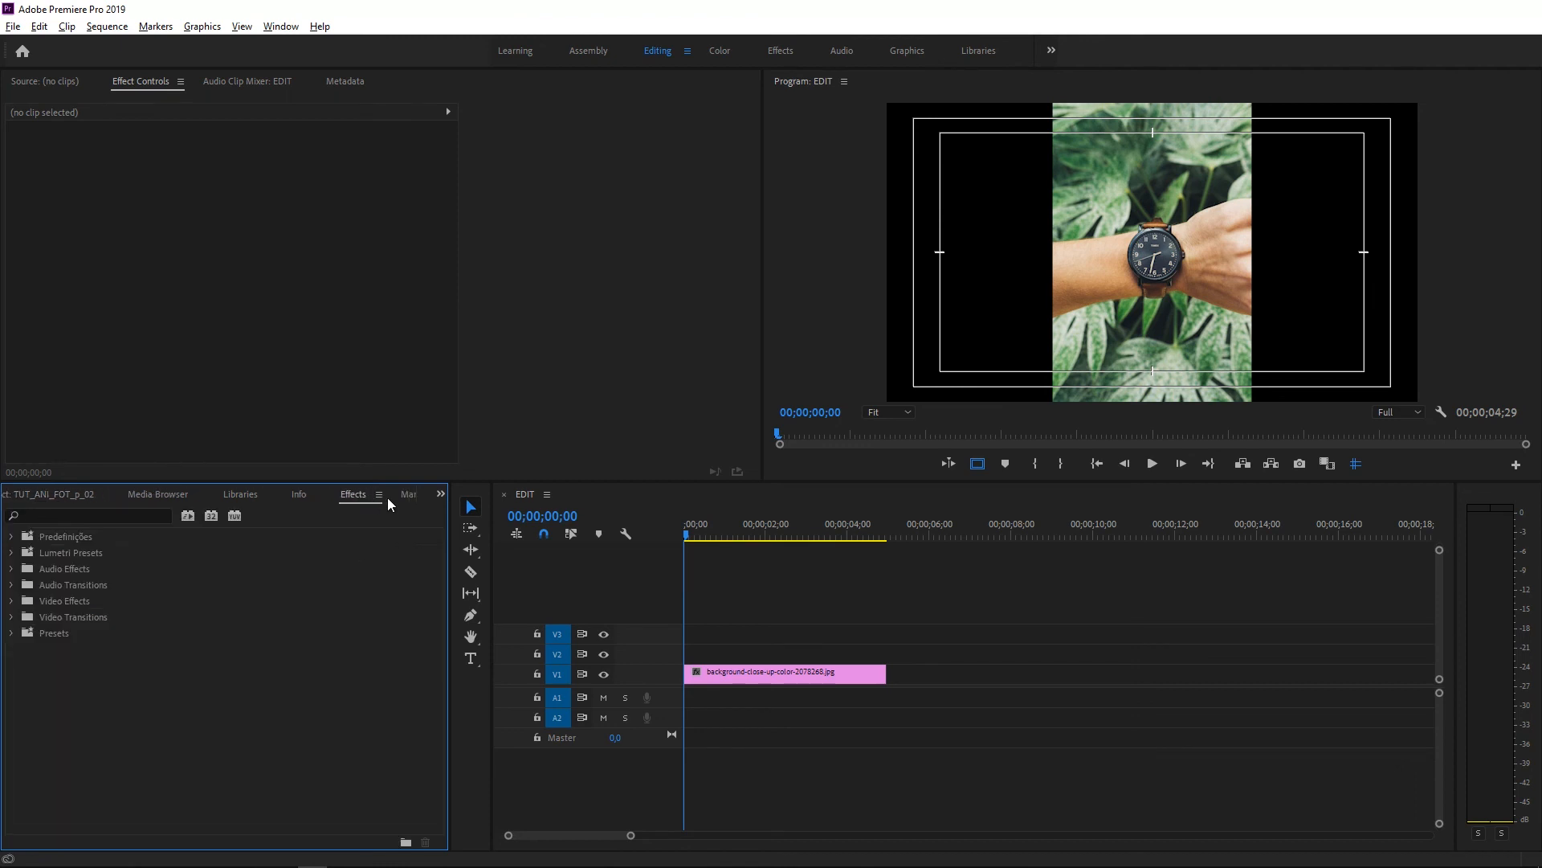
pyautogui.click(60, 515)
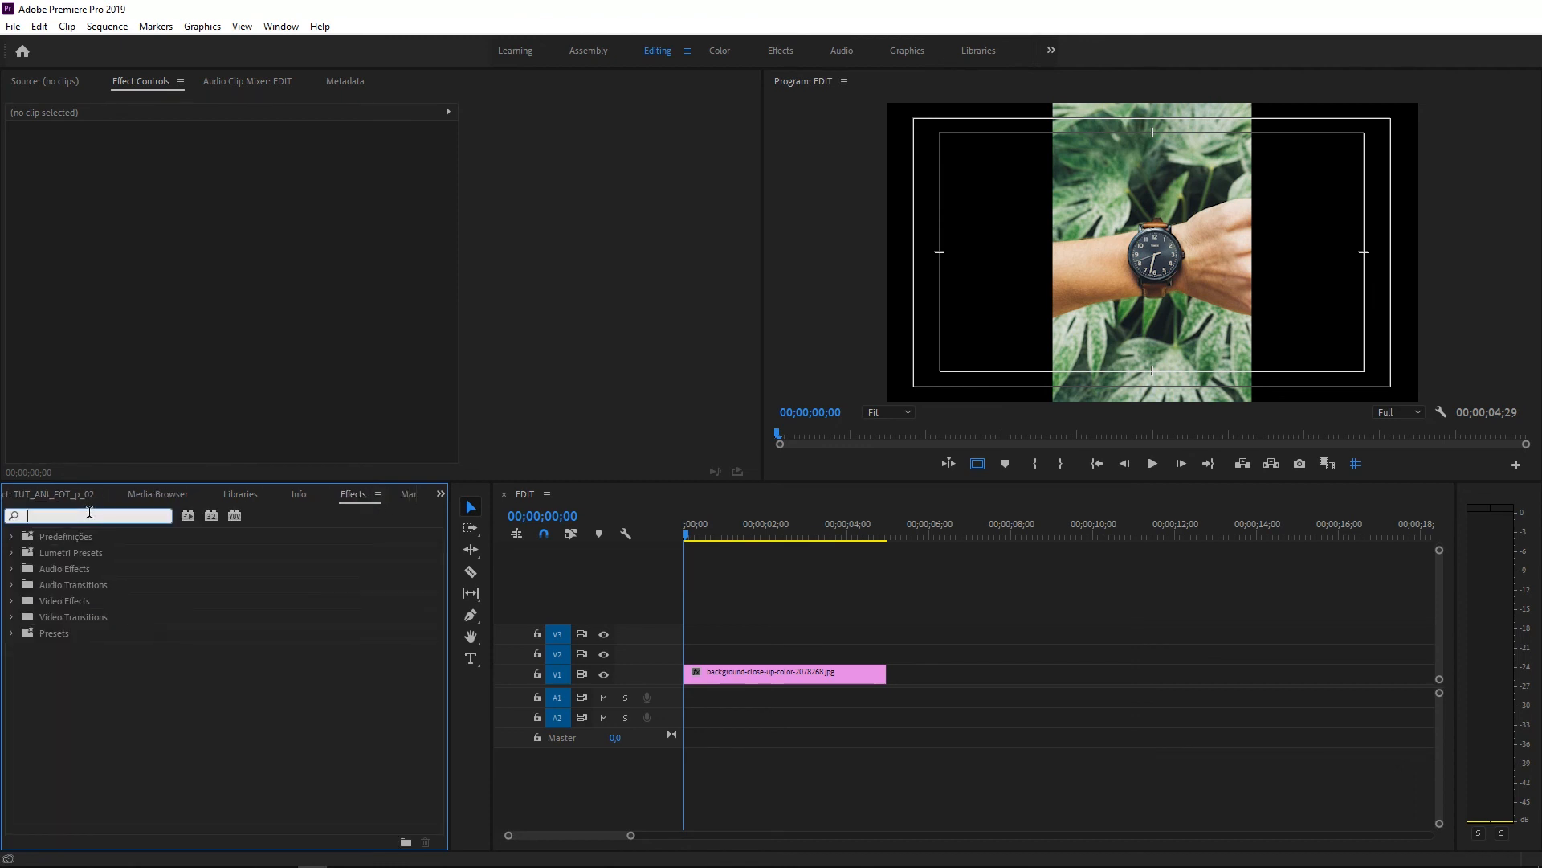
pyautogui.write('3d')
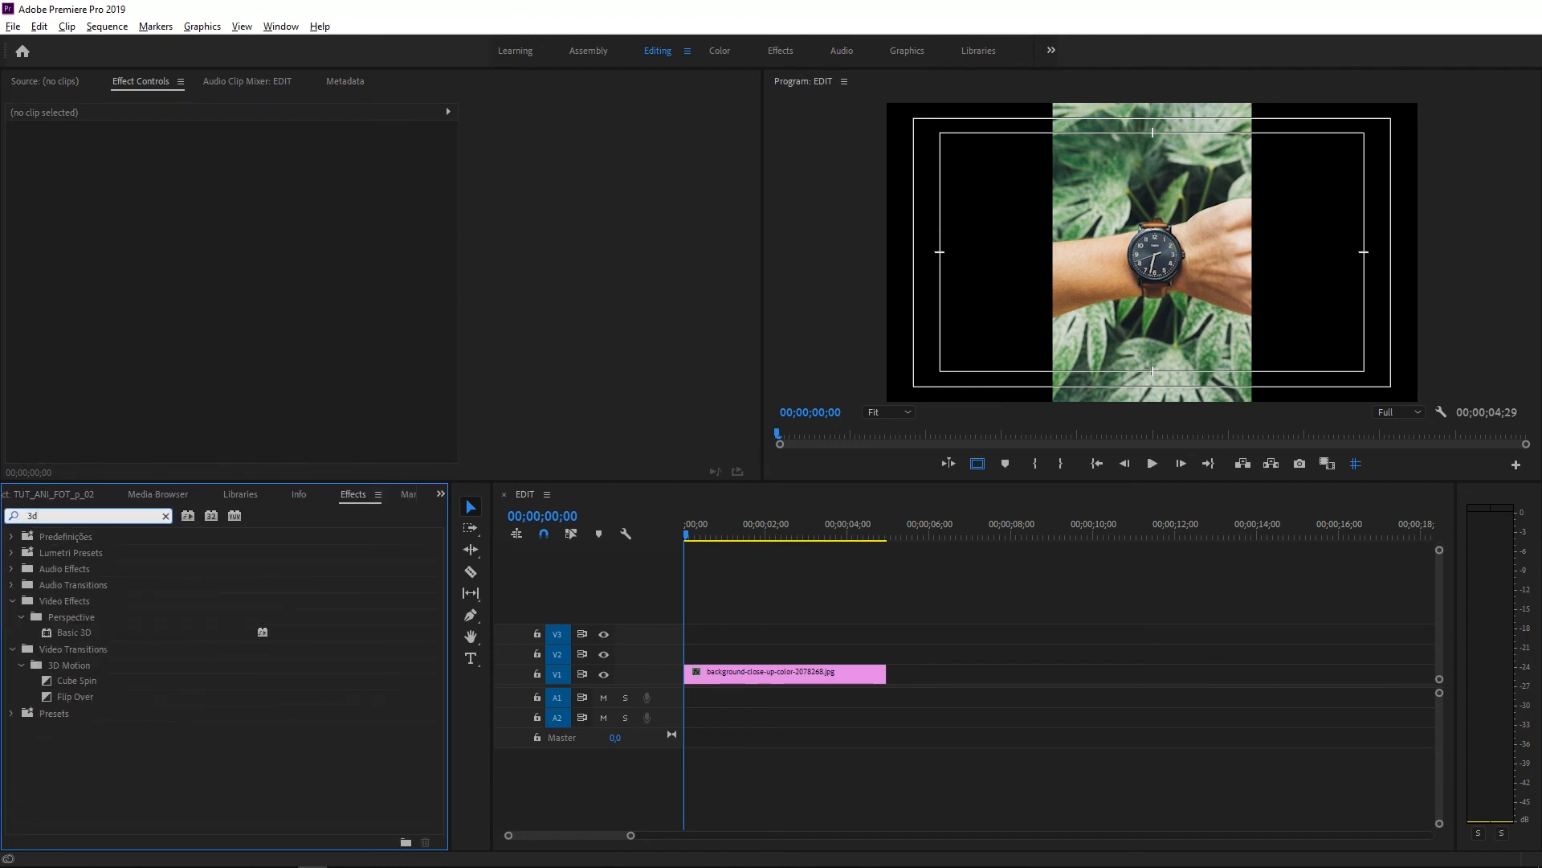
pyautogui.click(83, 633)
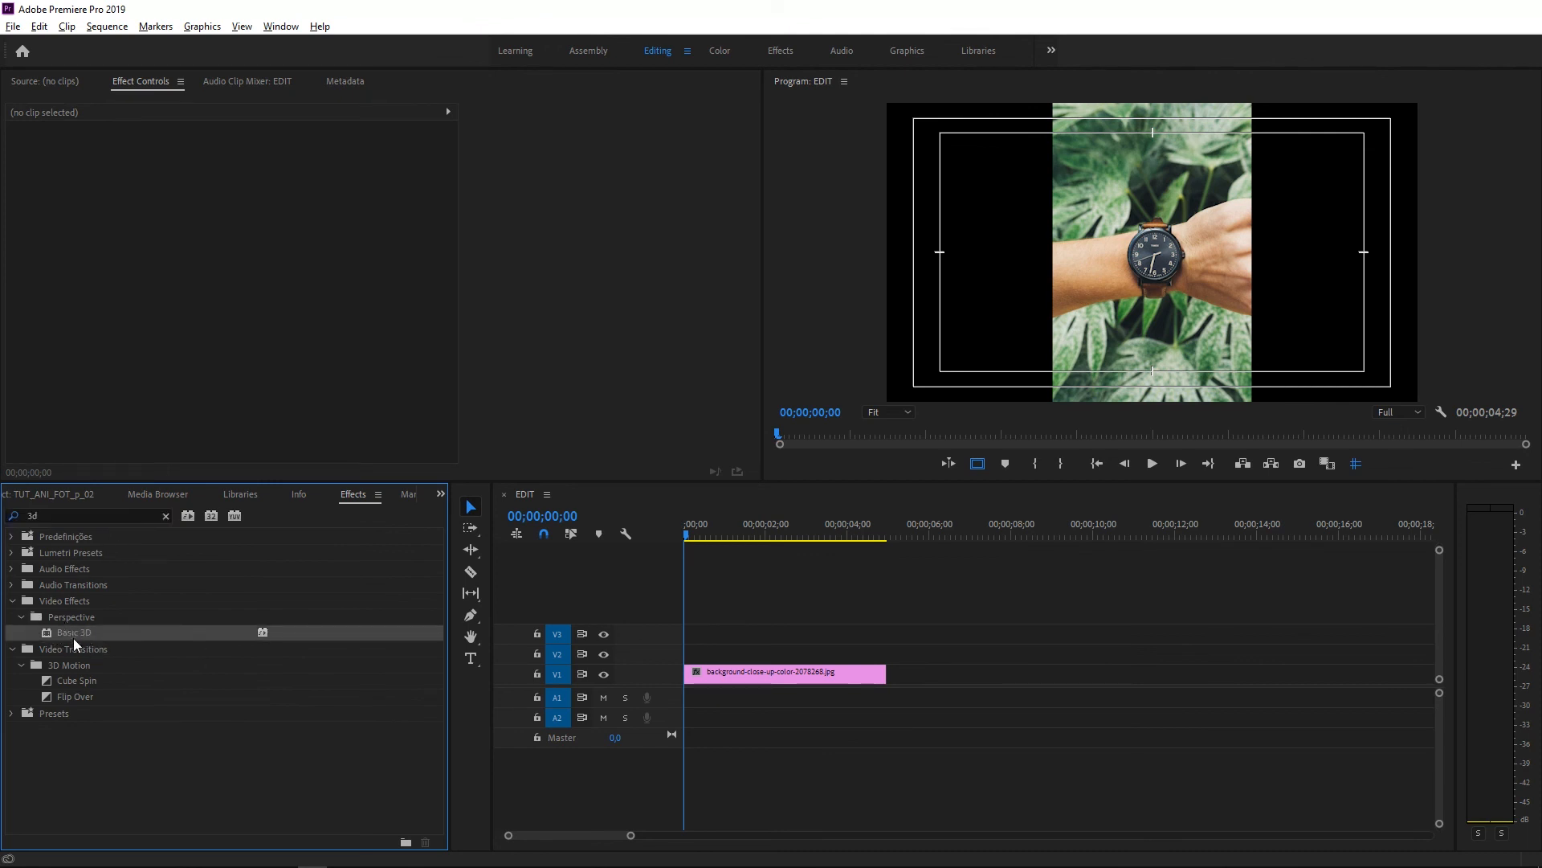
pyautogui.moveTo(74, 638); pyautogui.dragTo(792, 685)
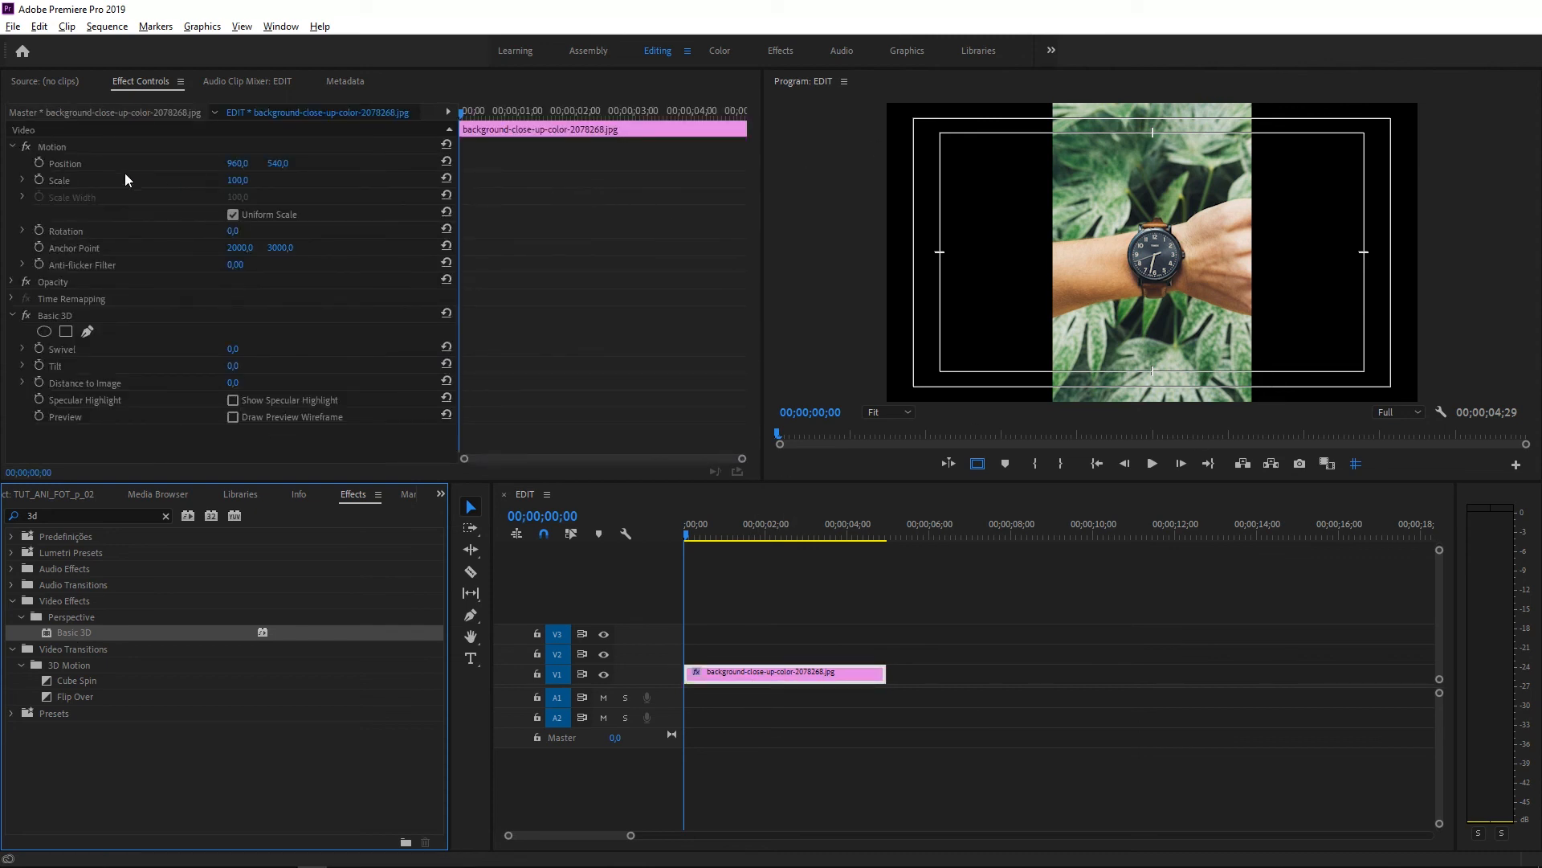
# Select the Basic 3D effect on the watch photo clip and save the project.
pyautogui.click(73, 318)
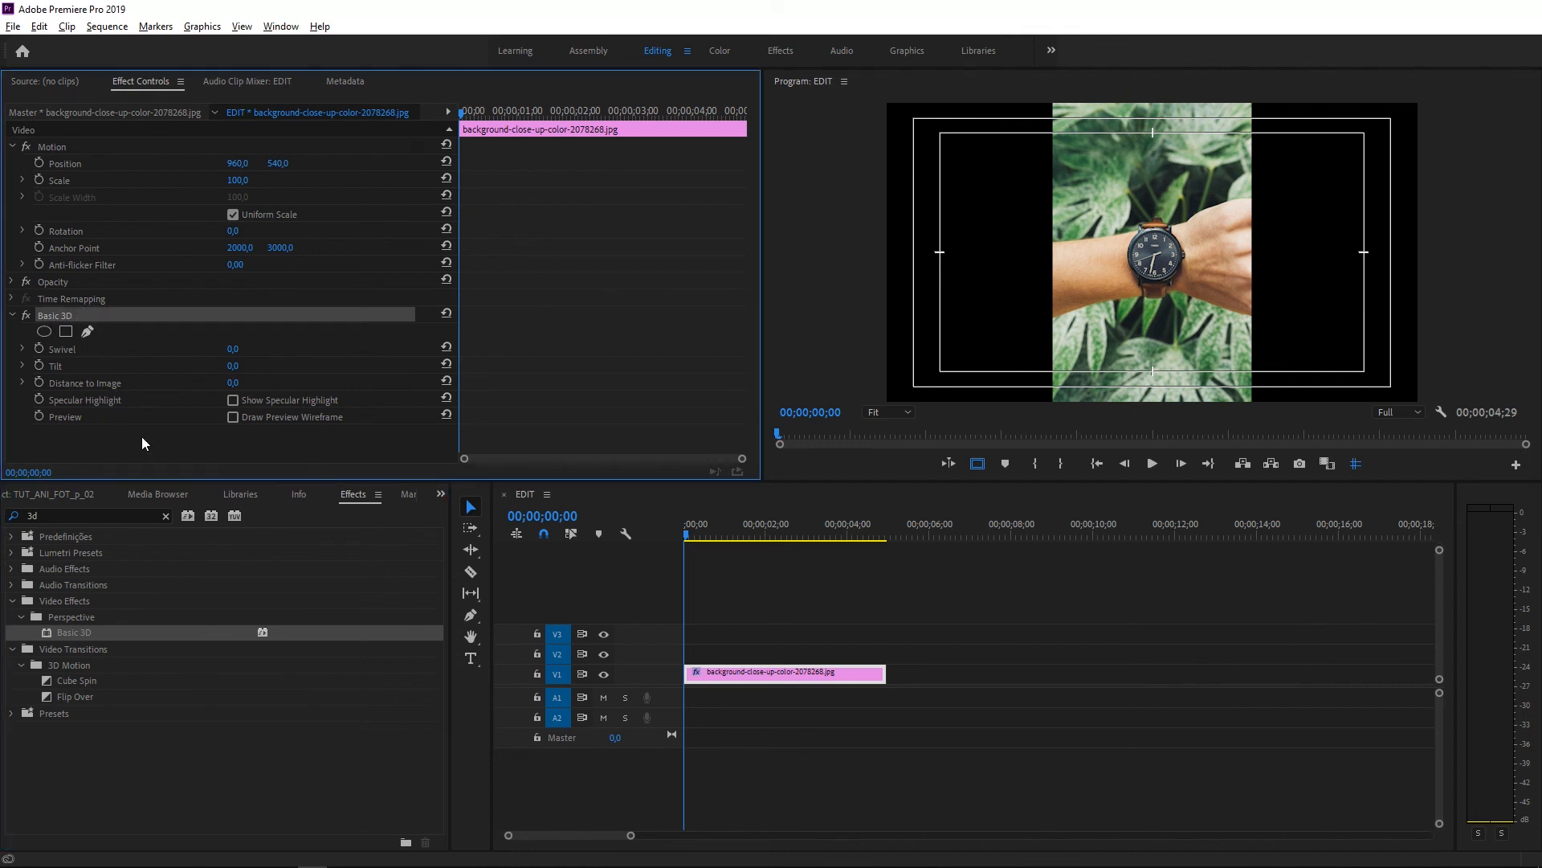
pyautogui.hotkey('ctrl', 's')
# Try Basic 3D on the photo with Swivel -18°, Tilt -7° and Distance to Image 13, and look at each parameter's expanded control.
pyautogui.moveTo(234, 350); pyautogui.dragTo(245, 385)
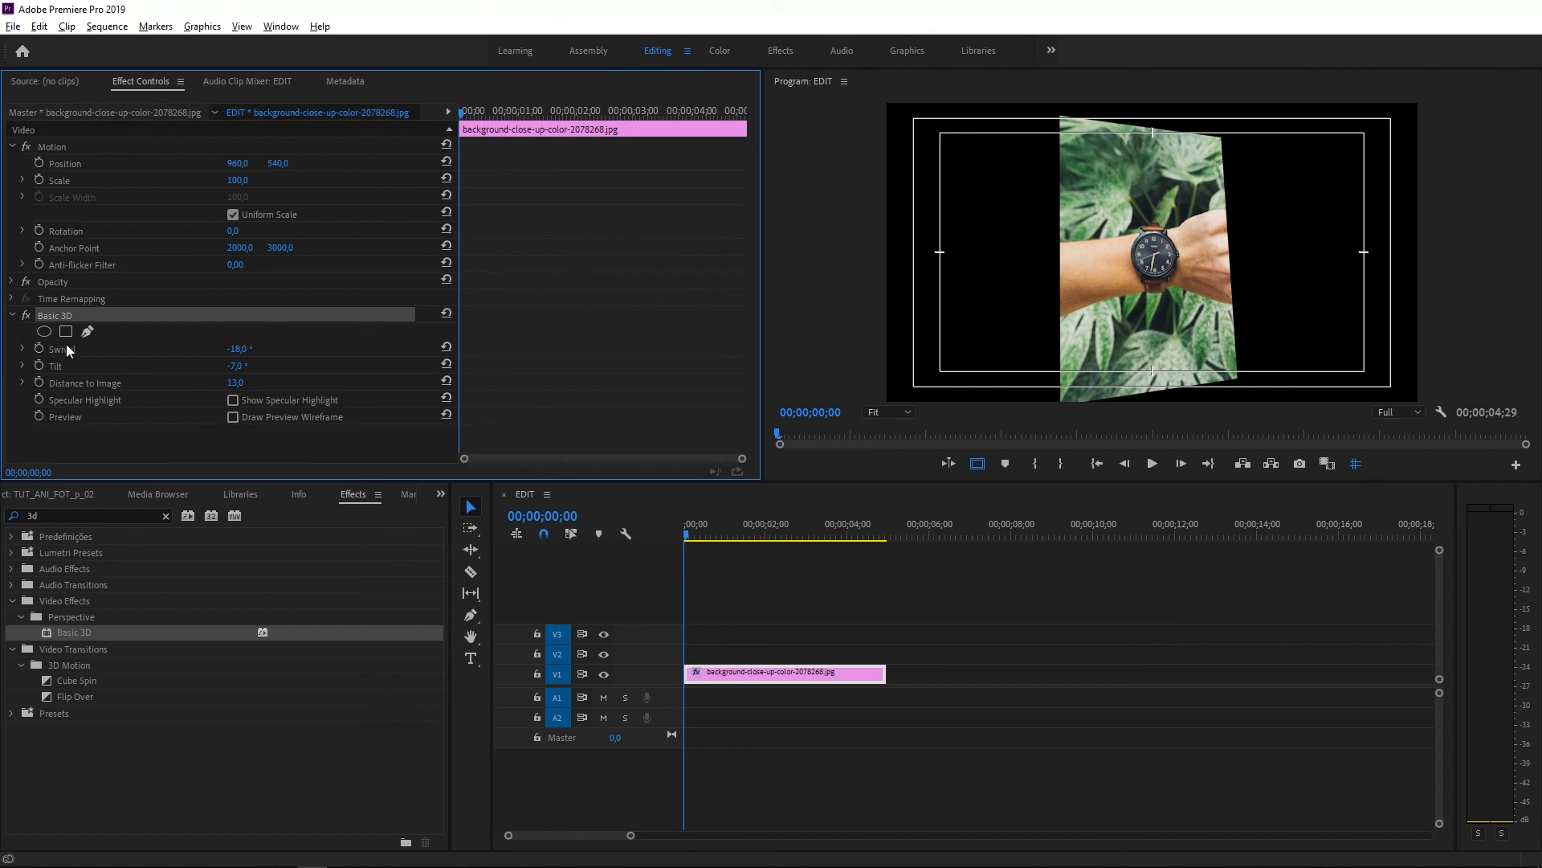
pyautogui.click(22, 349)
pyautogui.click(22, 389)
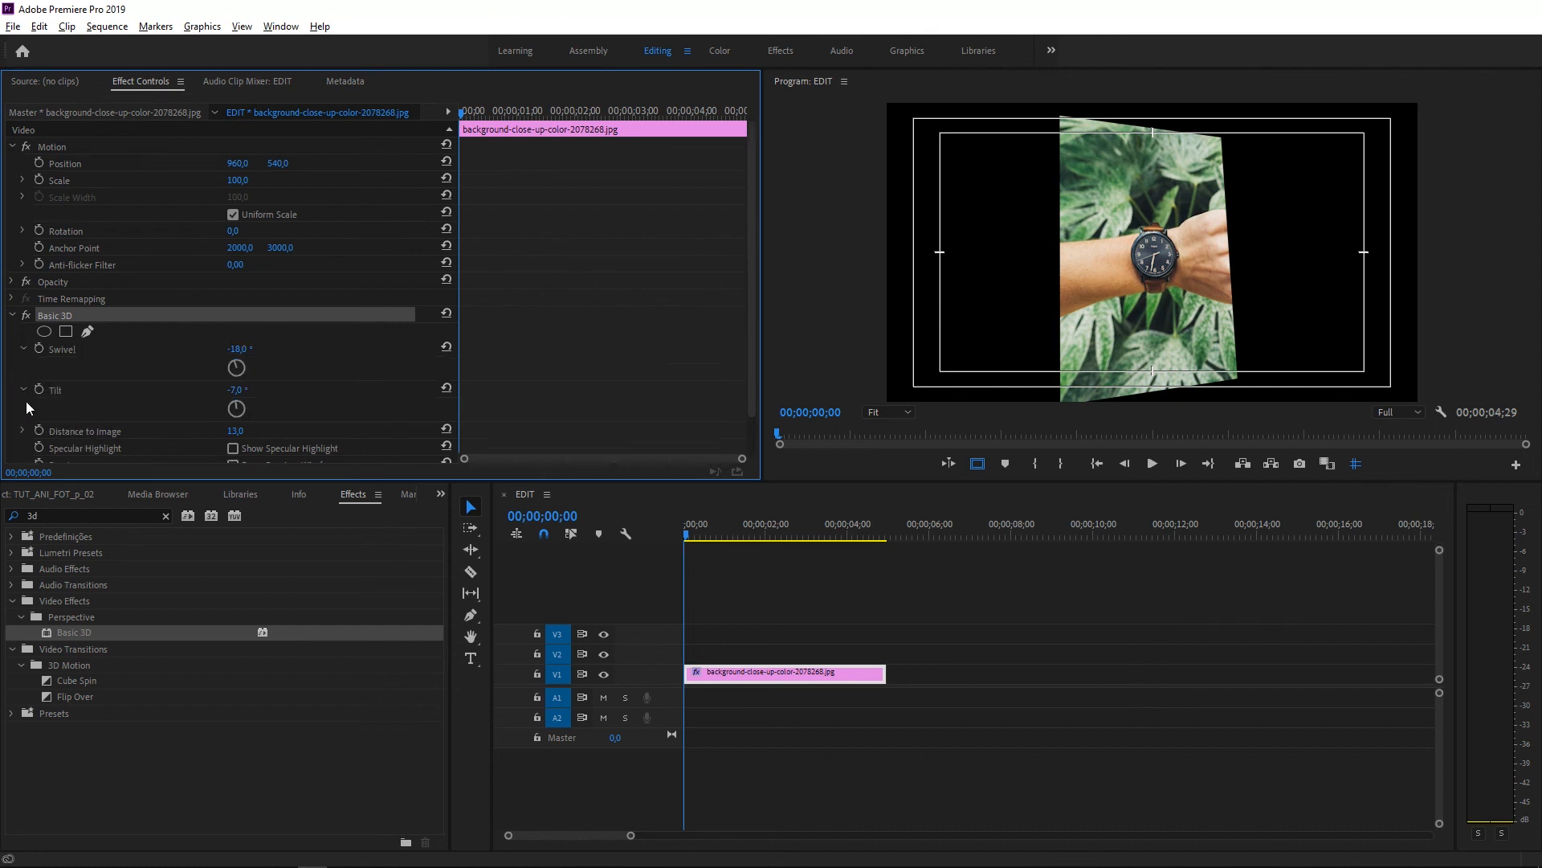
pyautogui.click(24, 348)
pyautogui.click(24, 367)
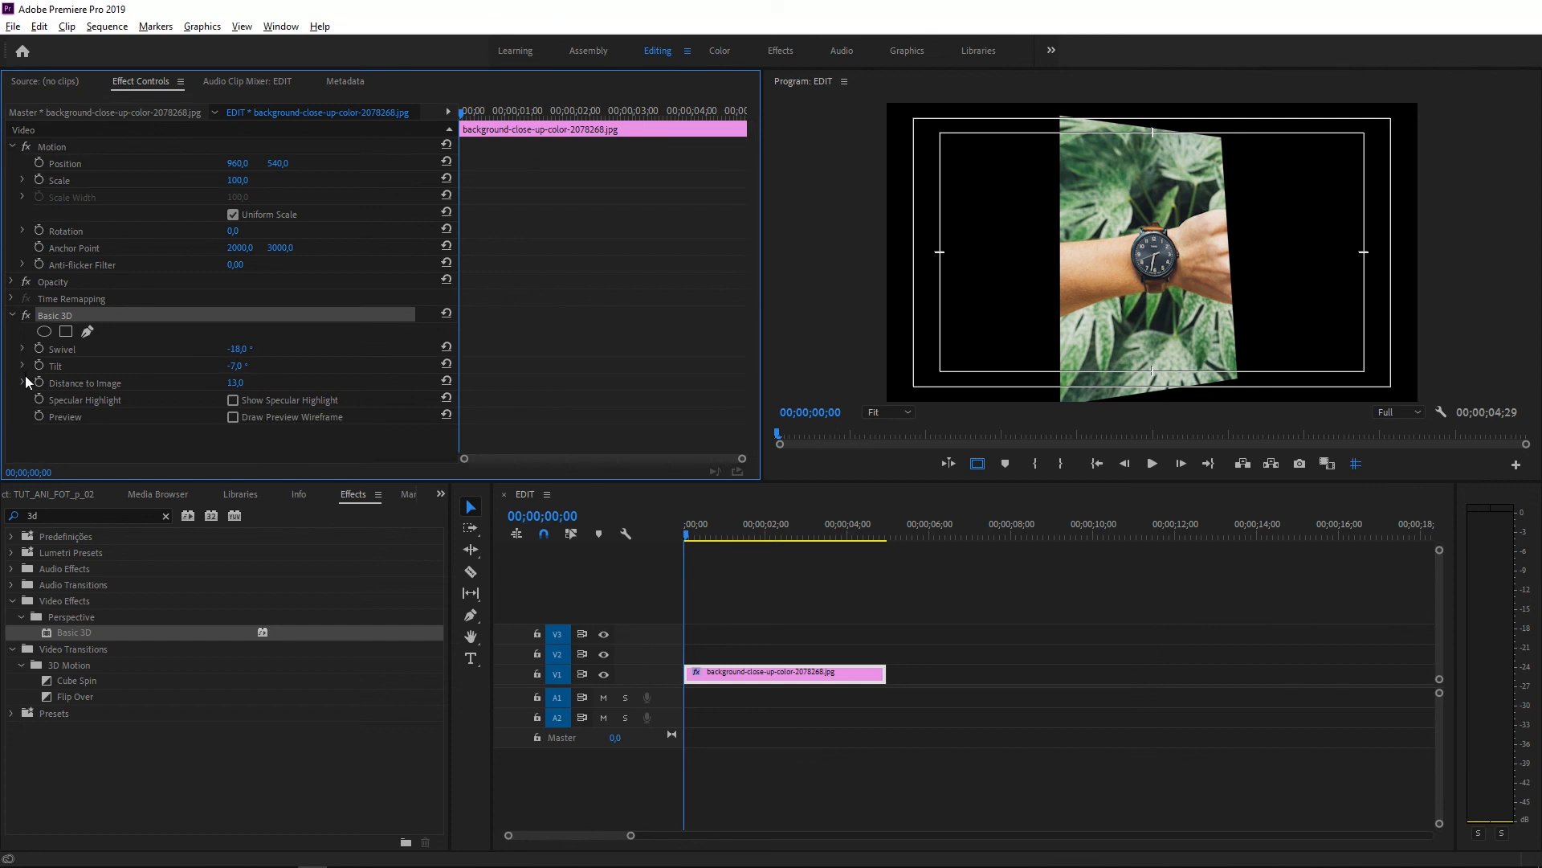
pyautogui.click(23, 384)
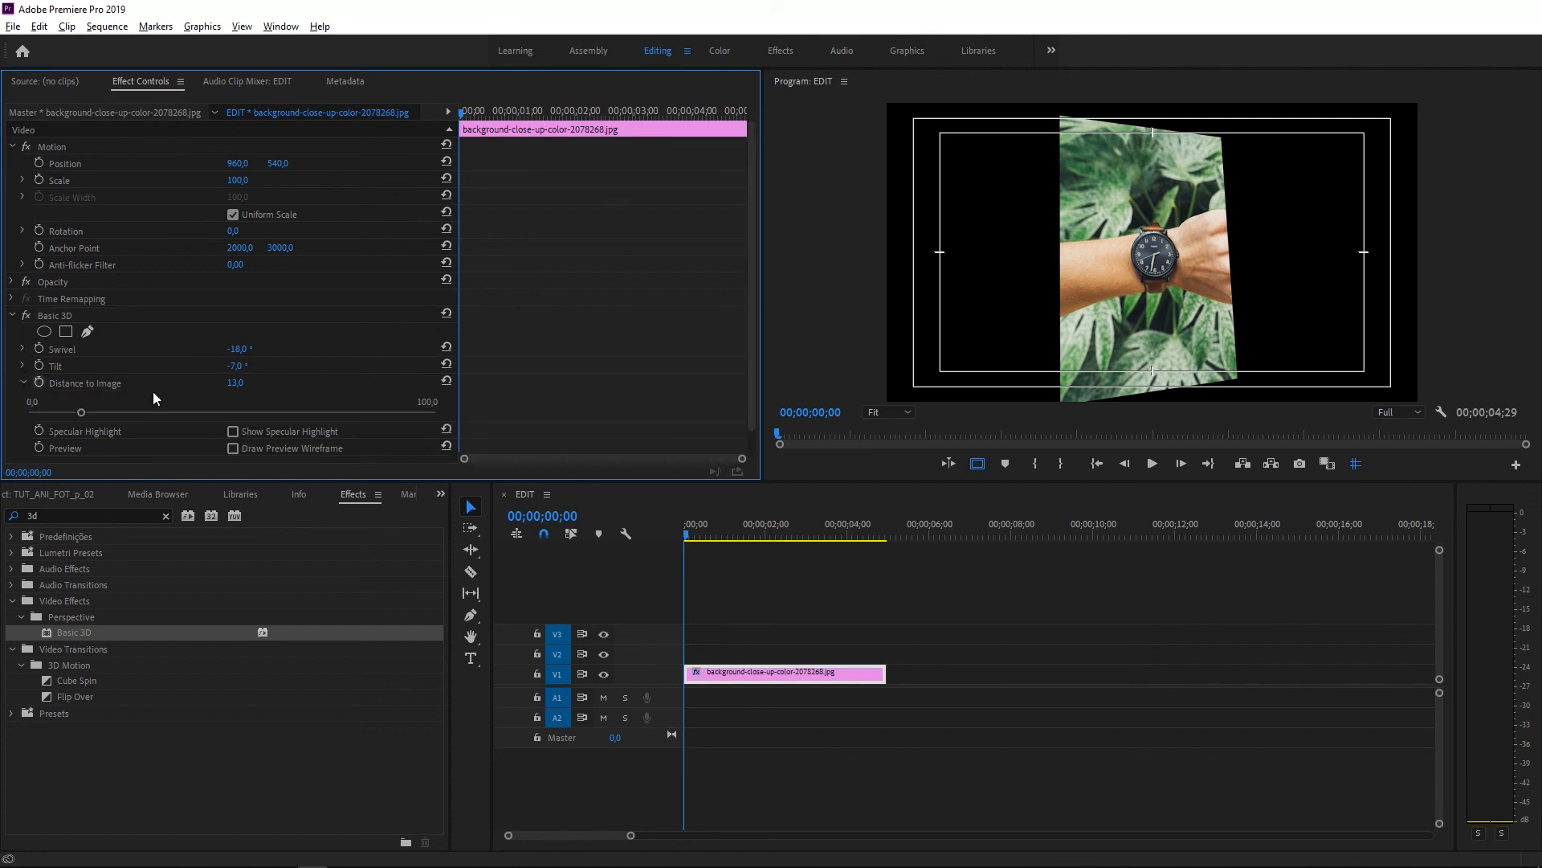
# Reset Basic 3D's Distance to Image, Tilt and Swivel to their default values and collapse the distance slider.
pyautogui.click(445, 382)
pyautogui.click(446, 364)
pyautogui.click(447, 347)
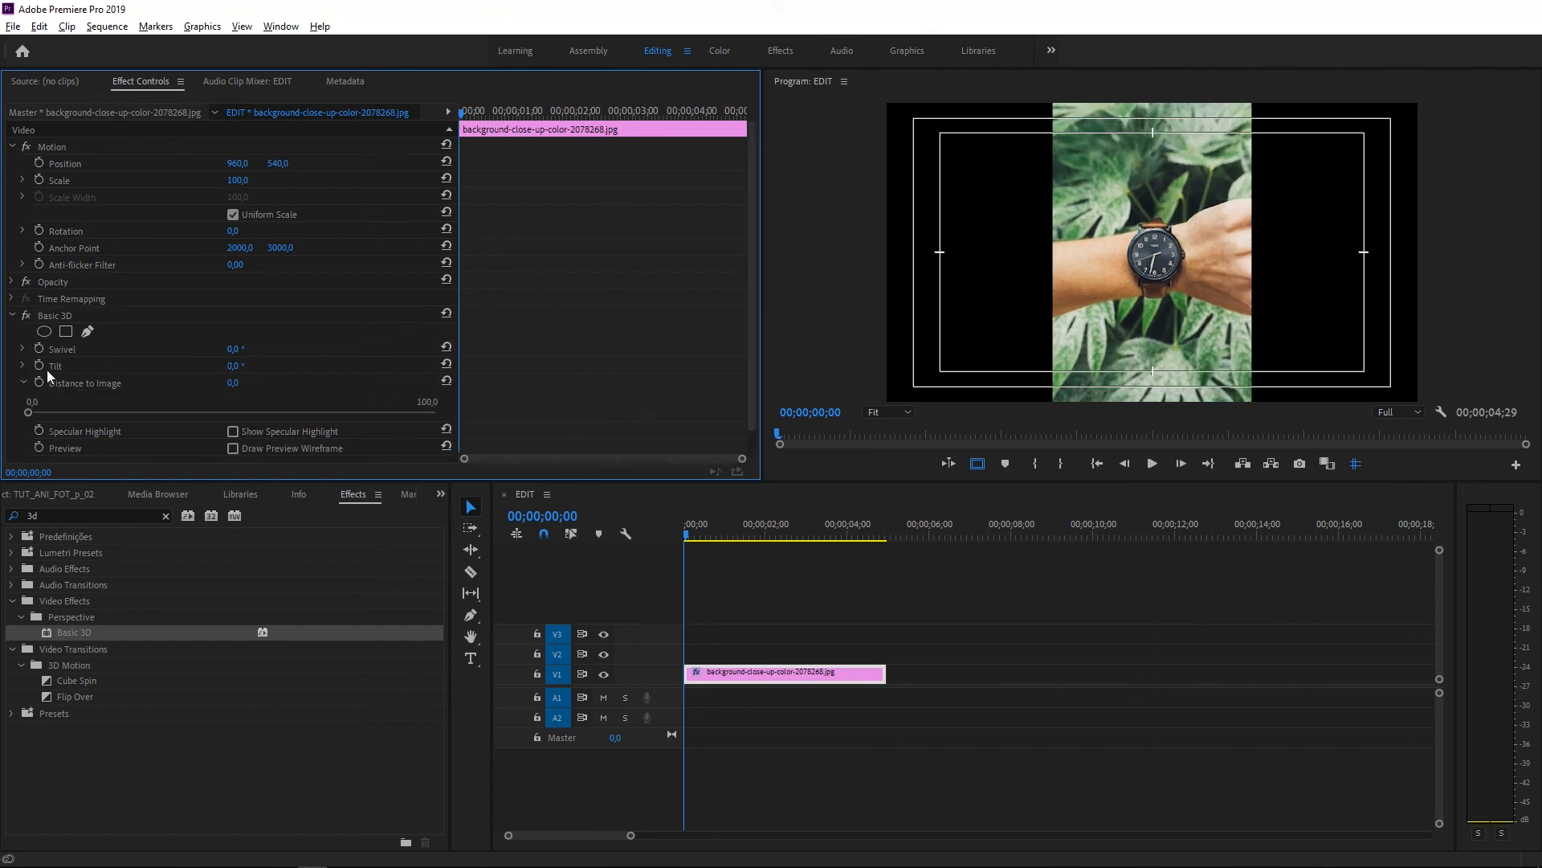
pyautogui.click(24, 383)
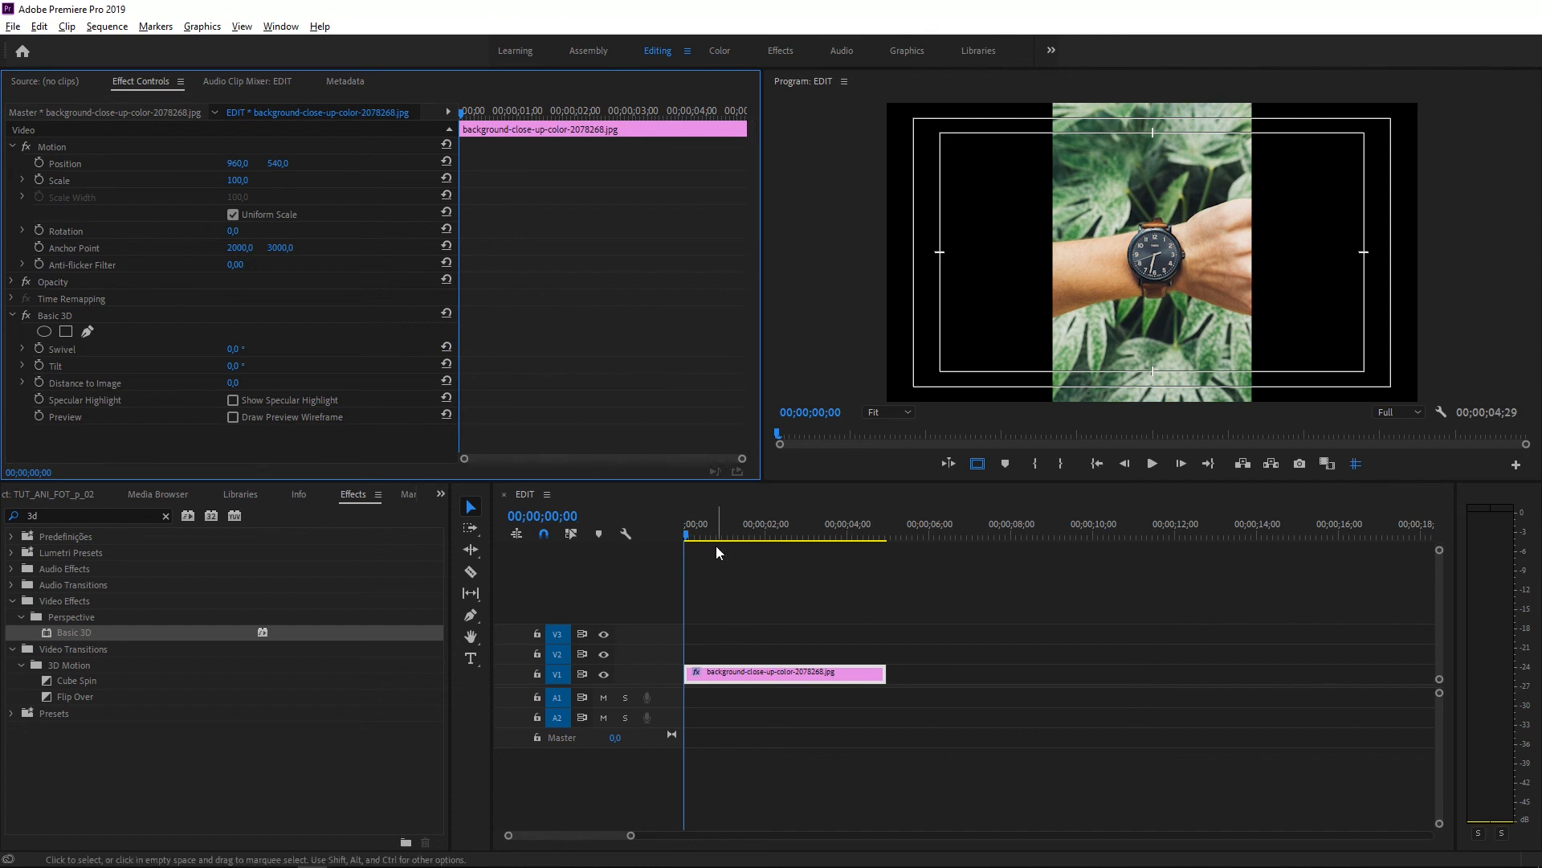
# Animate Basic 3D's Swivel with keyframes of 0° at the clip's start and 15° at 00;00;02;06.
pyautogui.click(667, 534)
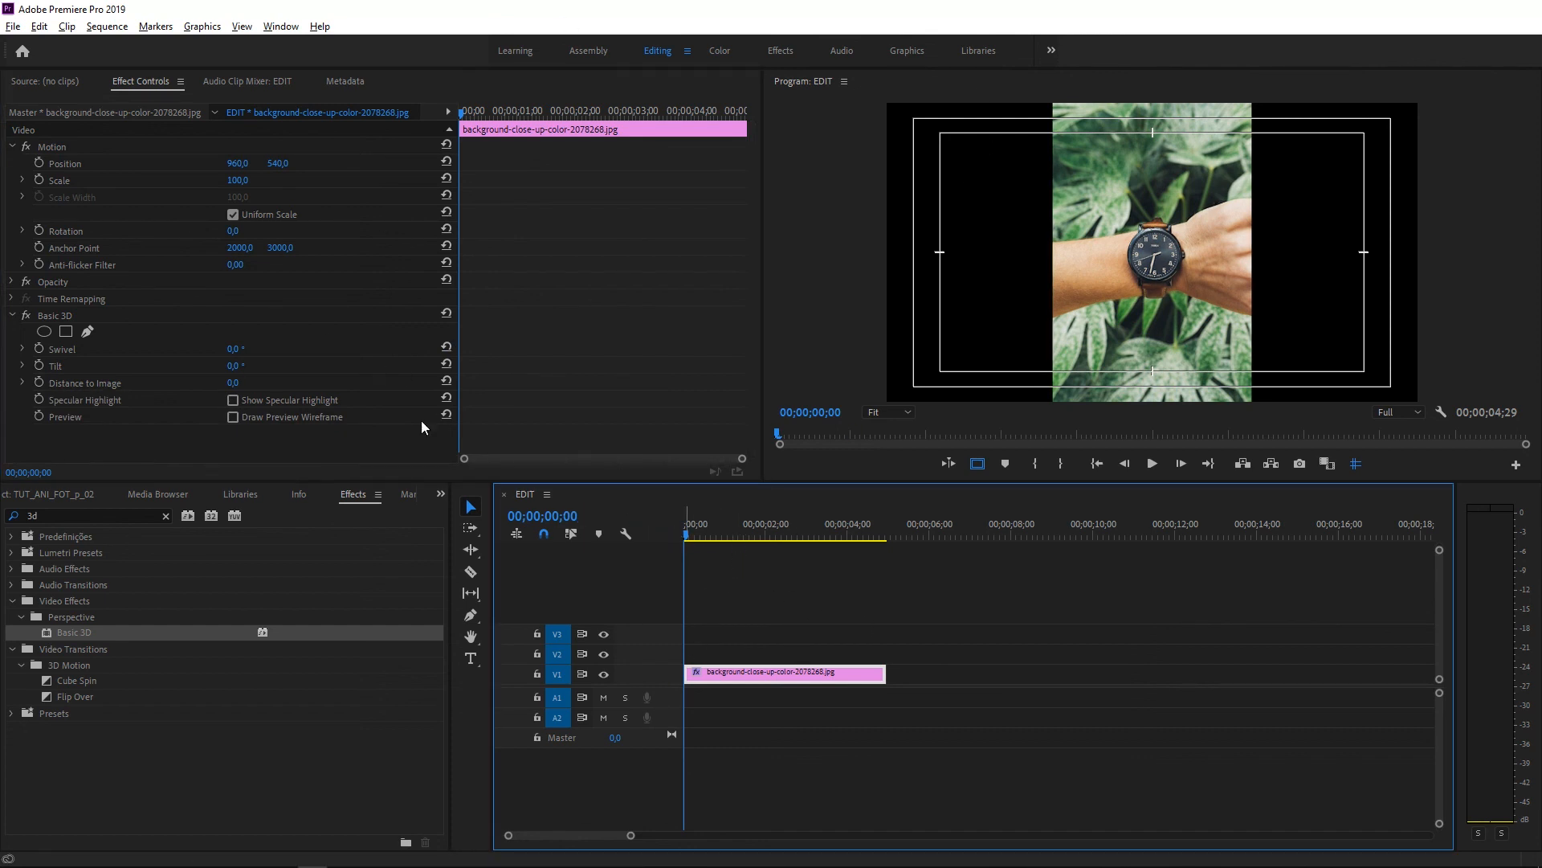
pyautogui.click(40, 349)
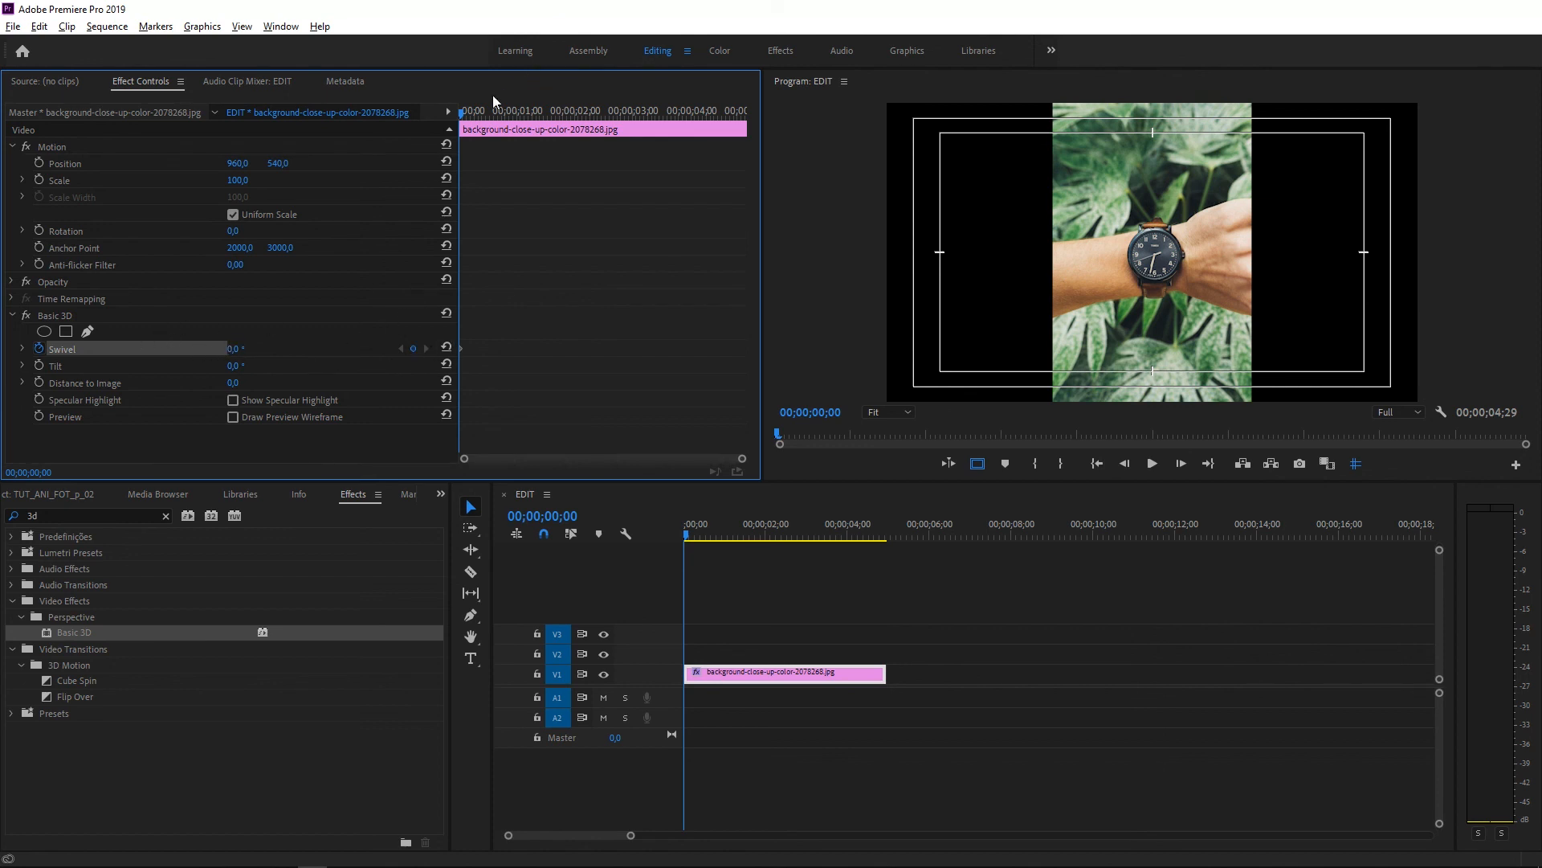
pyautogui.moveTo(482, 120); pyautogui.dragTo(587, 140)
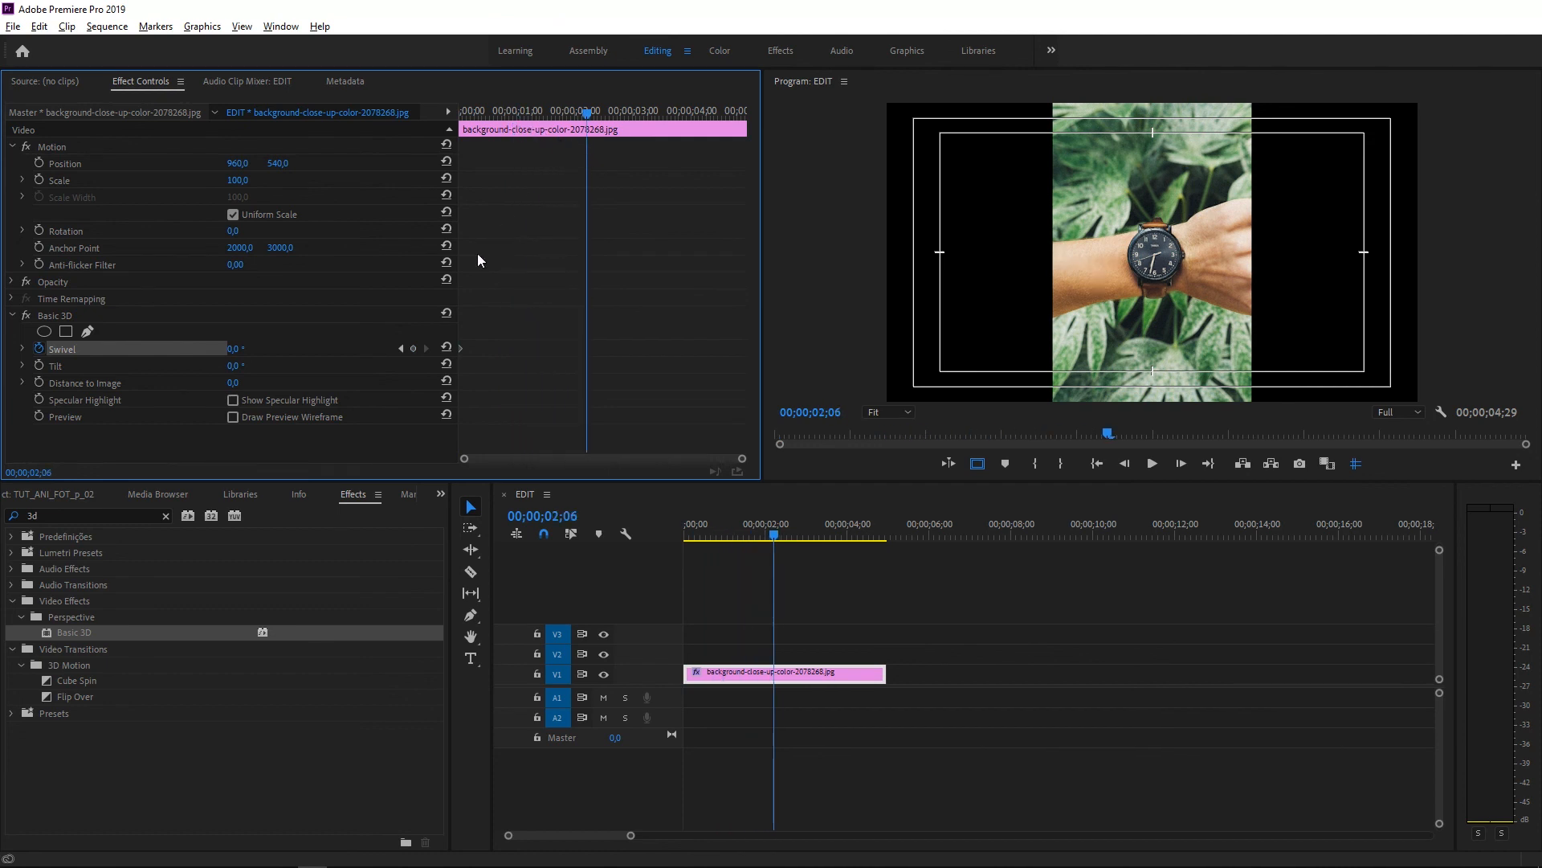
pyautogui.moveTo(233, 349); pyautogui.dragTo(250, 349)
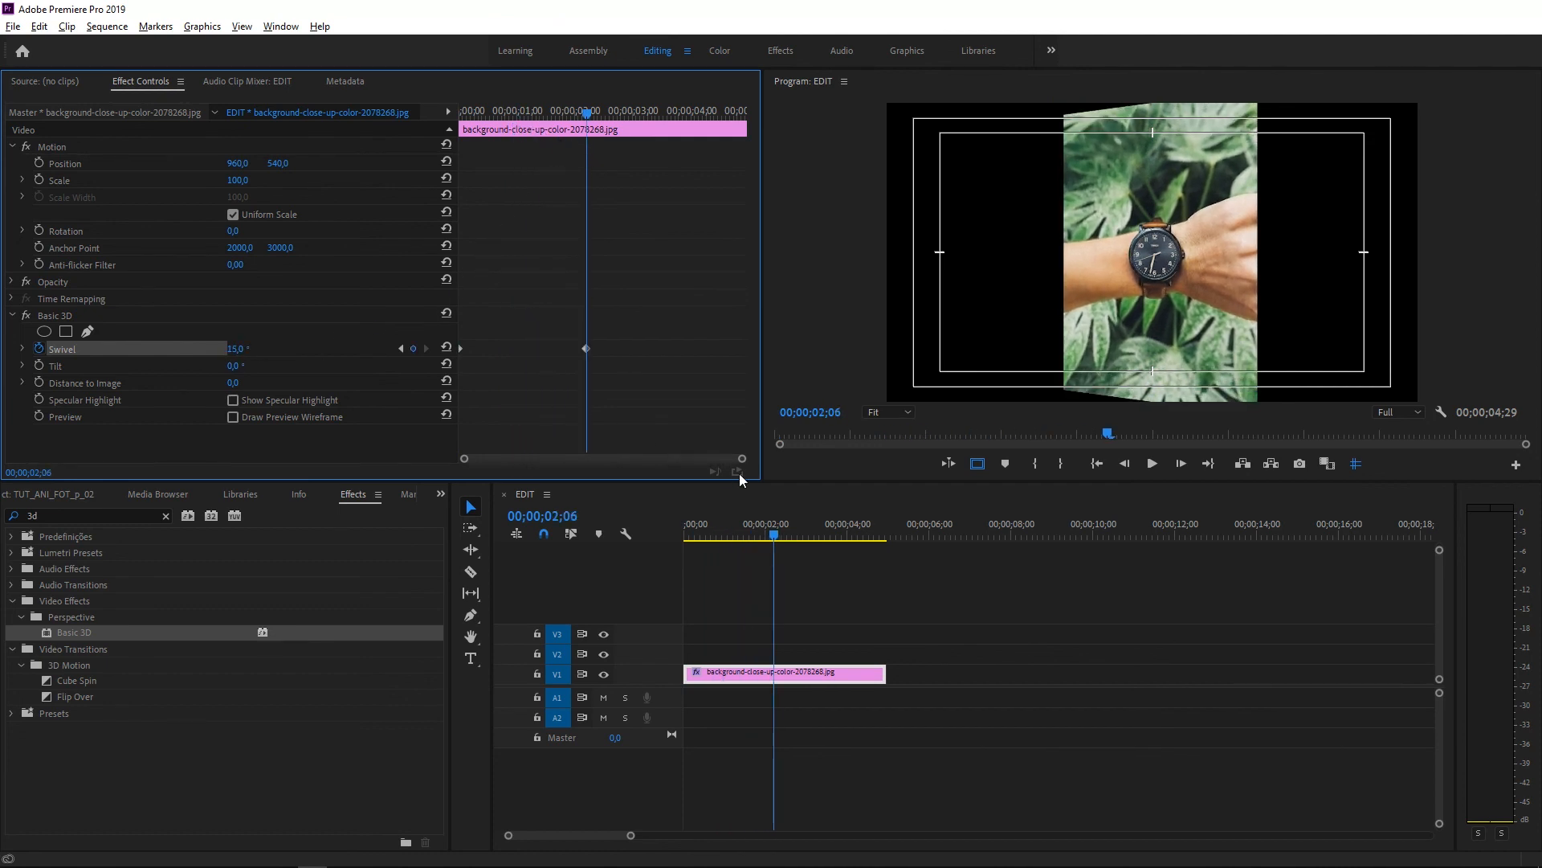
# Play the swivel animation from the start of the sequence until just past the second keyframe.
pyautogui.moveTo(748, 533); pyautogui.dragTo(685, 532)
pyautogui.press('space')
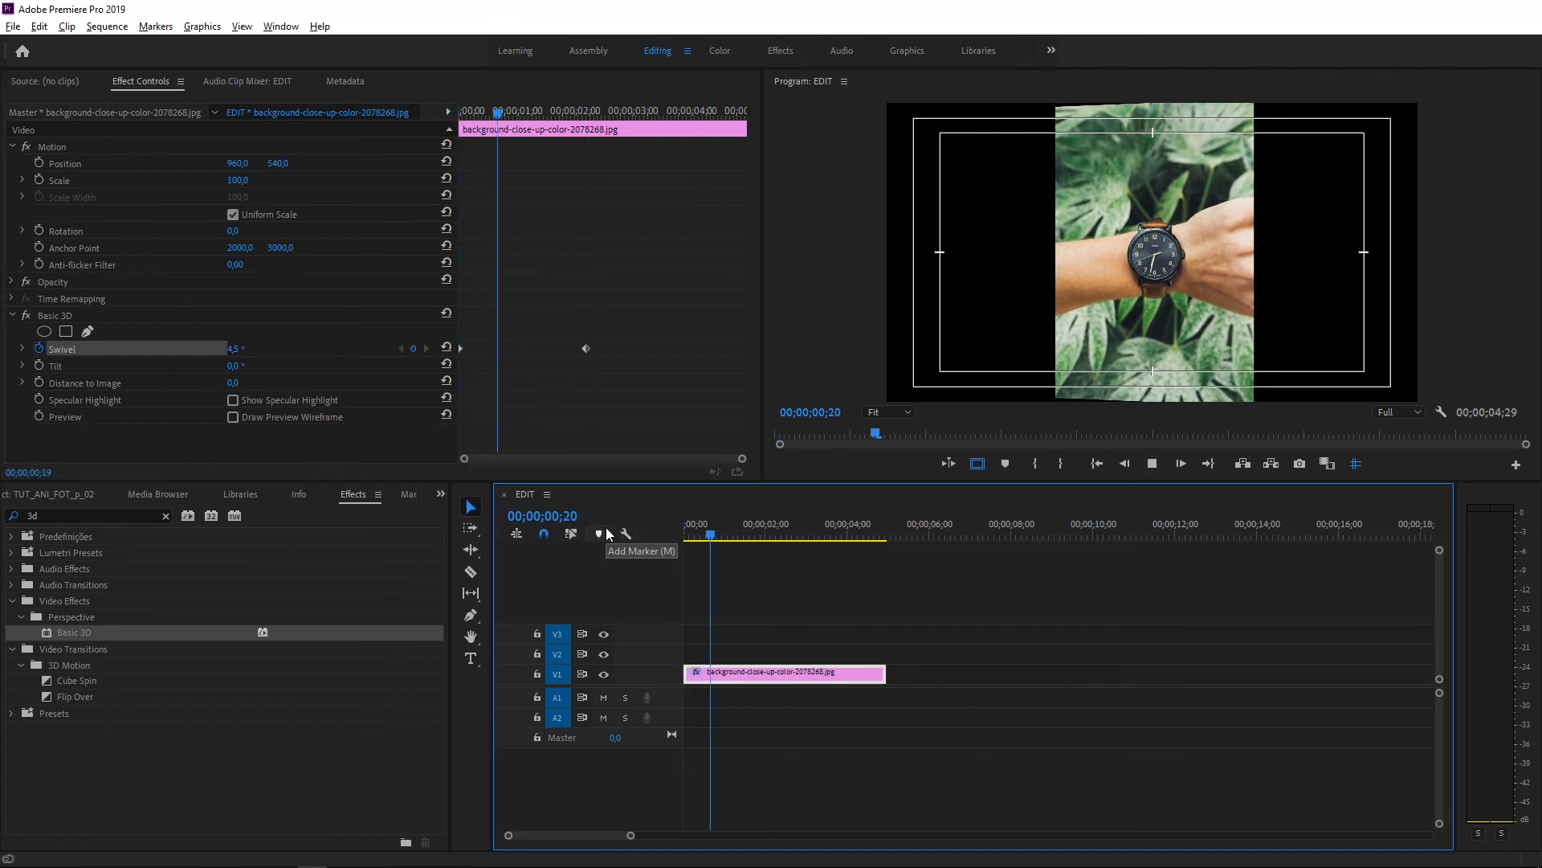
pyautogui.press('space')
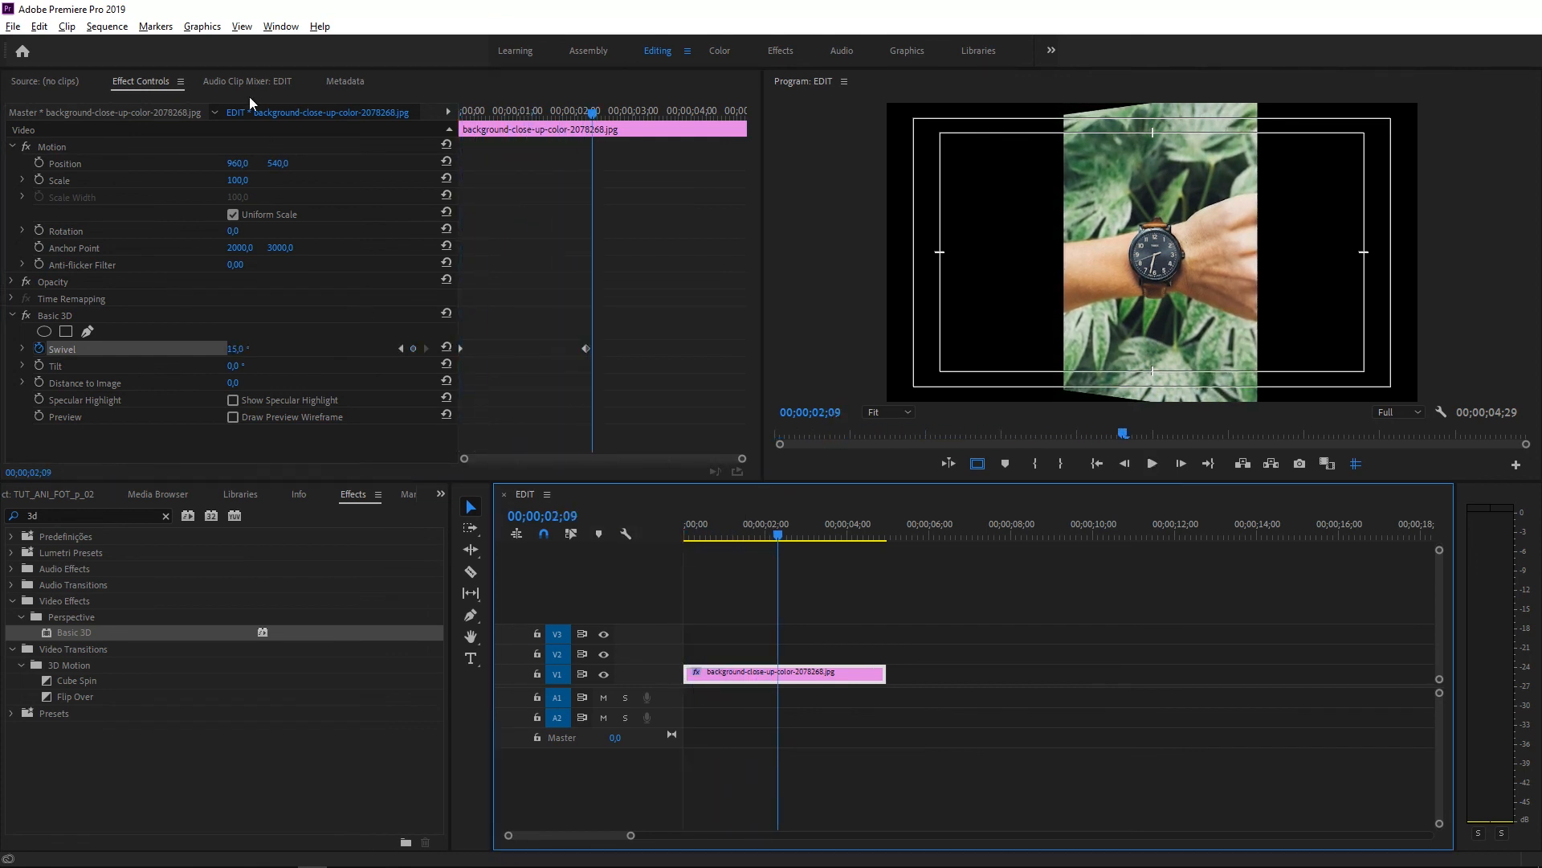
# Apply Ease In interpolation to the second Swivel keyframe.
pyautogui.moveTo(692, 281); pyautogui.dragTo(583, 360)
pyautogui.rightClick(586, 352)
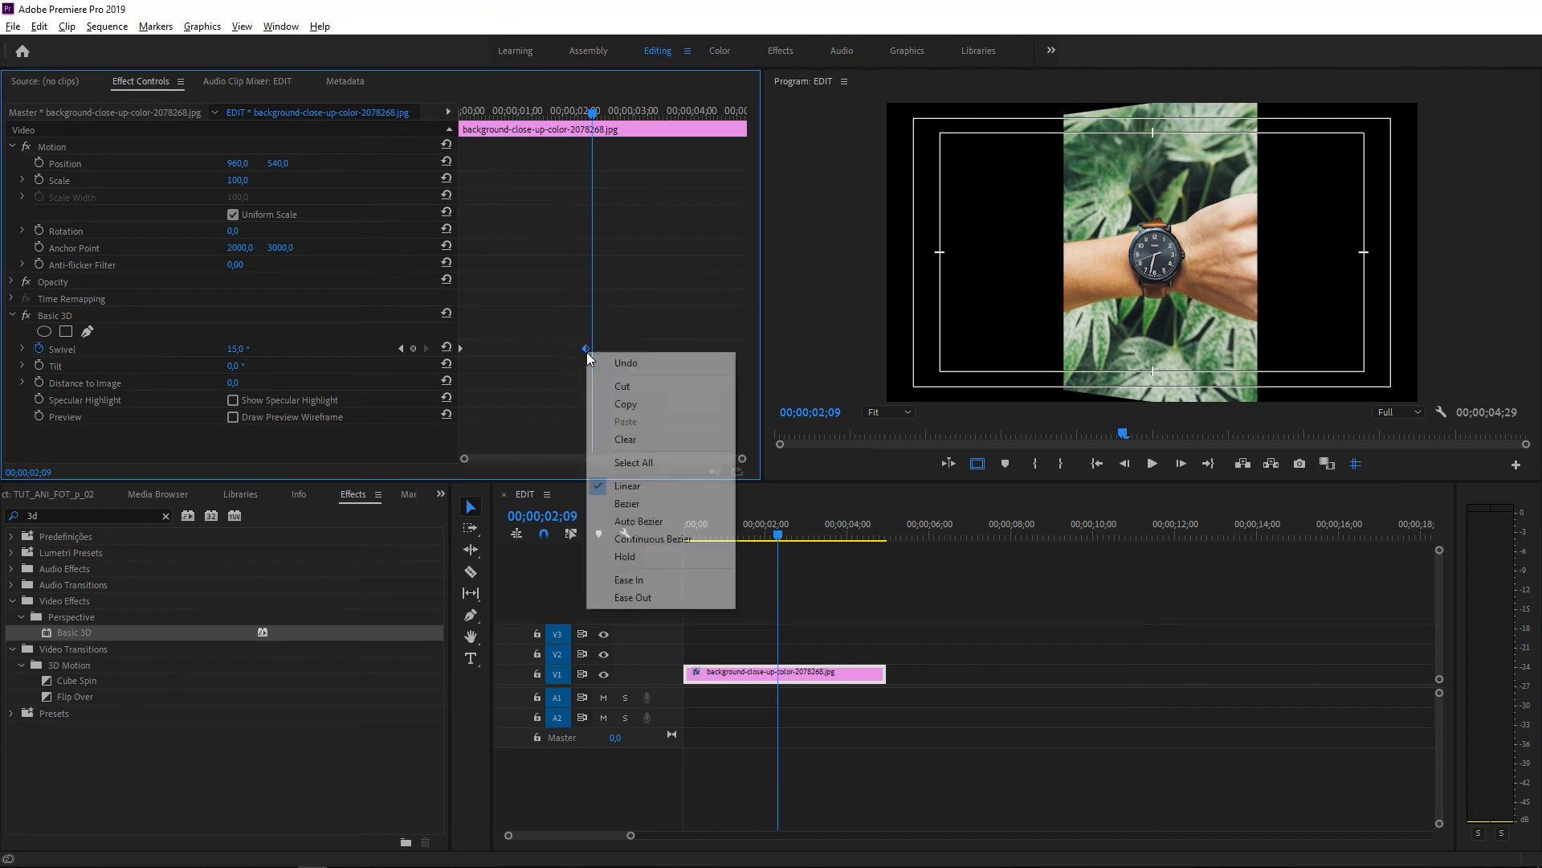
pyautogui.click(658, 581)
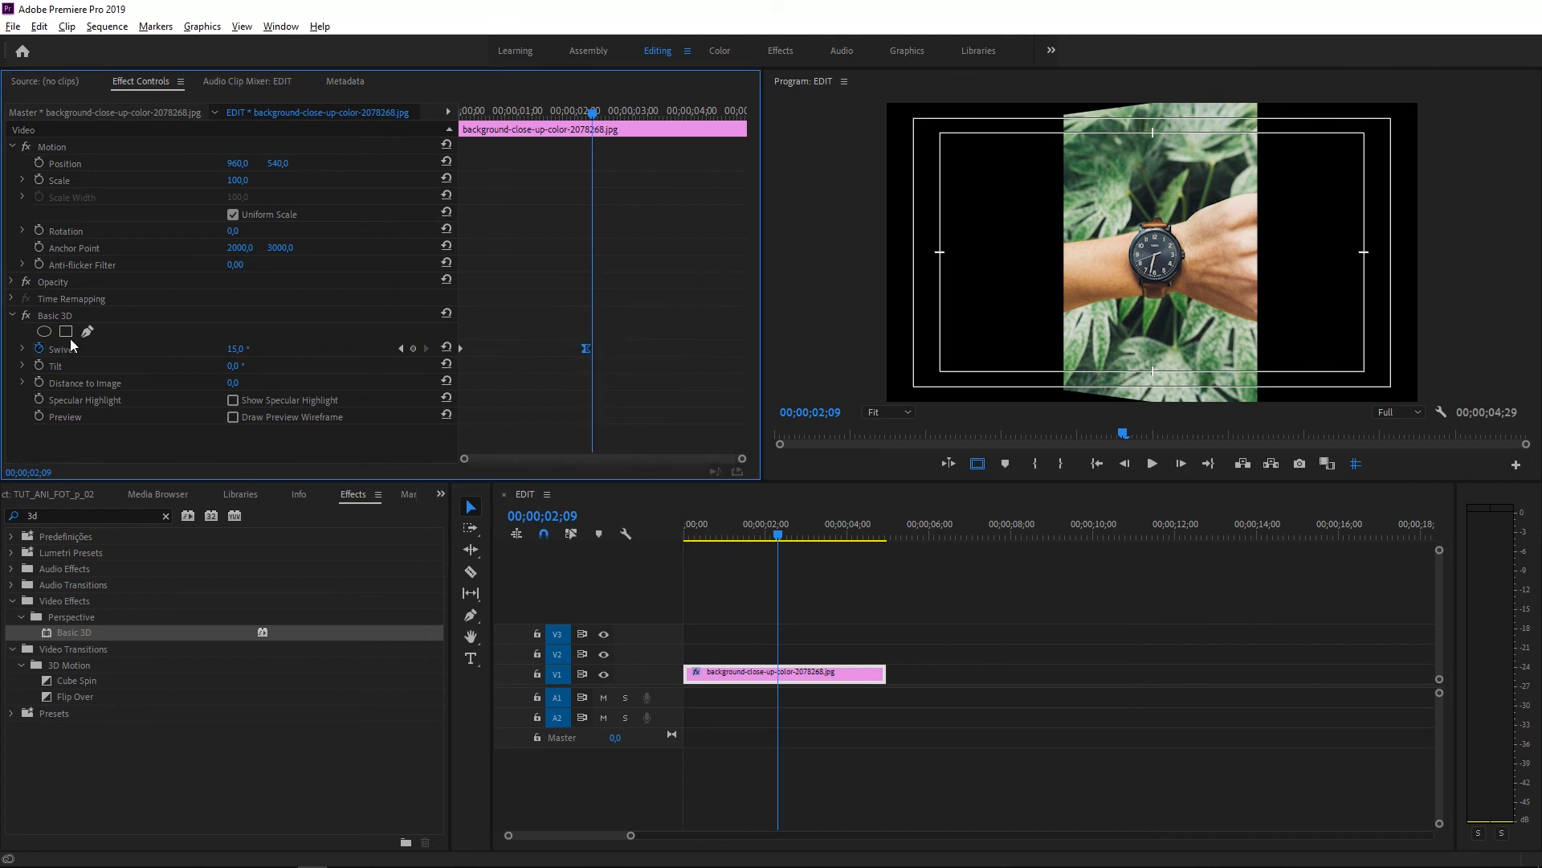
# Lengthen the second Swivel keyframe's incoming handle in the velocity graph and play the animation from the start.
pyautogui.click(22, 350)
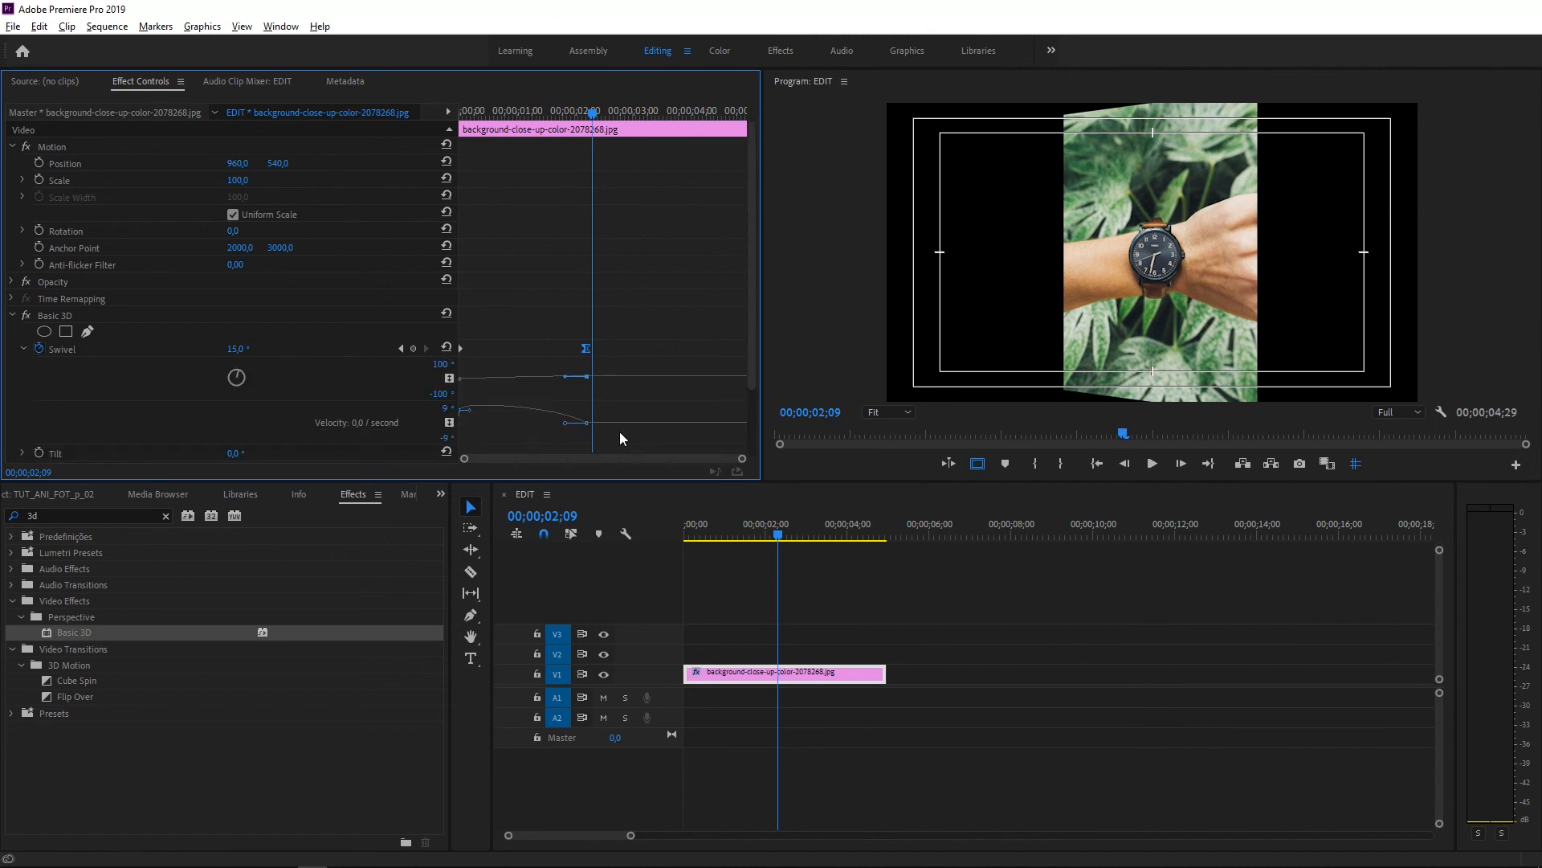
pyautogui.moveTo(567, 430); pyautogui.dragTo(544, 430)
pyautogui.moveTo(522, 117); pyautogui.dragTo(388, 112)
pyautogui.press('space')
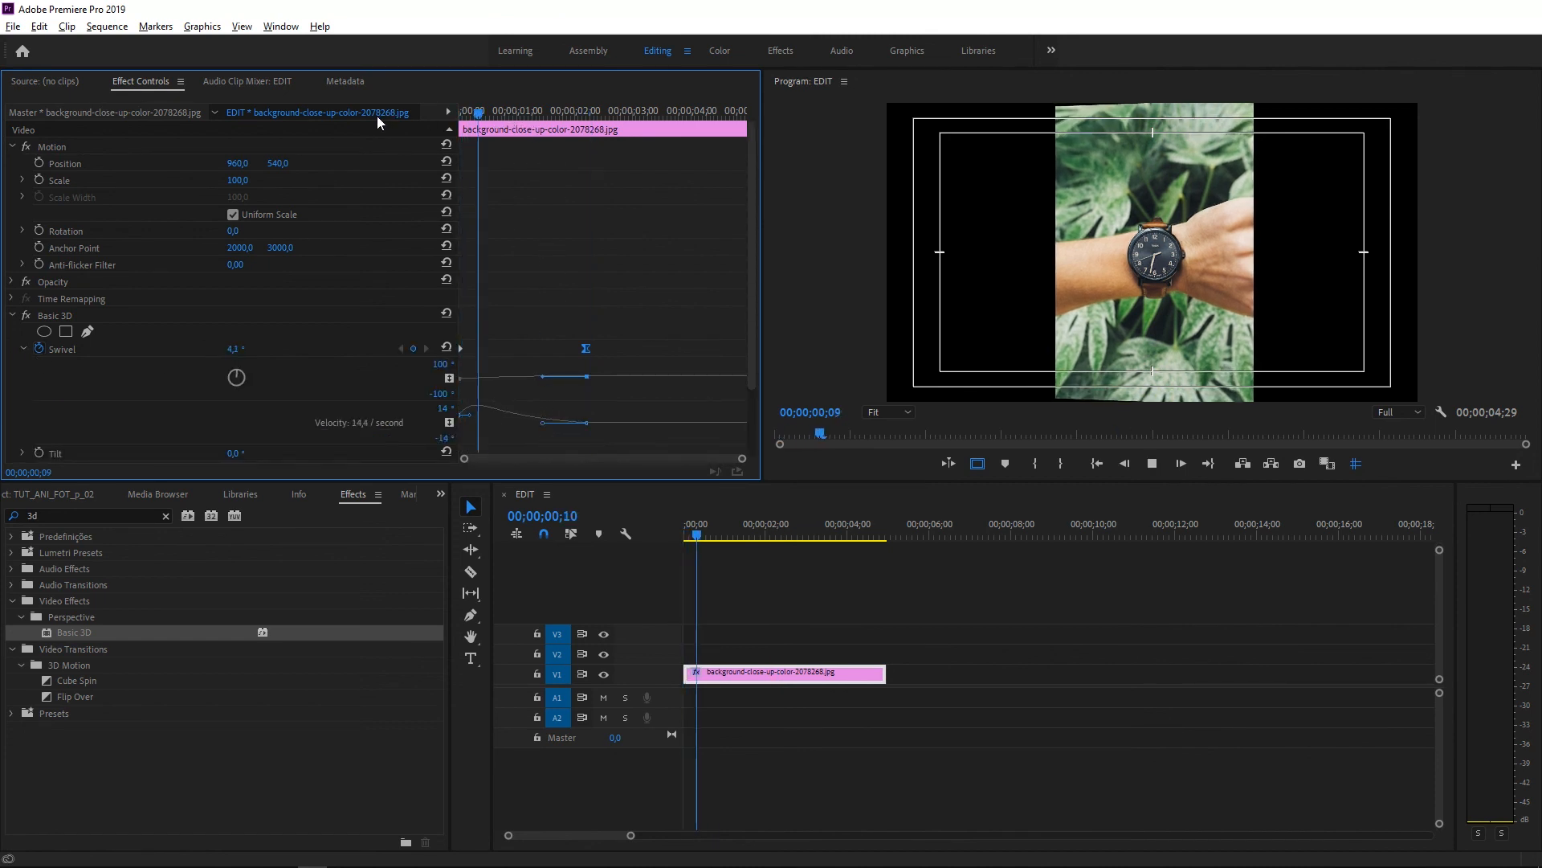